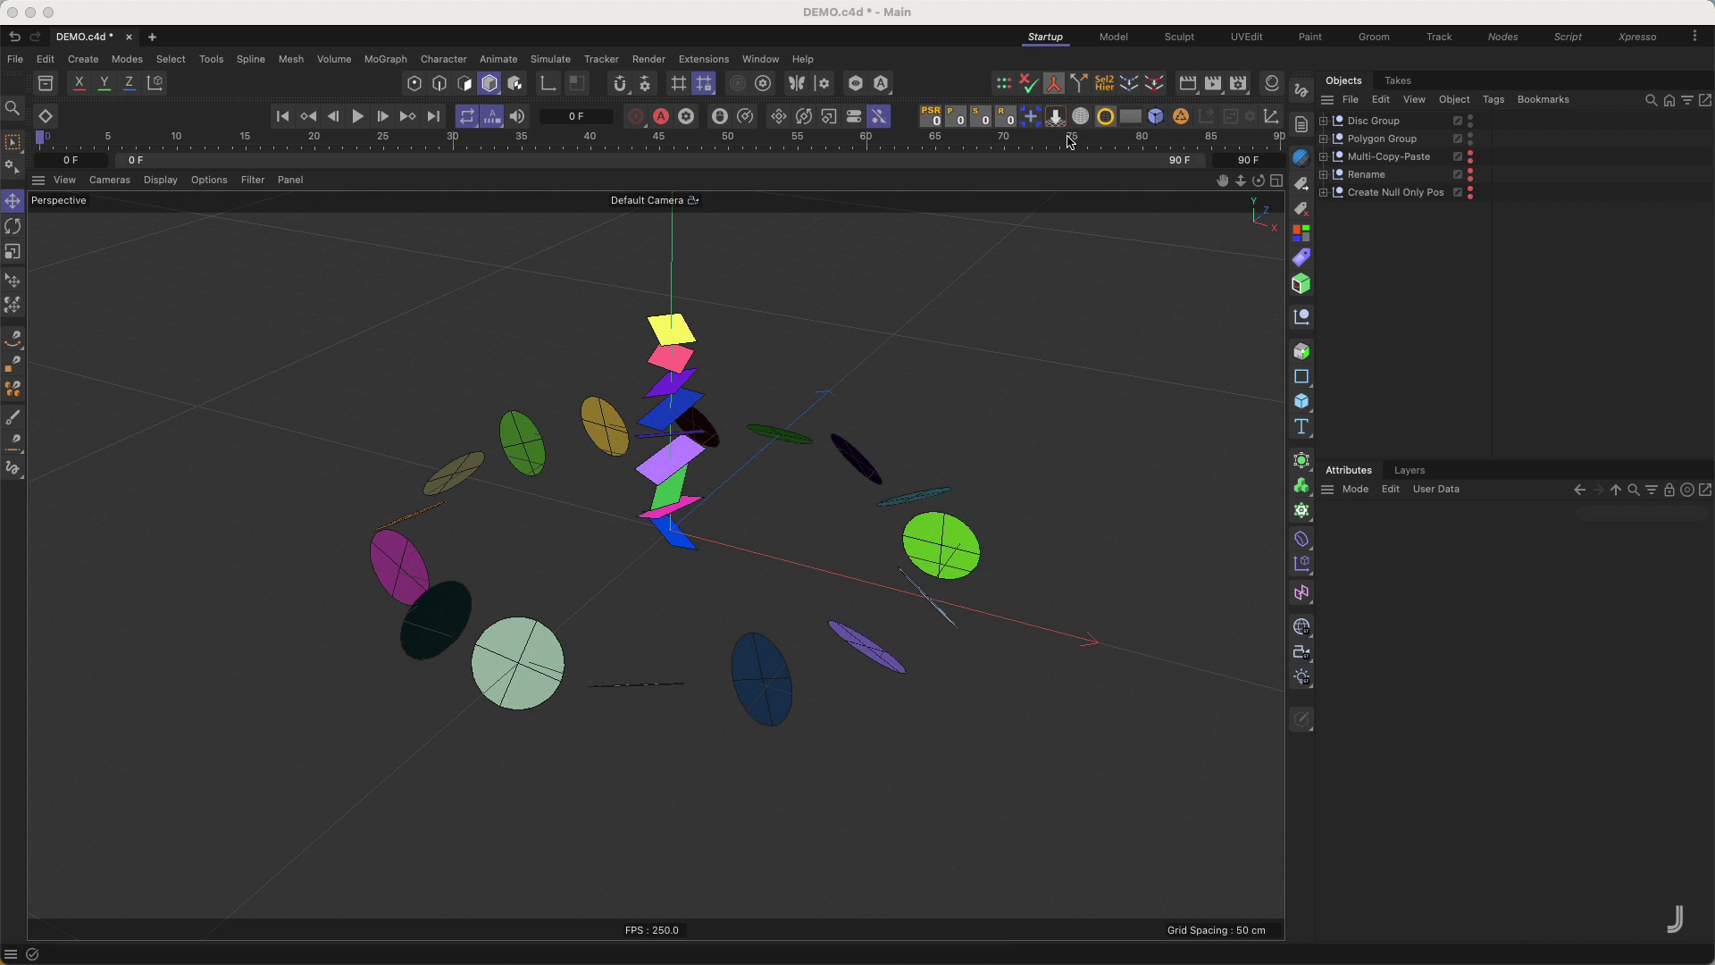
# - Open the Move A to B, Multi-Paste, Change Parent Name script for editing and move its window clear of the scene
pyautogui.rightClick(1033, 123)
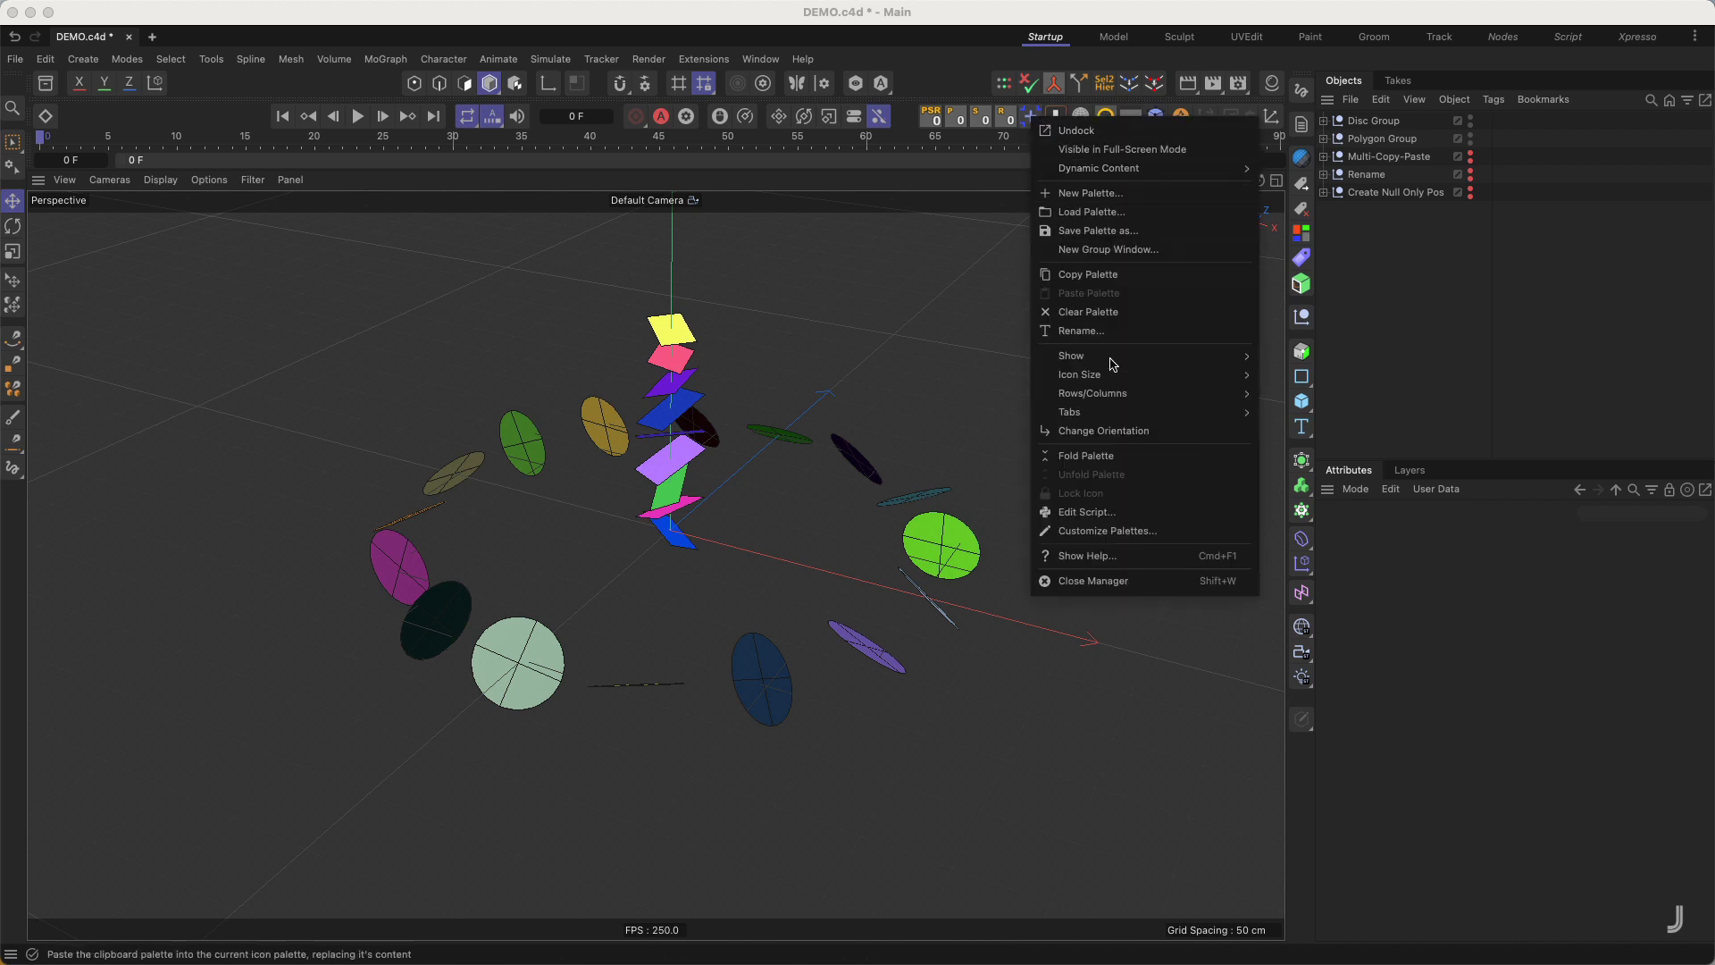
pyautogui.click(1086, 512)
pyautogui.moveTo(1269, 380)
pyautogui.mouseDown()
pyautogui.moveTo(1235, 378)
pyautogui.moveTo(1264, 376)
pyautogui.mouseUp()
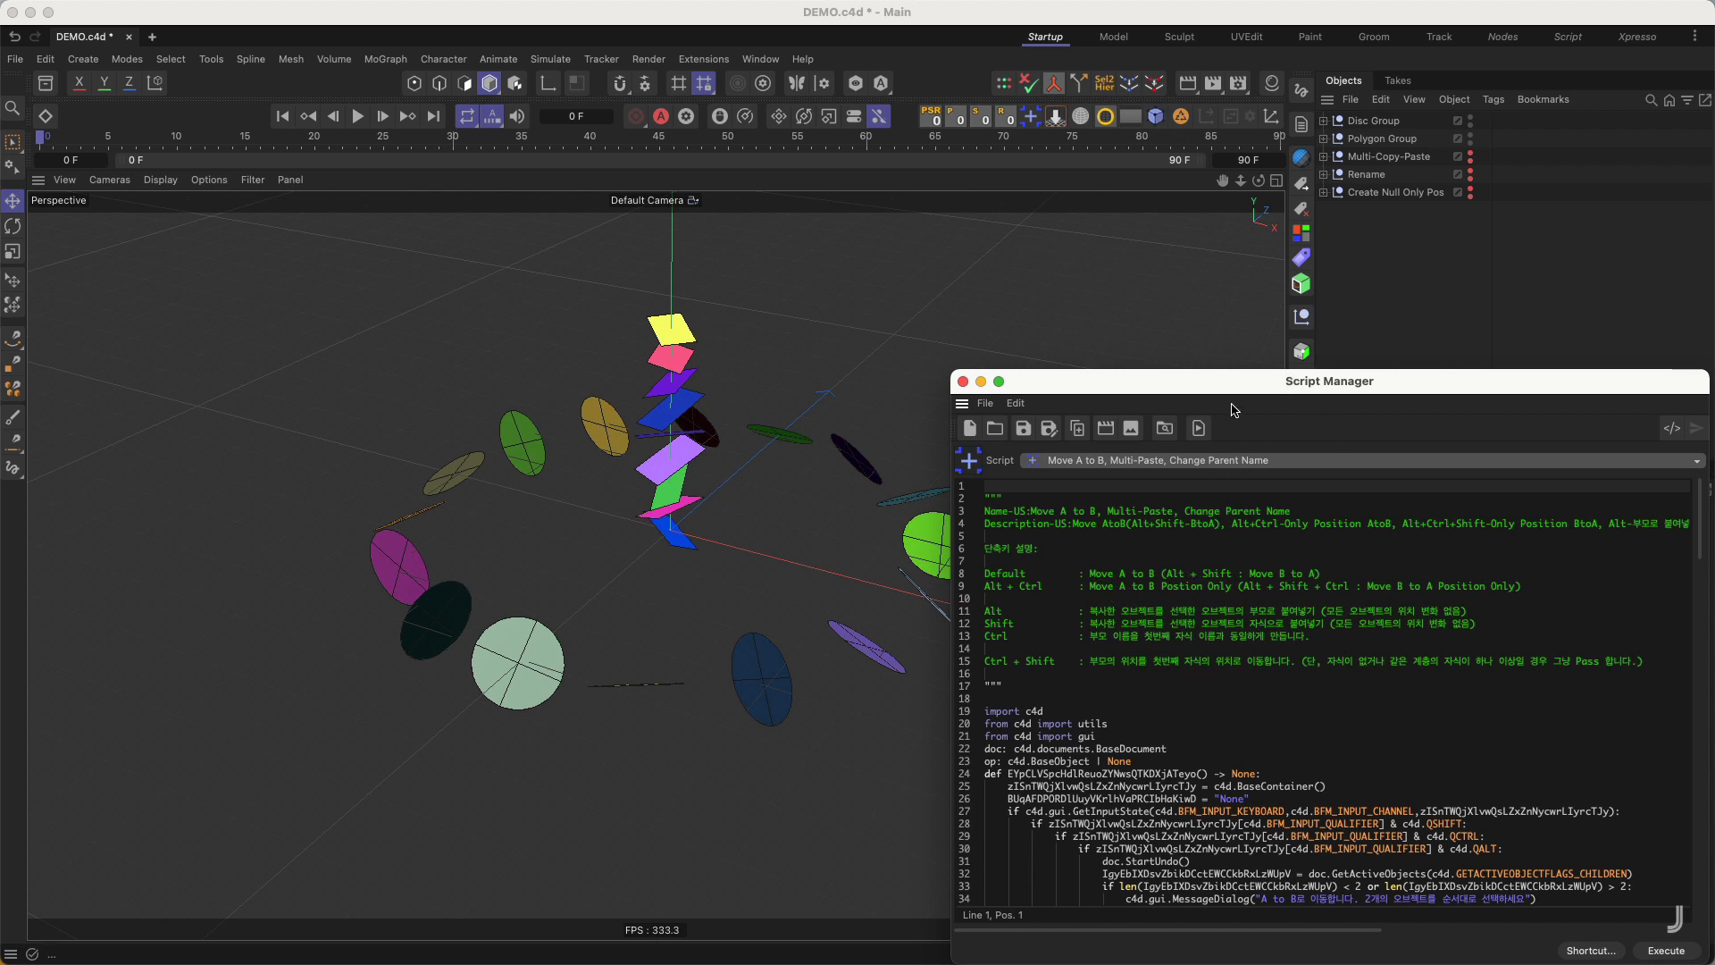
pyautogui.moveTo(1230, 381); pyautogui.dragTo(802, 668)
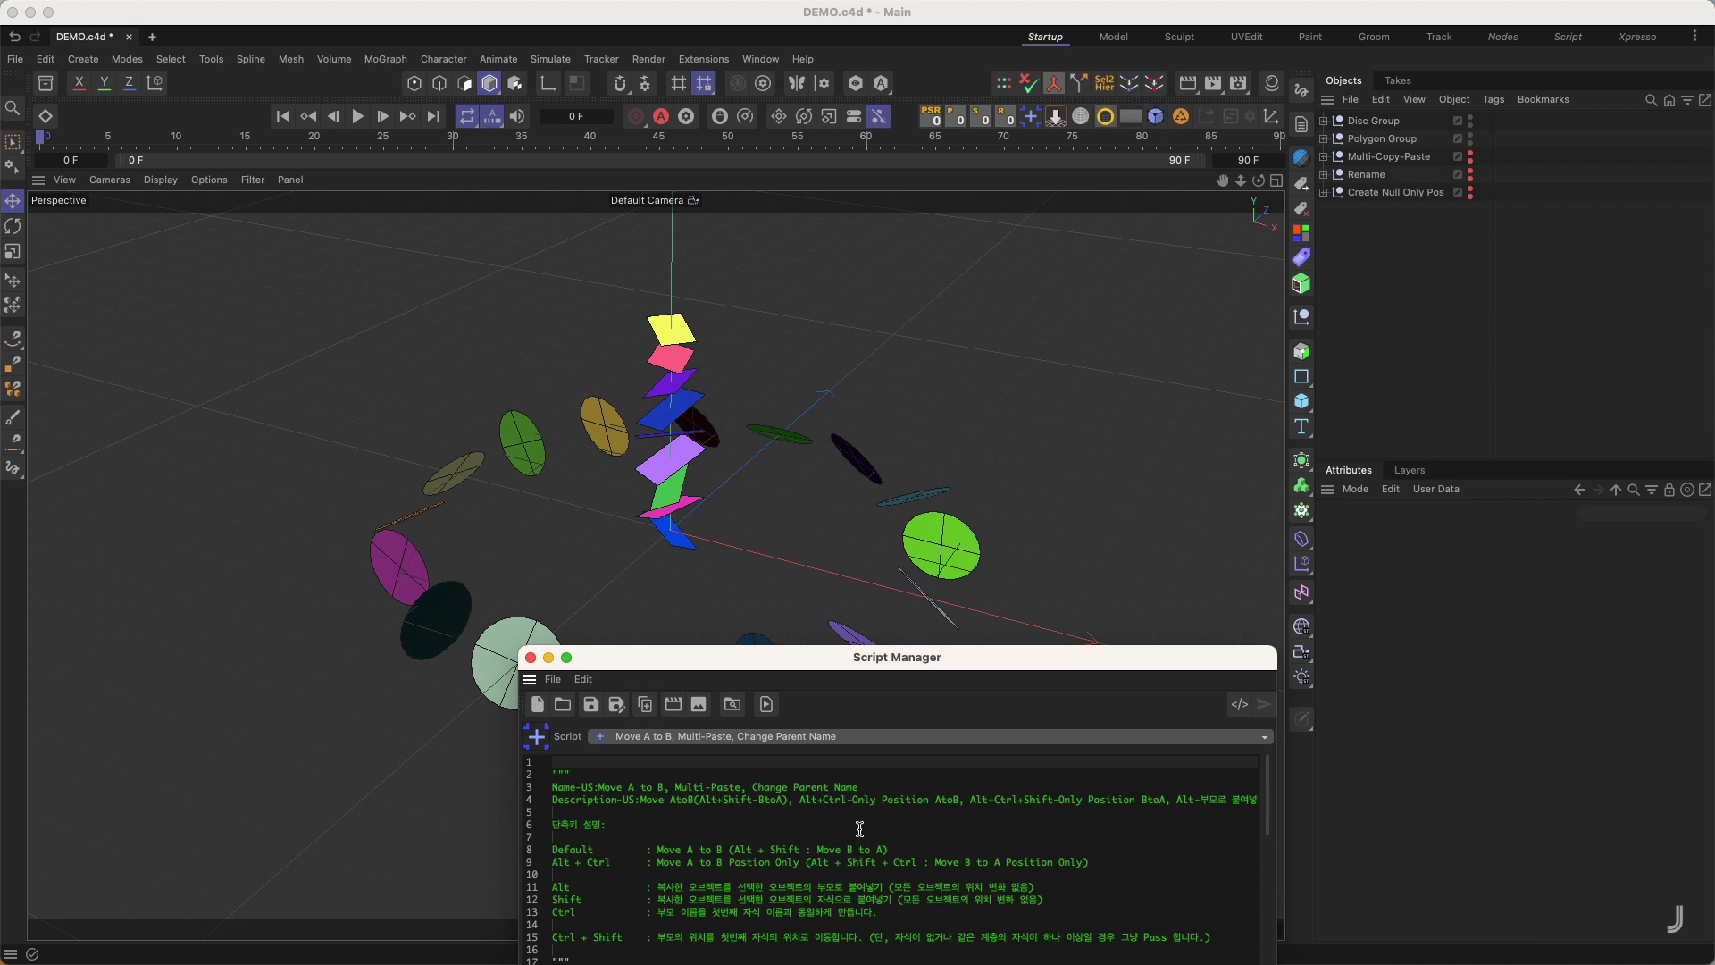
pyautogui.moveTo(855, 657); pyautogui.dragTo(1306, 865)
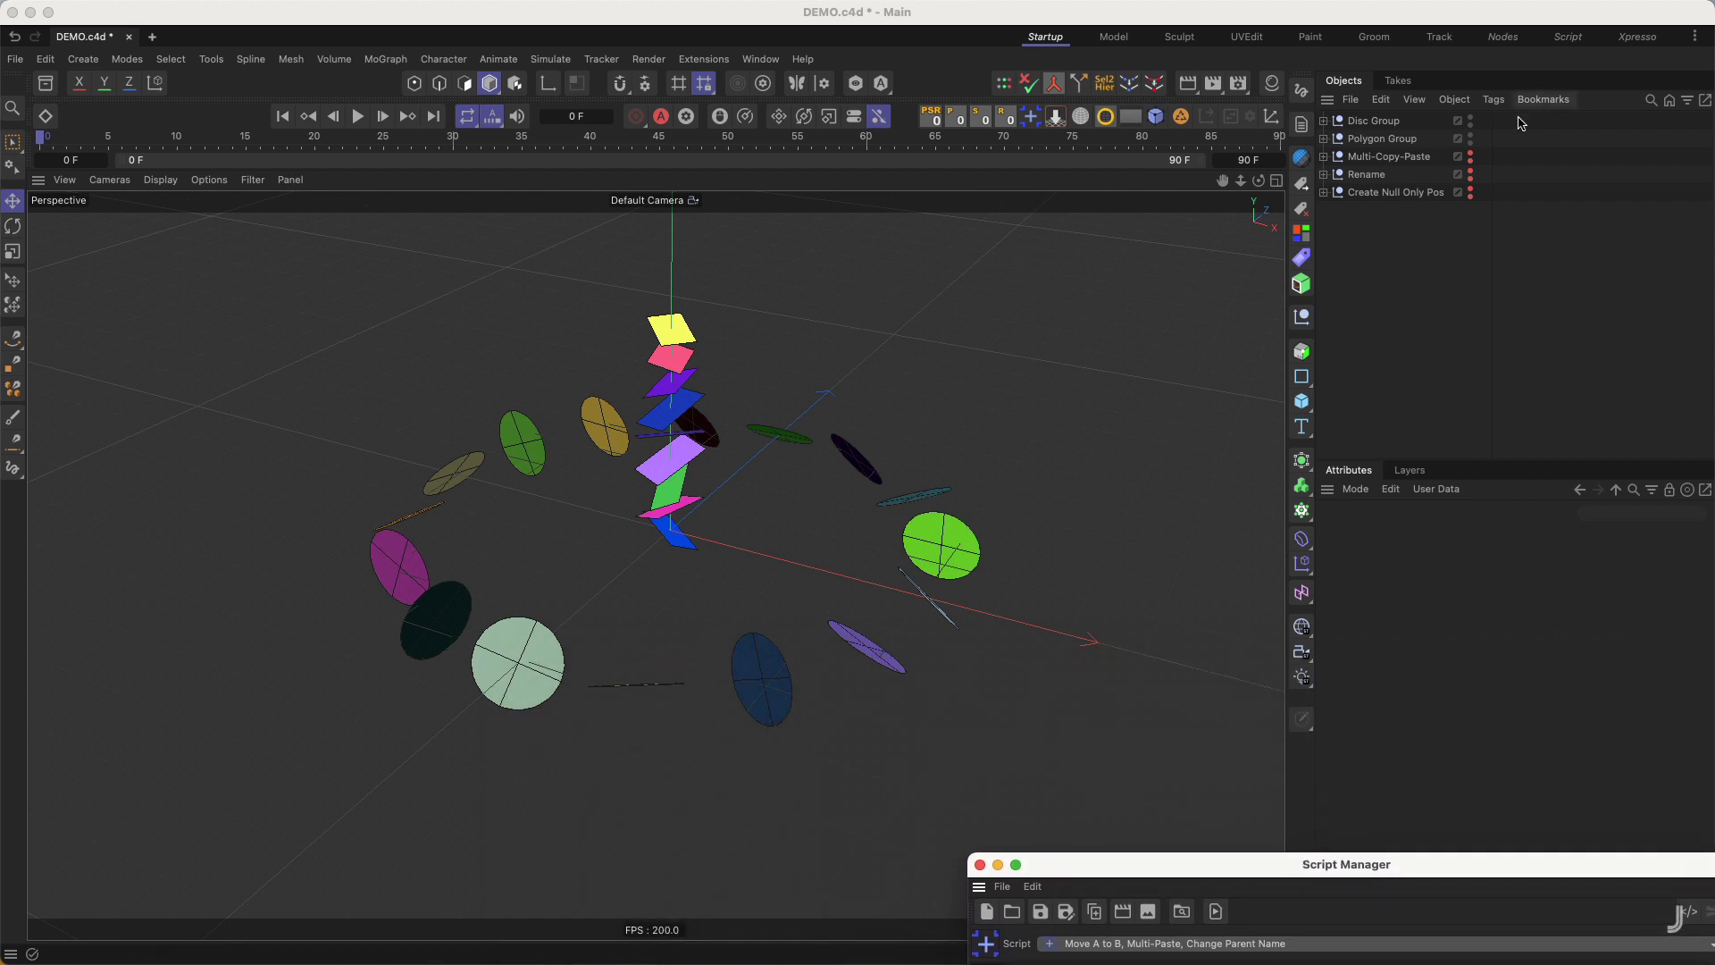
# - Open a second object manager as a floating window and enlarge it to fit the whole hierarchy
pyautogui.click(1705, 100)
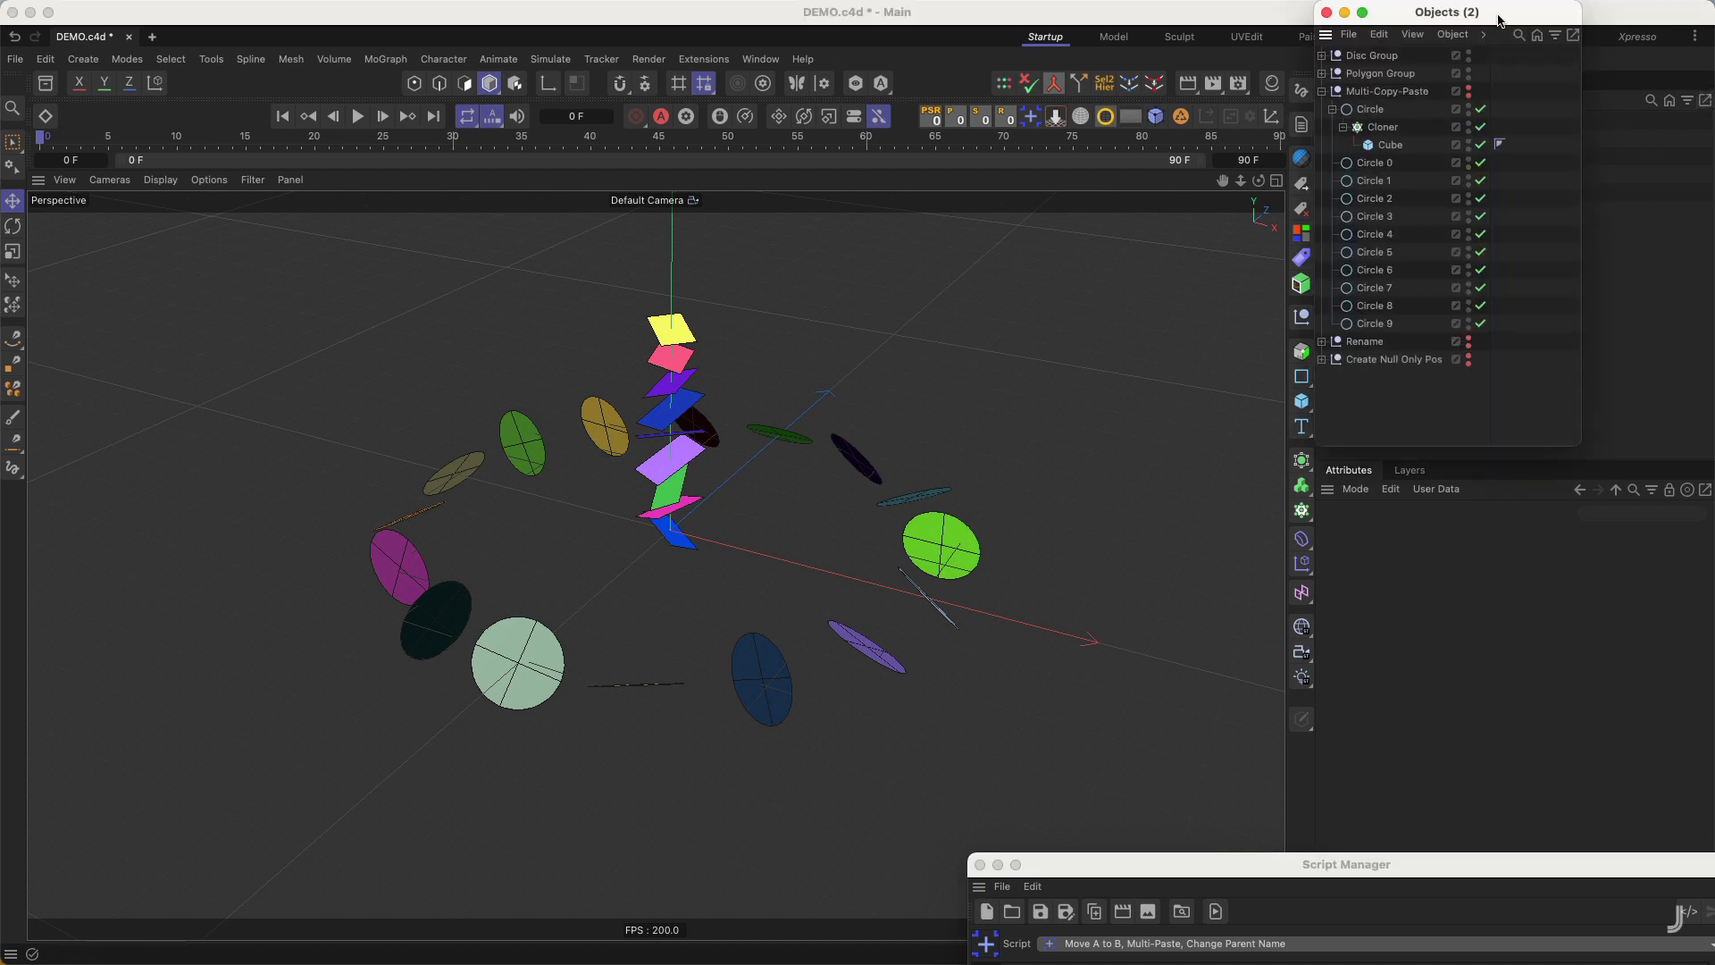
pyautogui.moveTo(1510, 12); pyautogui.dragTo(1511, 70)
pyautogui.moveTo(1584, 506); pyautogui.dragTo(1711, 844)
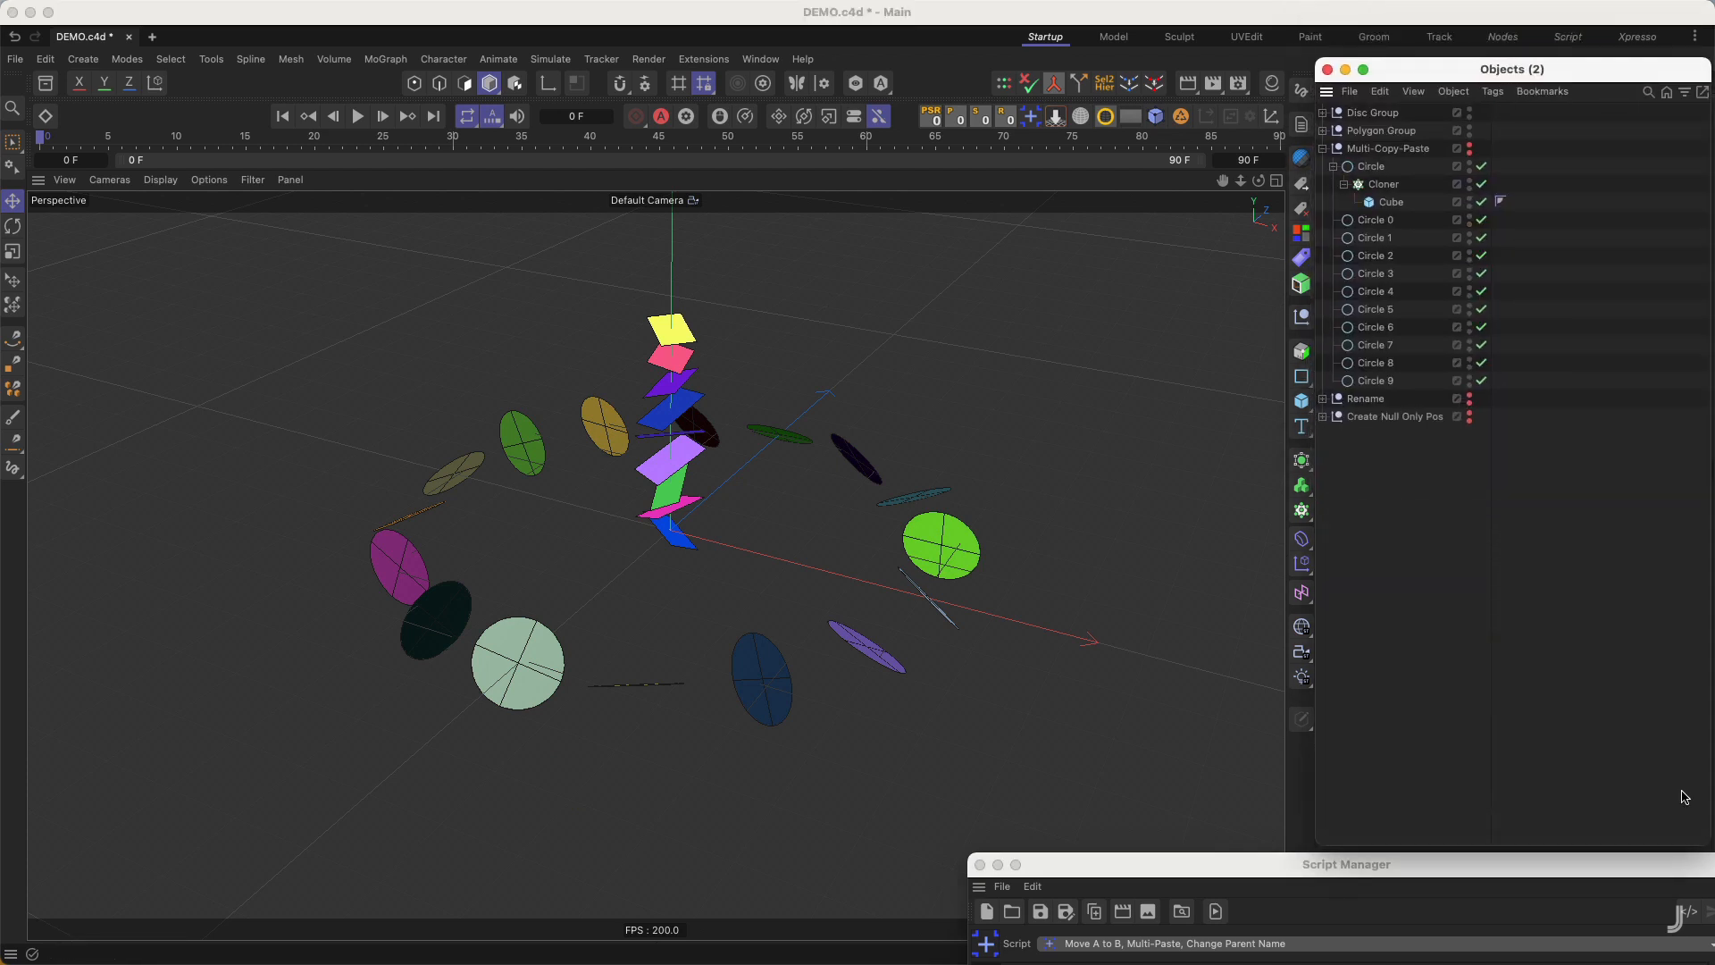
# - Collapse Multi-Copy-Paste and expand the Disc Group and Polygon Group hierarchies
pyautogui.click(1323, 148)
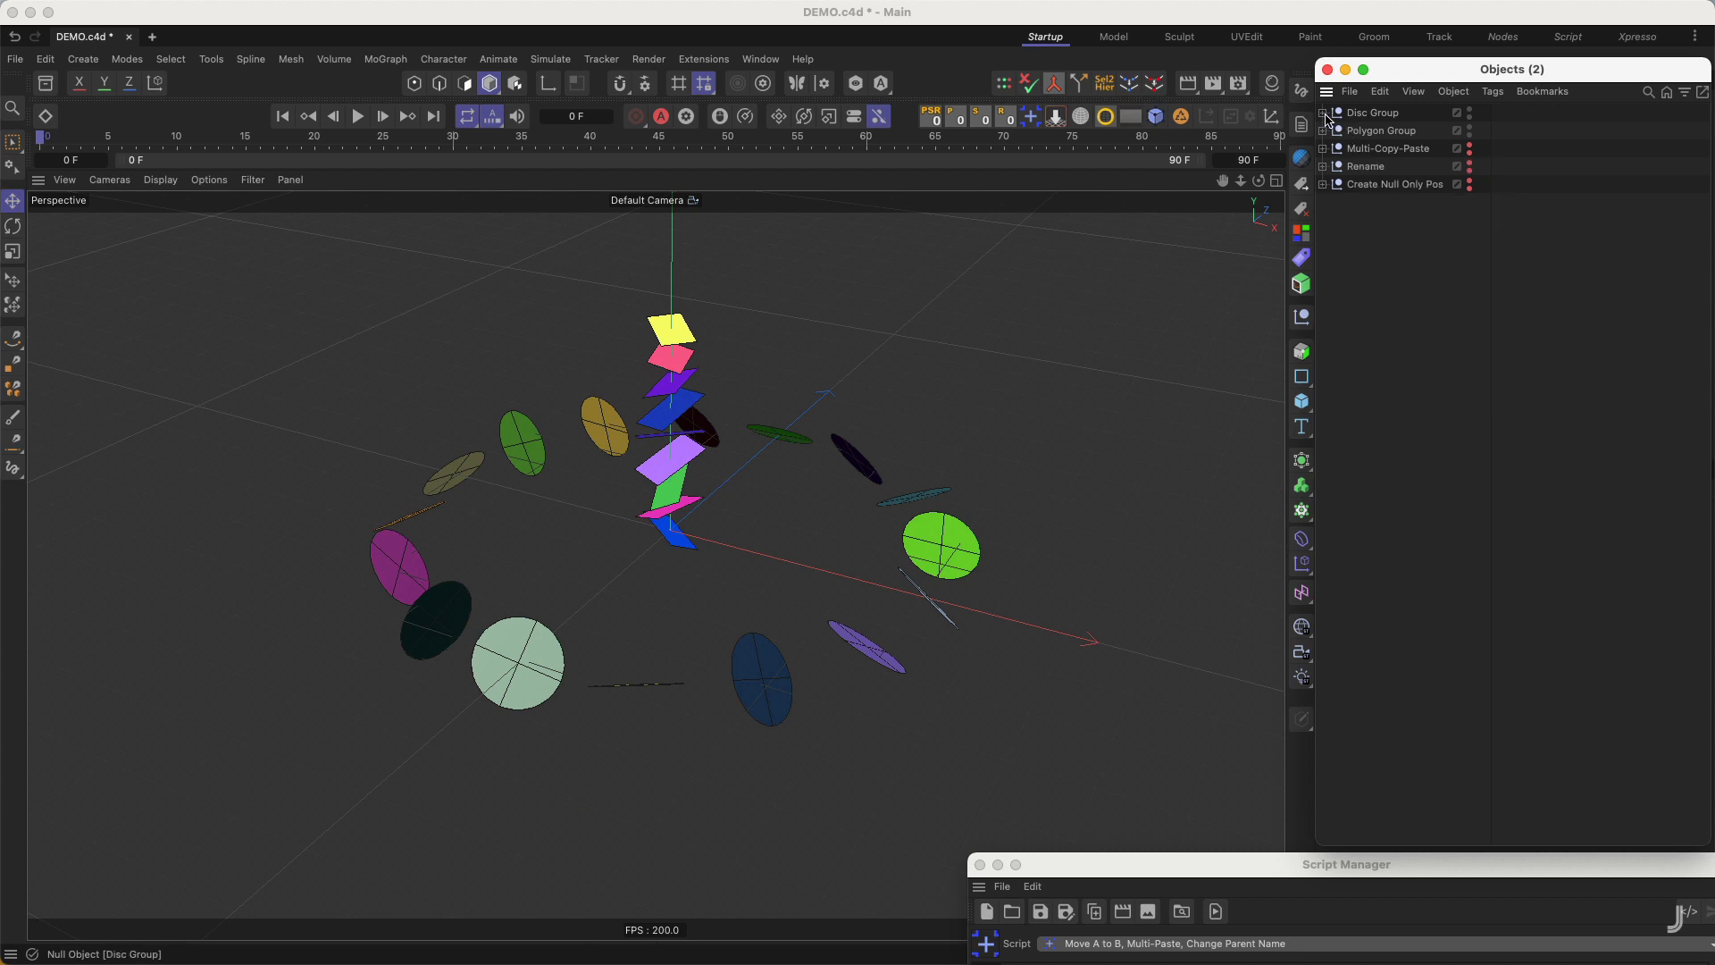
pyautogui.click(1323, 113)
pyautogui.click(1323, 416)
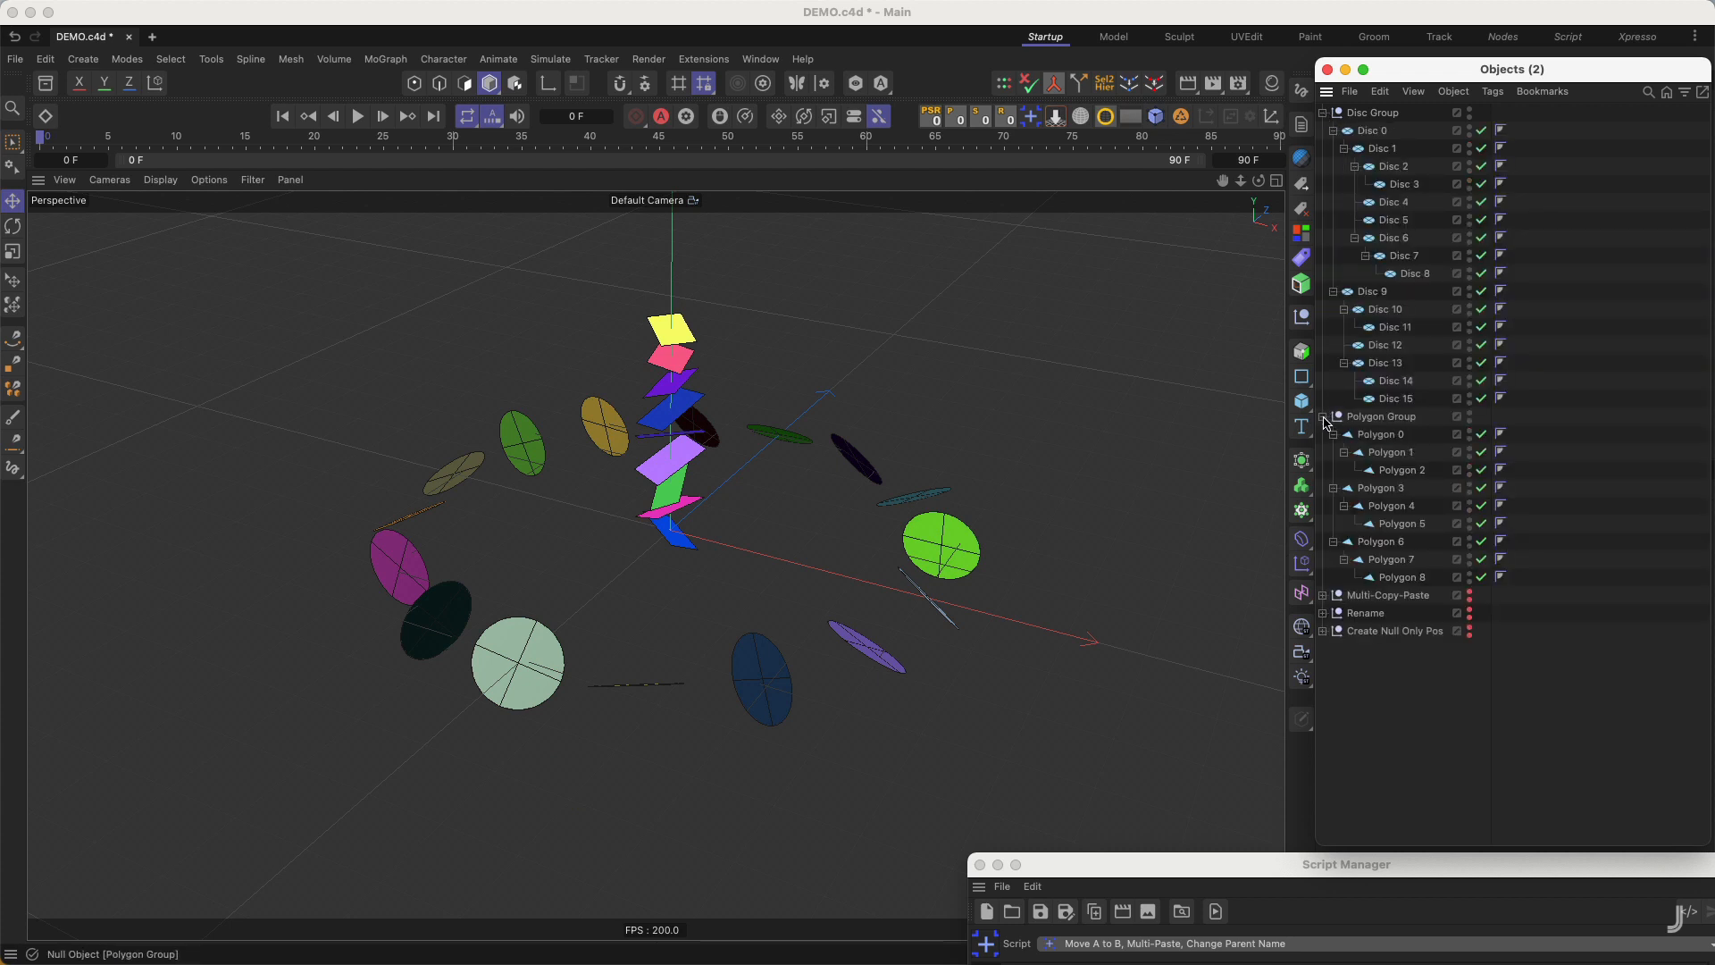
# - Examine the nested hierarchy by selecting several polygons and discs, including Polygon 4, Disc 2 and Disc 6, and clear the selection
pyautogui.click(1404, 580)
pyautogui.click(1396, 559)
pyautogui.click(1400, 508)
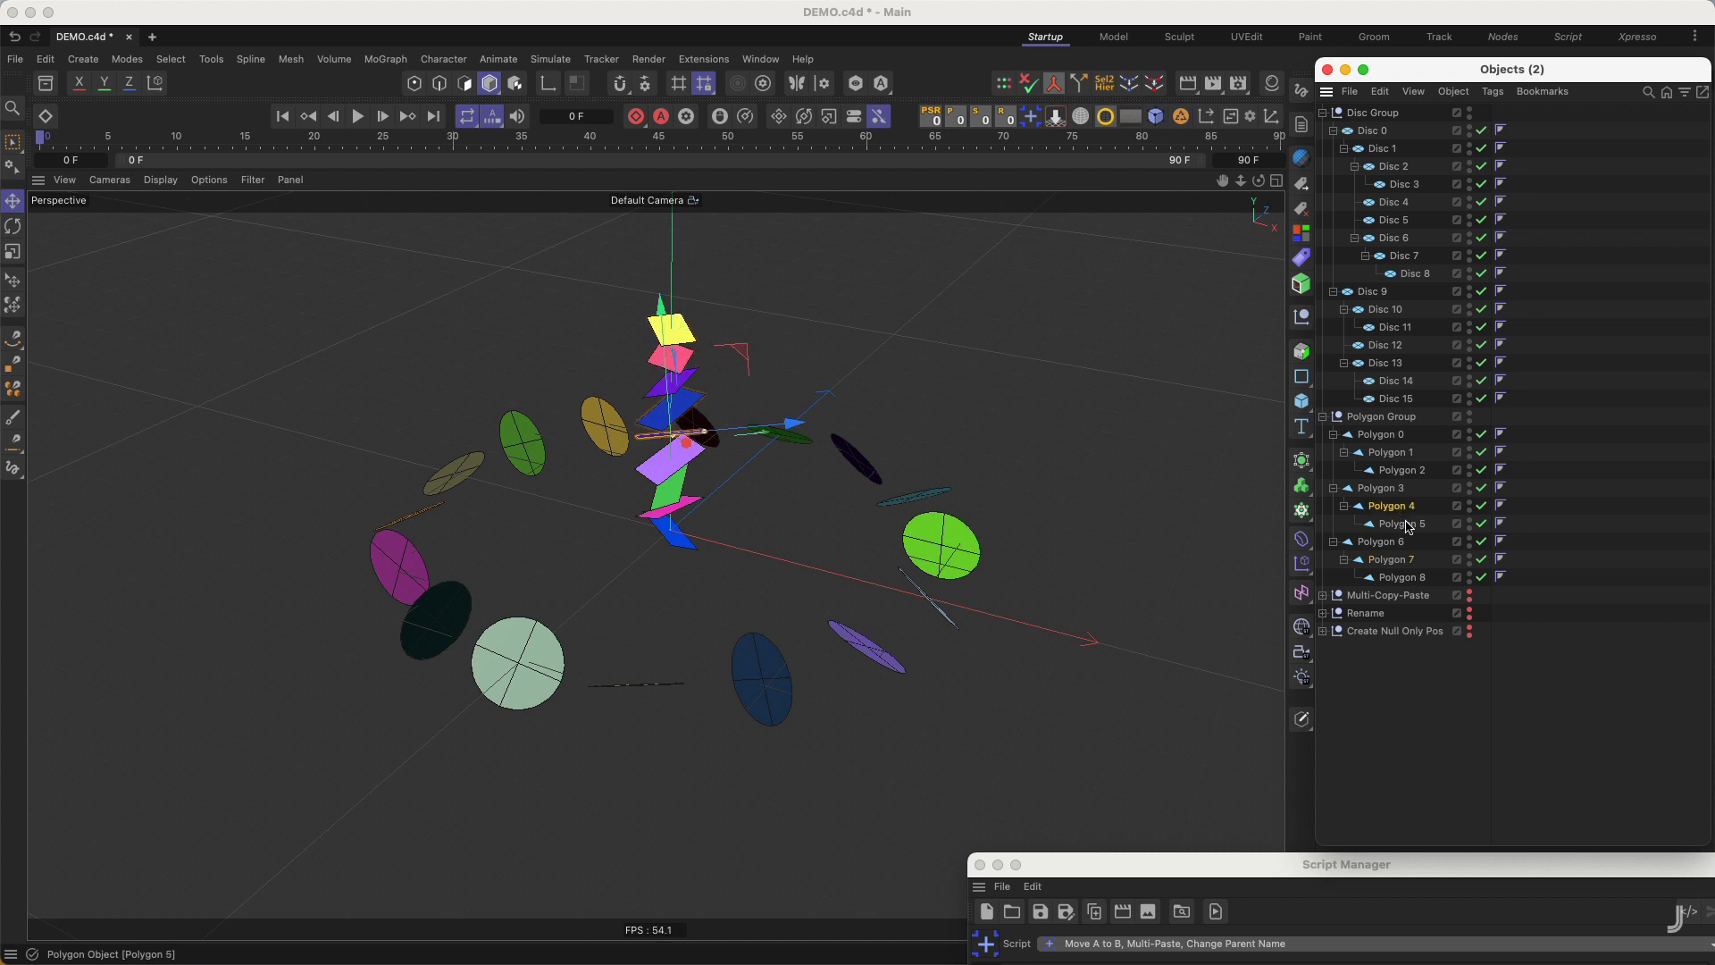
pyautogui.click(1437, 236)
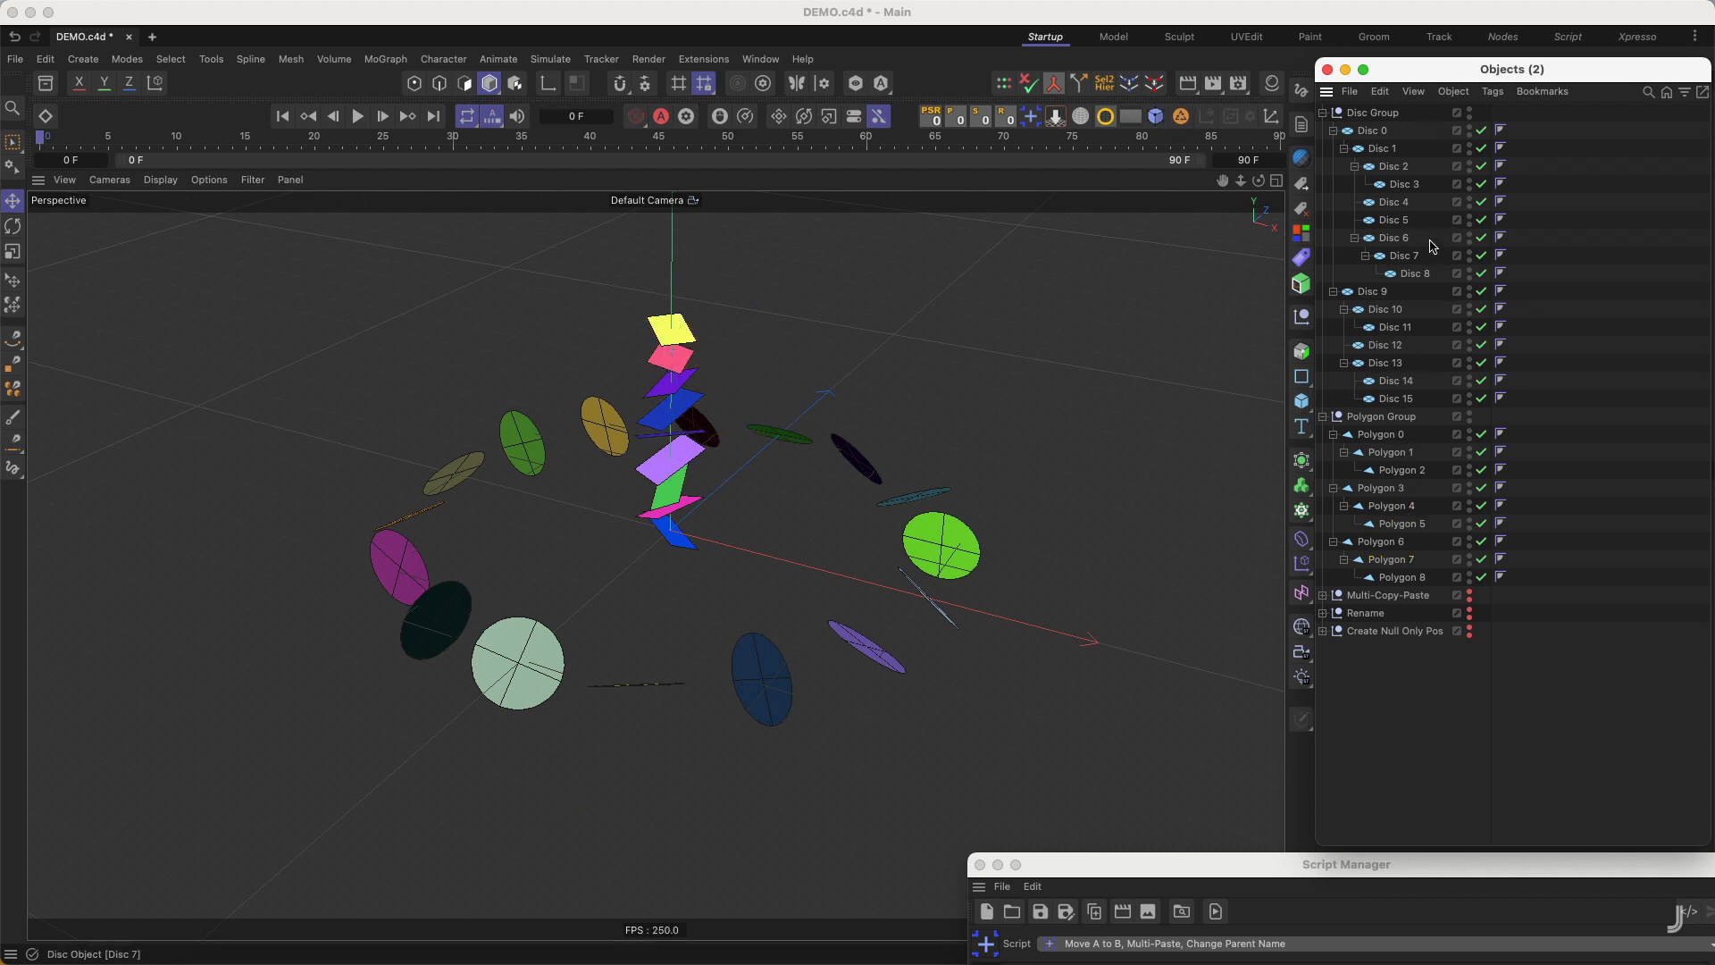
pyautogui.click(1400, 168)
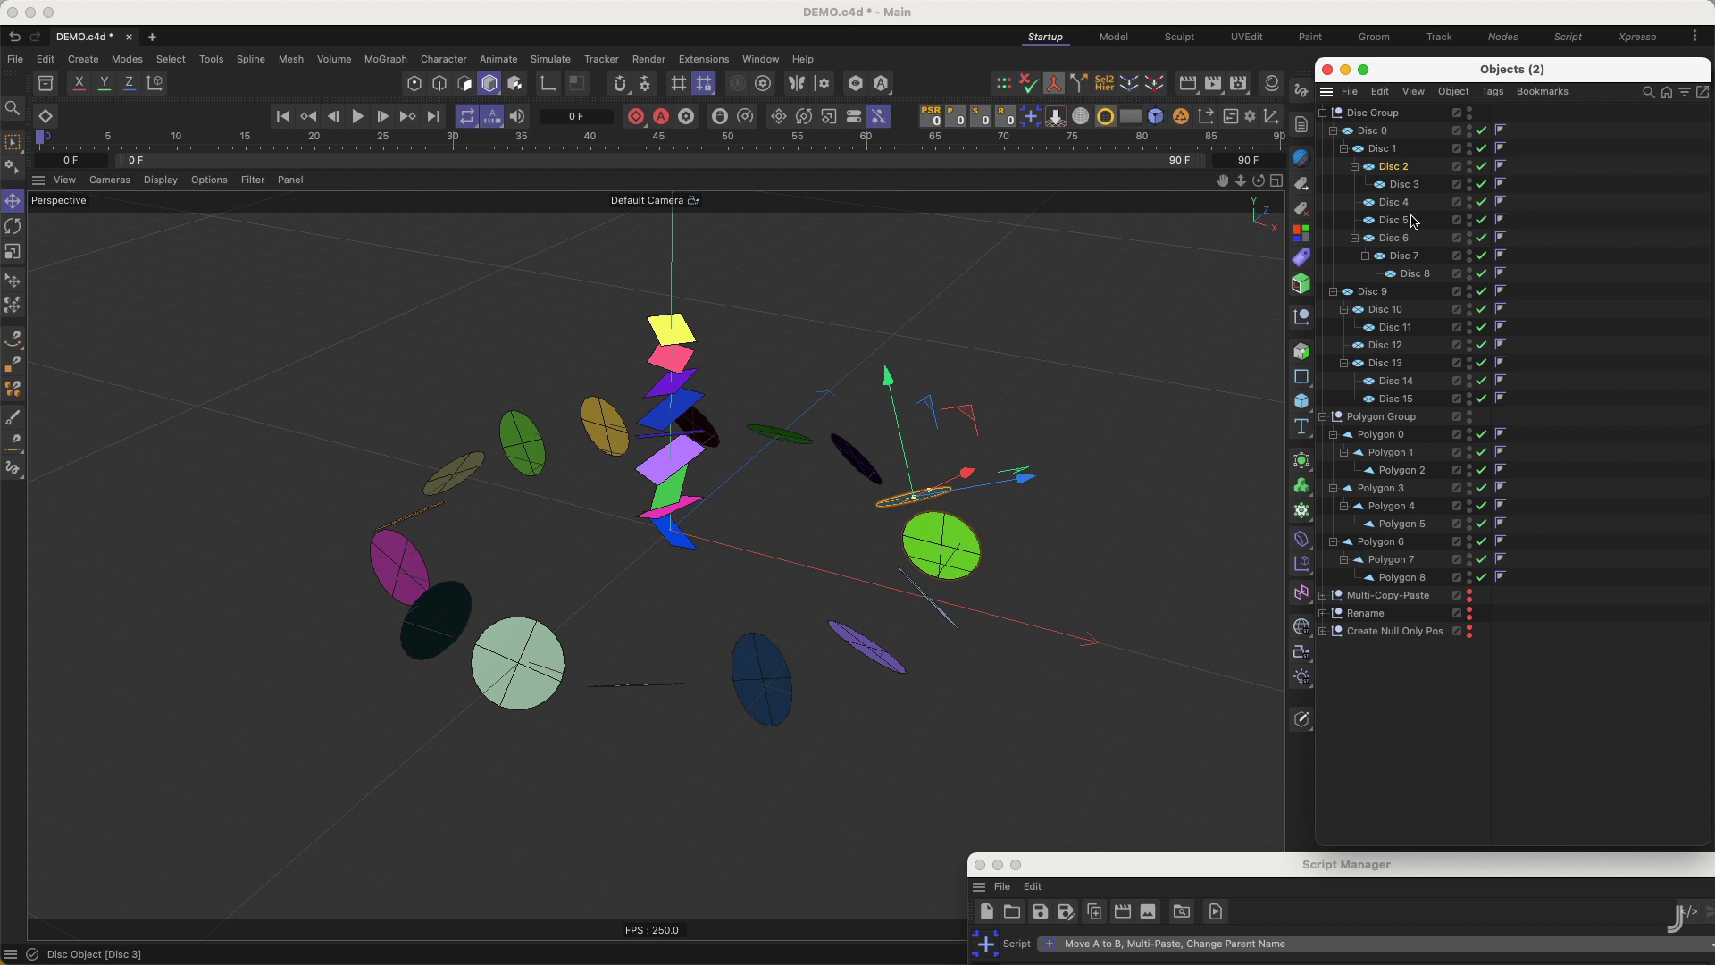
pyautogui.click(1399, 239)
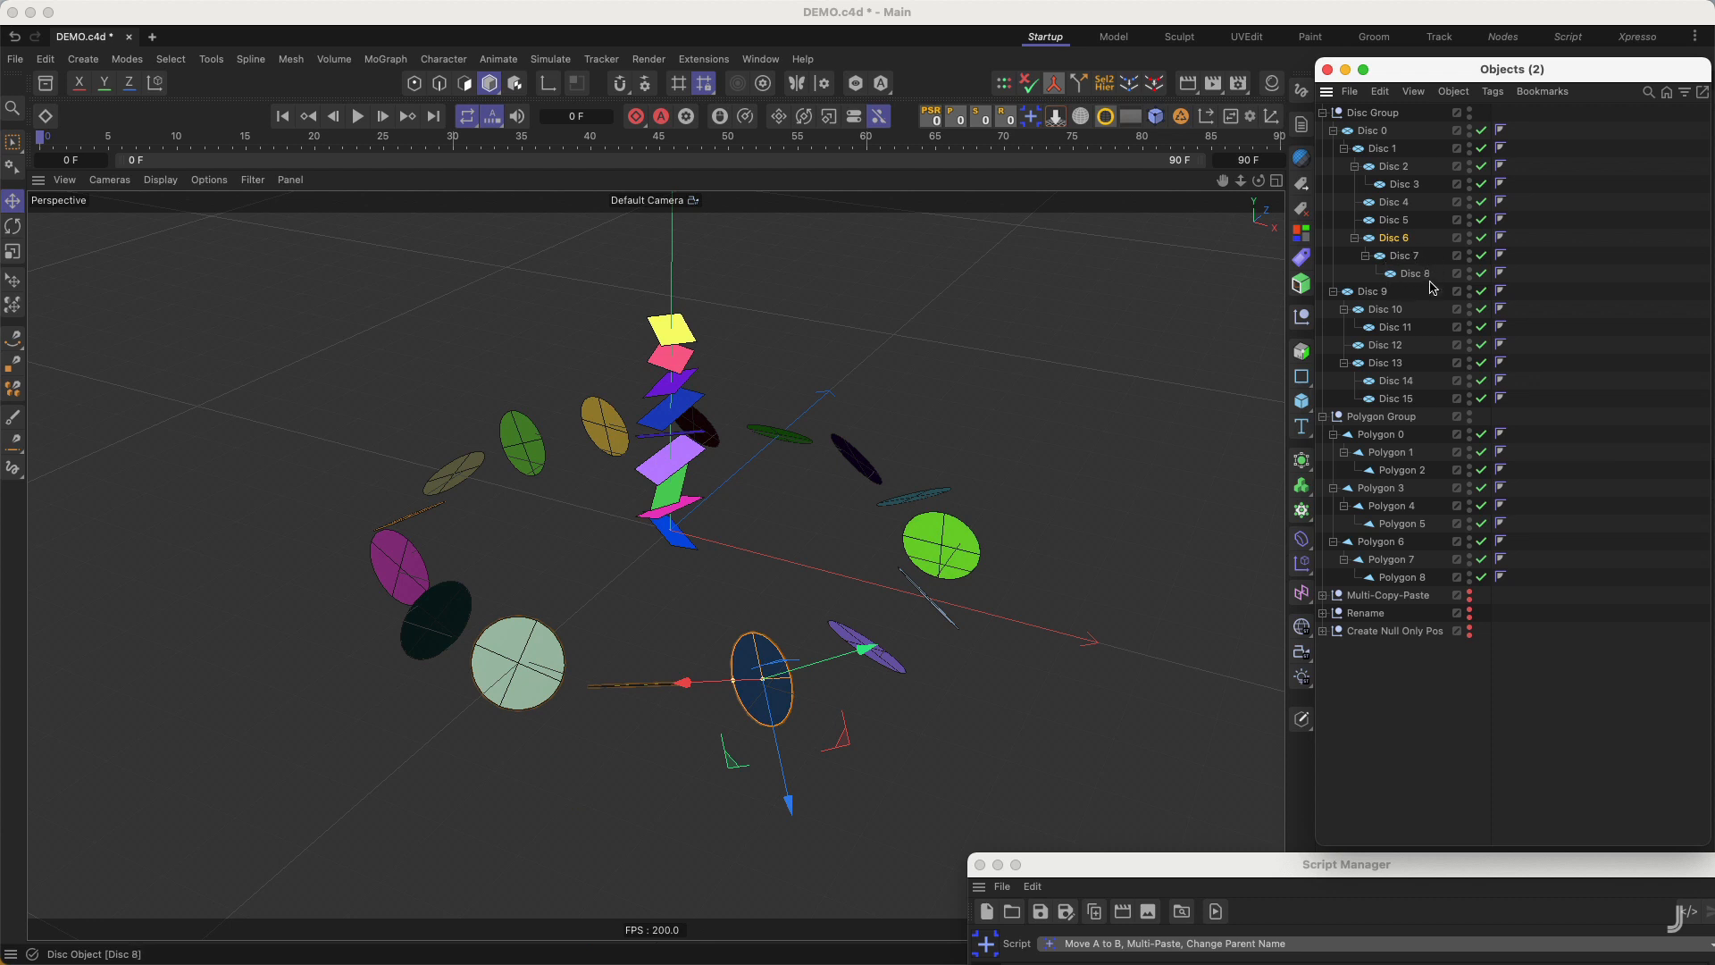
pyautogui.click(1353, 273)
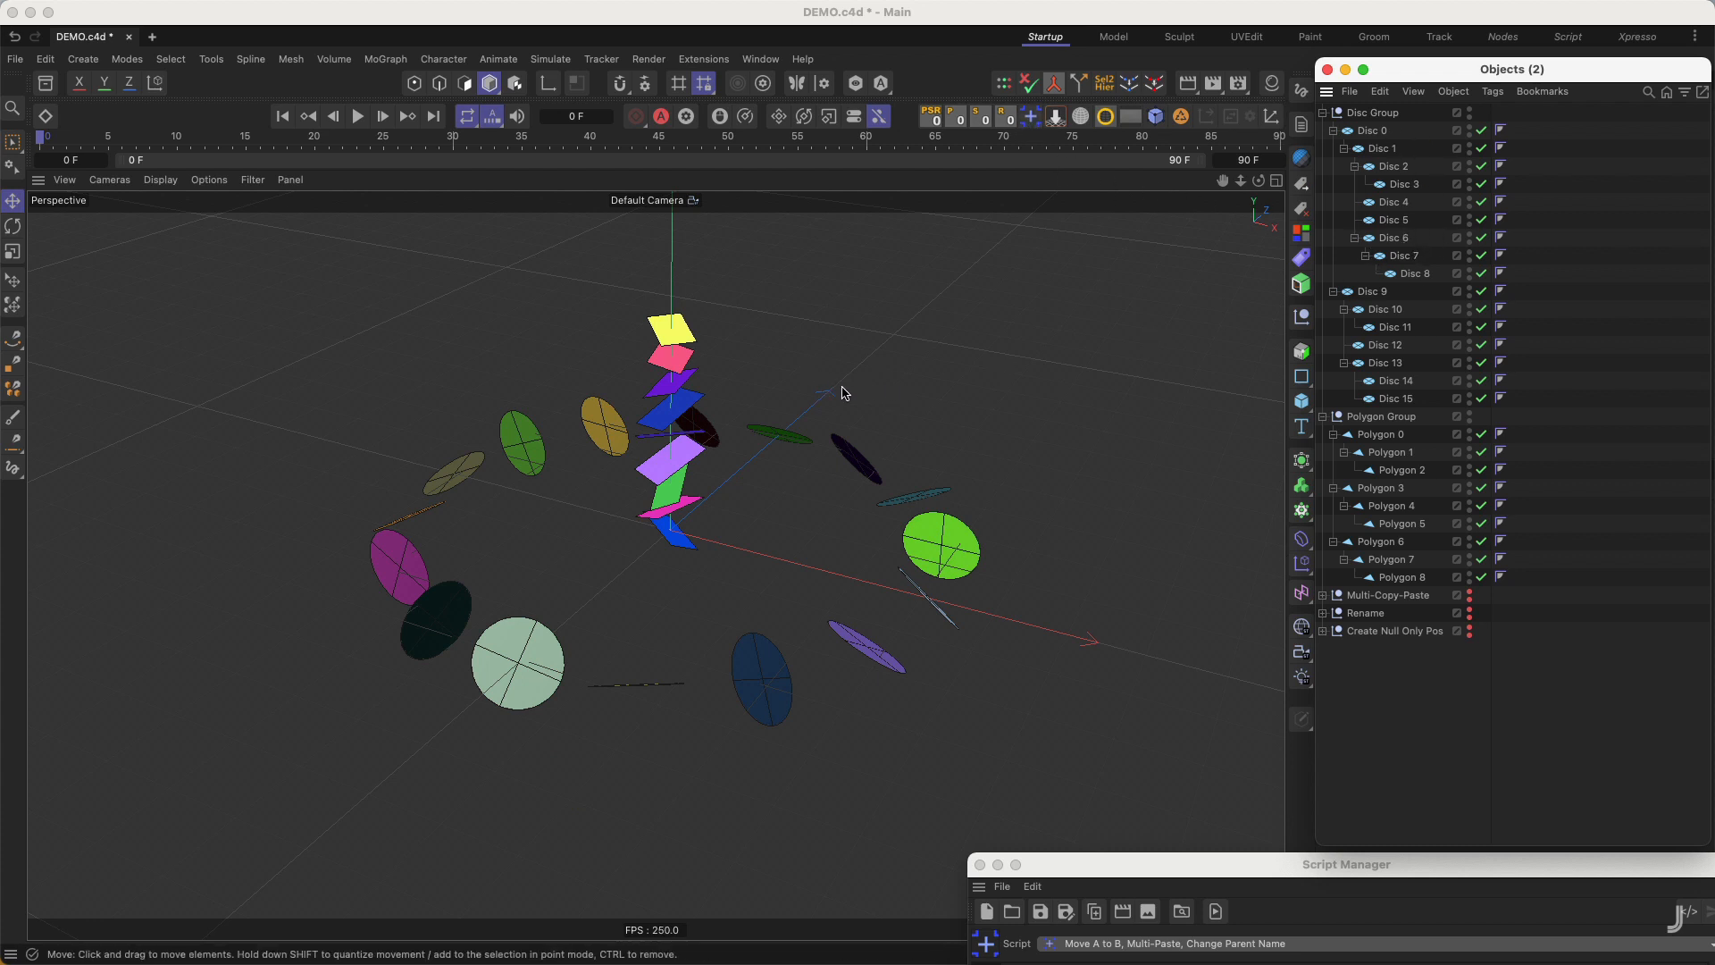
# - Move Disc 12 onto Polygon 8 with the Move A to B script, undo it and clear the selection
pyautogui.keyDown('alt'); pyautogui.moveTo(771, 398); pyautogui.dragTo(743, 445); pyautogui.keyUp('alt')
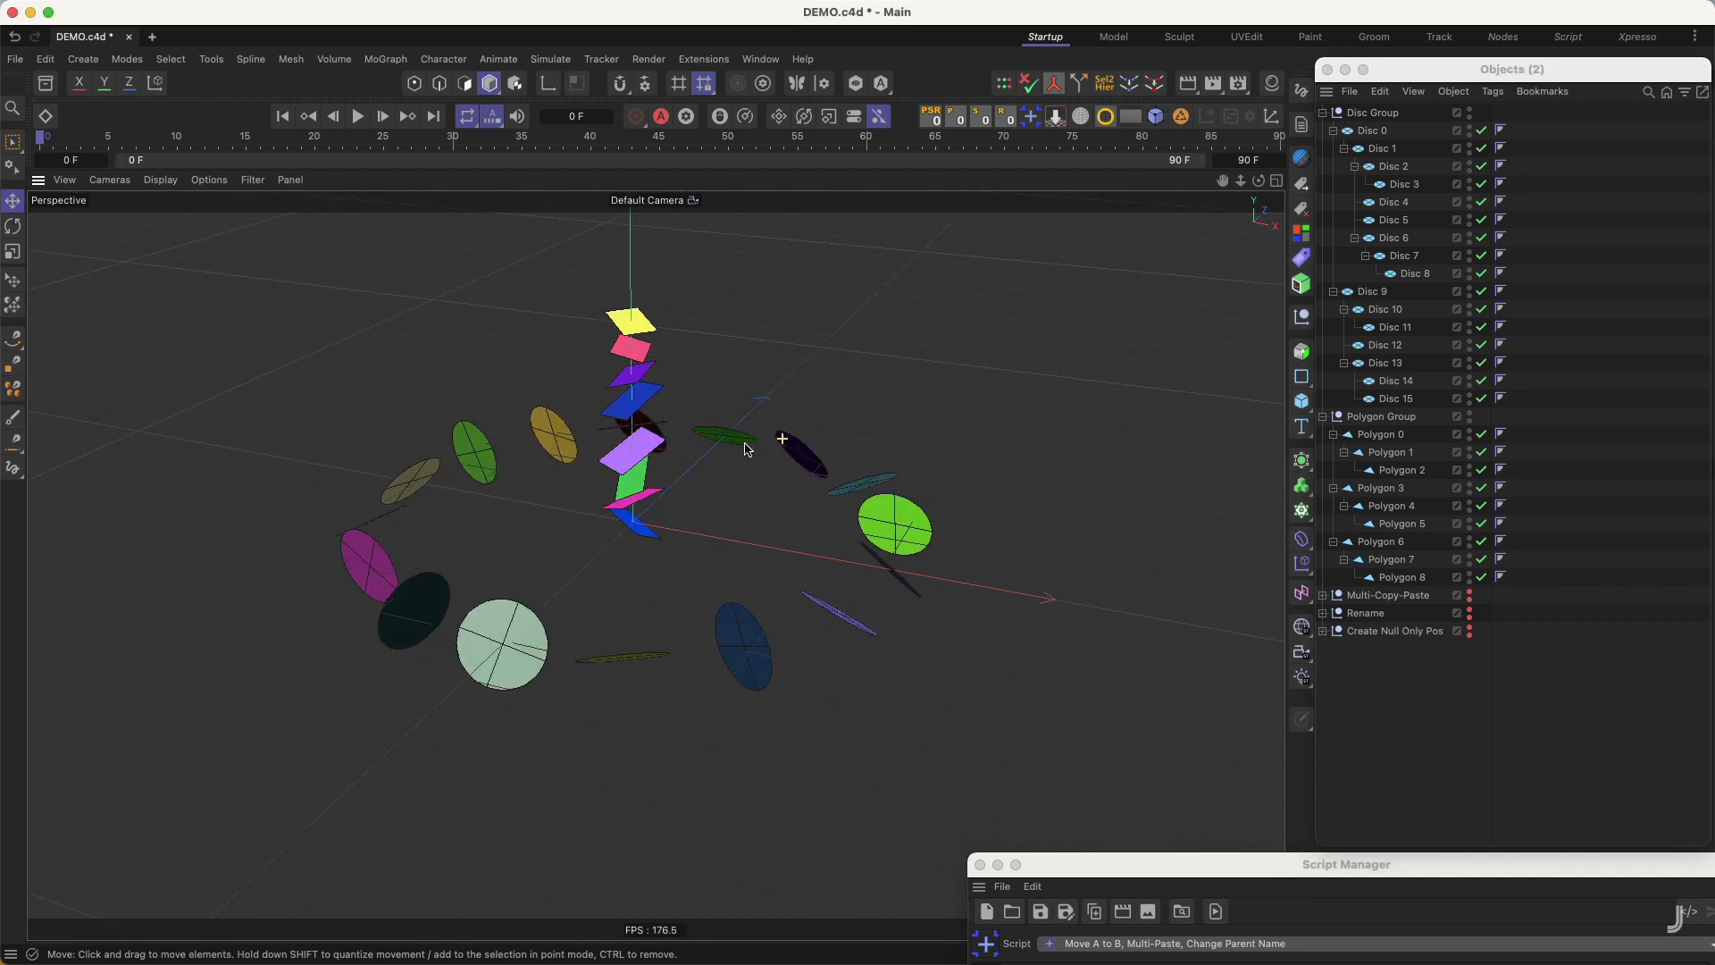
pyautogui.click(408, 491)
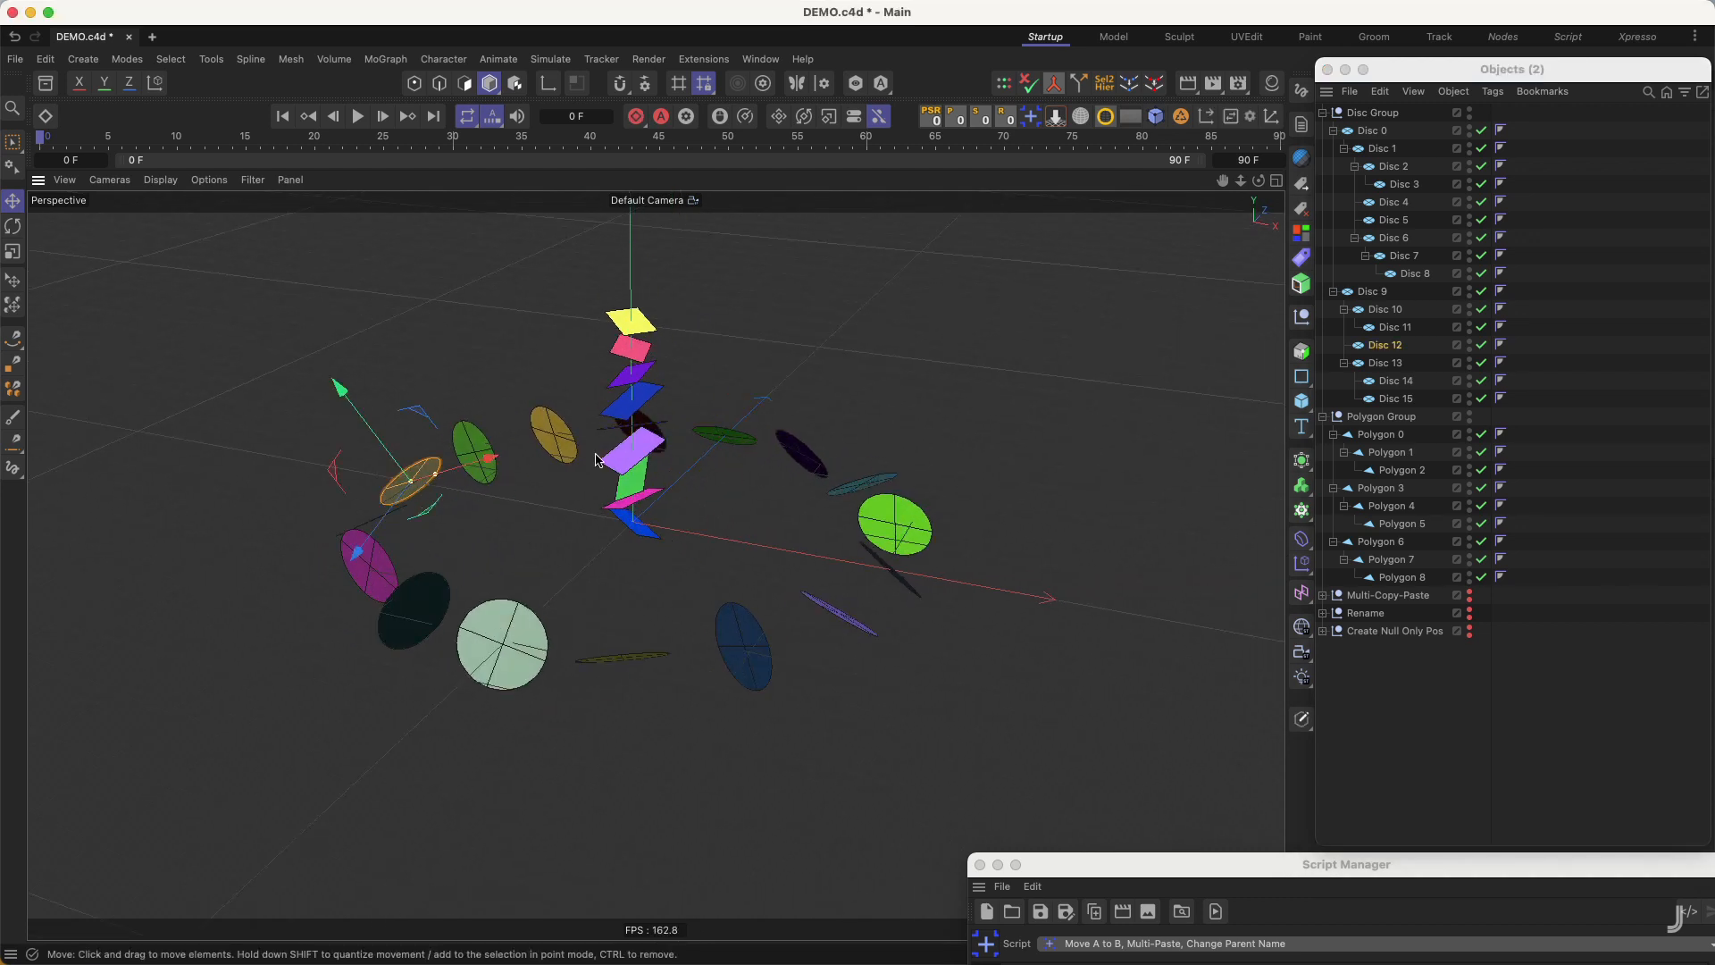
pyautogui.keyDown('shift'); pyautogui.click(642, 324); pyautogui.keyUp('shift')
pyautogui.click(1055, 116)
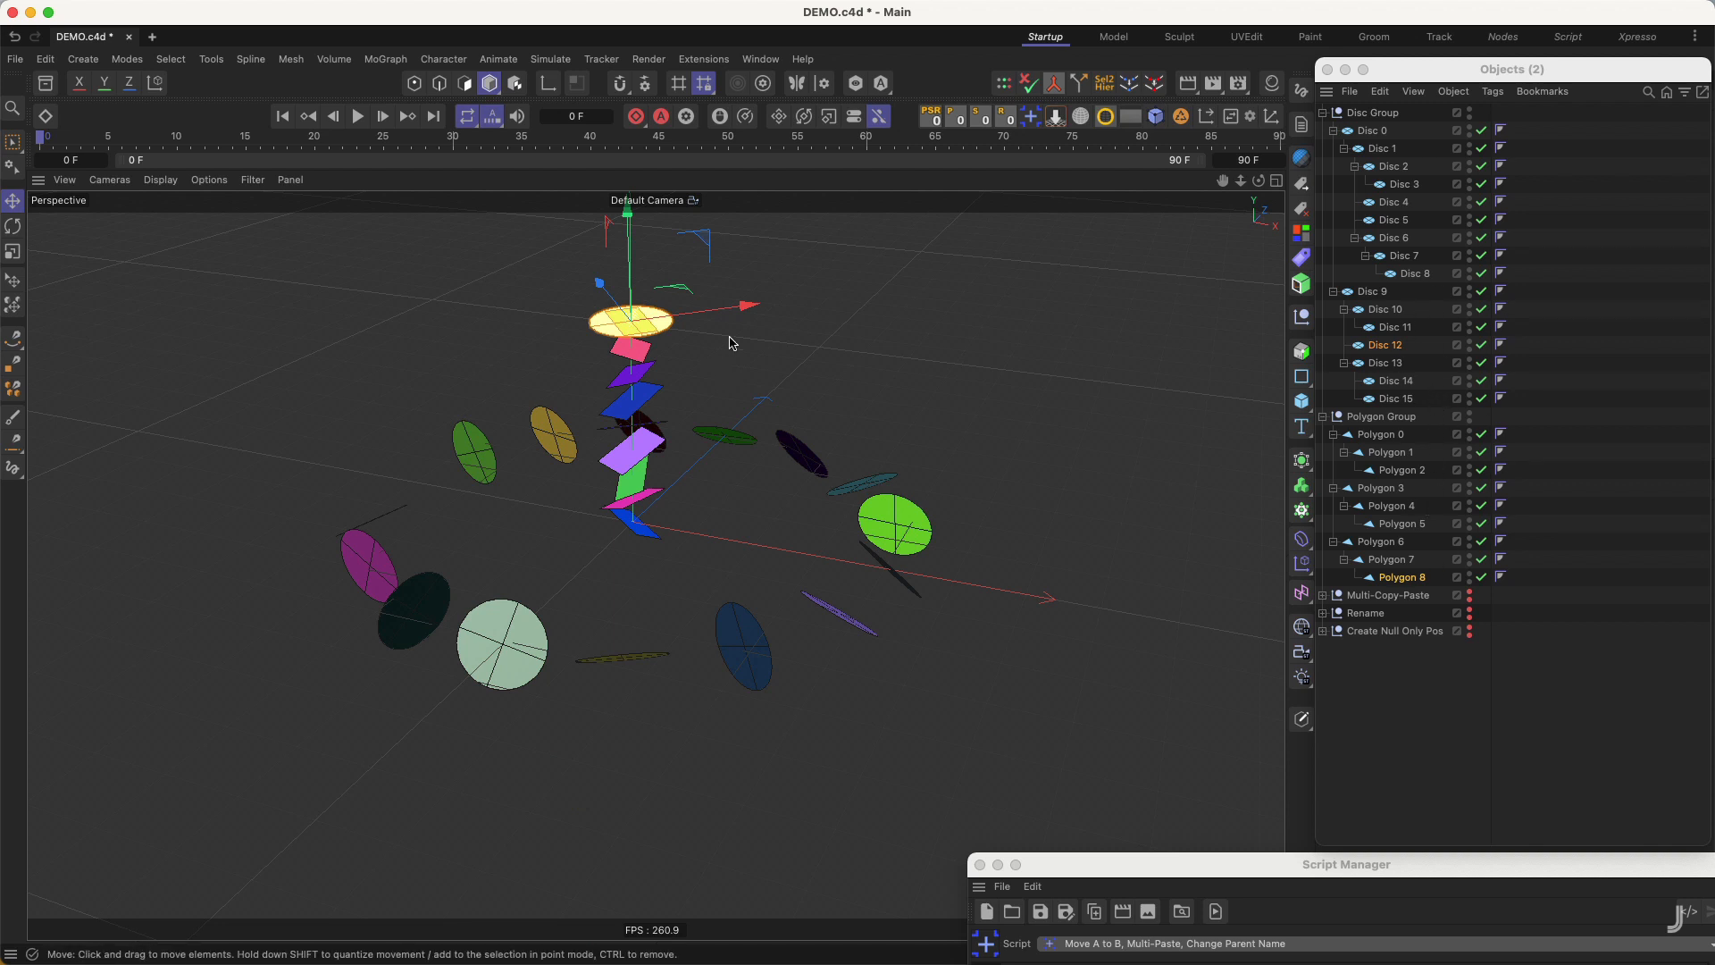
pyautogui.press('super+z')
pyautogui.press('super+z')
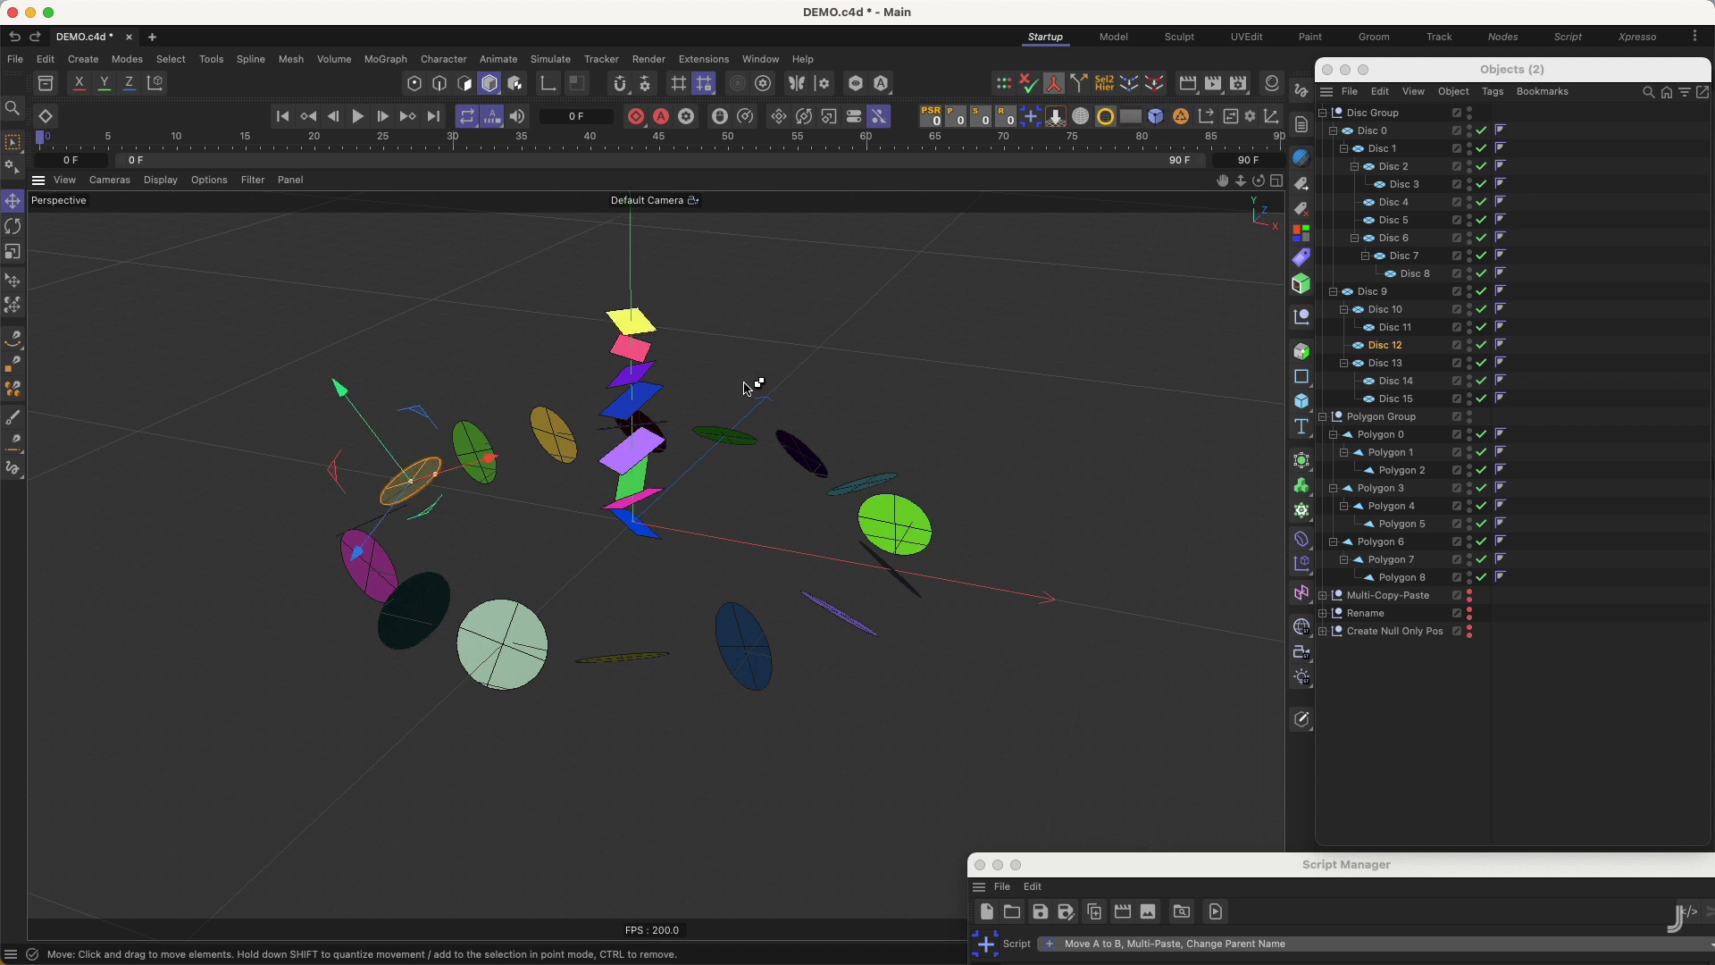
pyautogui.click(781, 333)
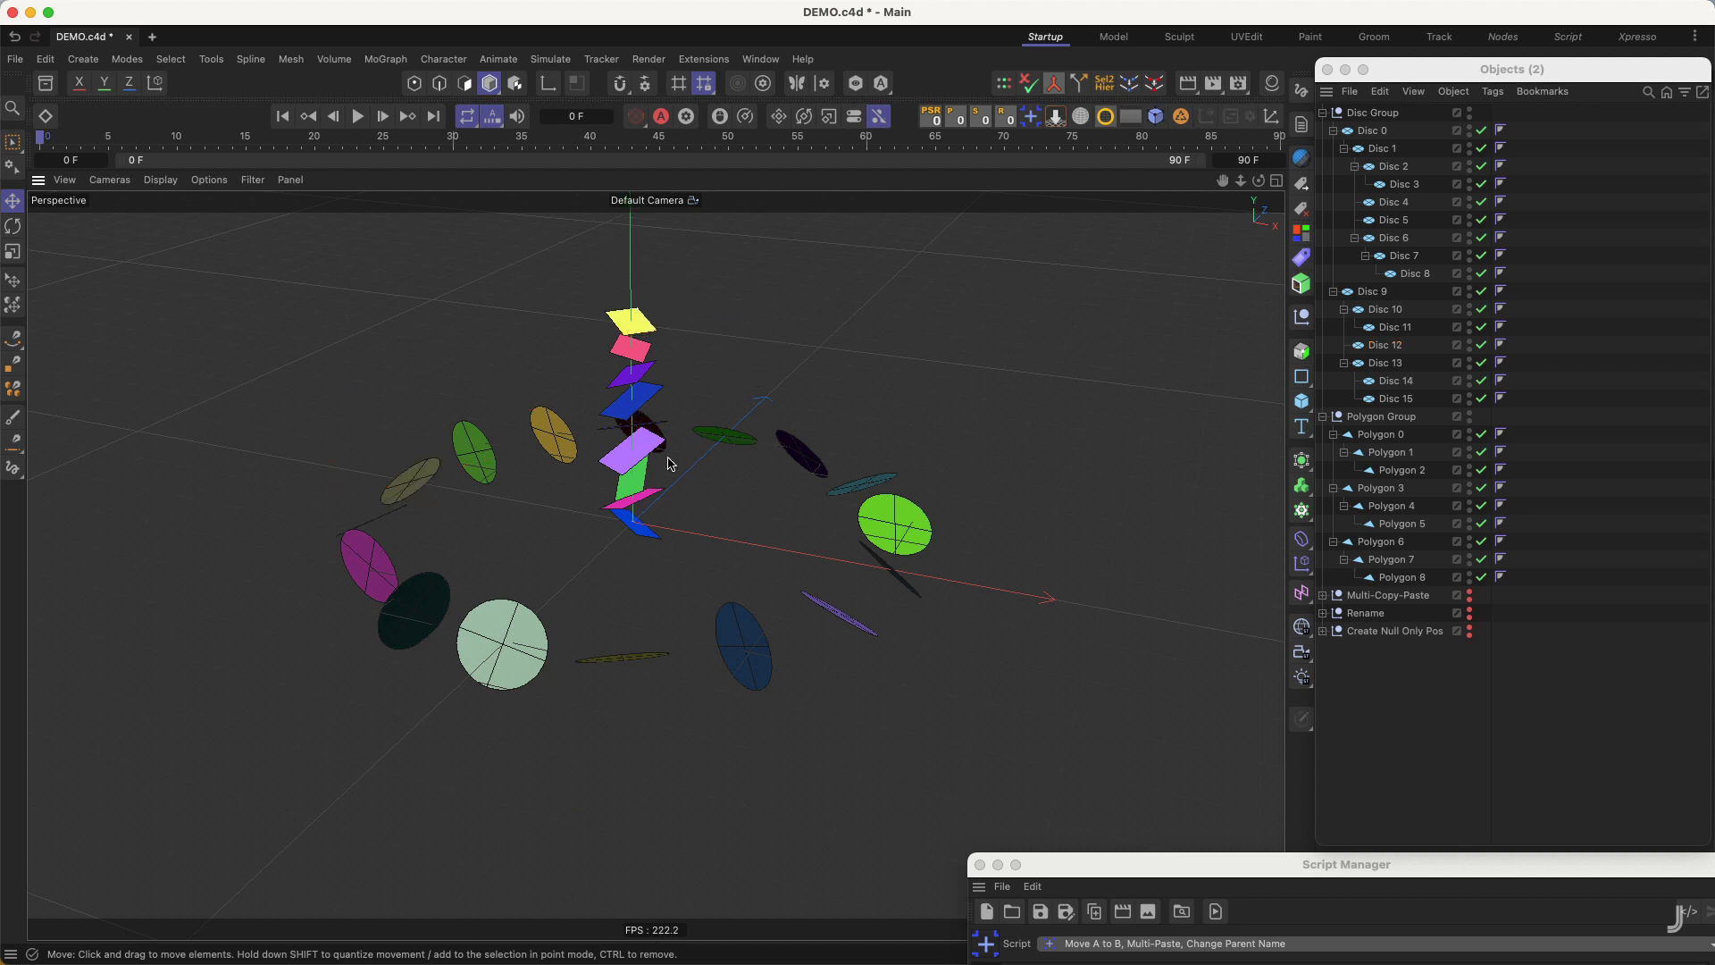
# - Run the Move A to B script twice to bring Disc 8 onto Polygon 3, undoing each run
pyautogui.keyDown('alt'); pyautogui.moveTo(712, 441); pyautogui.dragTo(683, 450); pyautogui.keyUp('alt')
pyautogui.click(594, 455)
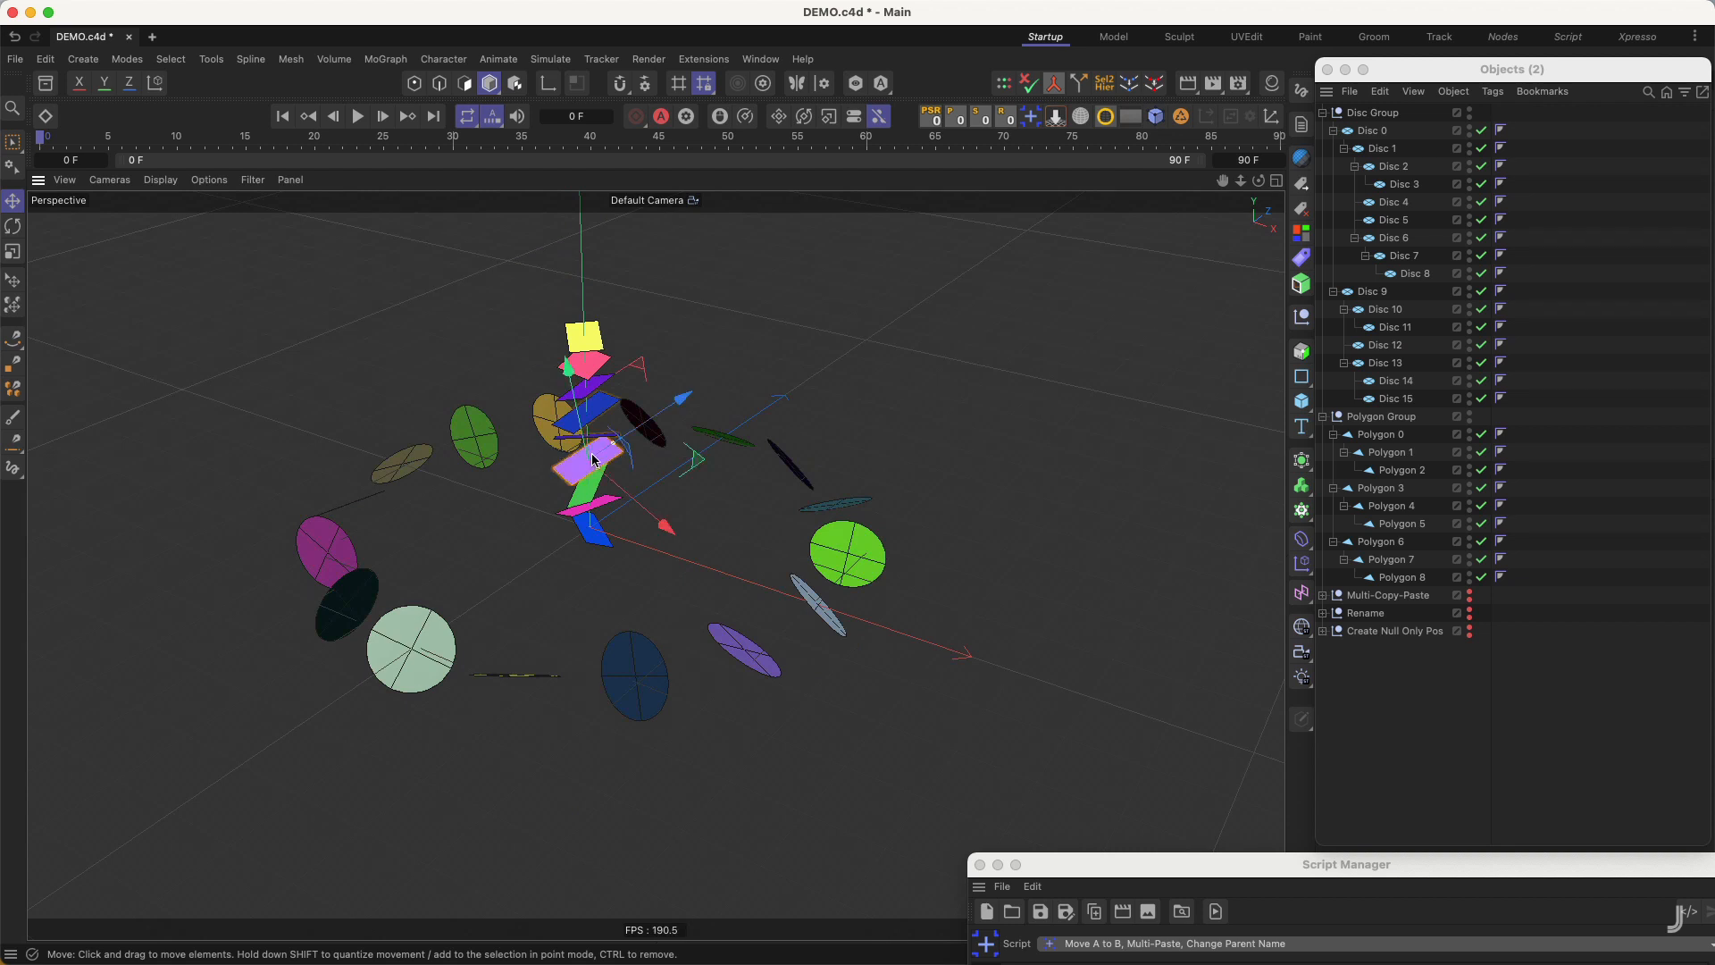
pyautogui.keyDown('shift'); pyautogui.click(445, 633); pyautogui.keyUp('shift')
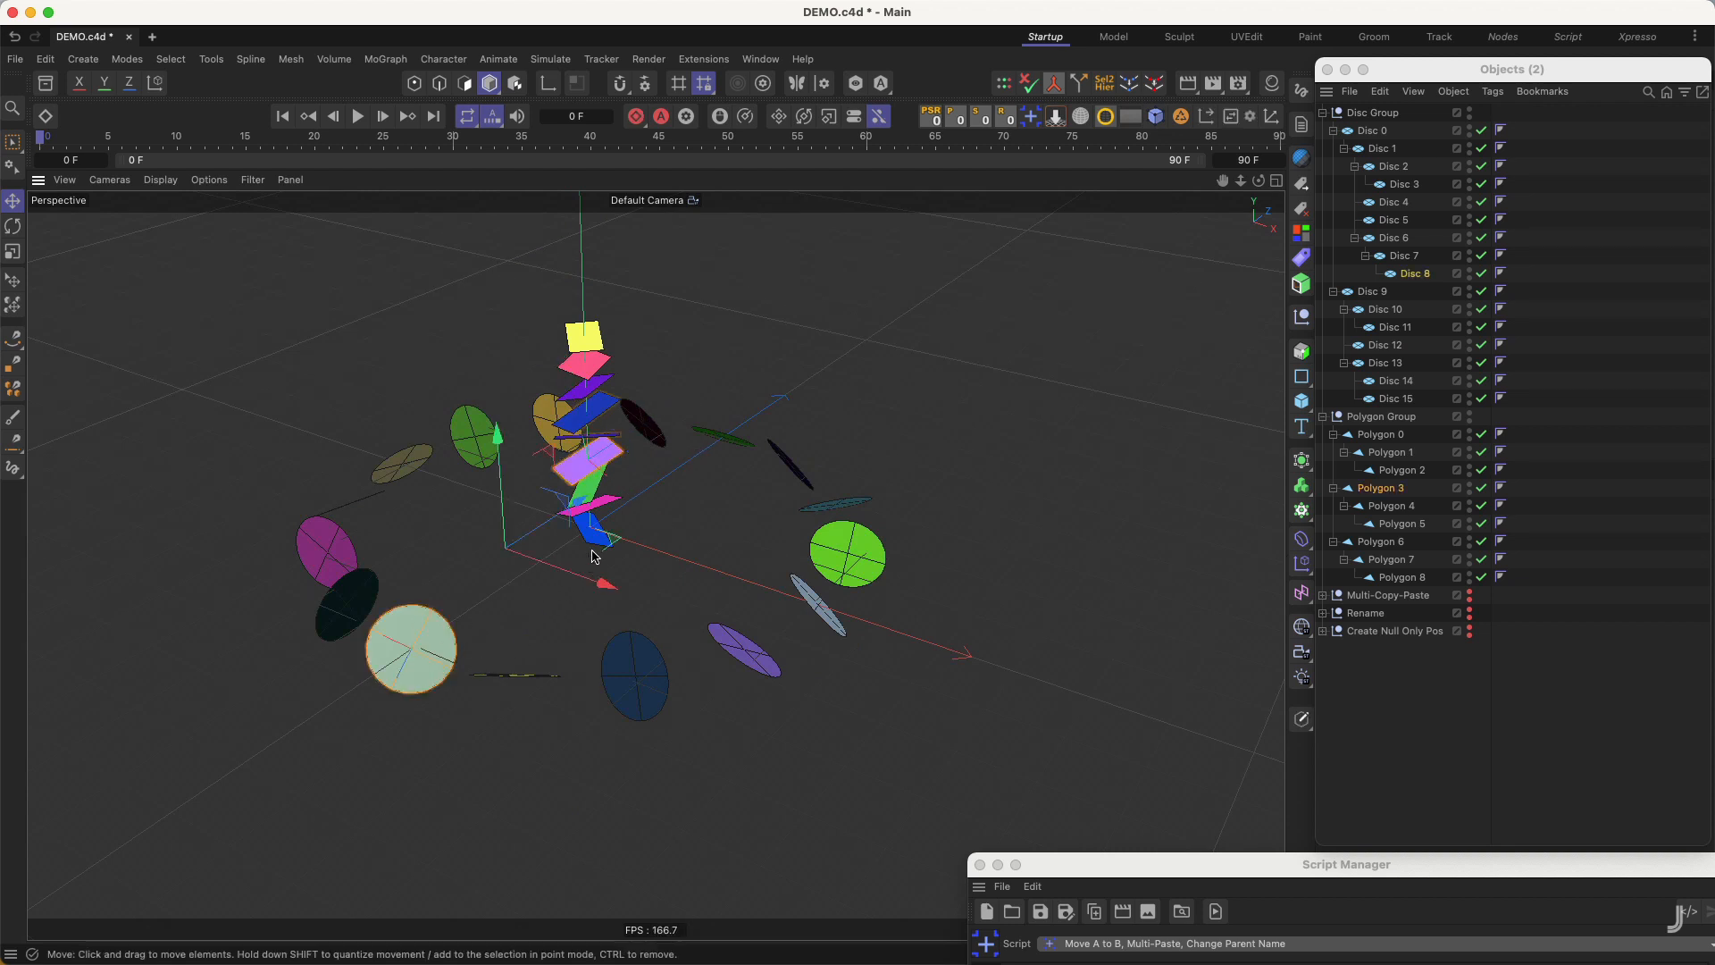
pyautogui.click(1032, 118)
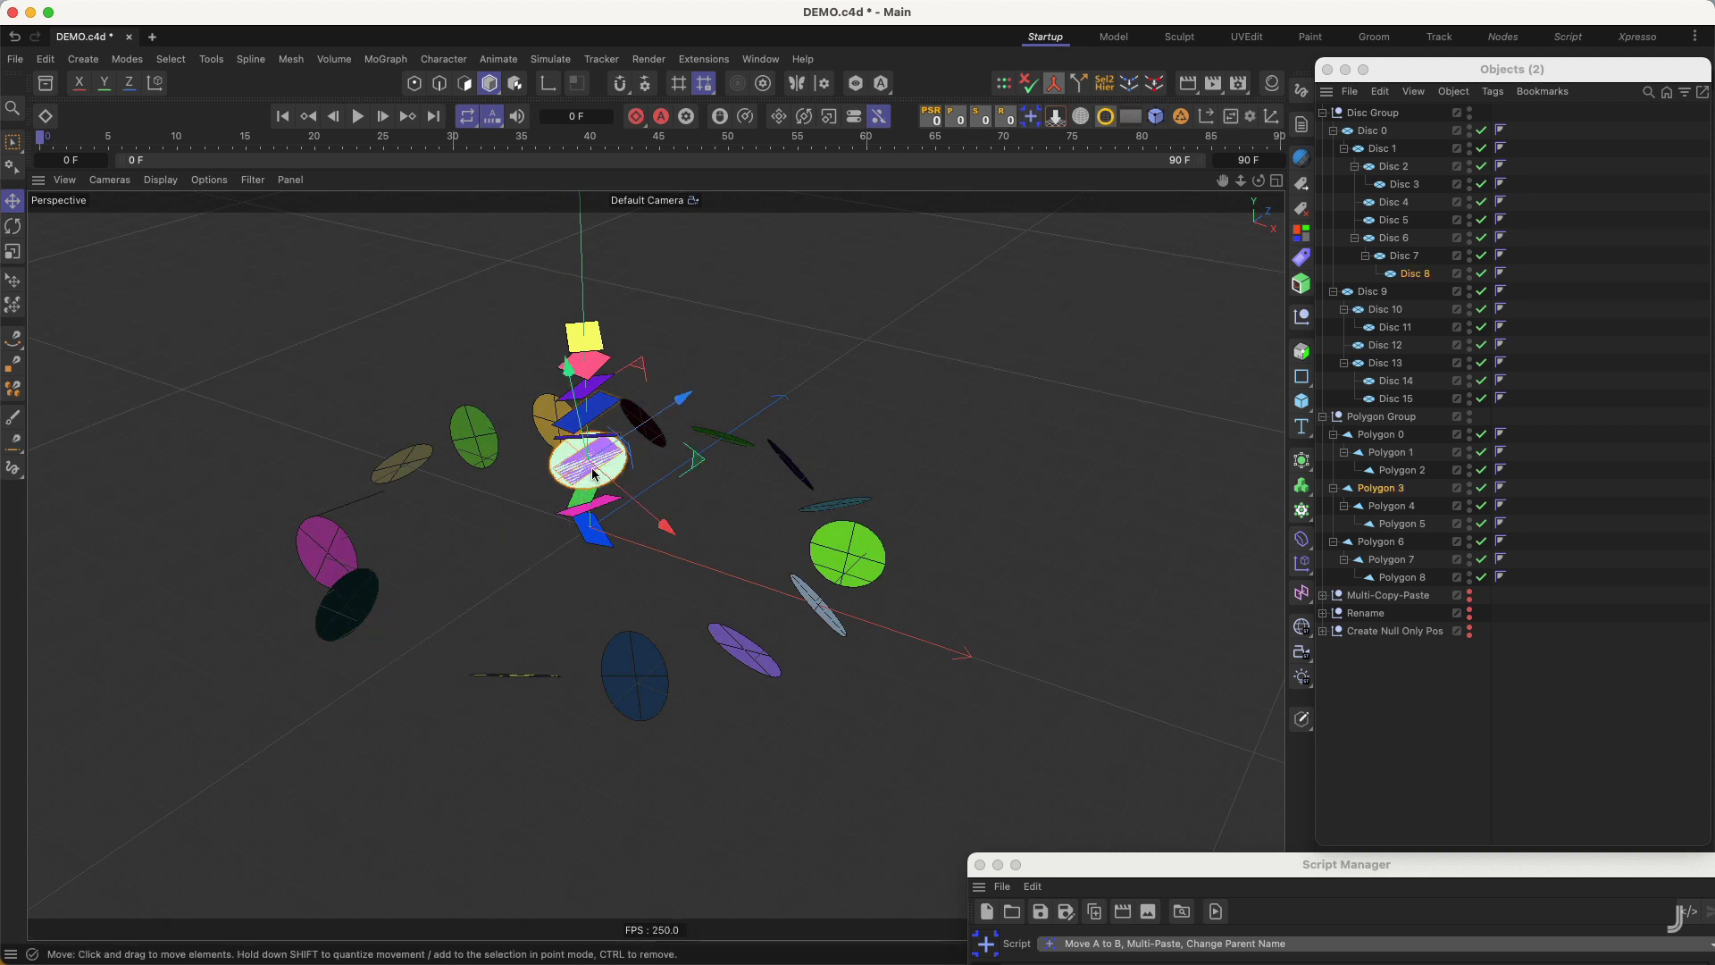
pyautogui.keyDown('alt'); pyautogui.moveTo(594, 473); pyautogui.dragTo(629, 460, button='middle'); pyautogui.keyUp('alt')
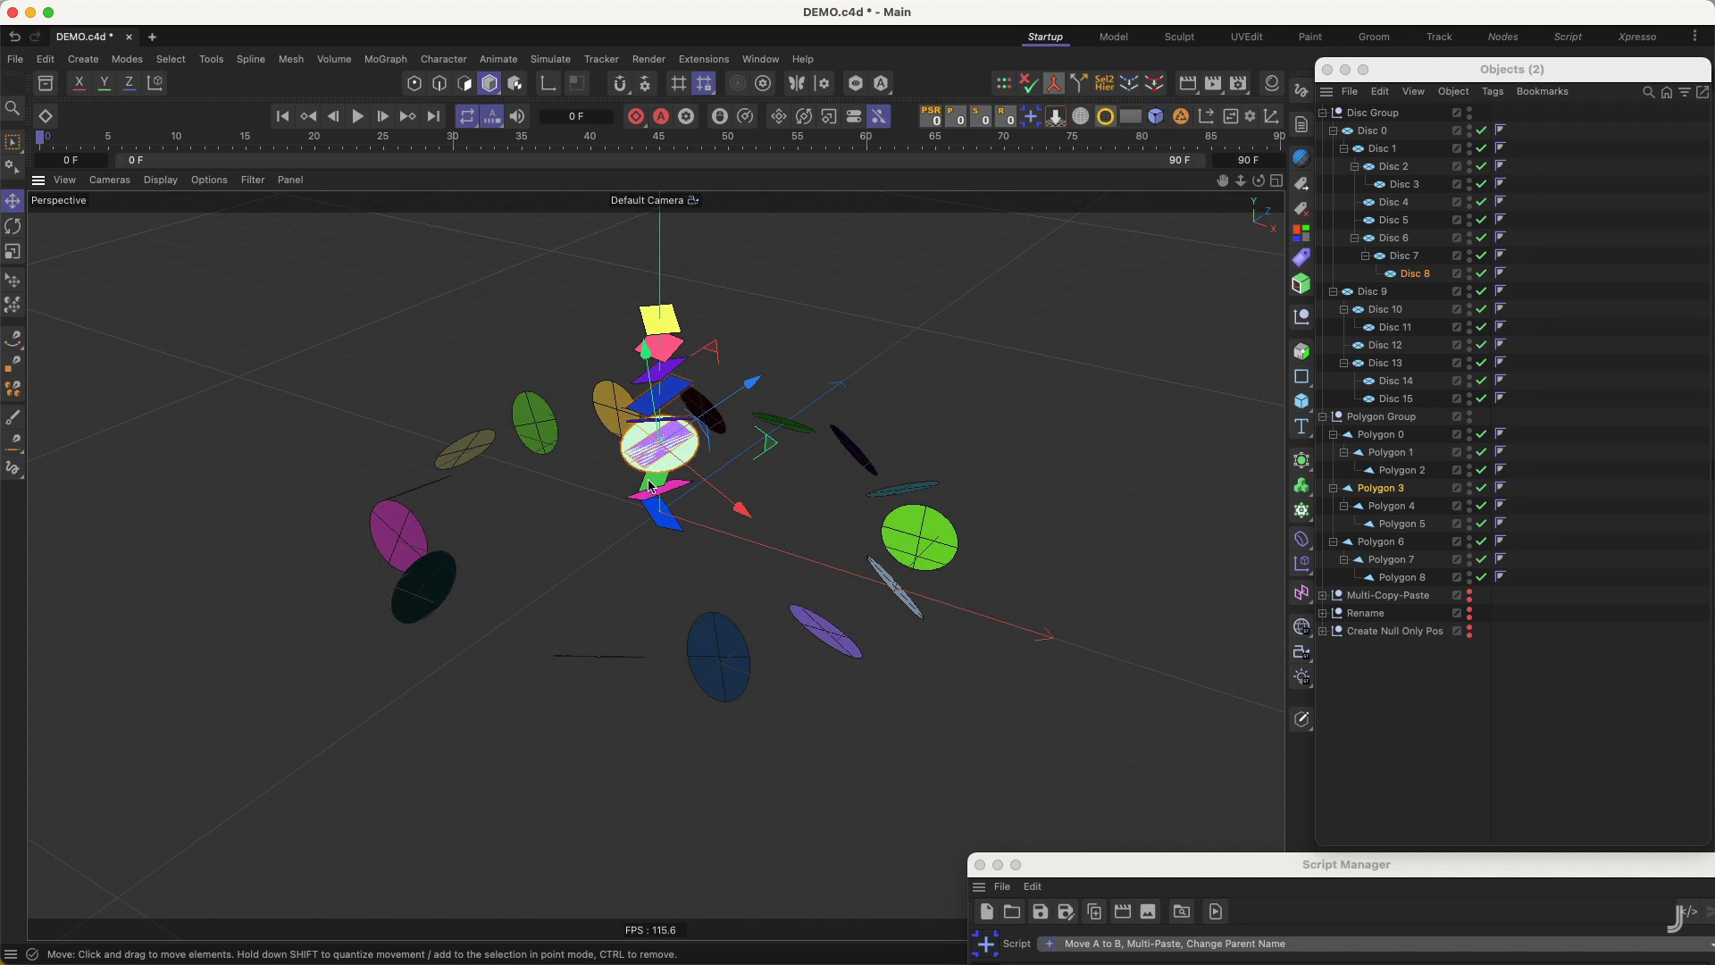
pyautogui.press('super+z')
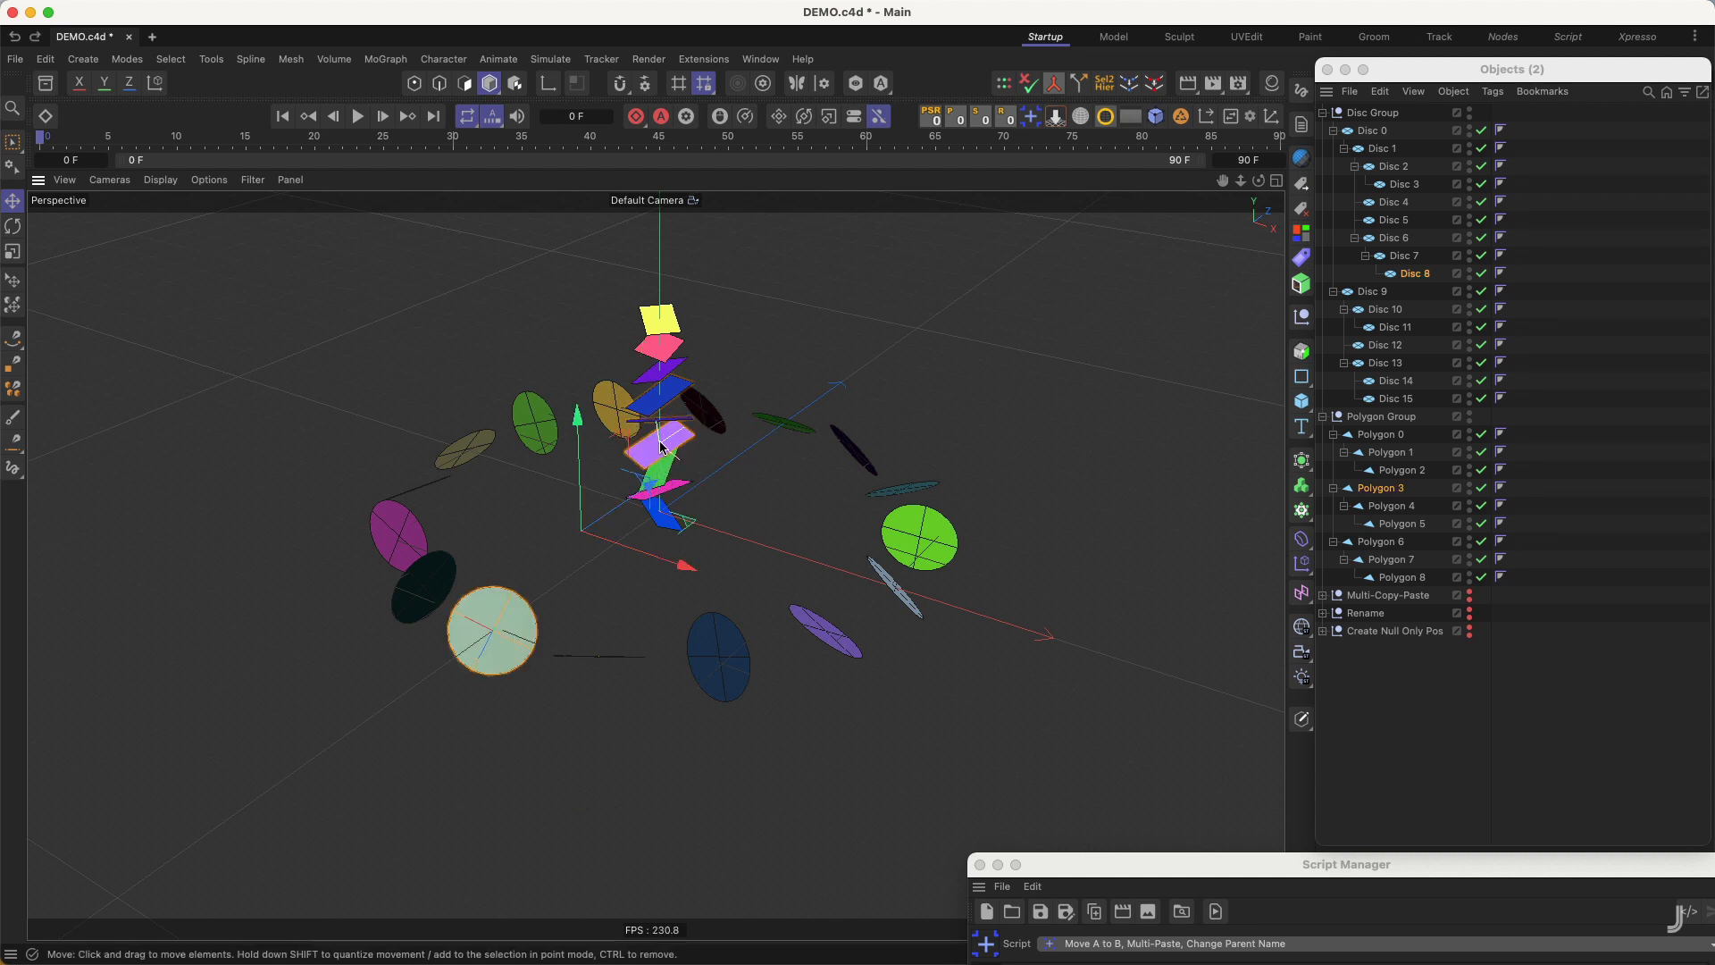
pyautogui.click(662, 447)
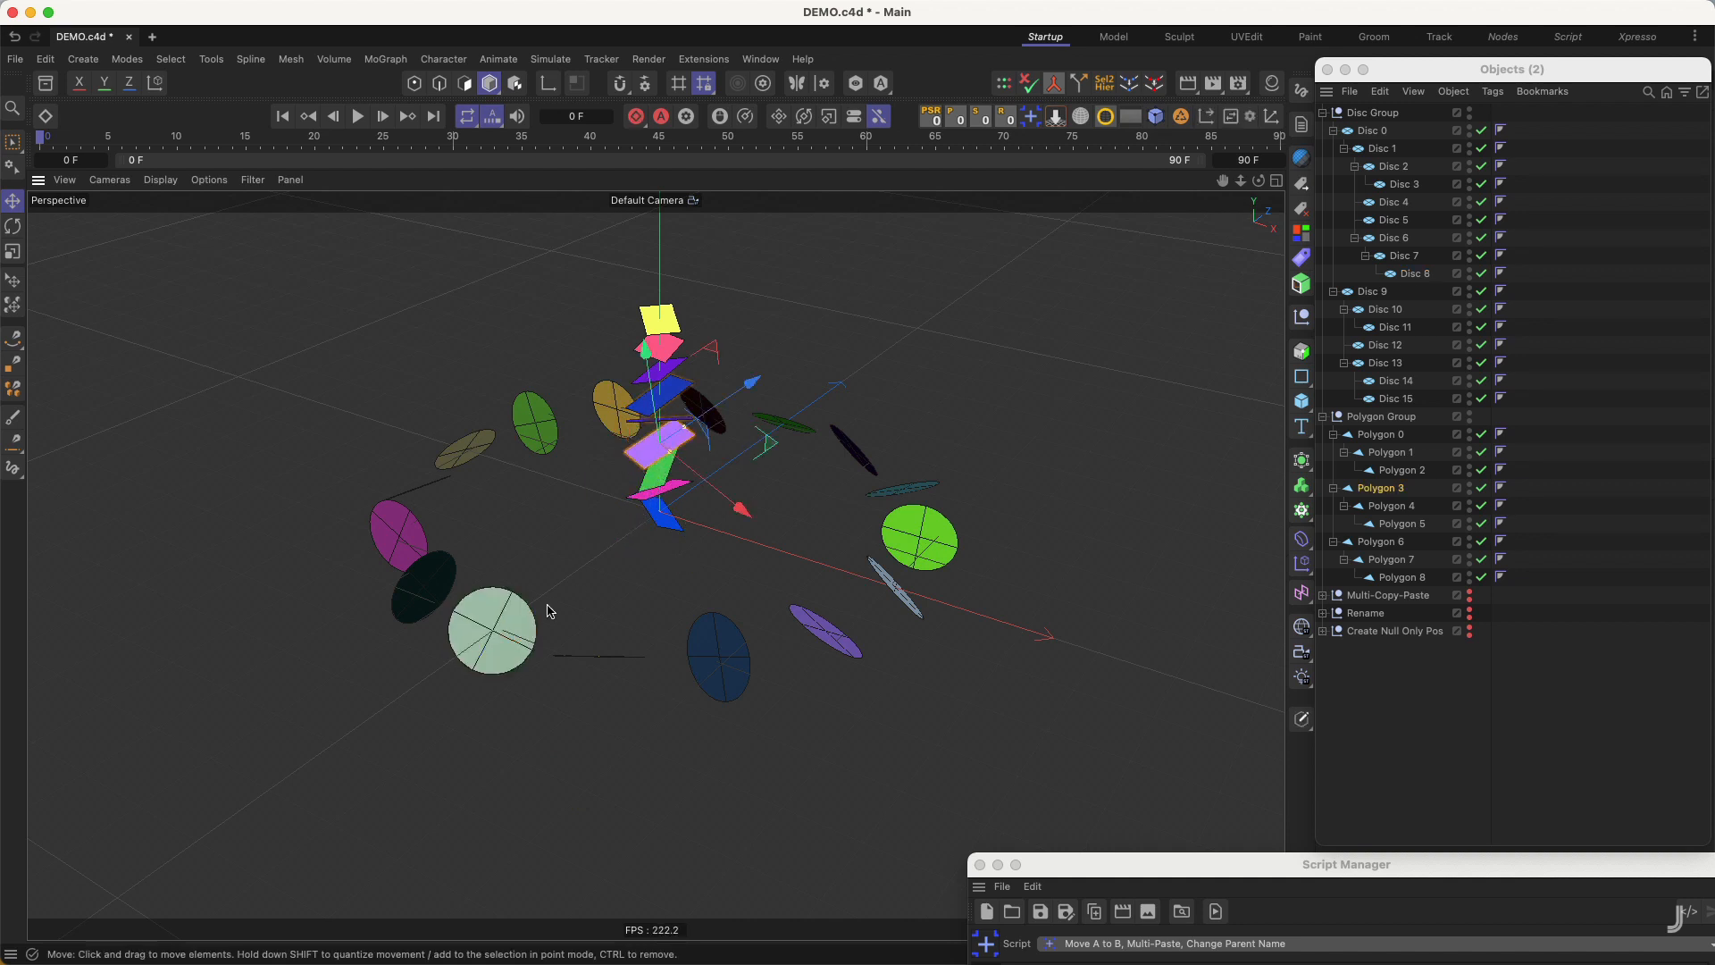
pyautogui.keyDown('shift'); pyautogui.click(507, 622); pyautogui.keyUp('shift')
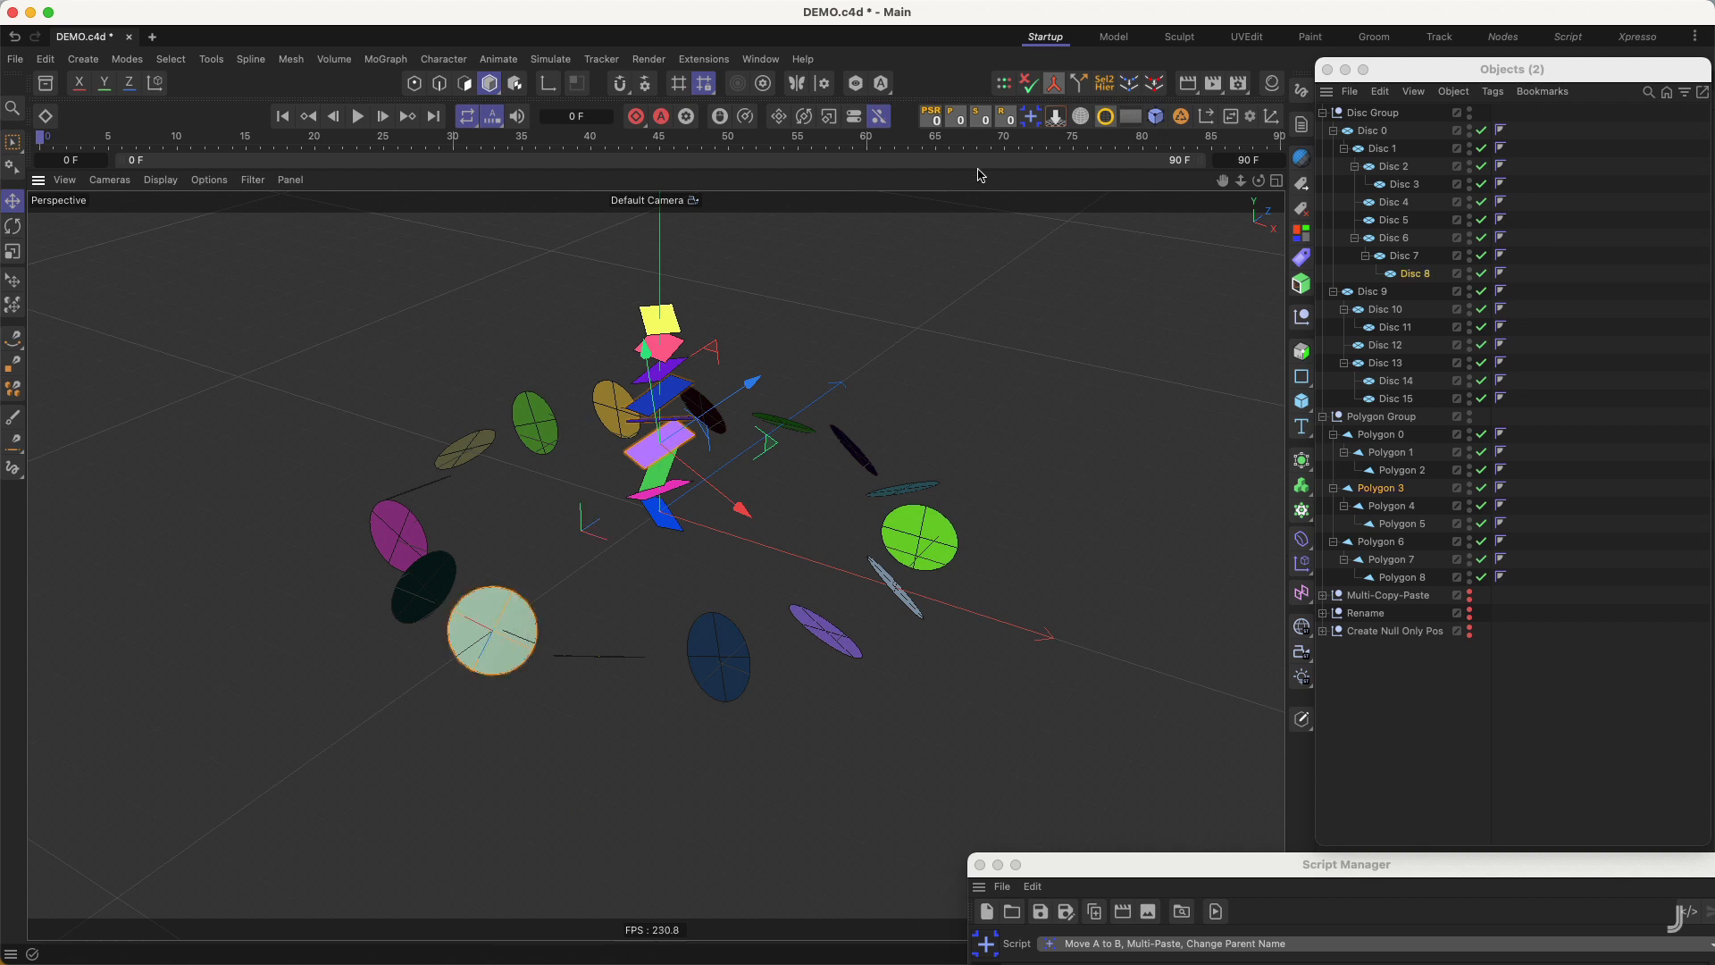
pyautogui.click(1030, 123)
pyautogui.press('super+z')
# - Uncover the Script Manager to read the script's usage notes, move it back partway and clear the object selection
pyautogui.moveTo(1275, 861); pyautogui.dragTo(1232, 667)
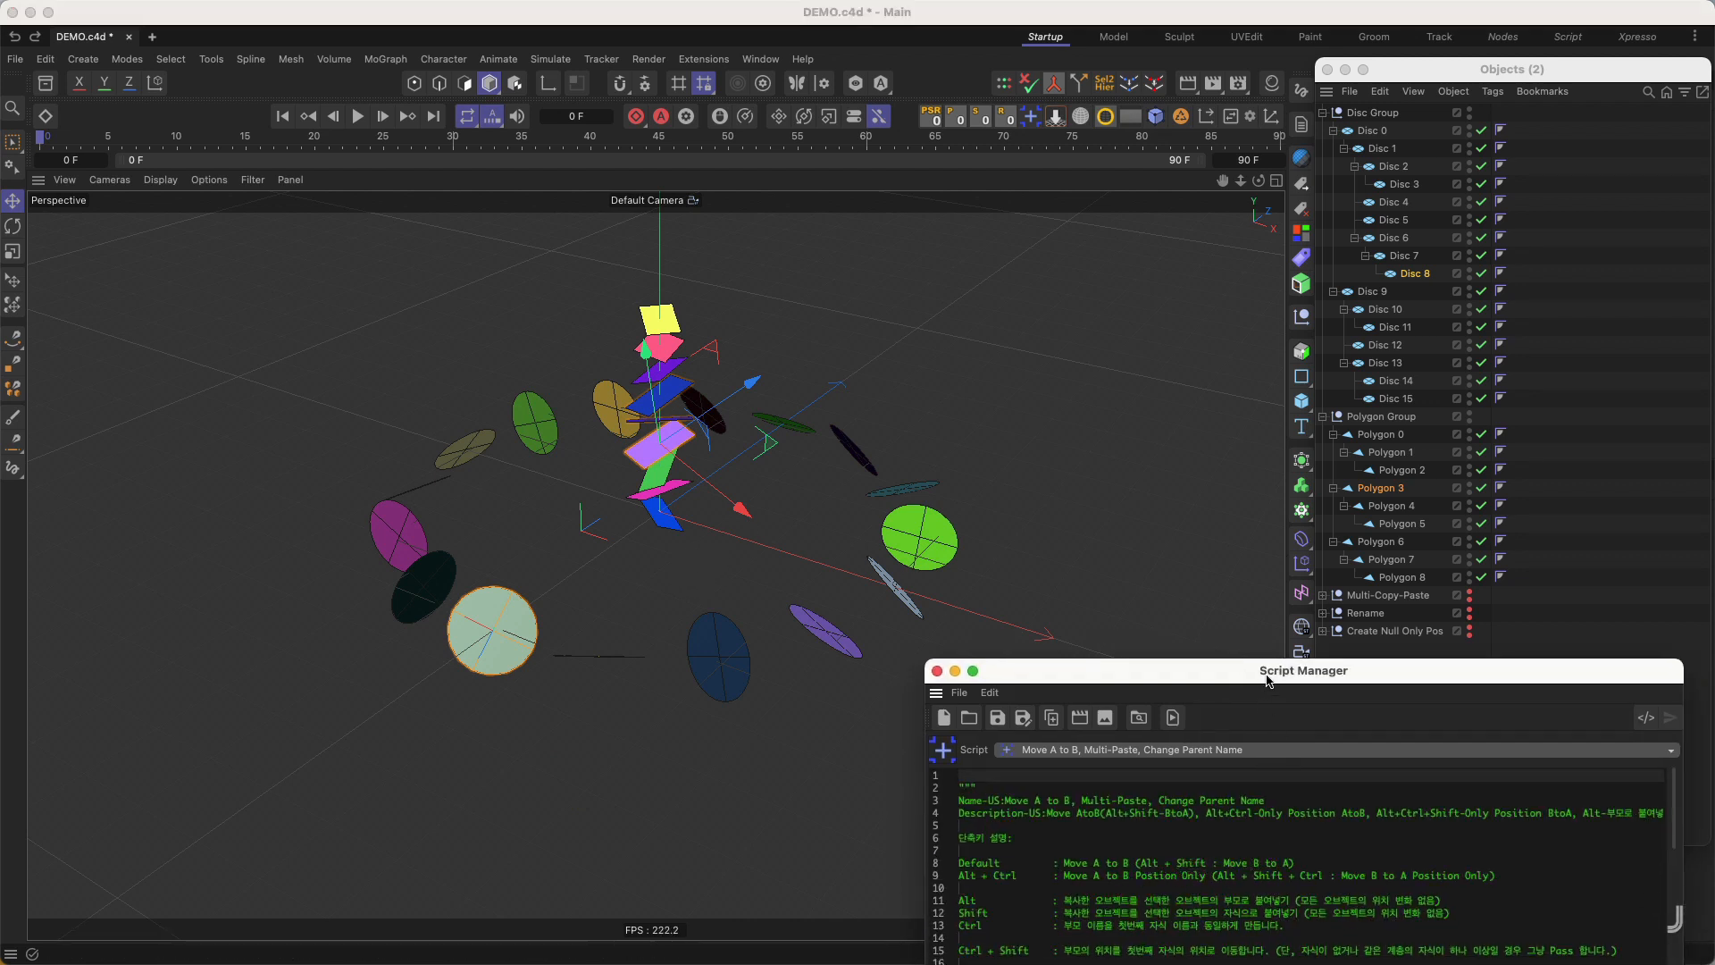
pyautogui.moveTo(1268, 680); pyautogui.dragTo(1299, 811)
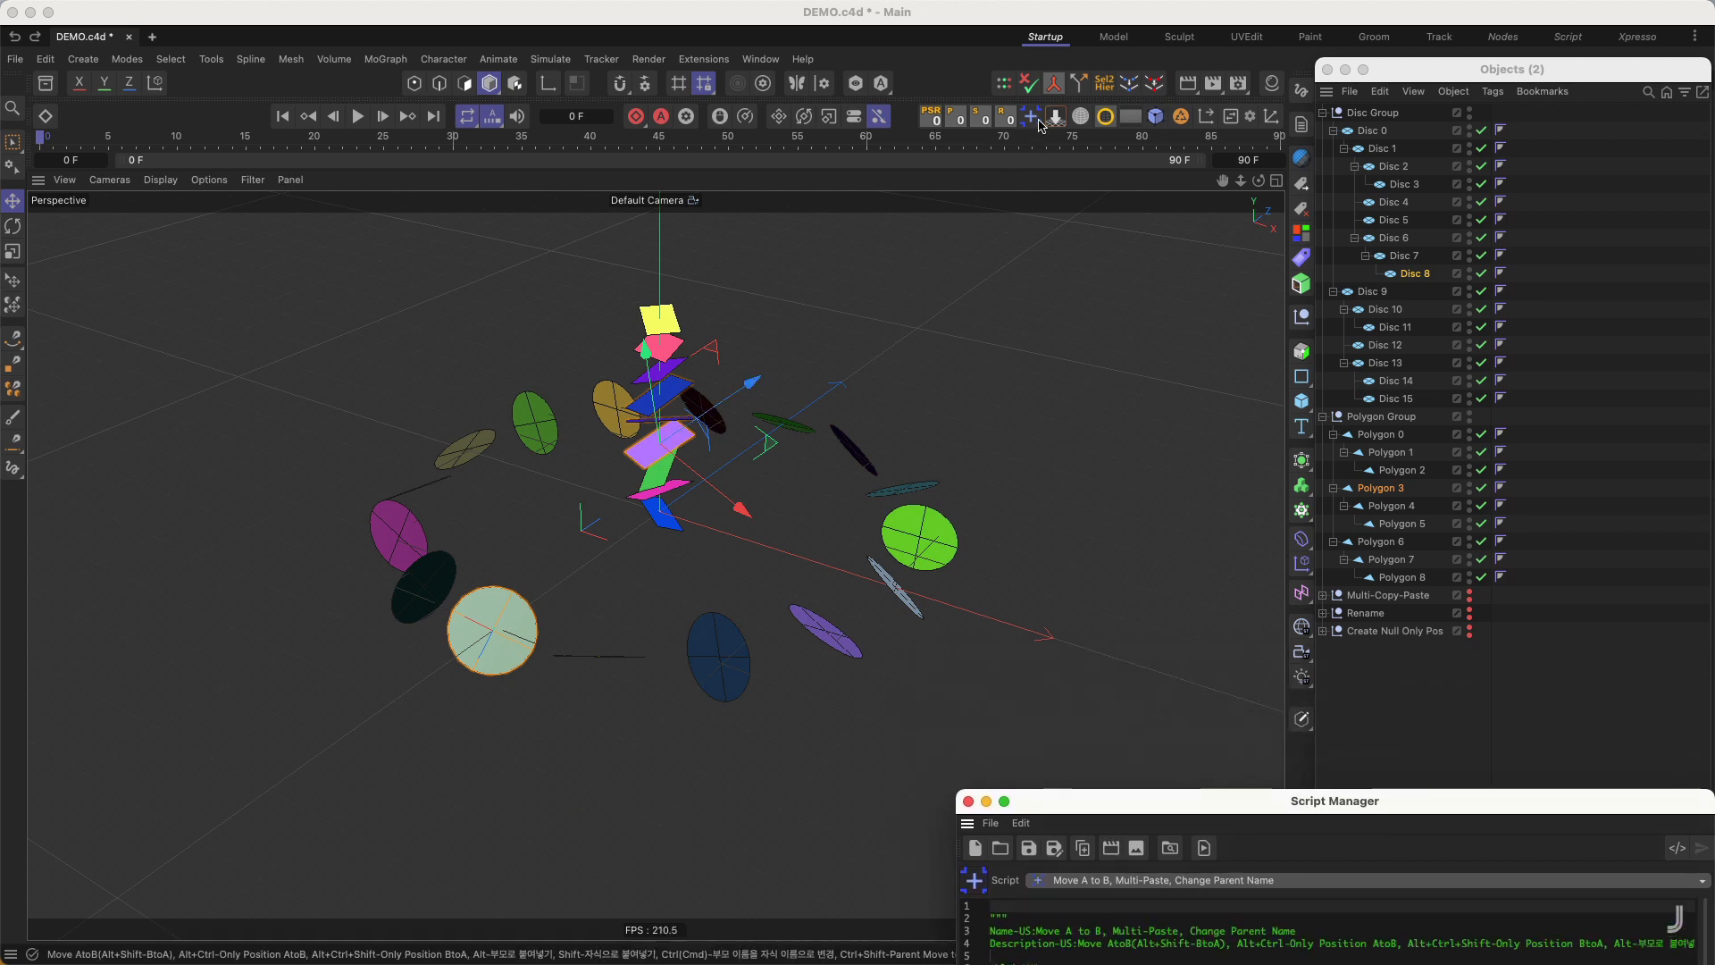
pyautogui.click(921, 249)
pyautogui.click(986, 294)
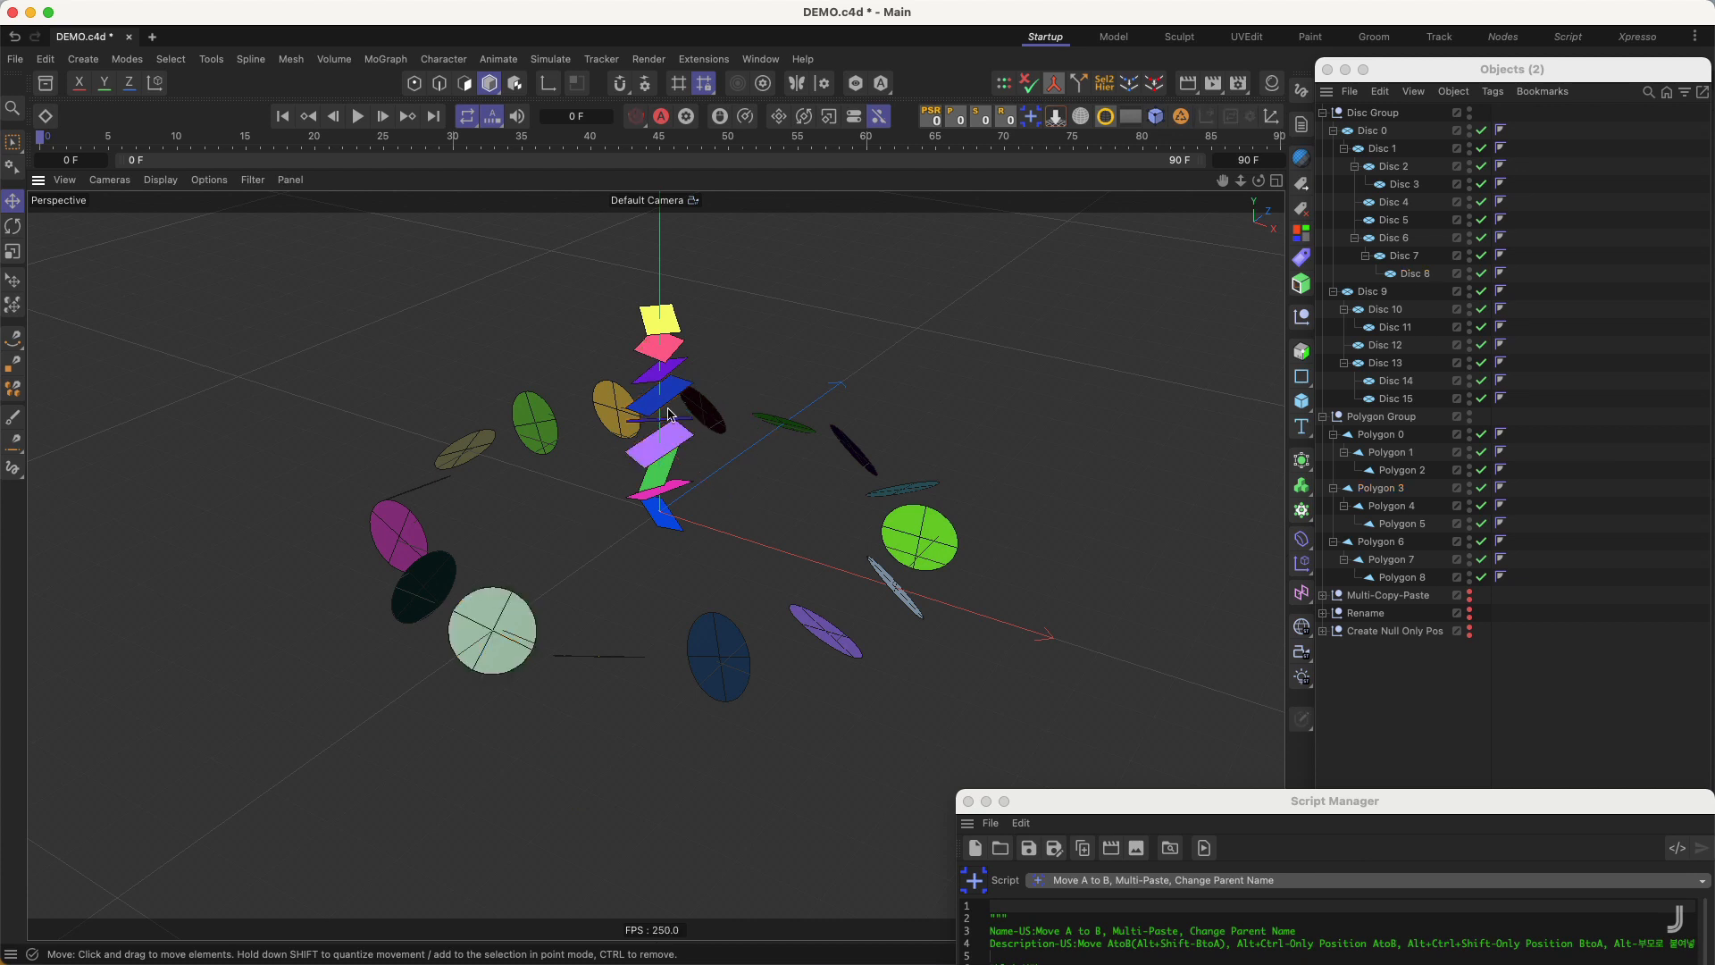
# - Move Disc 8 onto Polygon 3, undo it, and run the script's reverse B to A variant to move Polygon 3 onto Disc 8, undoing that too
pyautogui.click(660, 449)
pyautogui.keyDown('shift'); pyautogui.click(519, 623); pyautogui.keyUp('shift')
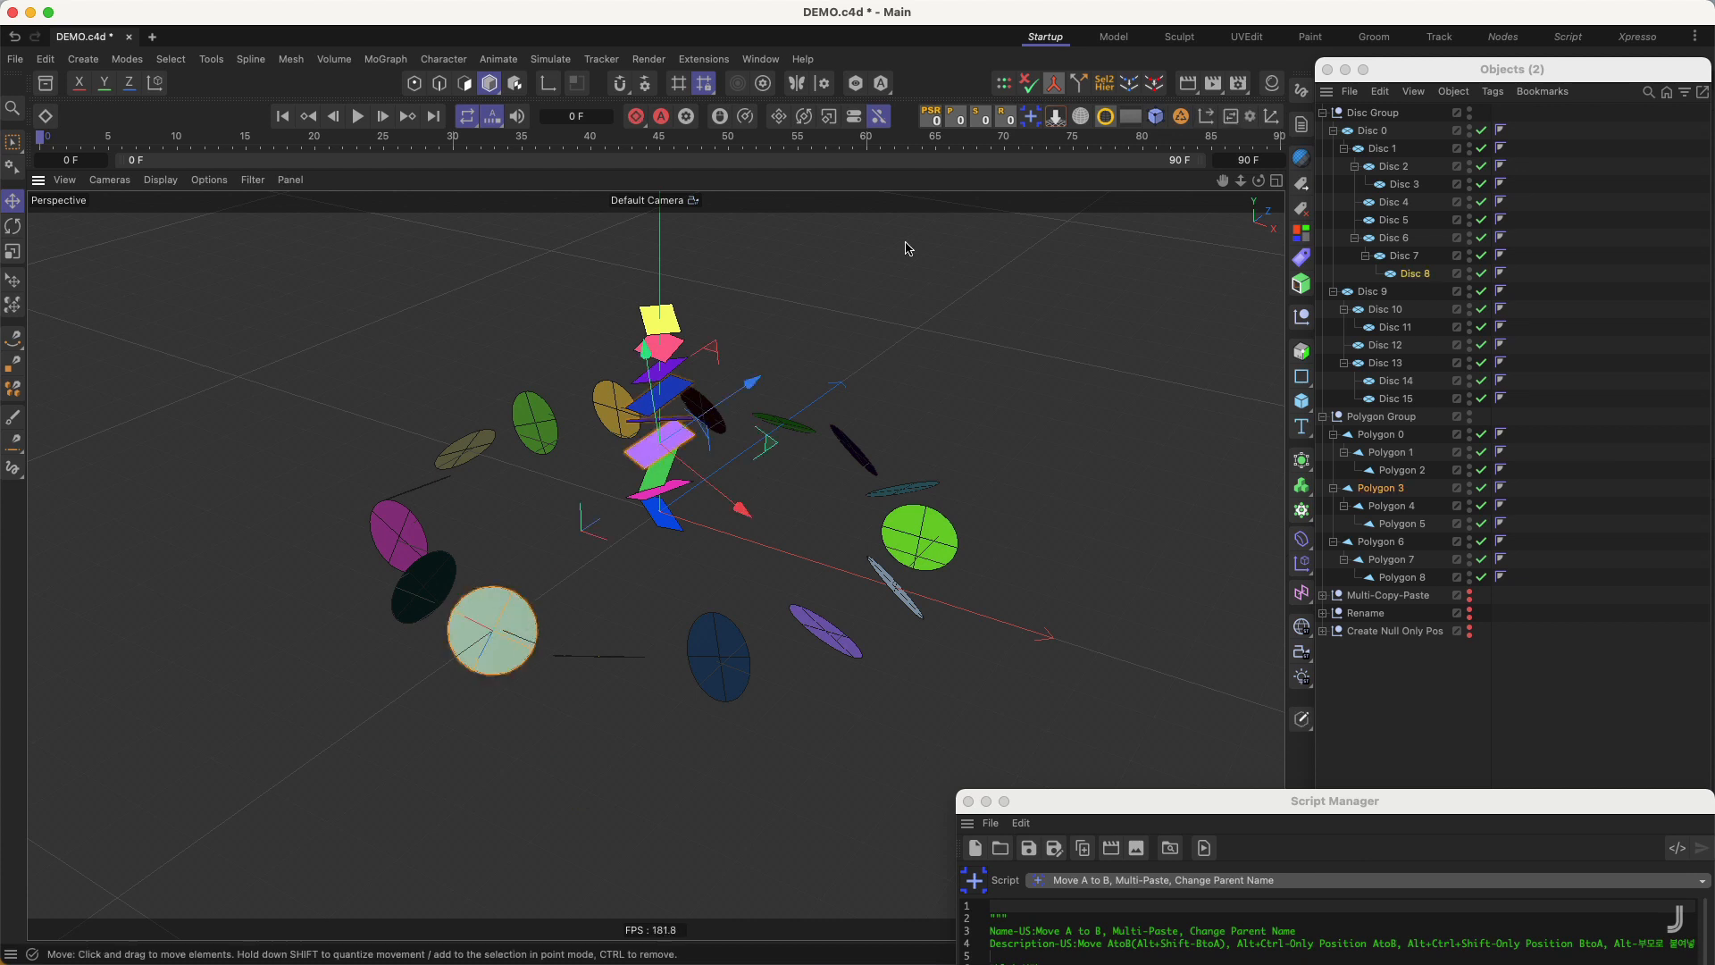
pyautogui.click(1031, 120)
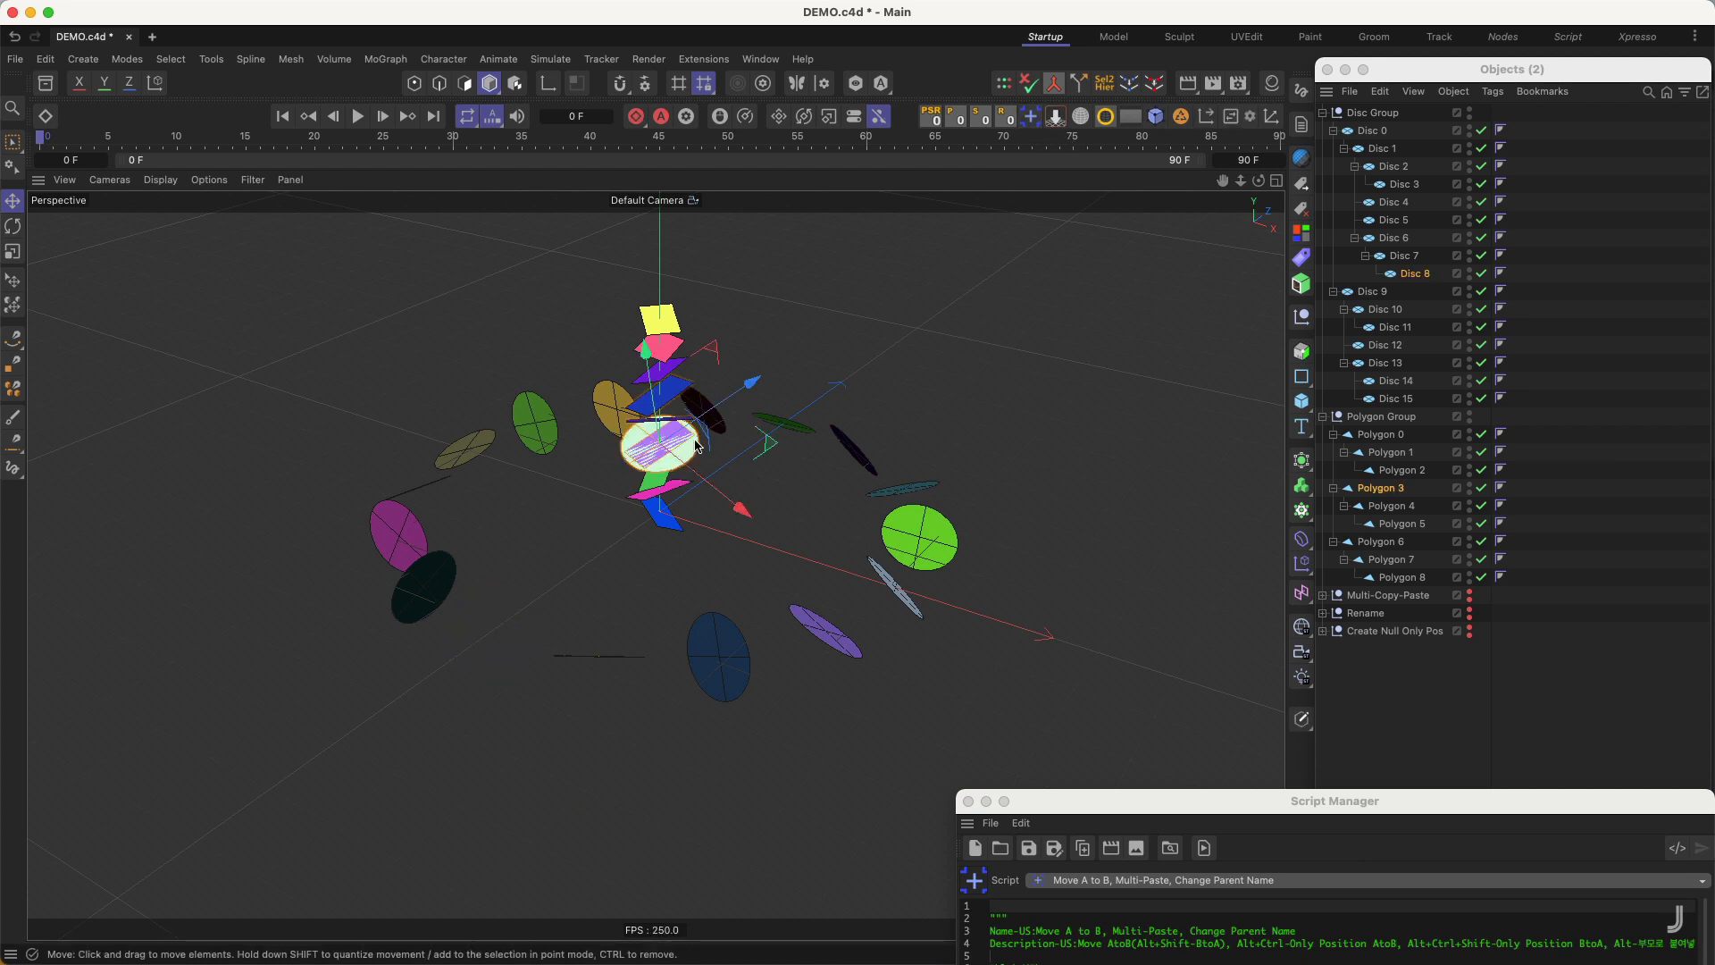
pyautogui.press('super+z')
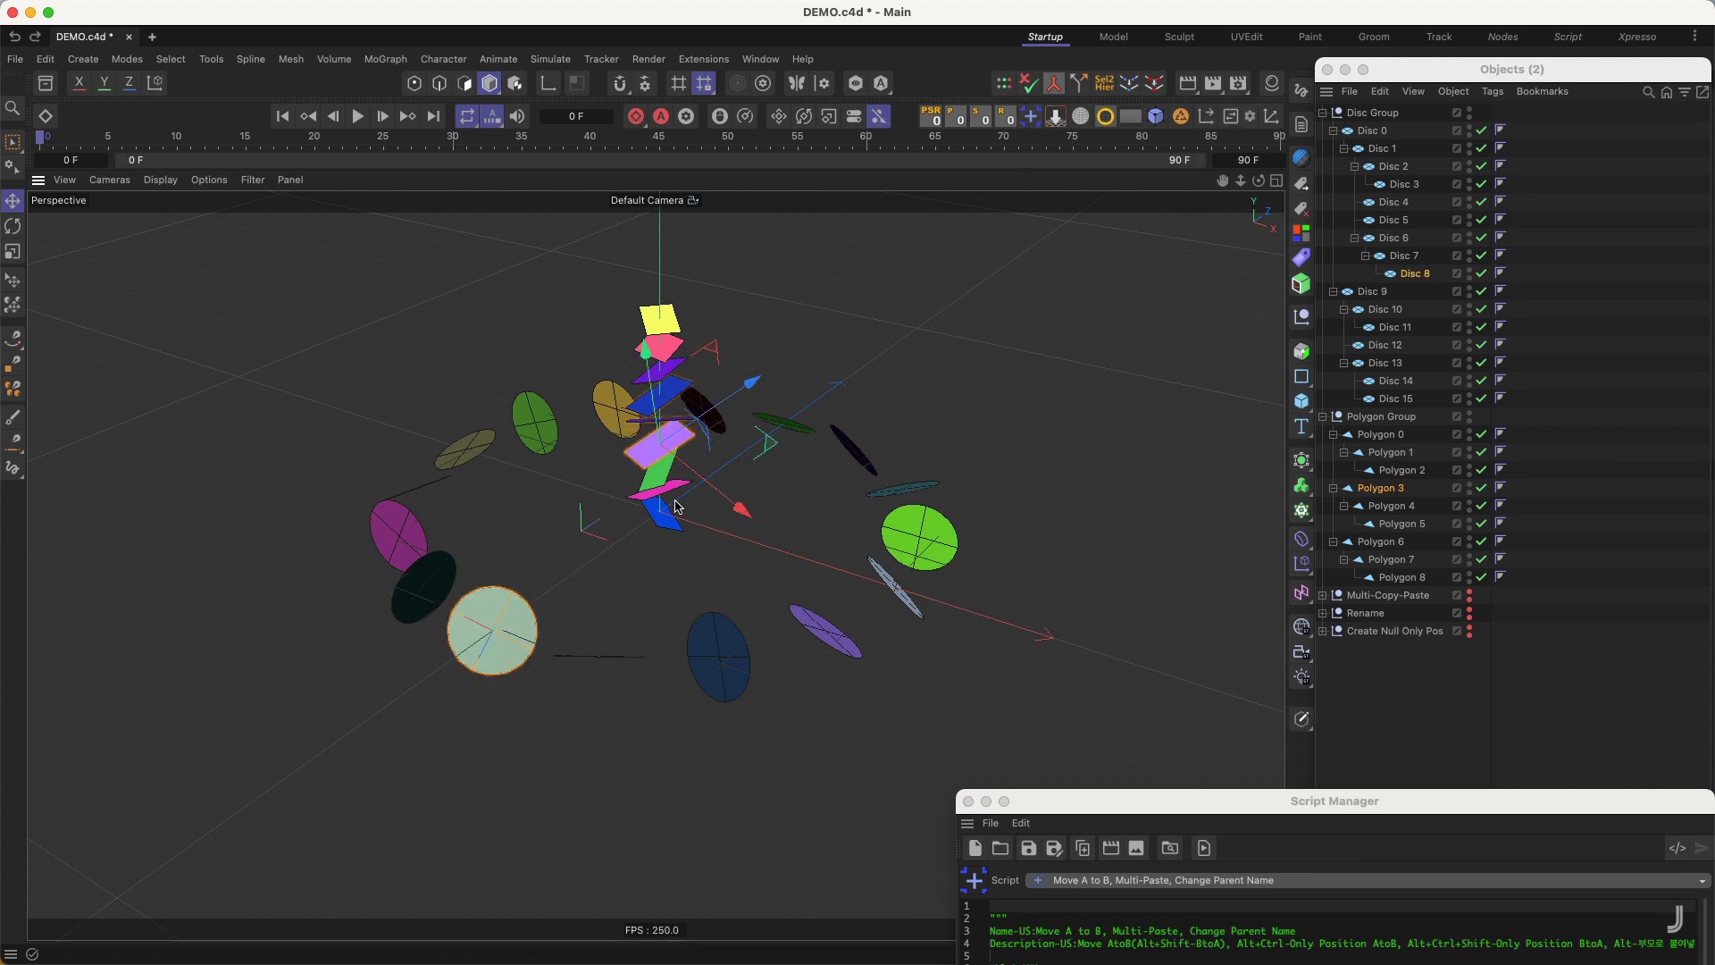
pyautogui.keyDown('alt'); pyautogui.keyDown('shift'); pyautogui.click(1031, 118); pyautogui.keyUp('shift'); pyautogui.keyUp('alt')
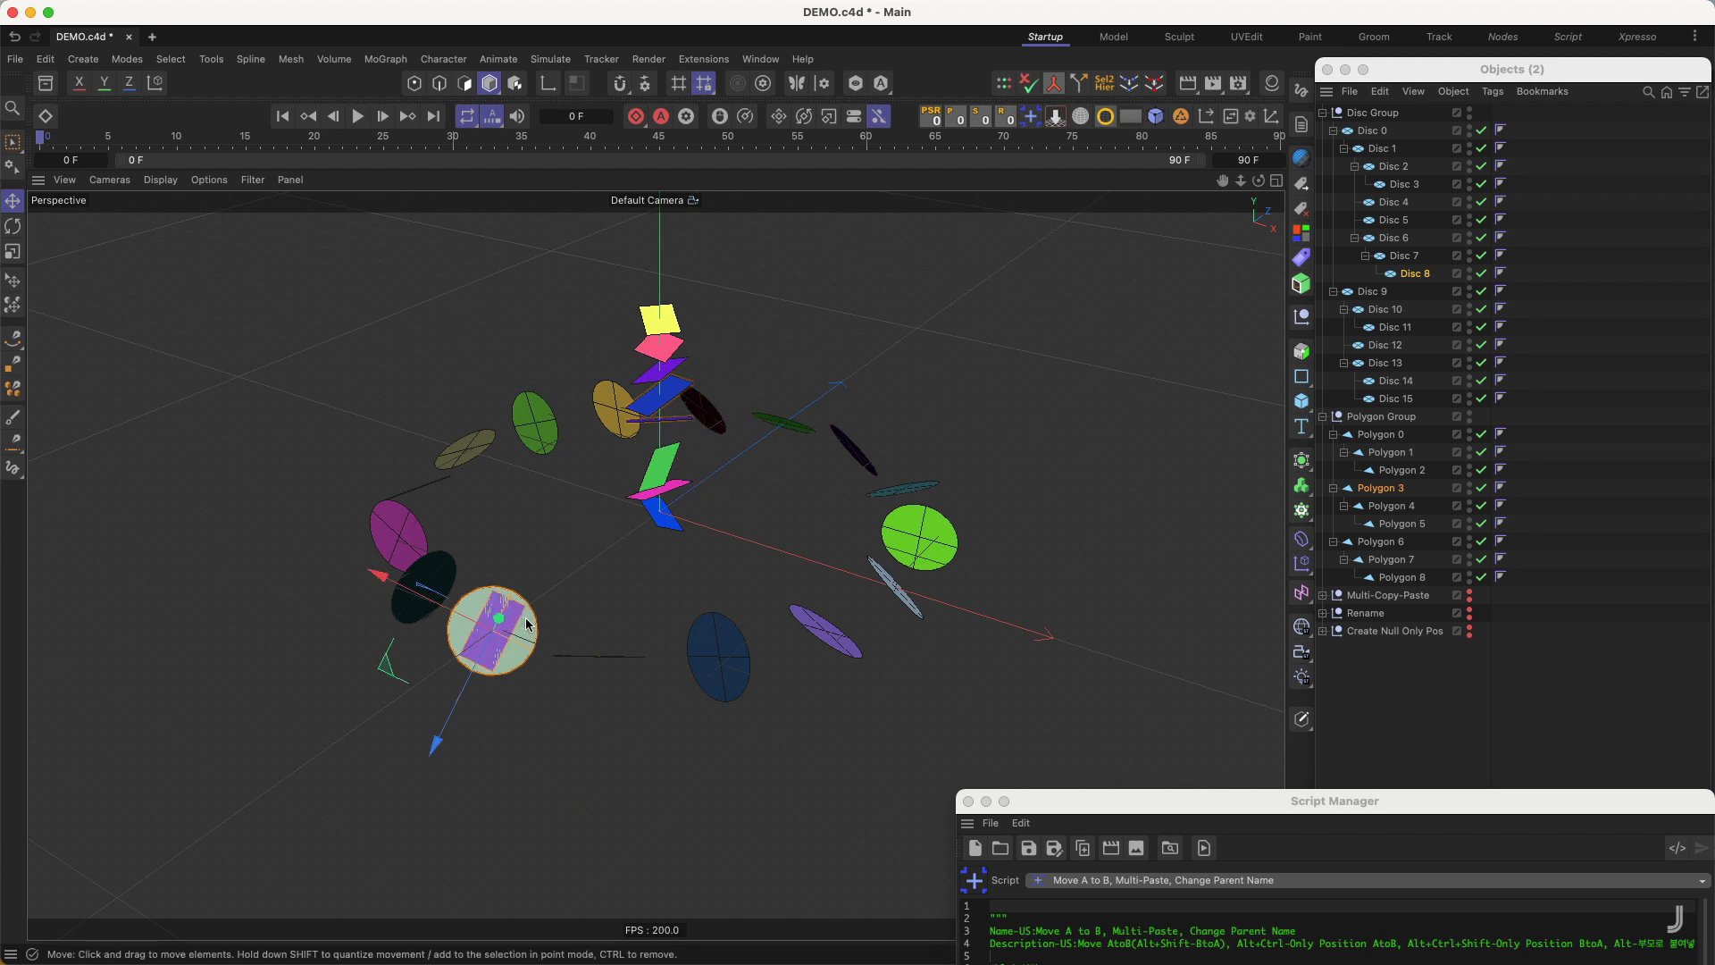
pyautogui.press('super+z')
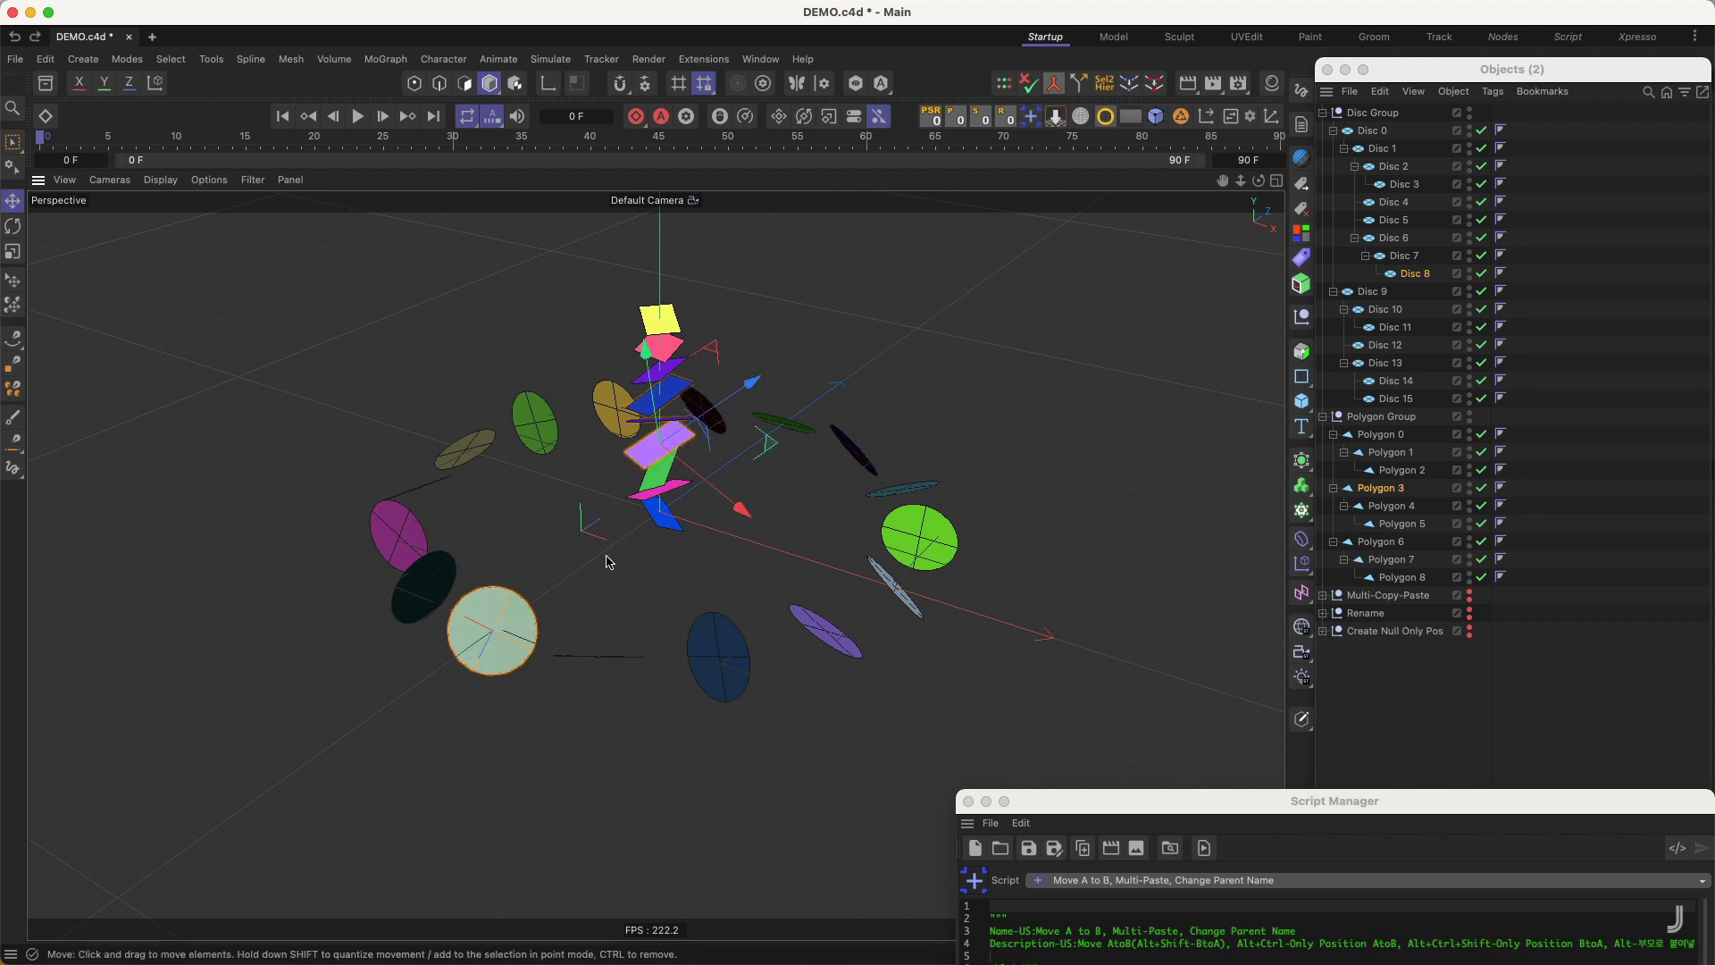
# - Select Disc 13 and Disc 3, move Disc 3 onto Disc 13 with the script's reverse B to A variant, and undo it
pyautogui.keyDown('alt'); pyautogui.moveTo(701, 455); pyautogui.dragTo(732, 411, button='middle'); pyautogui.keyUp('alt')
pyautogui.keyDown('alt'); pyautogui.moveTo(712, 462); pyautogui.dragTo(674, 469); pyautogui.keyUp('alt')
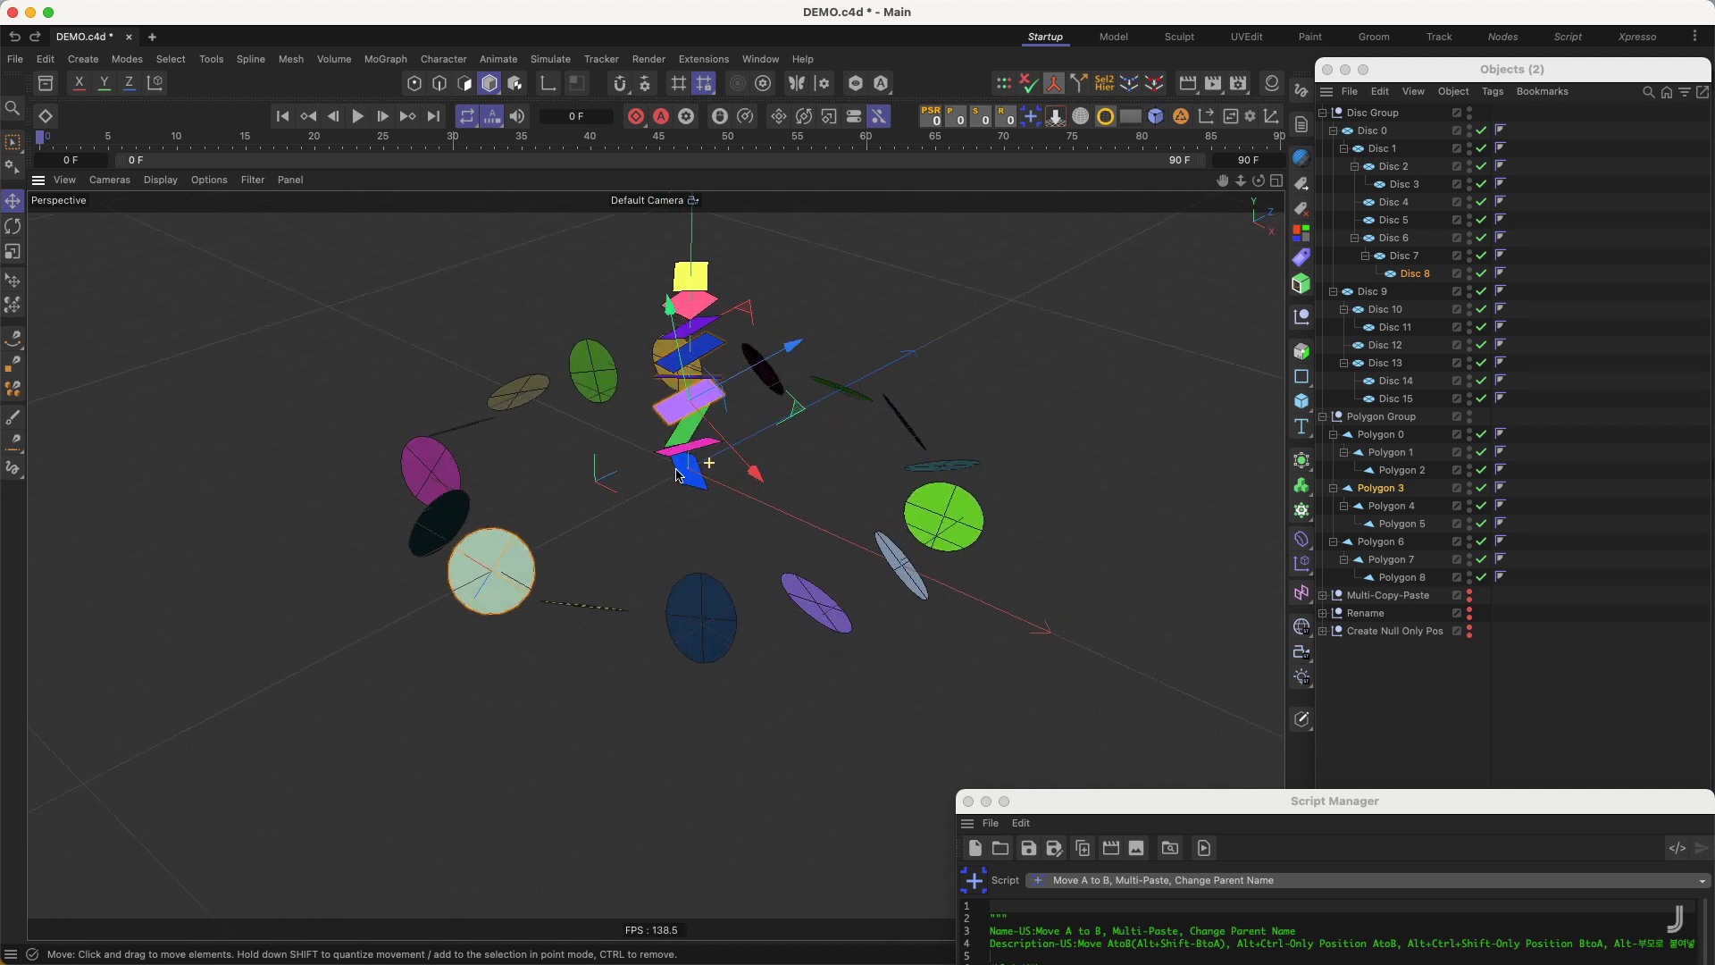
pyautogui.click(725, 433)
pyautogui.click(599, 374)
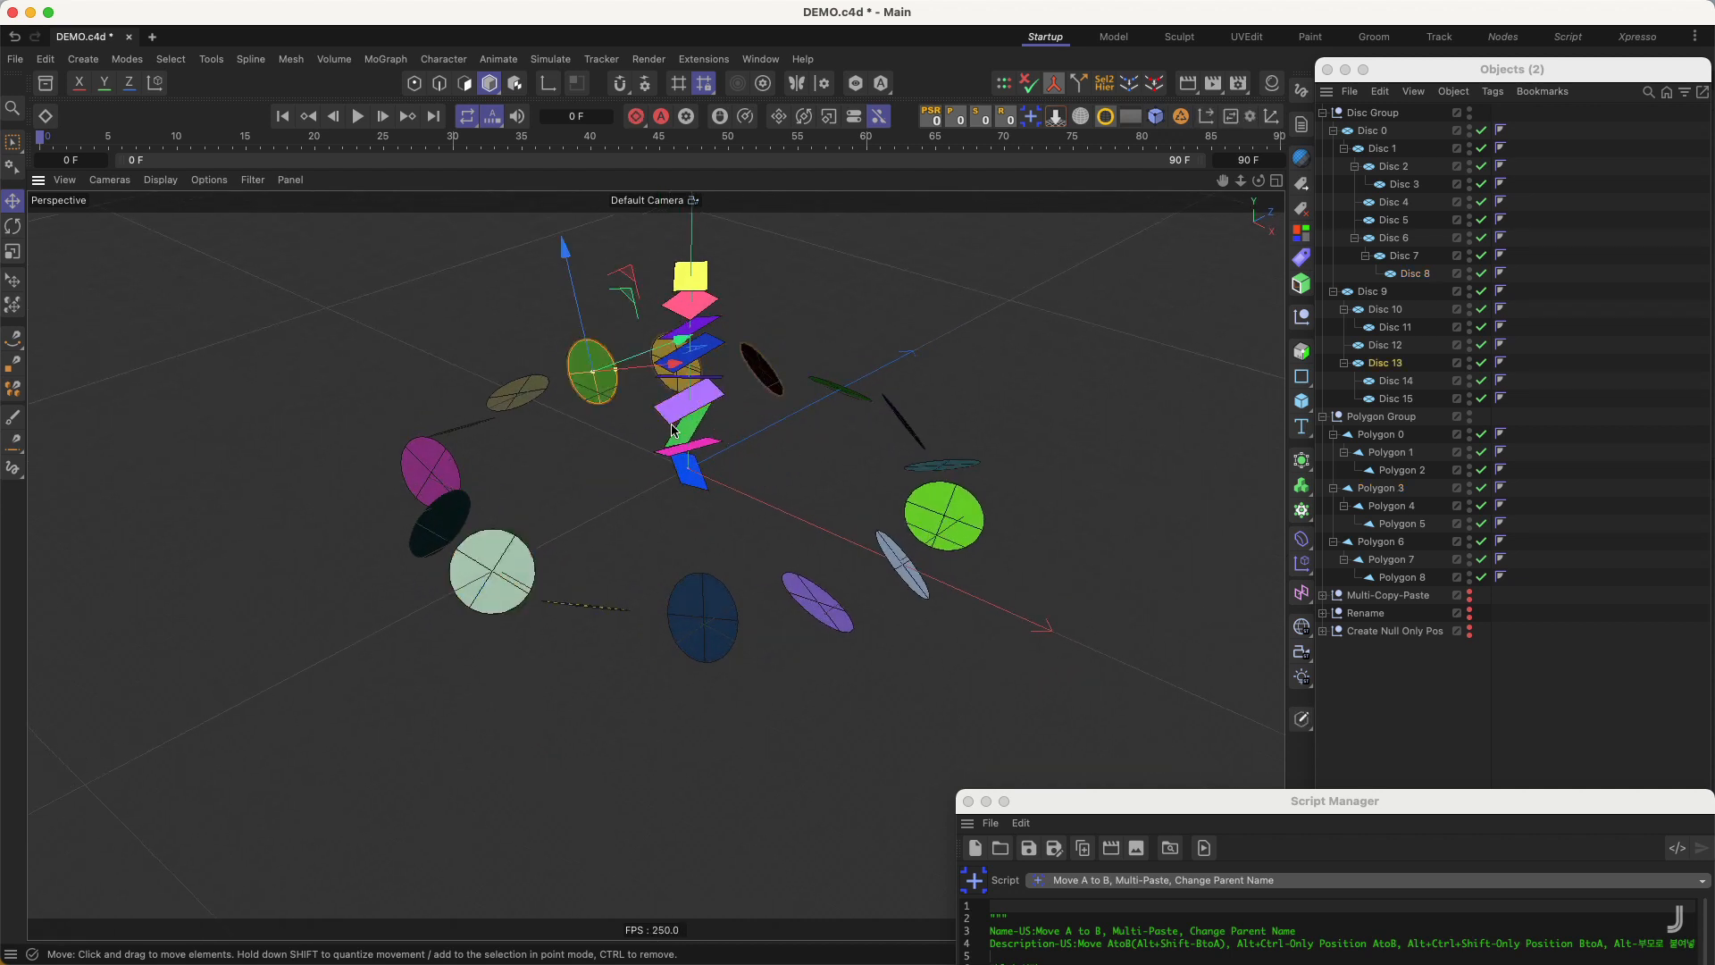
pyautogui.keyDown('shift'); pyautogui.click(953, 527); pyautogui.keyUp('shift')
pyautogui.click(1031, 116)
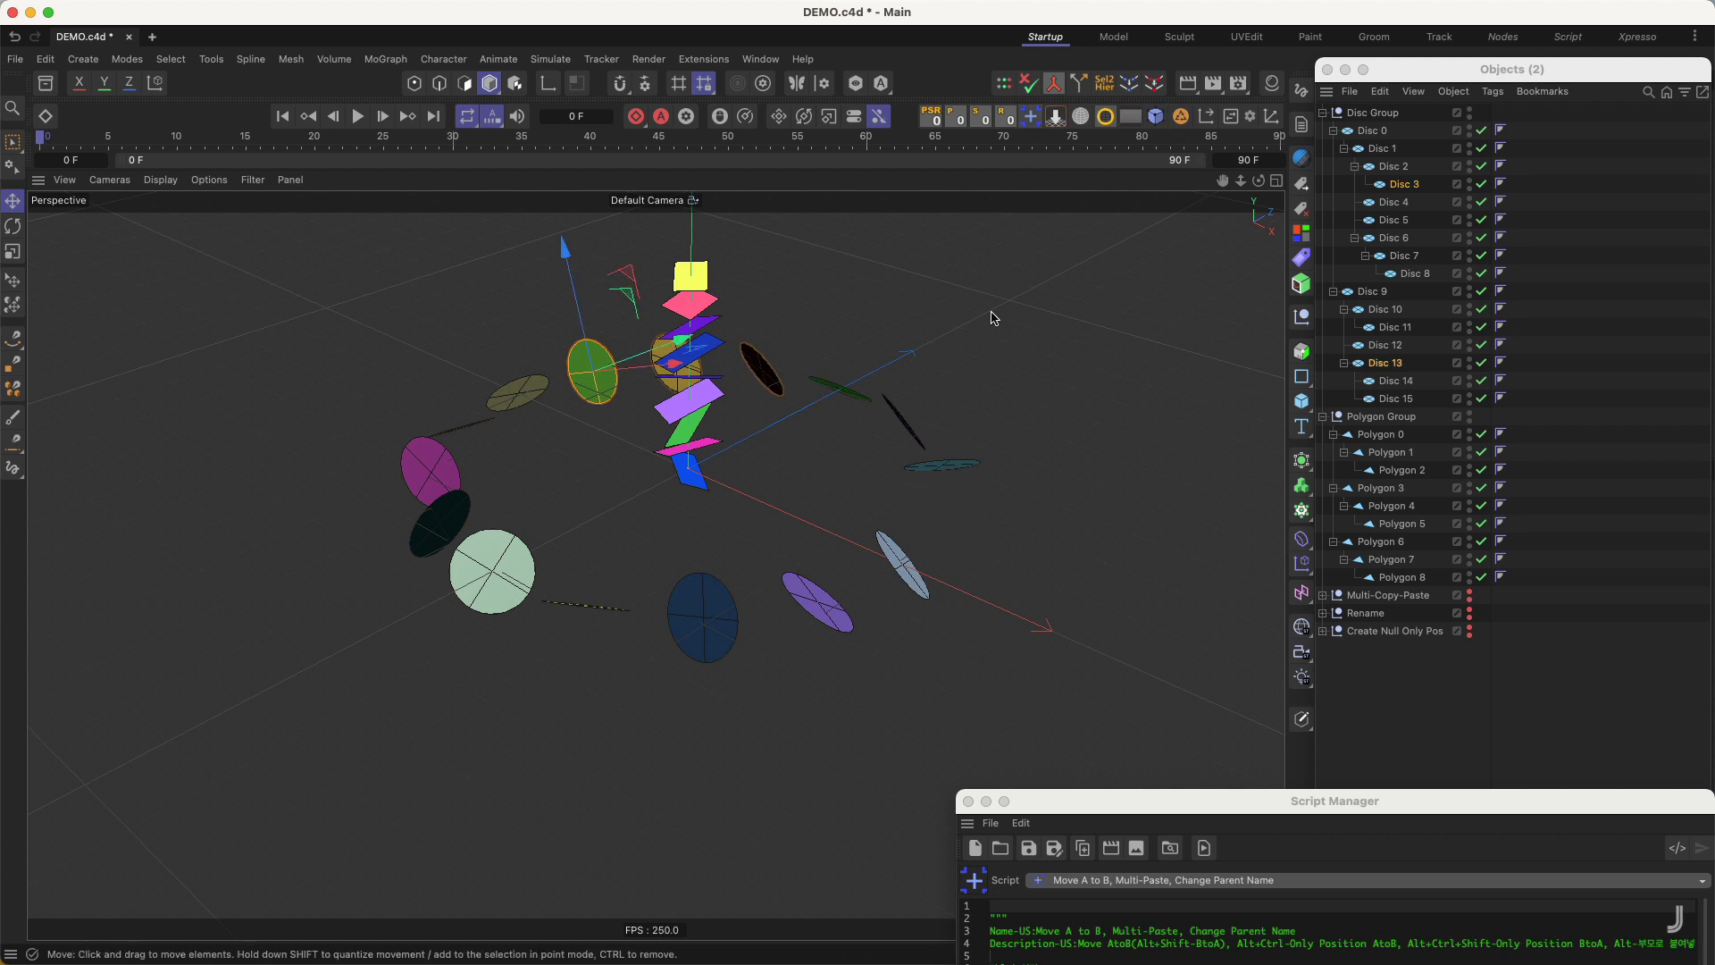
pyautogui.press('super+z')
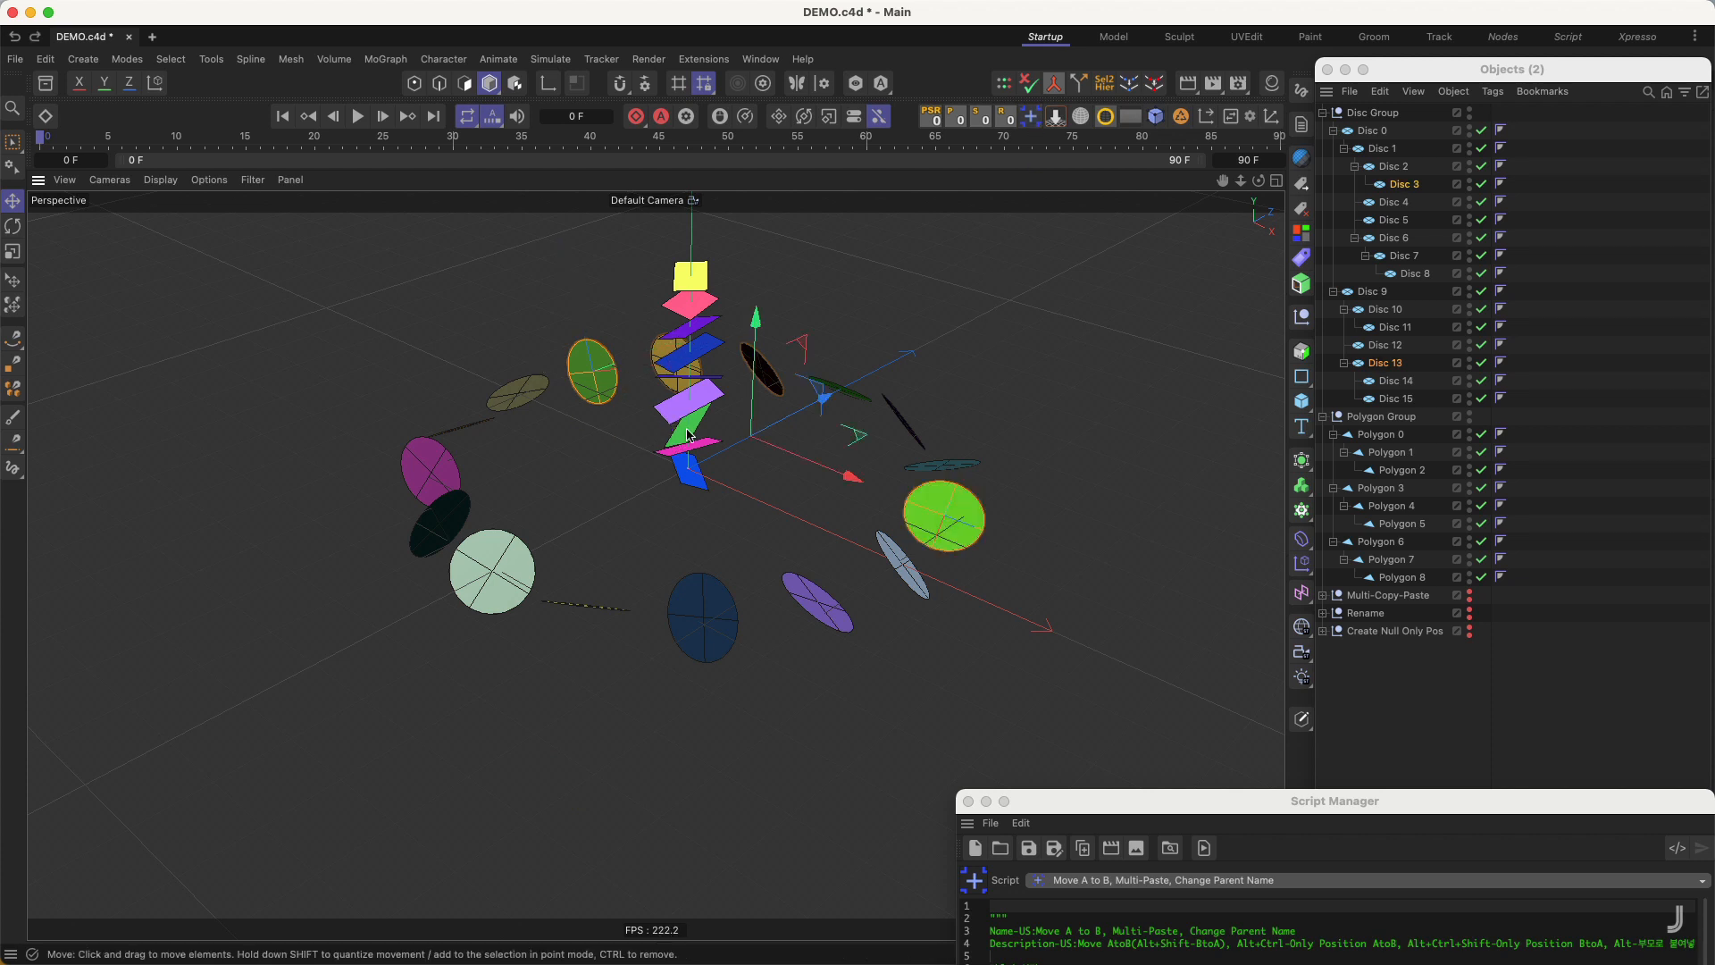
# - Move Disc 13 onto Disc 3 with the Move A to B script, undo it and clear the selection
pyautogui.keyDown('alt'); pyautogui.keyDown('shift'); pyautogui.click(1034, 118); pyautogui.keyUp('shift'); pyautogui.keyUp('alt')
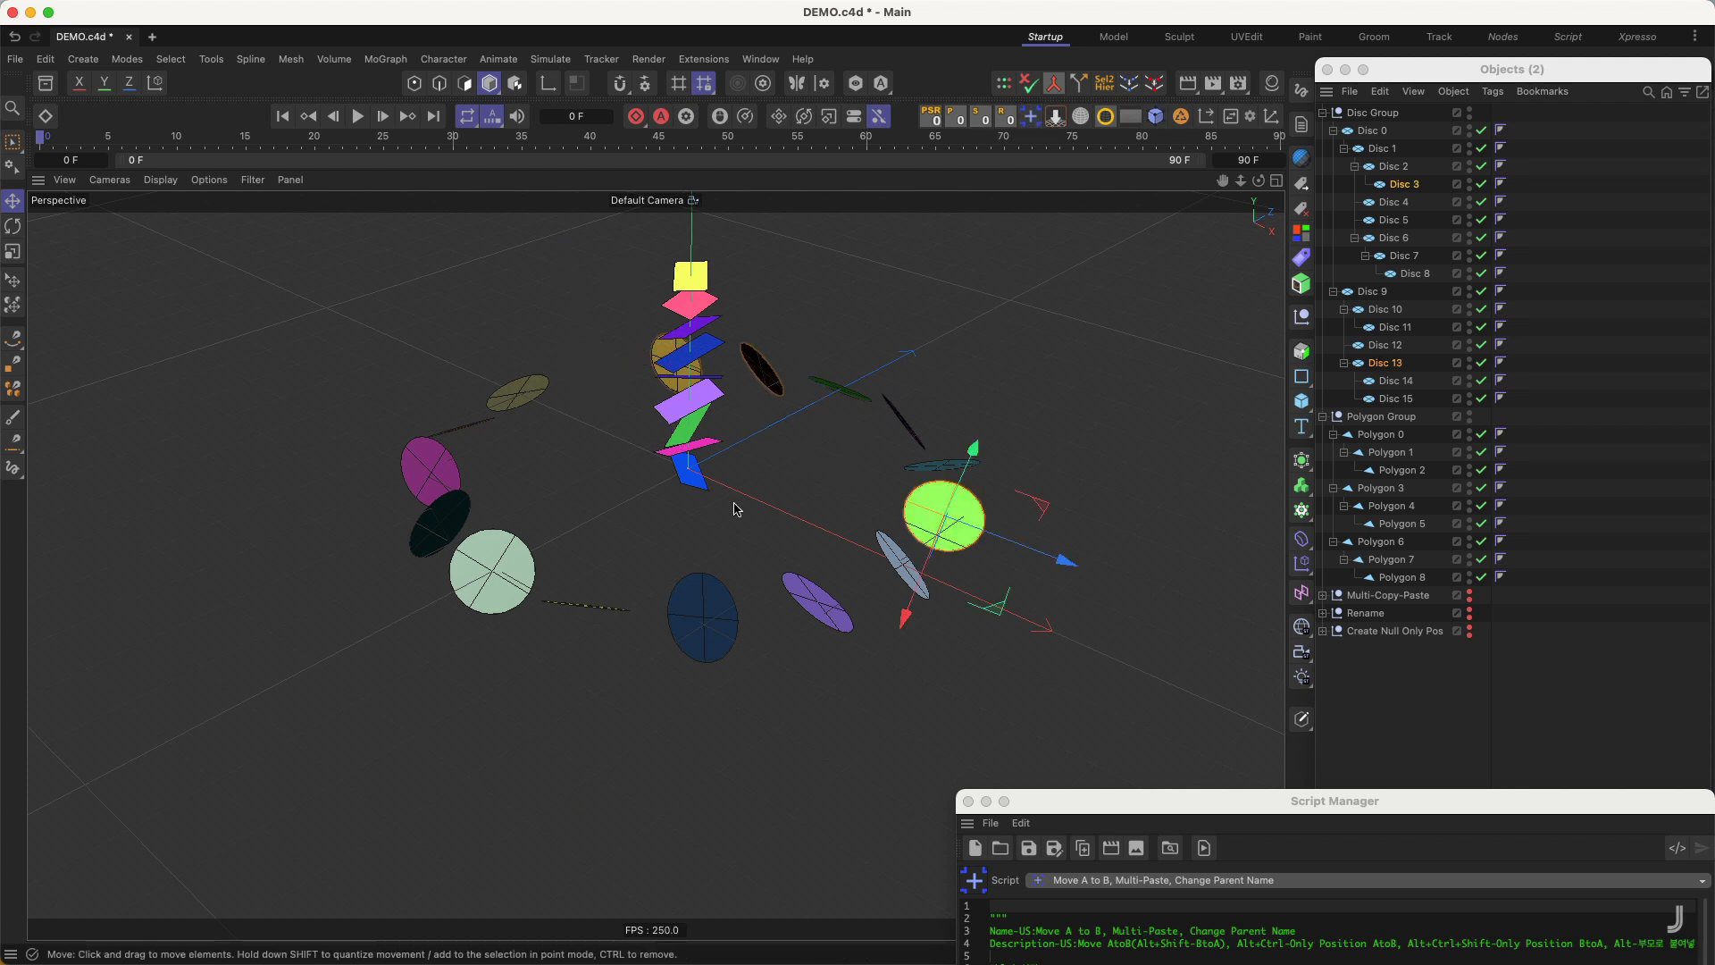
pyautogui.press('super+z')
pyautogui.keyDown('alt'); pyautogui.moveTo(738, 491); pyautogui.dragTo(772, 504, button='middle'); pyautogui.keyUp('alt')
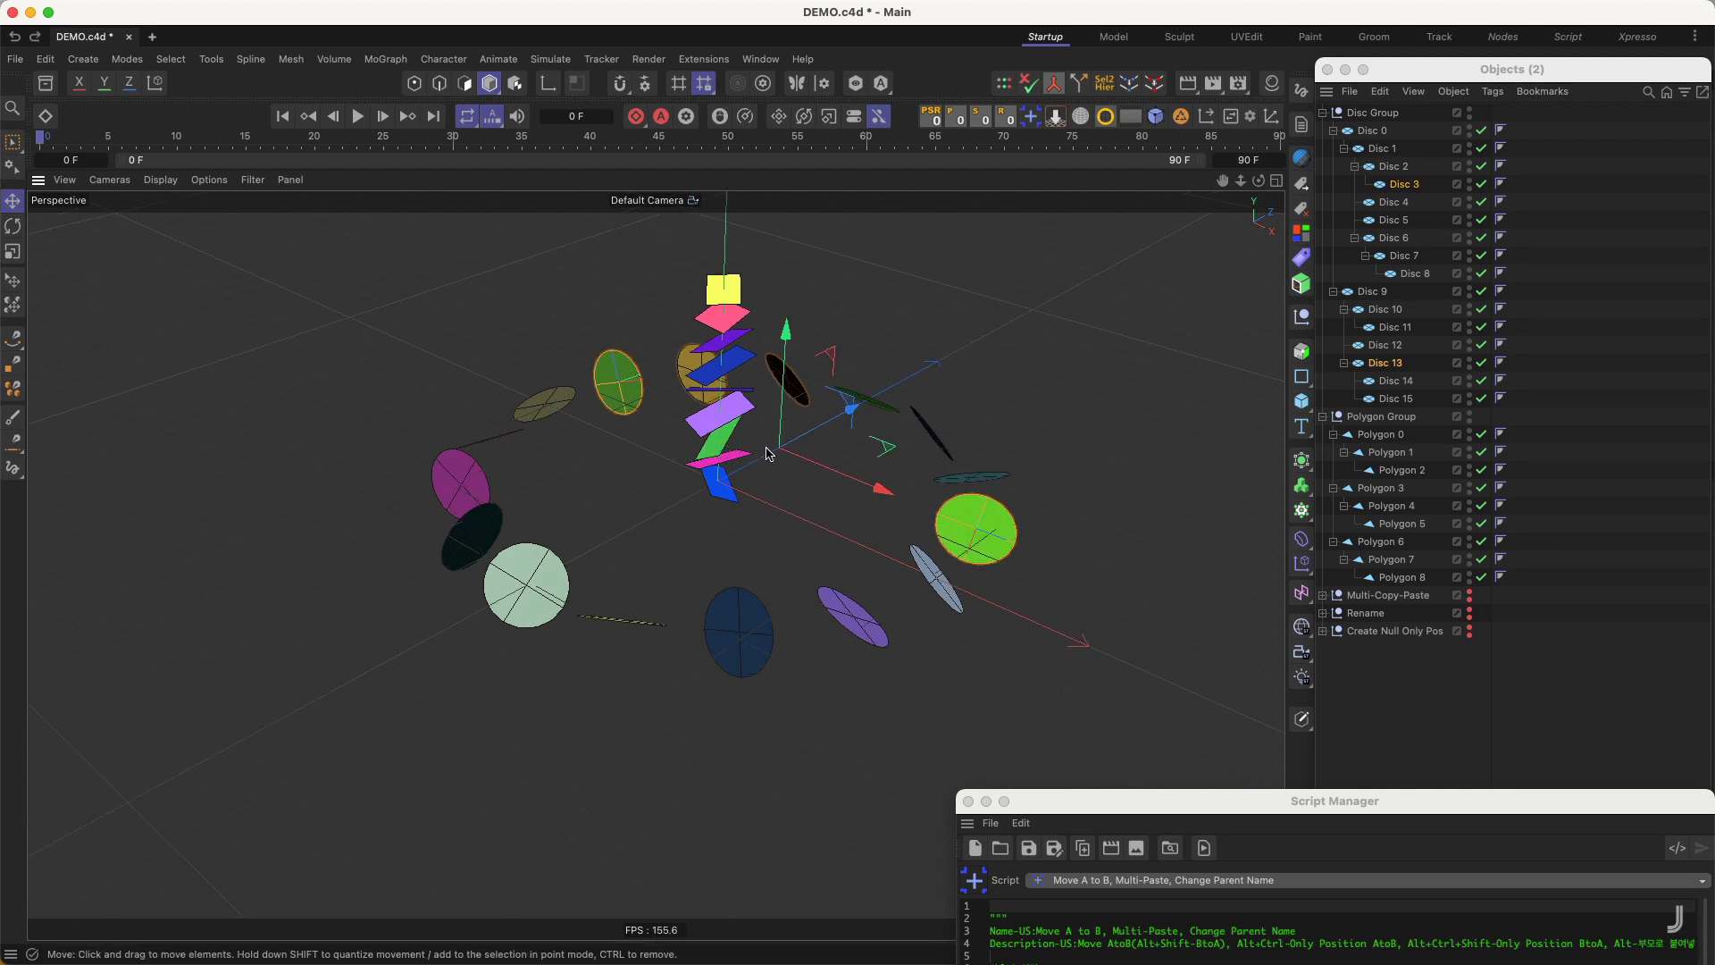
pyautogui.keyDown('alt'); pyautogui.moveTo(758, 459); pyautogui.dragTo(763, 495); pyautogui.keyUp('alt')
pyautogui.click(754, 586)
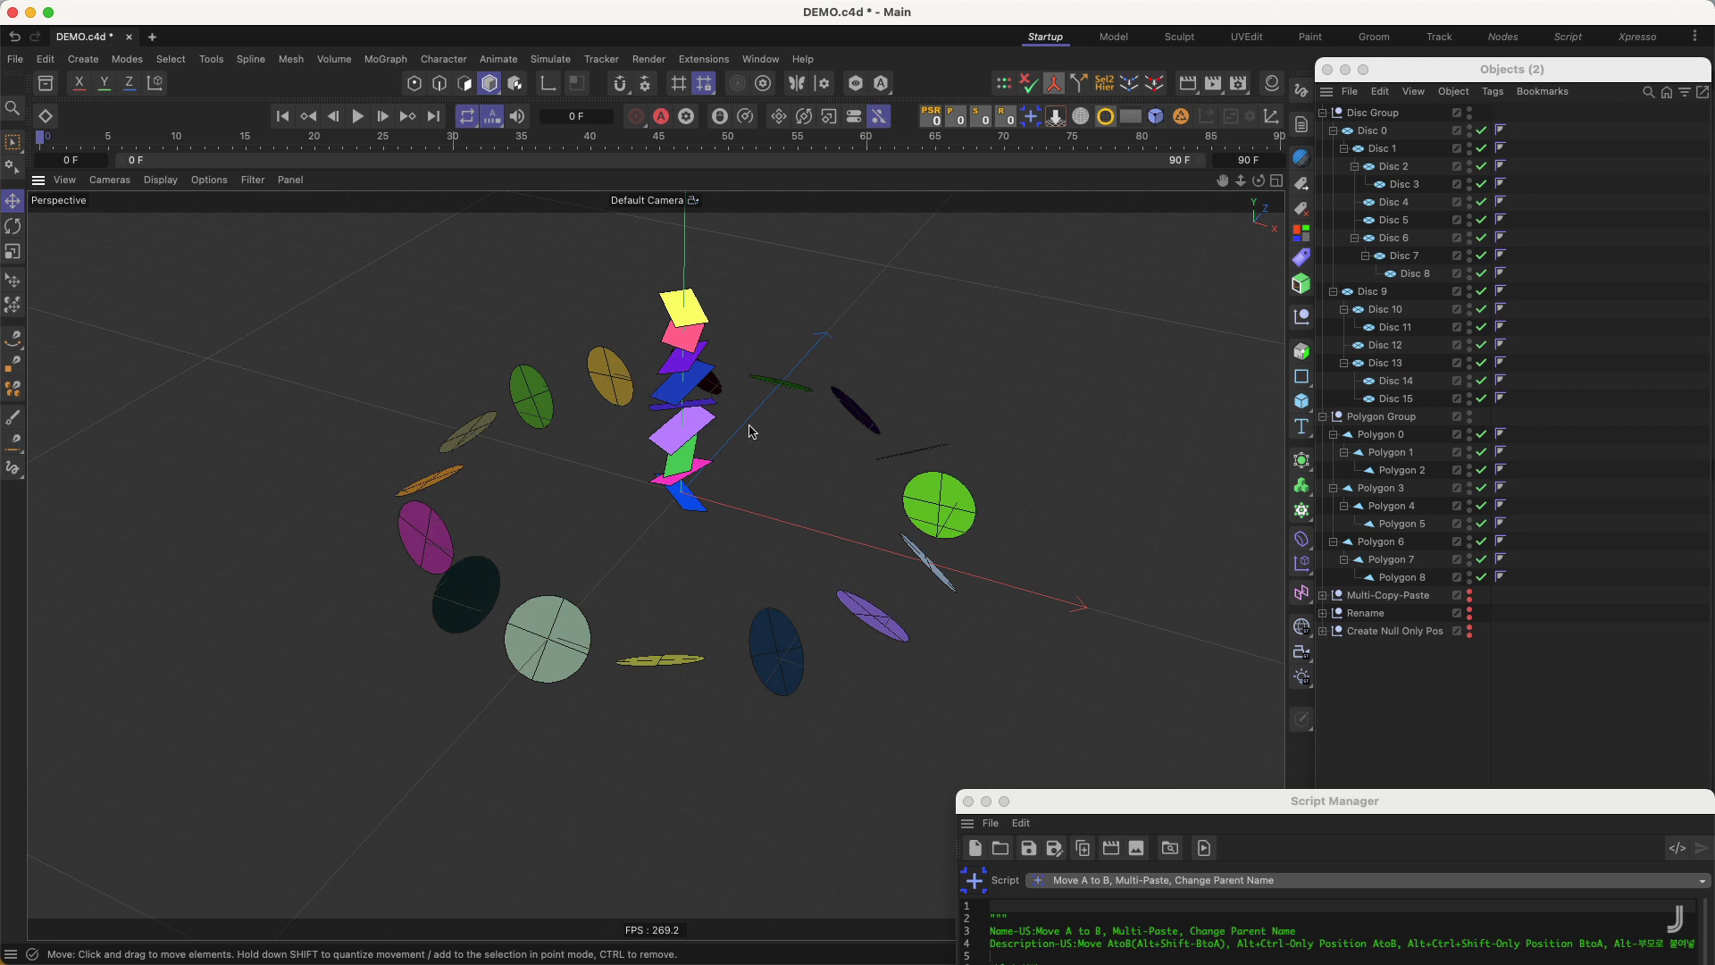
# - Select Disc 10 and Polygon 8, move Disc 10 onto Polygon 8 with the Move A to B script, and undo it
pyautogui.moveTo(748, 459)
pyautogui.keyDown('alt'); pyautogui.mouseDown()
pyautogui.moveTo(723, 445)
pyautogui.moveTo(796, 483)
pyautogui.moveTo(766, 502)
pyautogui.moveTo(755, 478)
pyautogui.mouseUp(); pyautogui.keyUp('alt')
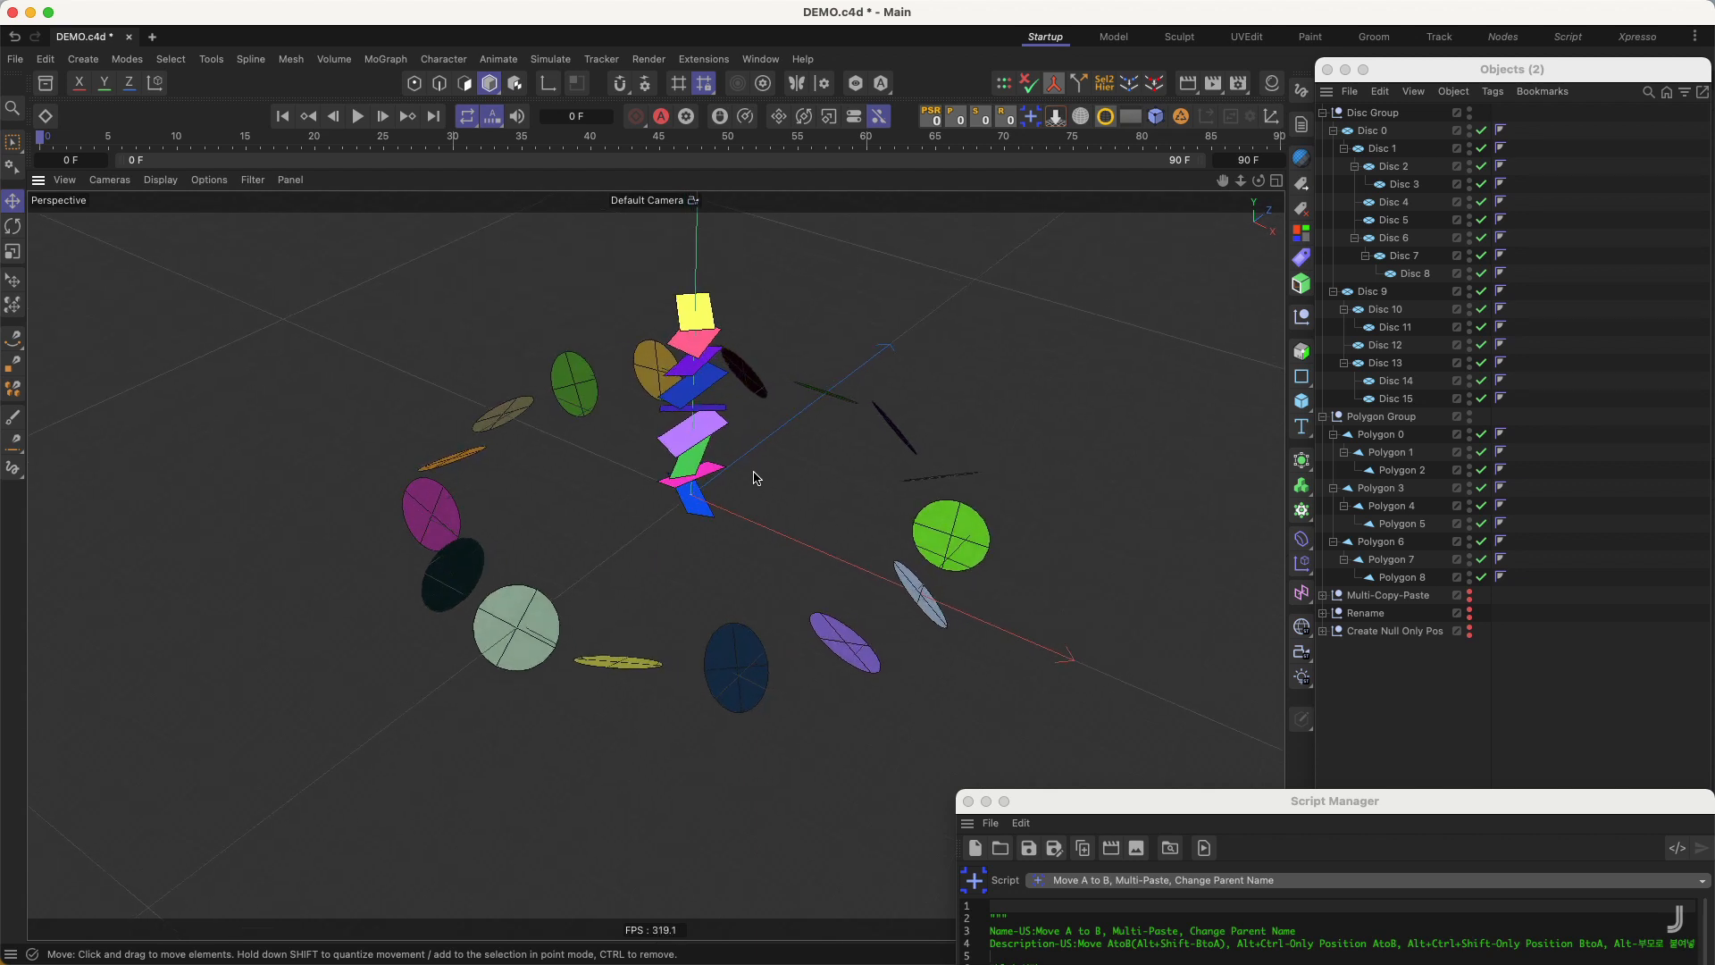
pyautogui.click(450, 515)
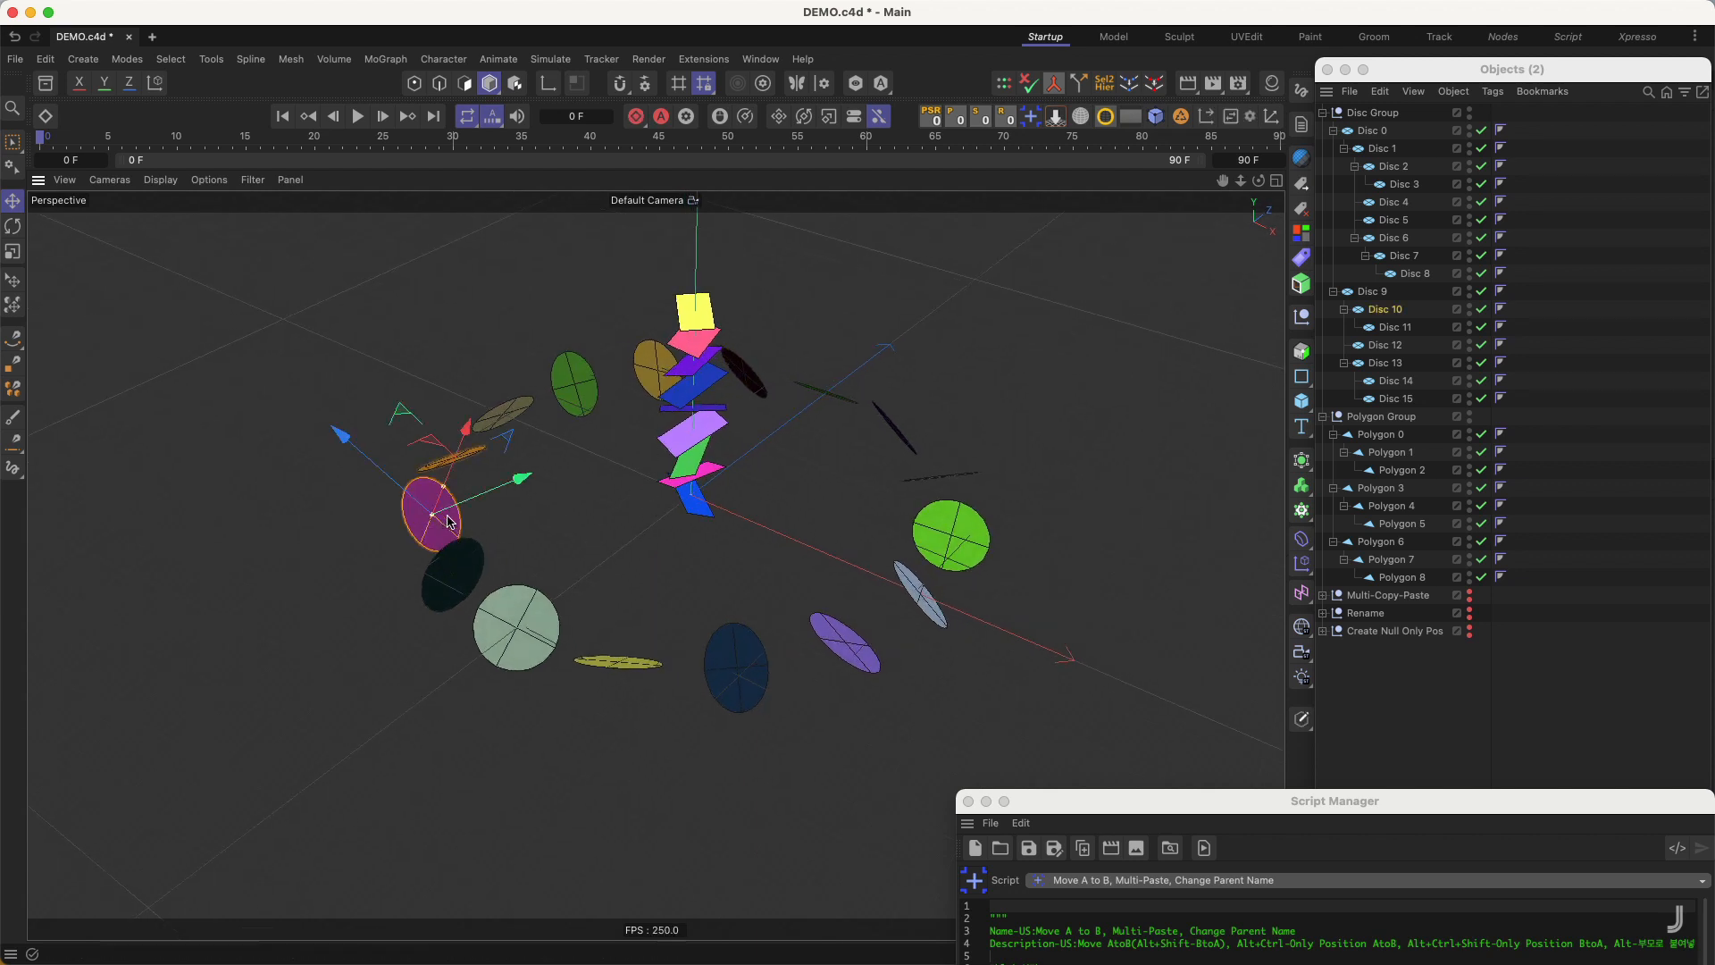
pyautogui.keyDown('alt'); pyautogui.moveTo(772, 474); pyautogui.dragTo(720, 320); pyautogui.keyUp('alt')
pyautogui.keyDown('shift'); pyautogui.click(678, 304); pyautogui.keyUp('shift')
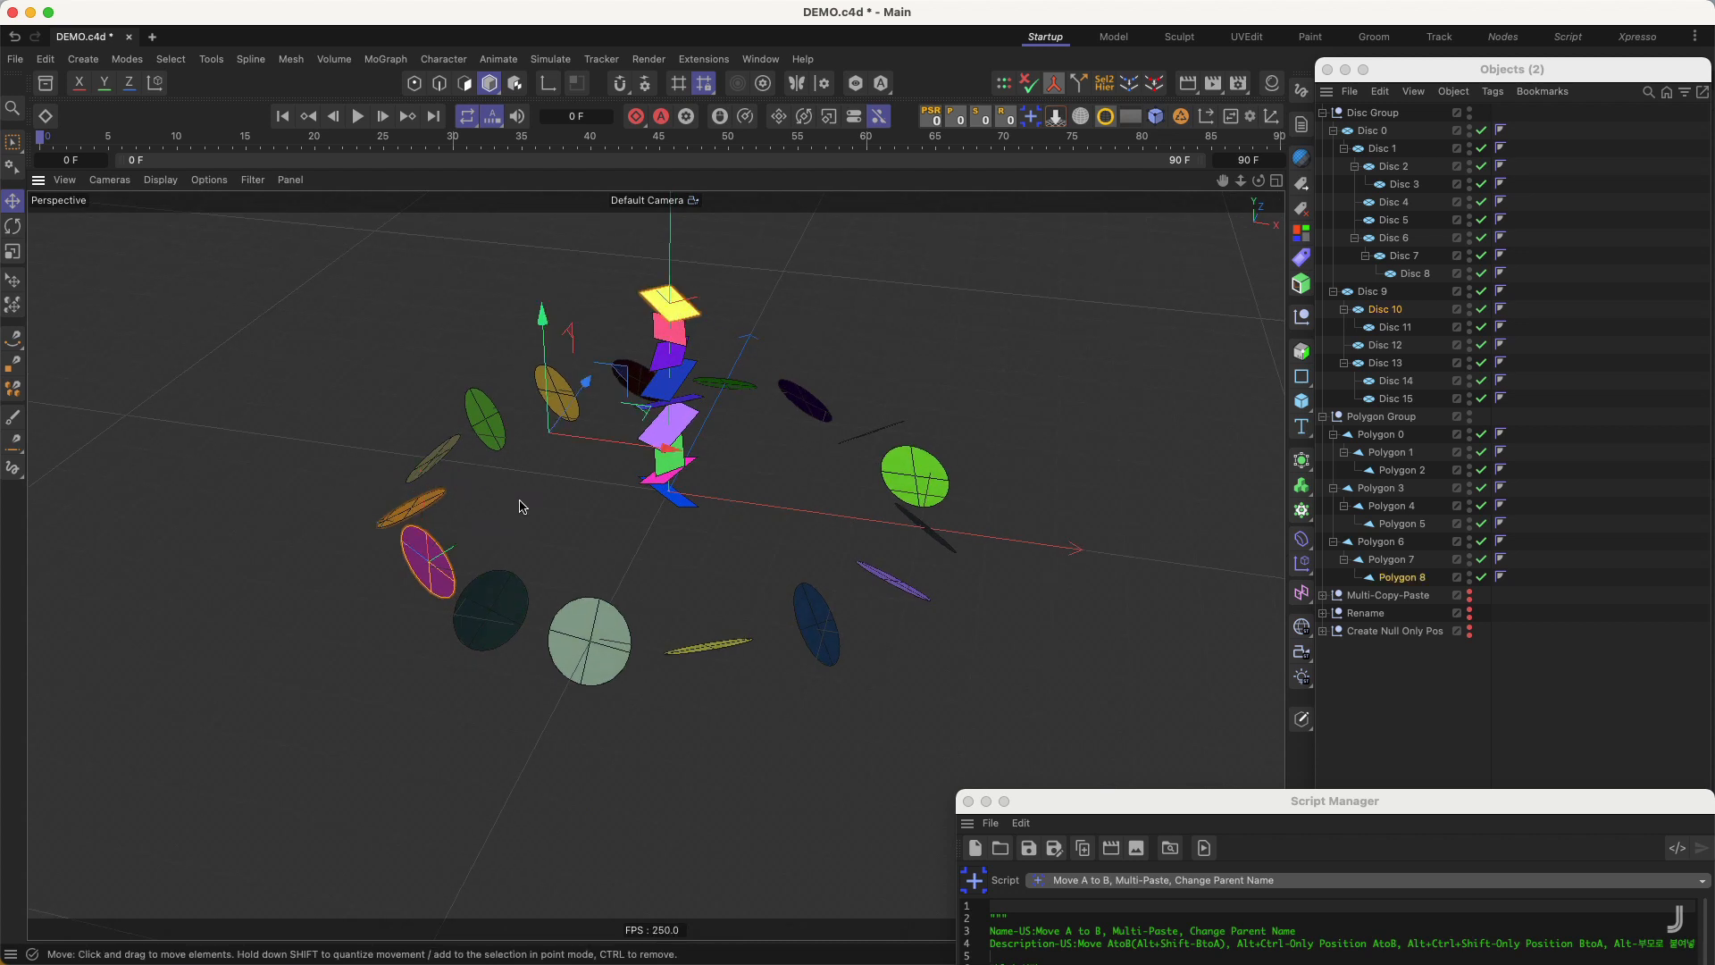
pyautogui.click(1033, 117)
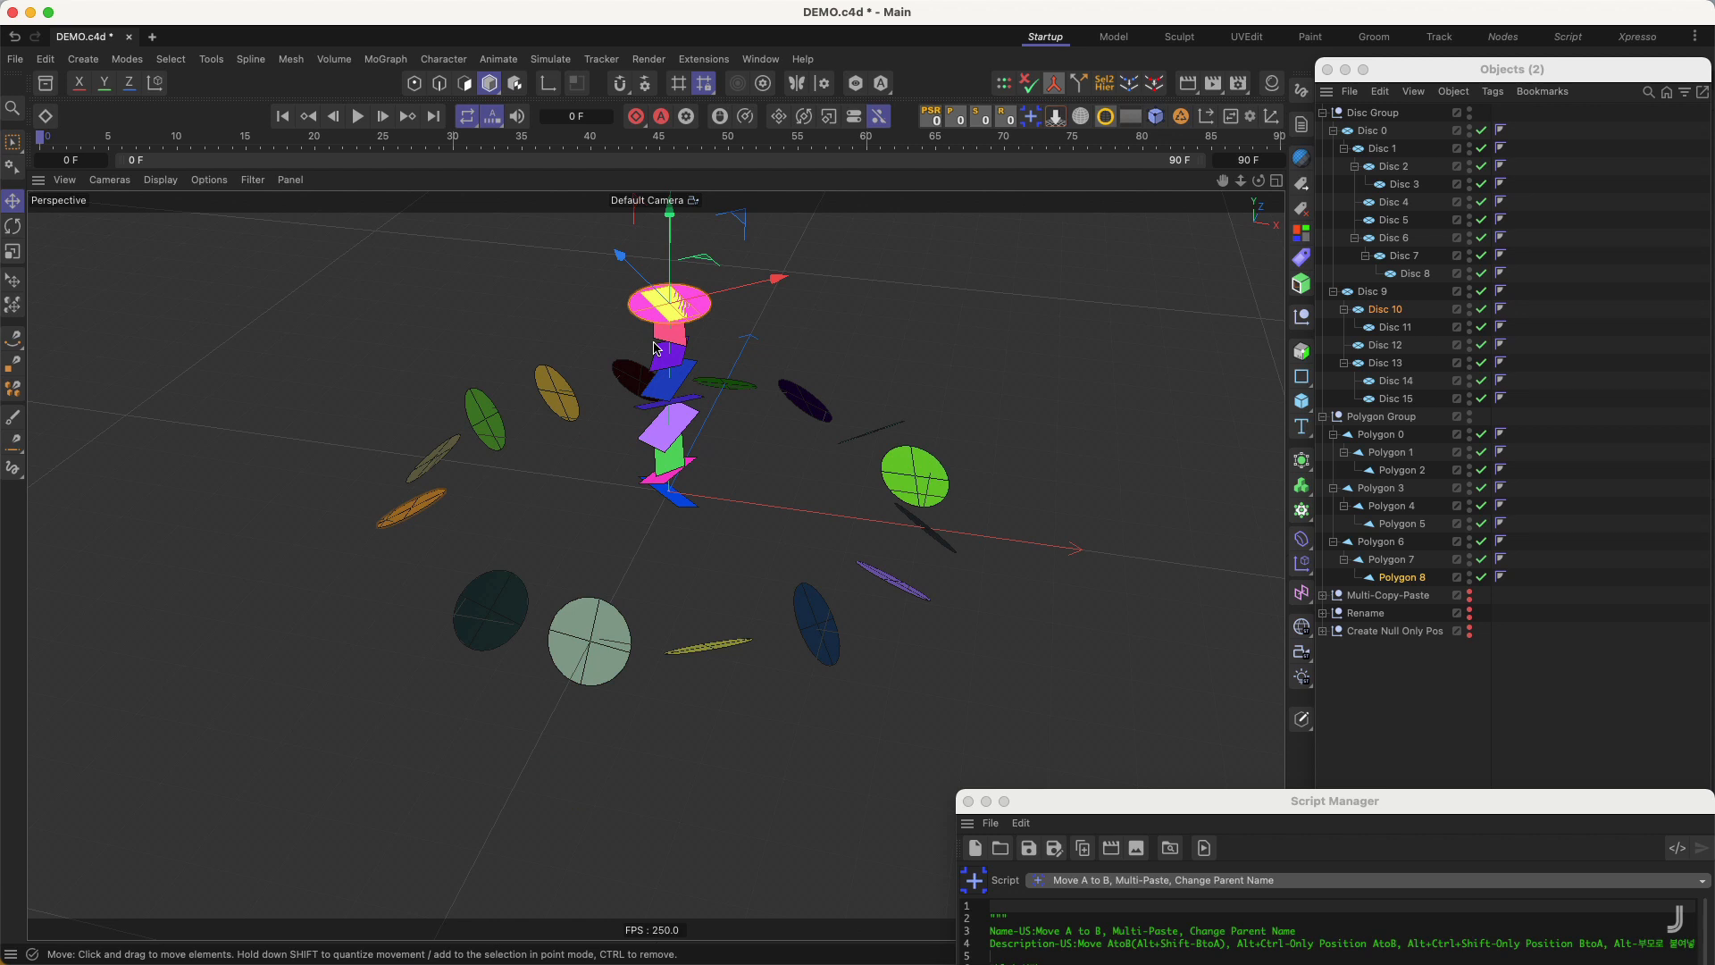
pyautogui.press('super+z')
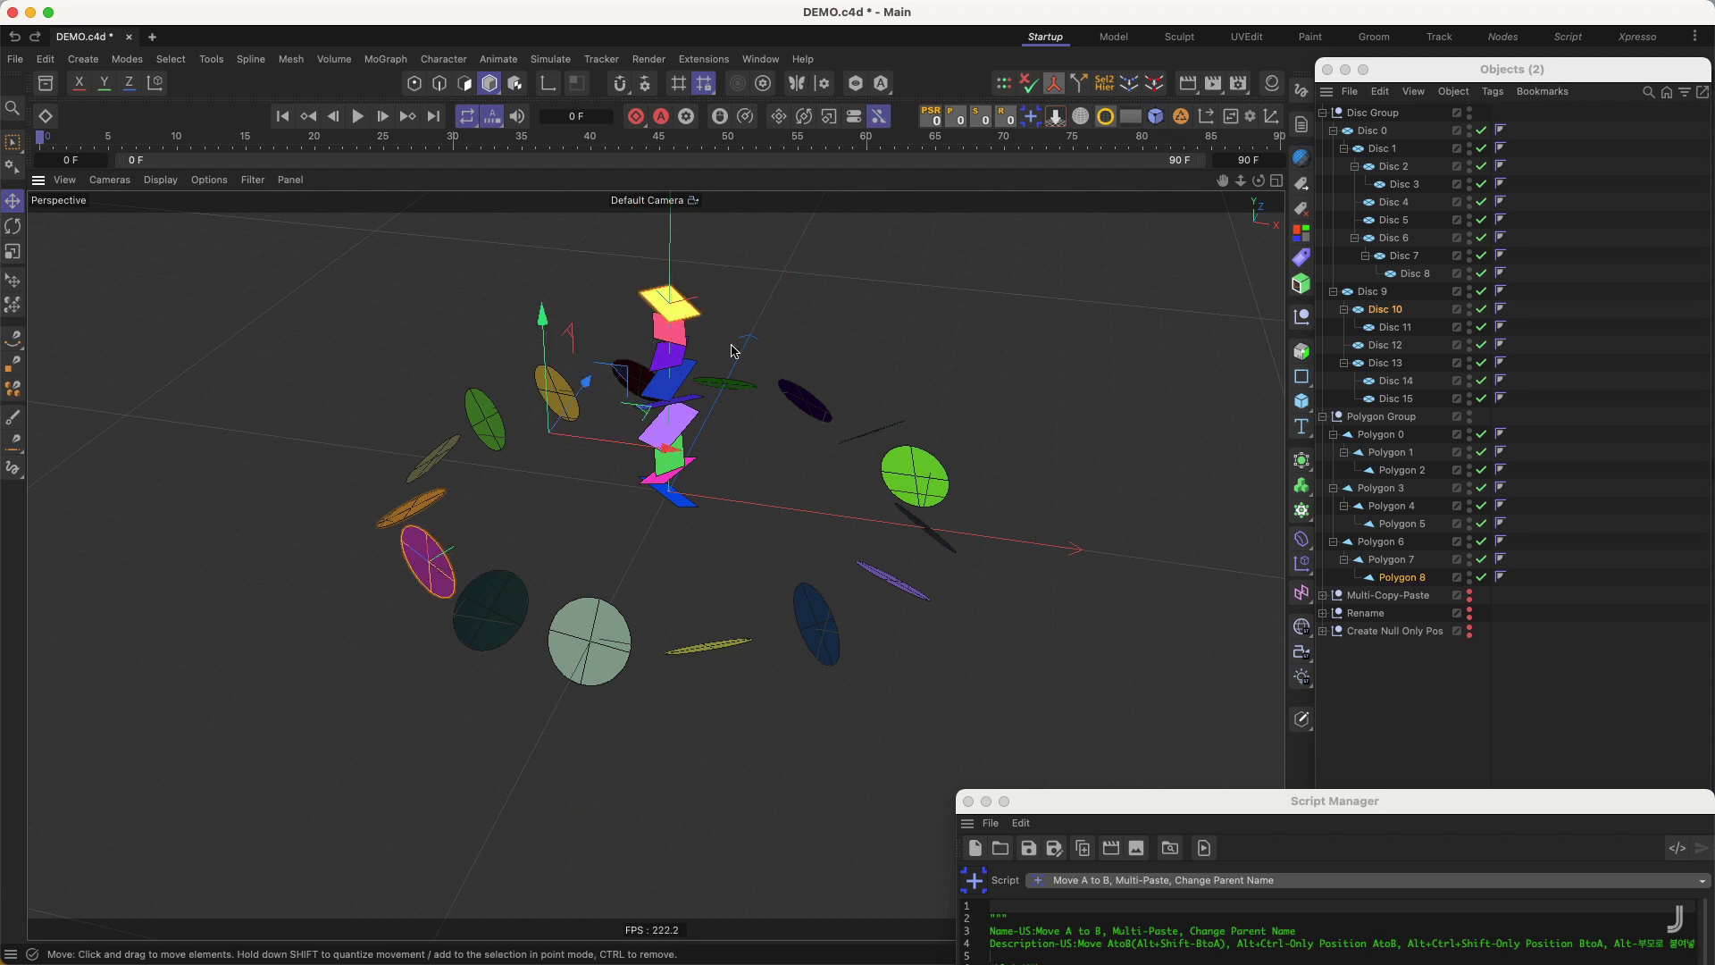
# - Move Disc 10 to Polygon 8 with the script's Only Position A to B variant, keeping the disc's own rotation, and undo it
pyautogui.keyDown('alt'); pyautogui.moveTo(708, 356); pyautogui.dragTo(676, 328); pyautogui.keyUp('alt')
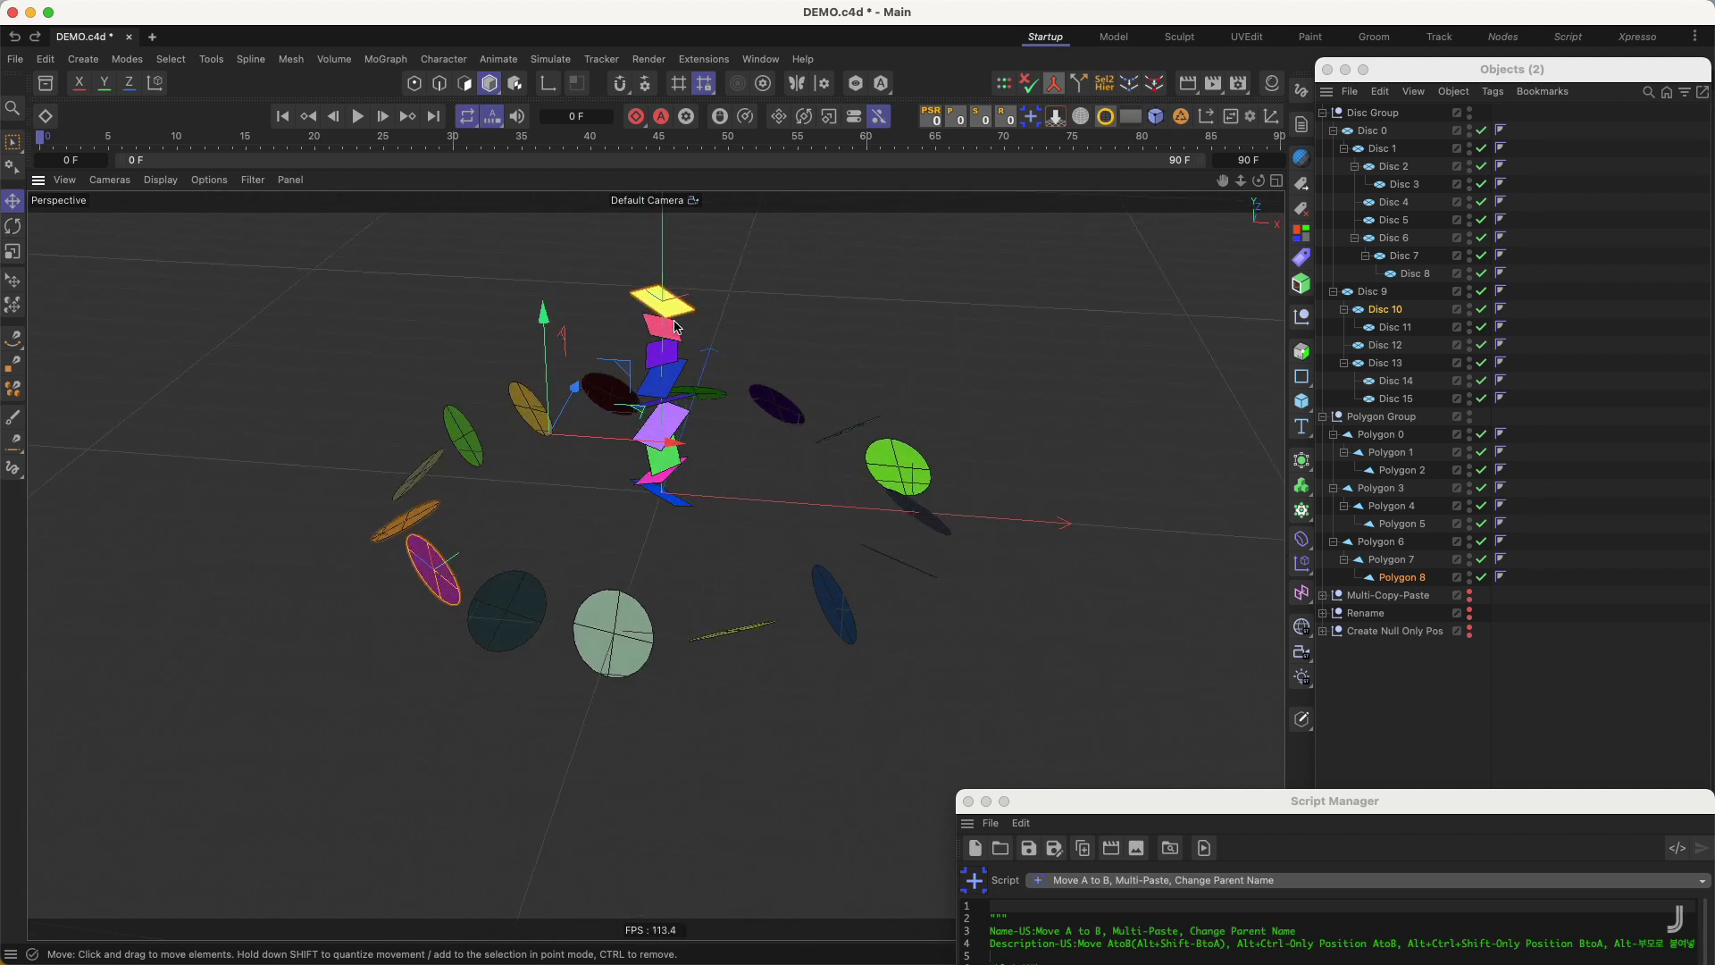
pyautogui.click(1033, 117)
pyautogui.keyDown('alt'); pyautogui.moveTo(503, 521); pyautogui.dragTo(461, 525); pyautogui.keyUp('alt')
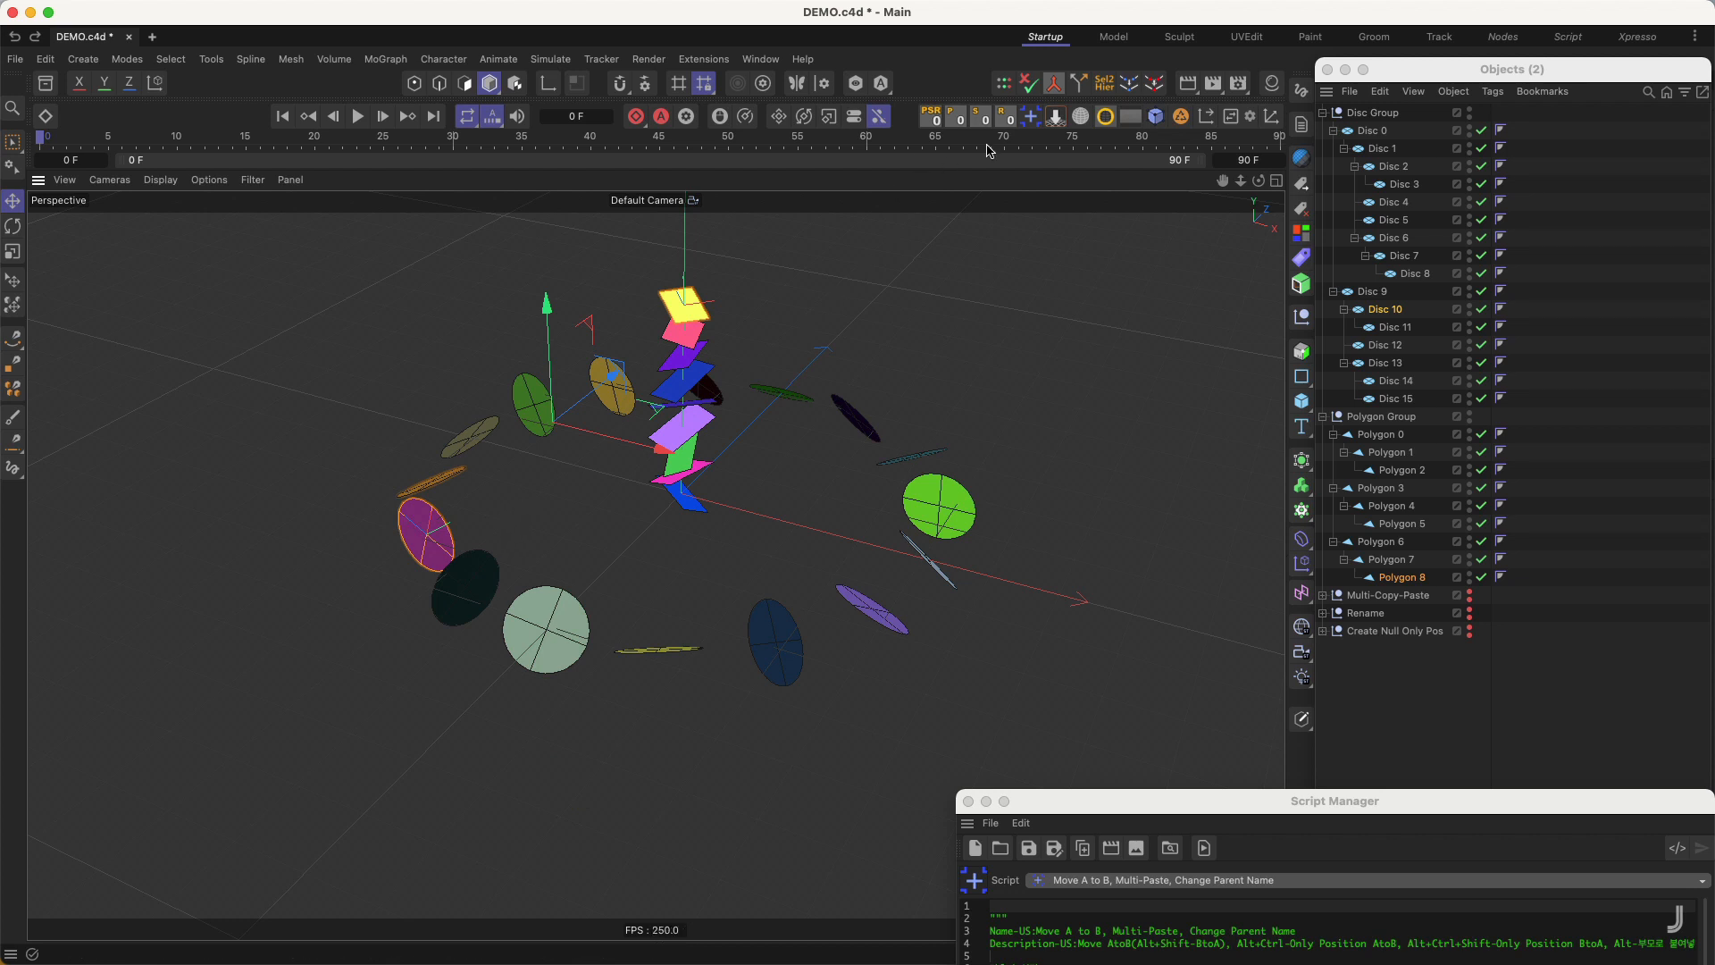
pyautogui.click(1030, 116)
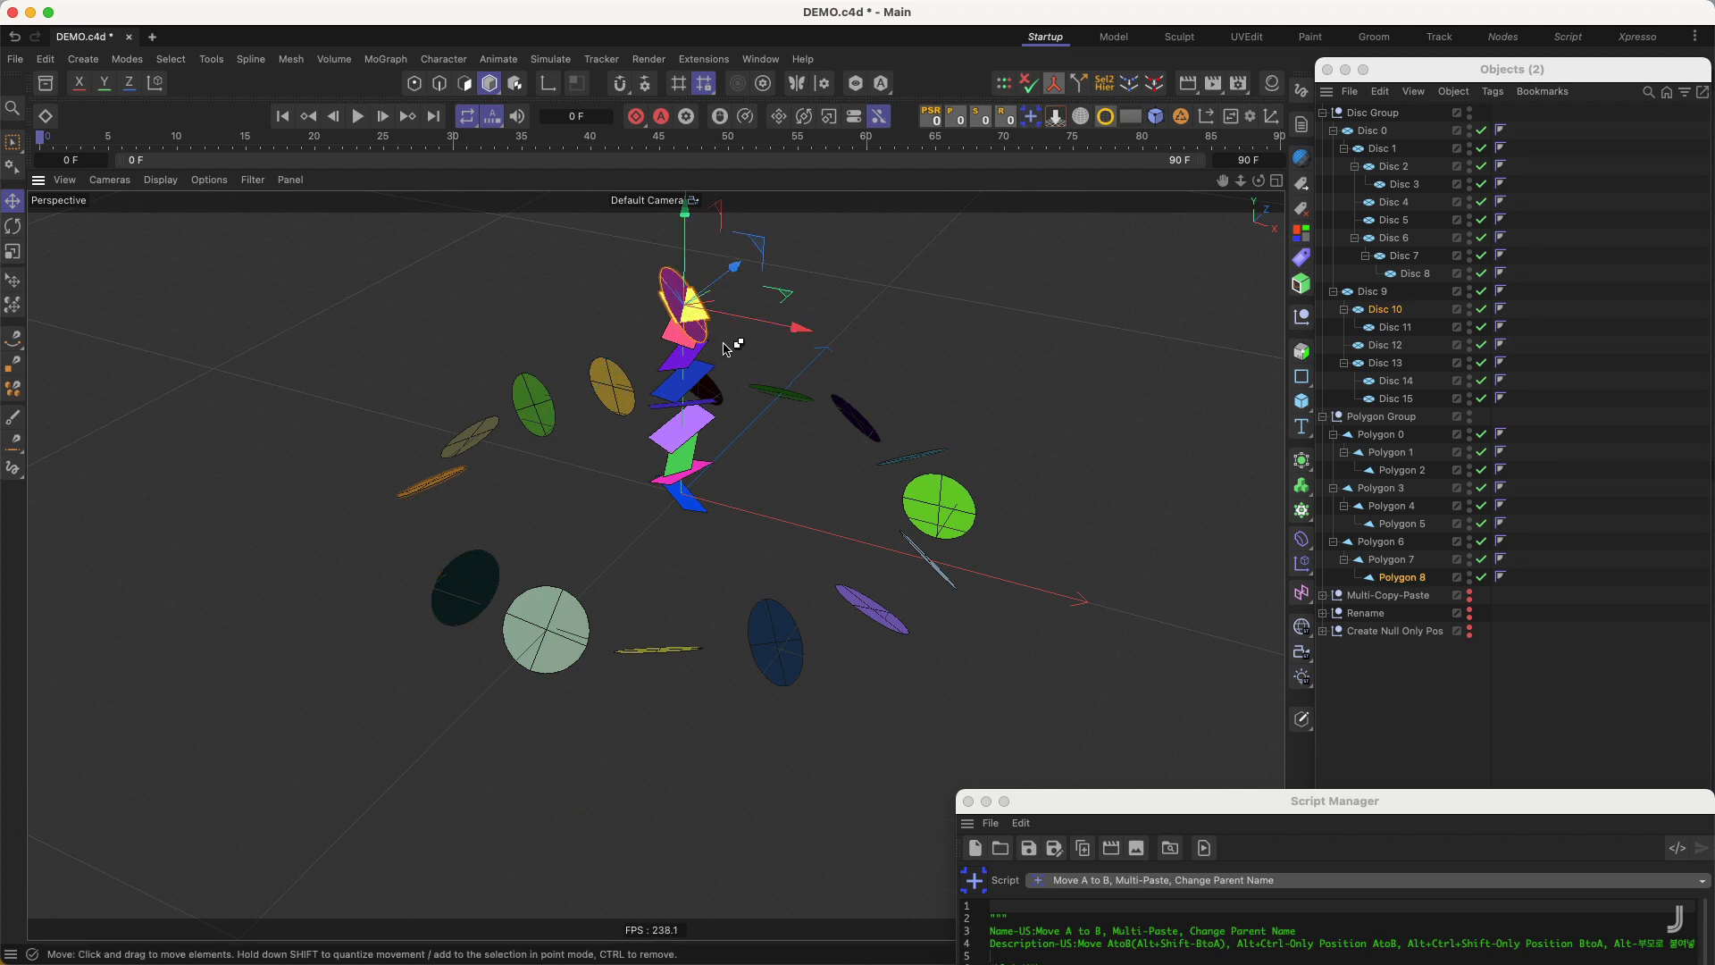
pyautogui.press('super+z')
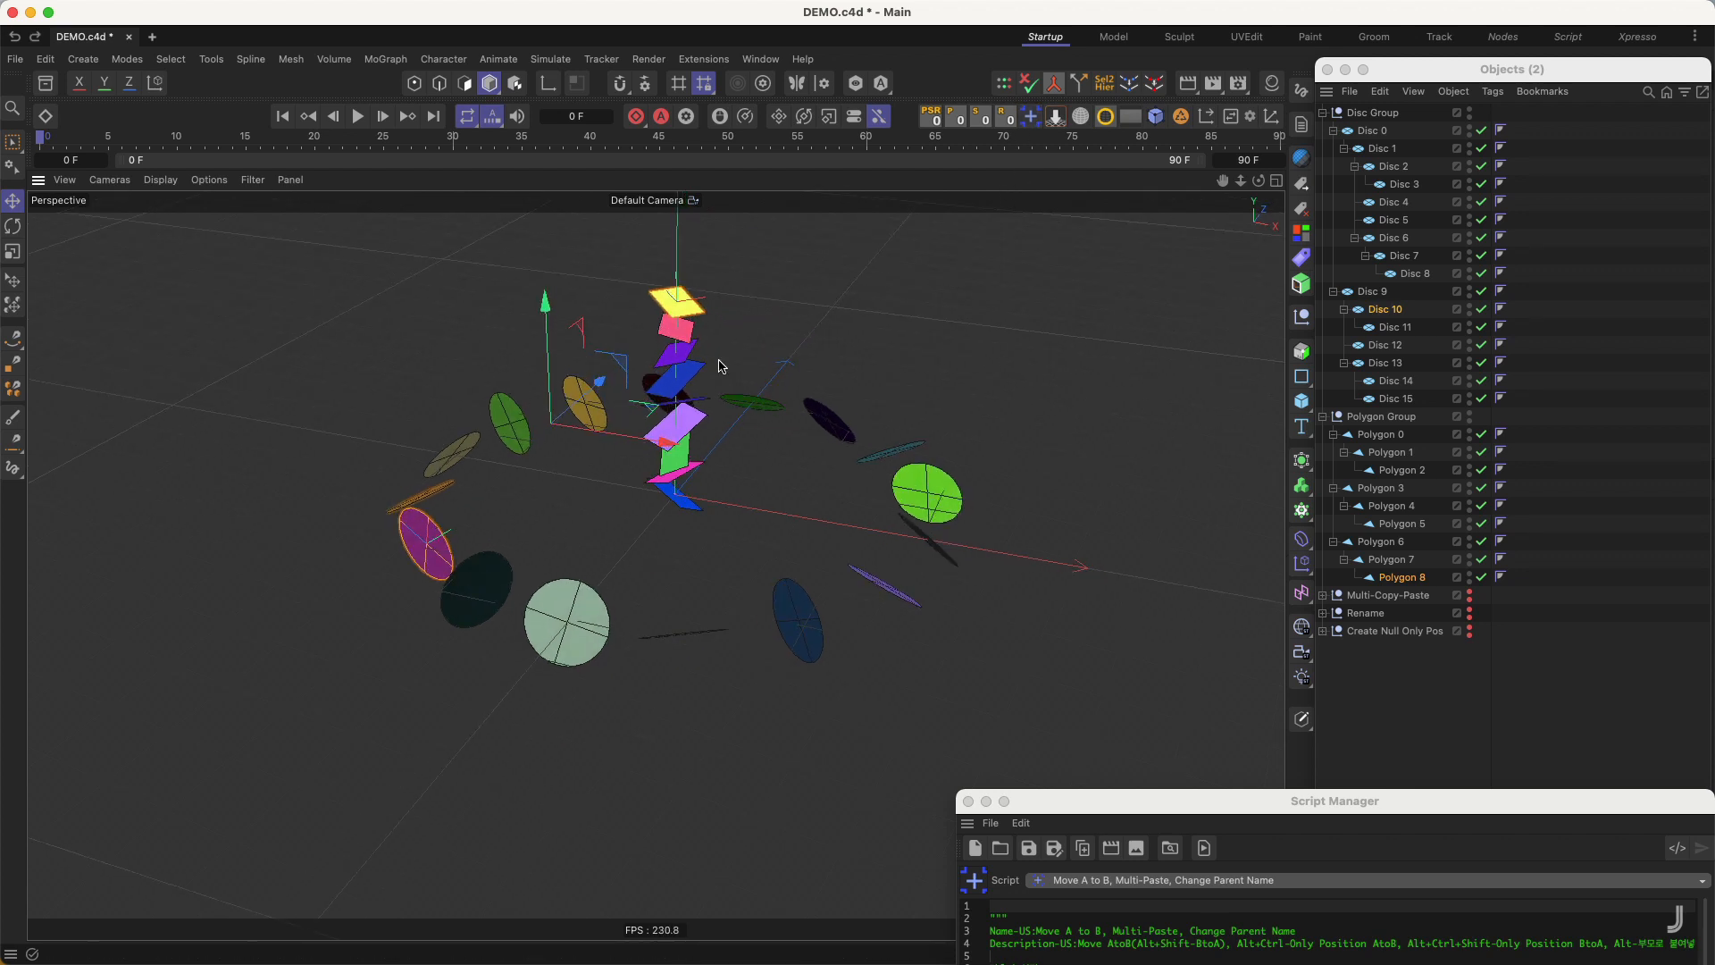
# - Compare the full and the position-only move of Disc 10 onto Polygon 8 by running each once and undoing it
pyautogui.click(1030, 116)
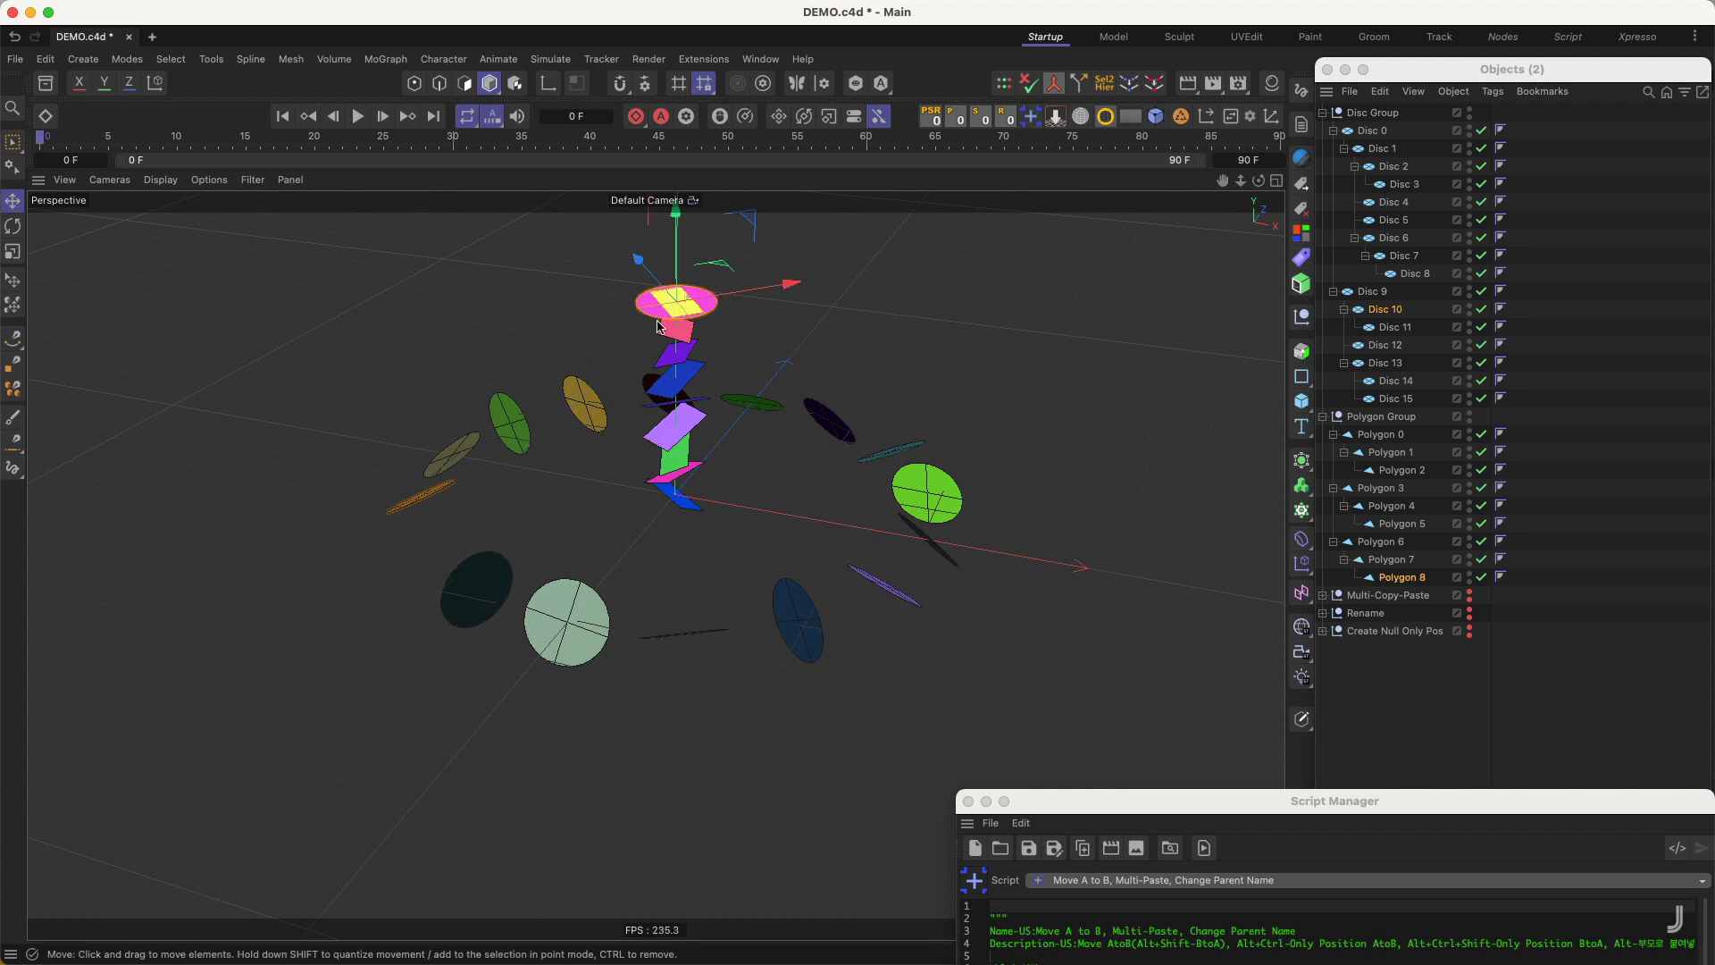
pyautogui.press('super+z')
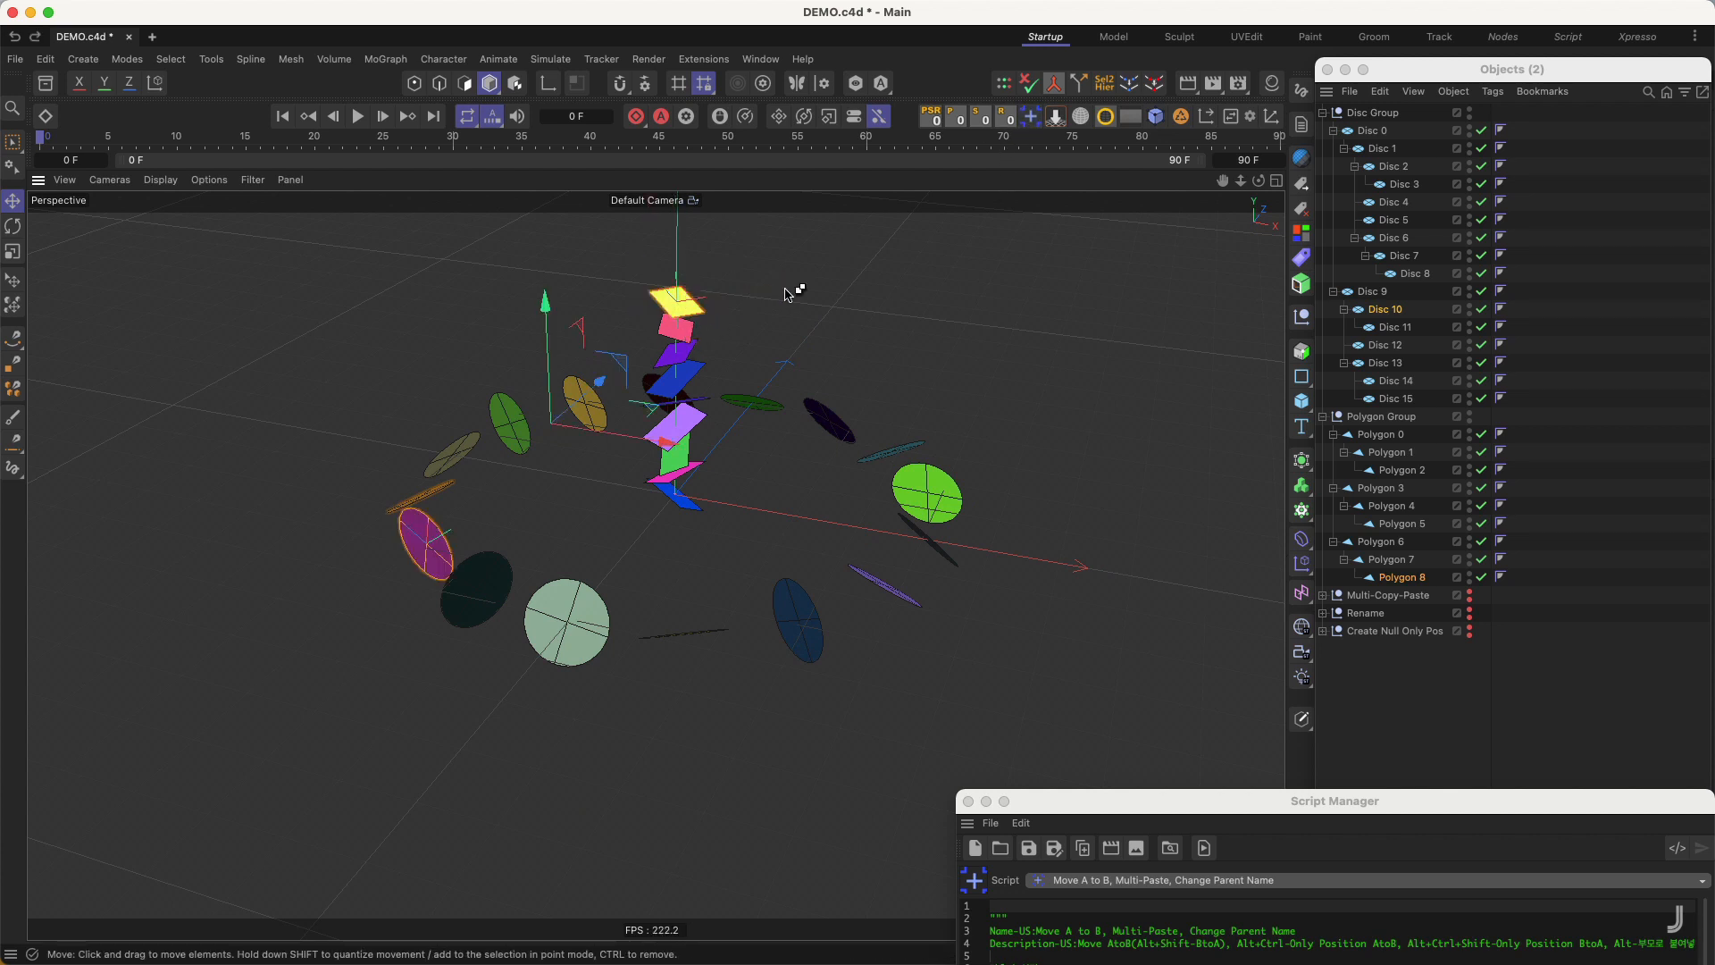
pyautogui.click(1030, 116)
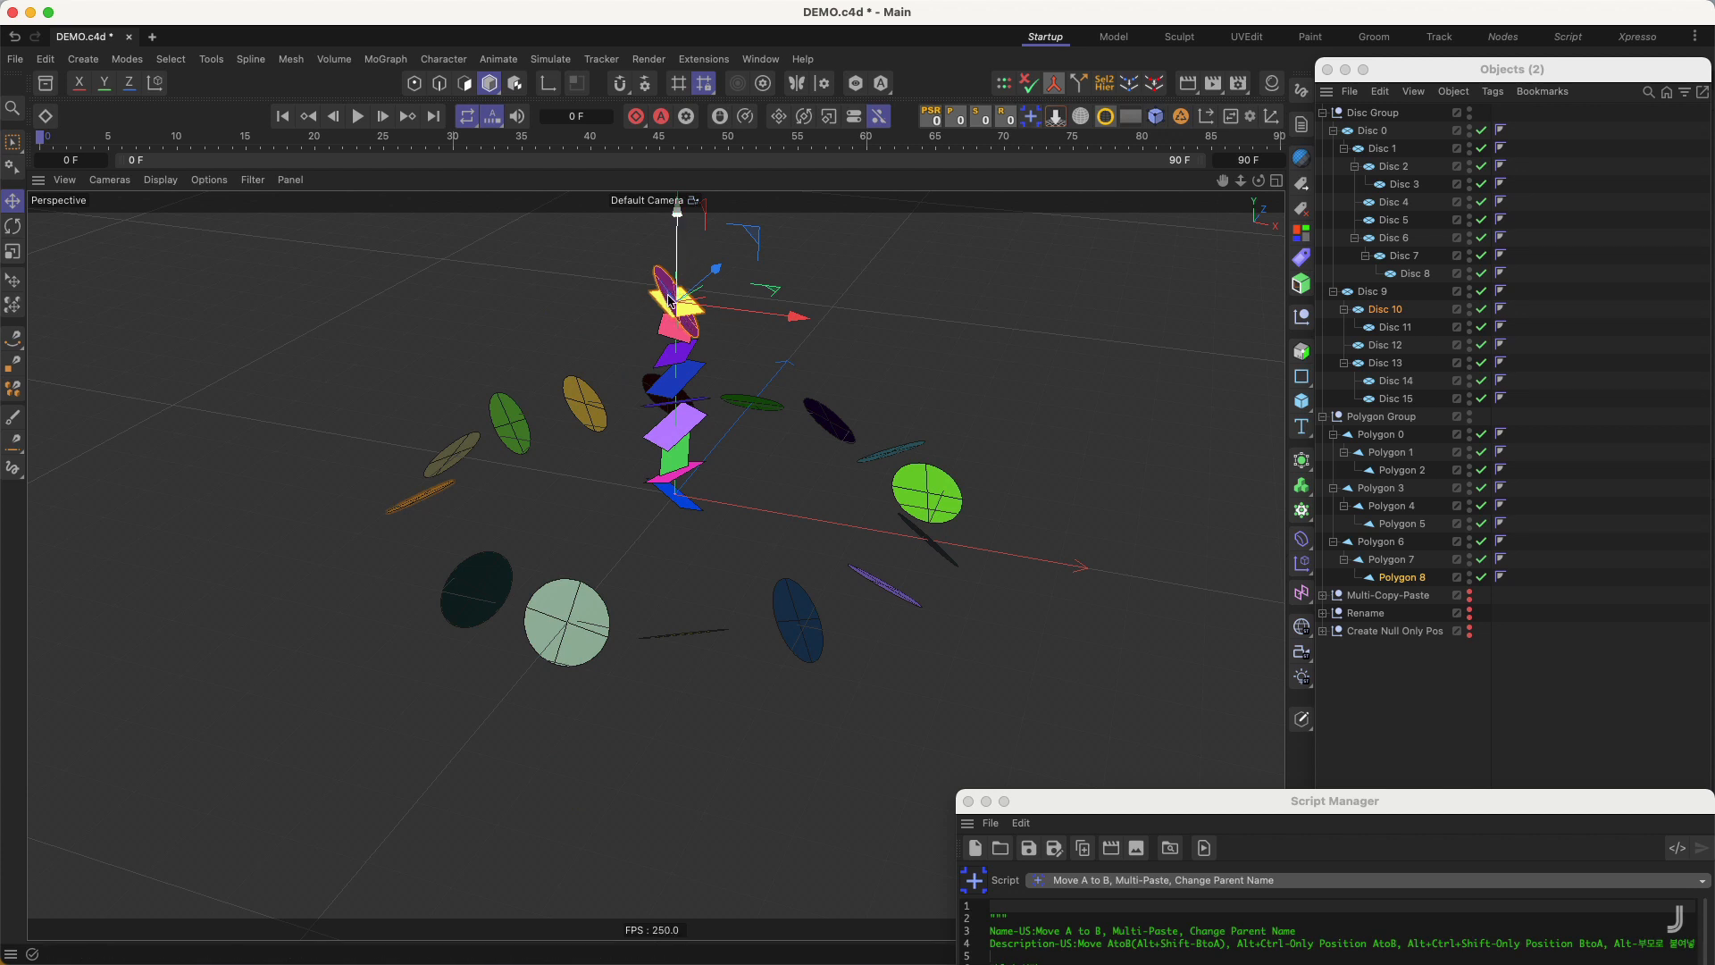
pyautogui.press('super+z')
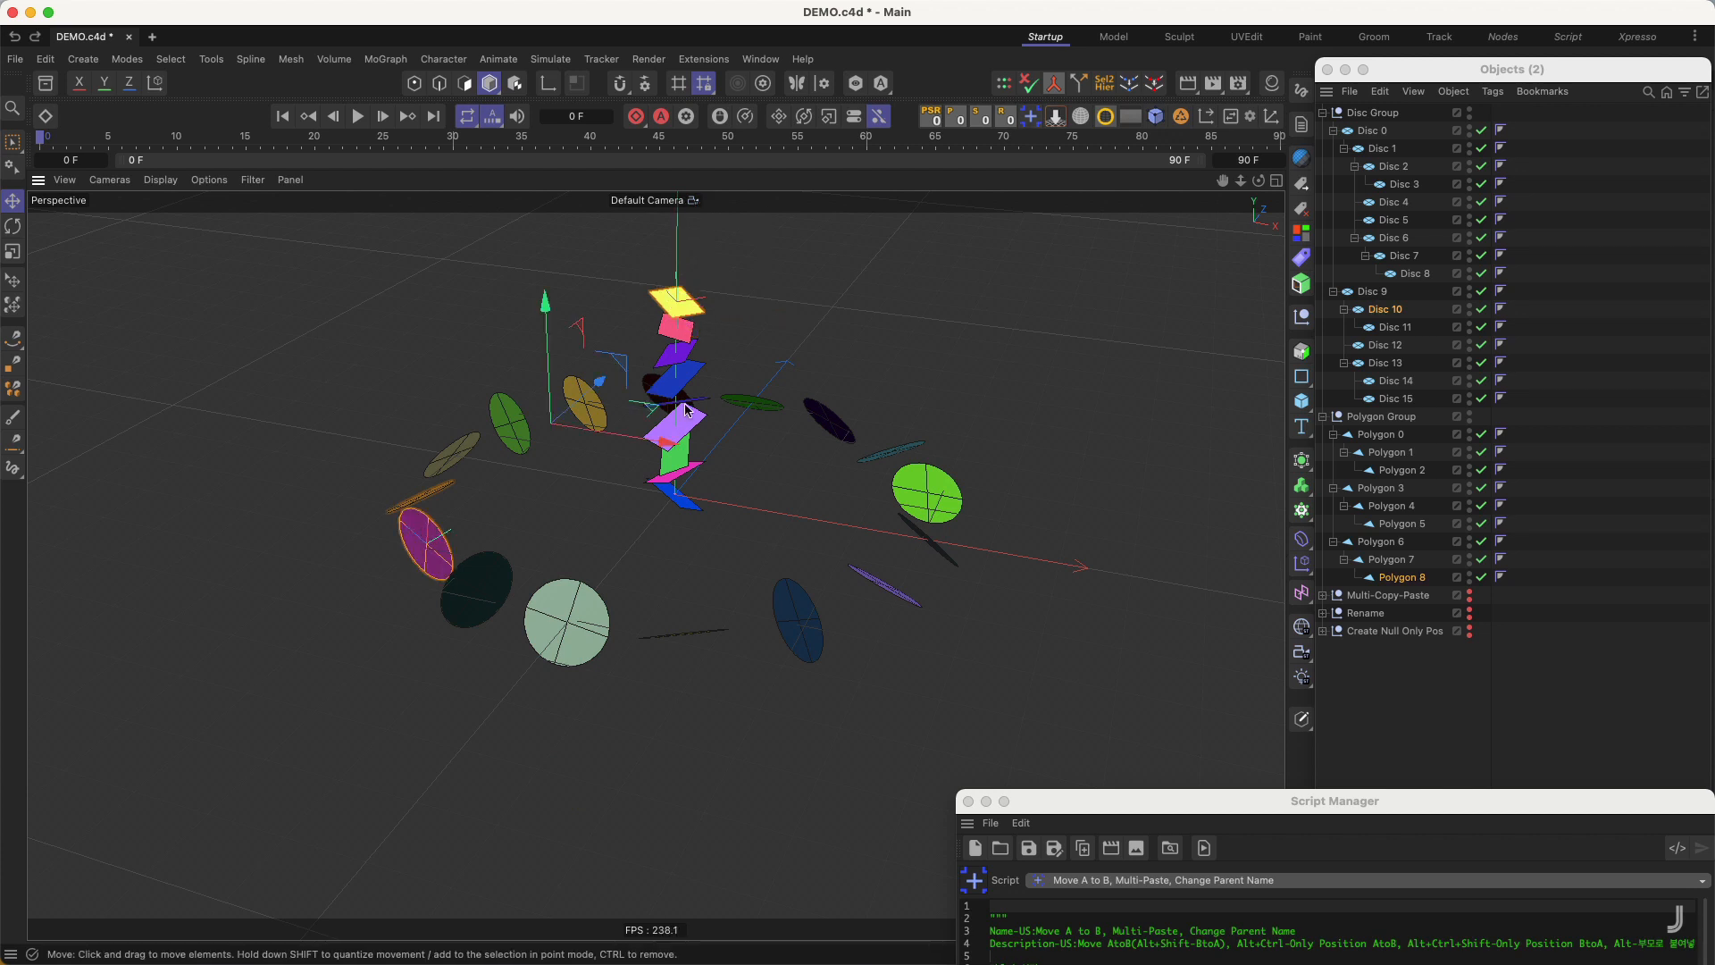
# - Select Disc 13 followed by Disc 3, bring Disc 3 onto Disc 13 with the B to A variant, and undo the move
pyautogui.keyDown('alt'); pyautogui.moveTo(706, 405); pyautogui.dragTo(695, 511); pyautogui.keyUp('alt')
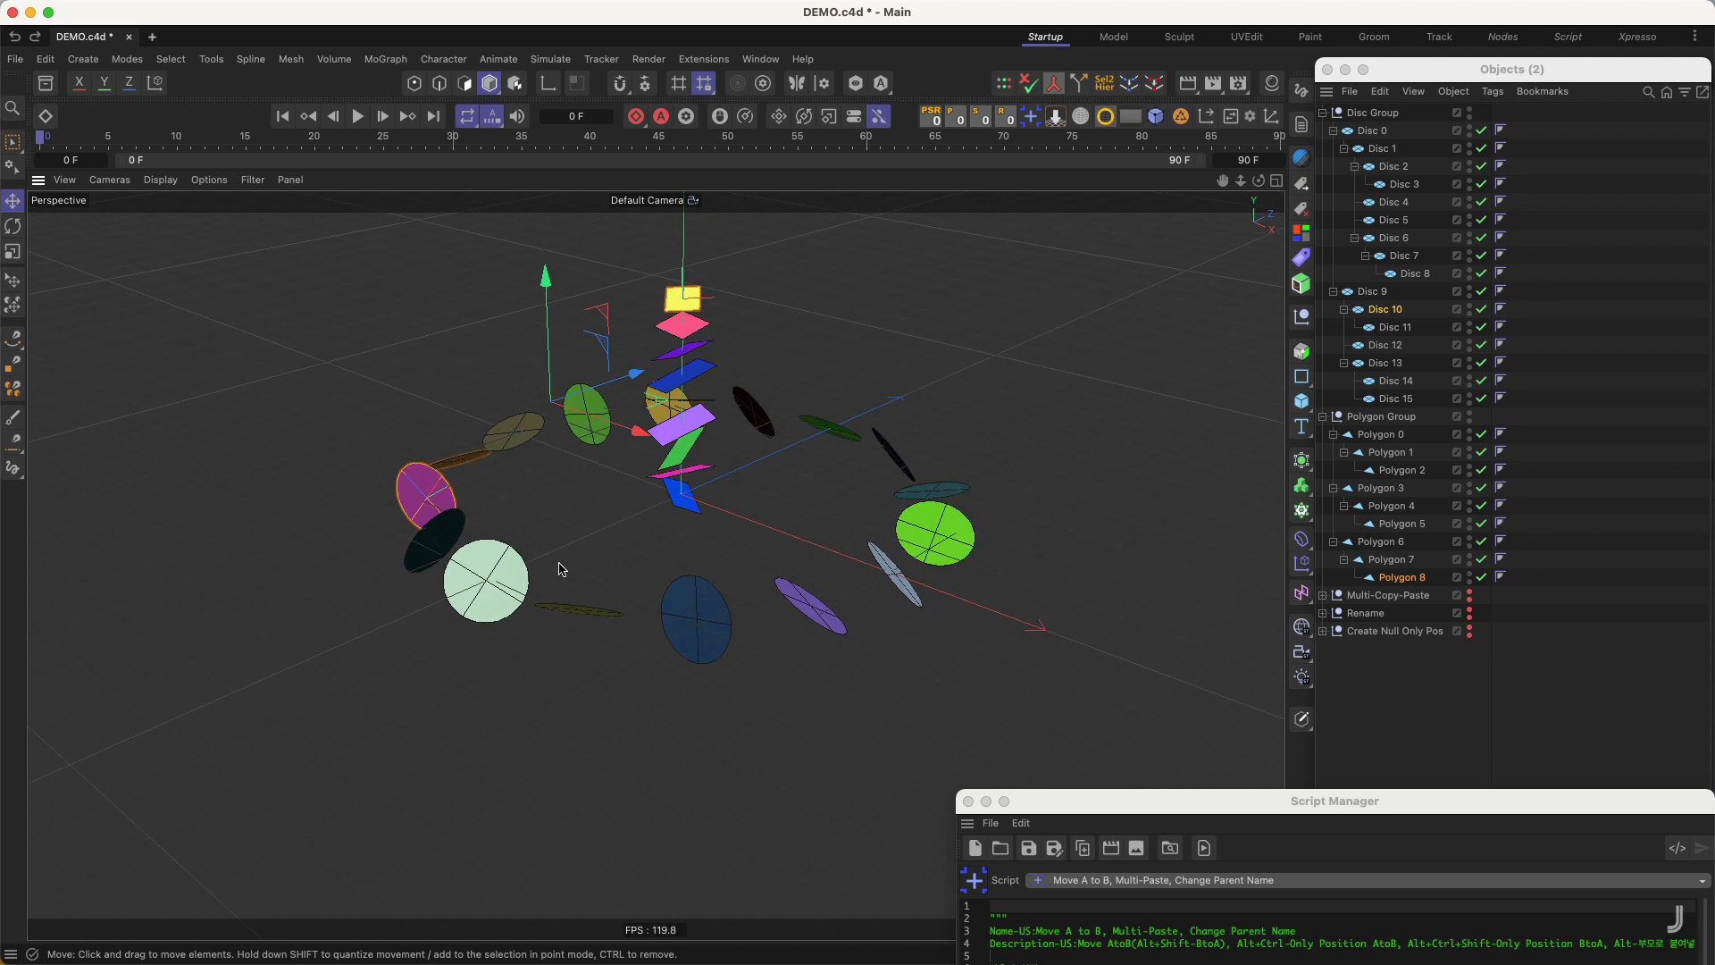
pyautogui.click(595, 440)
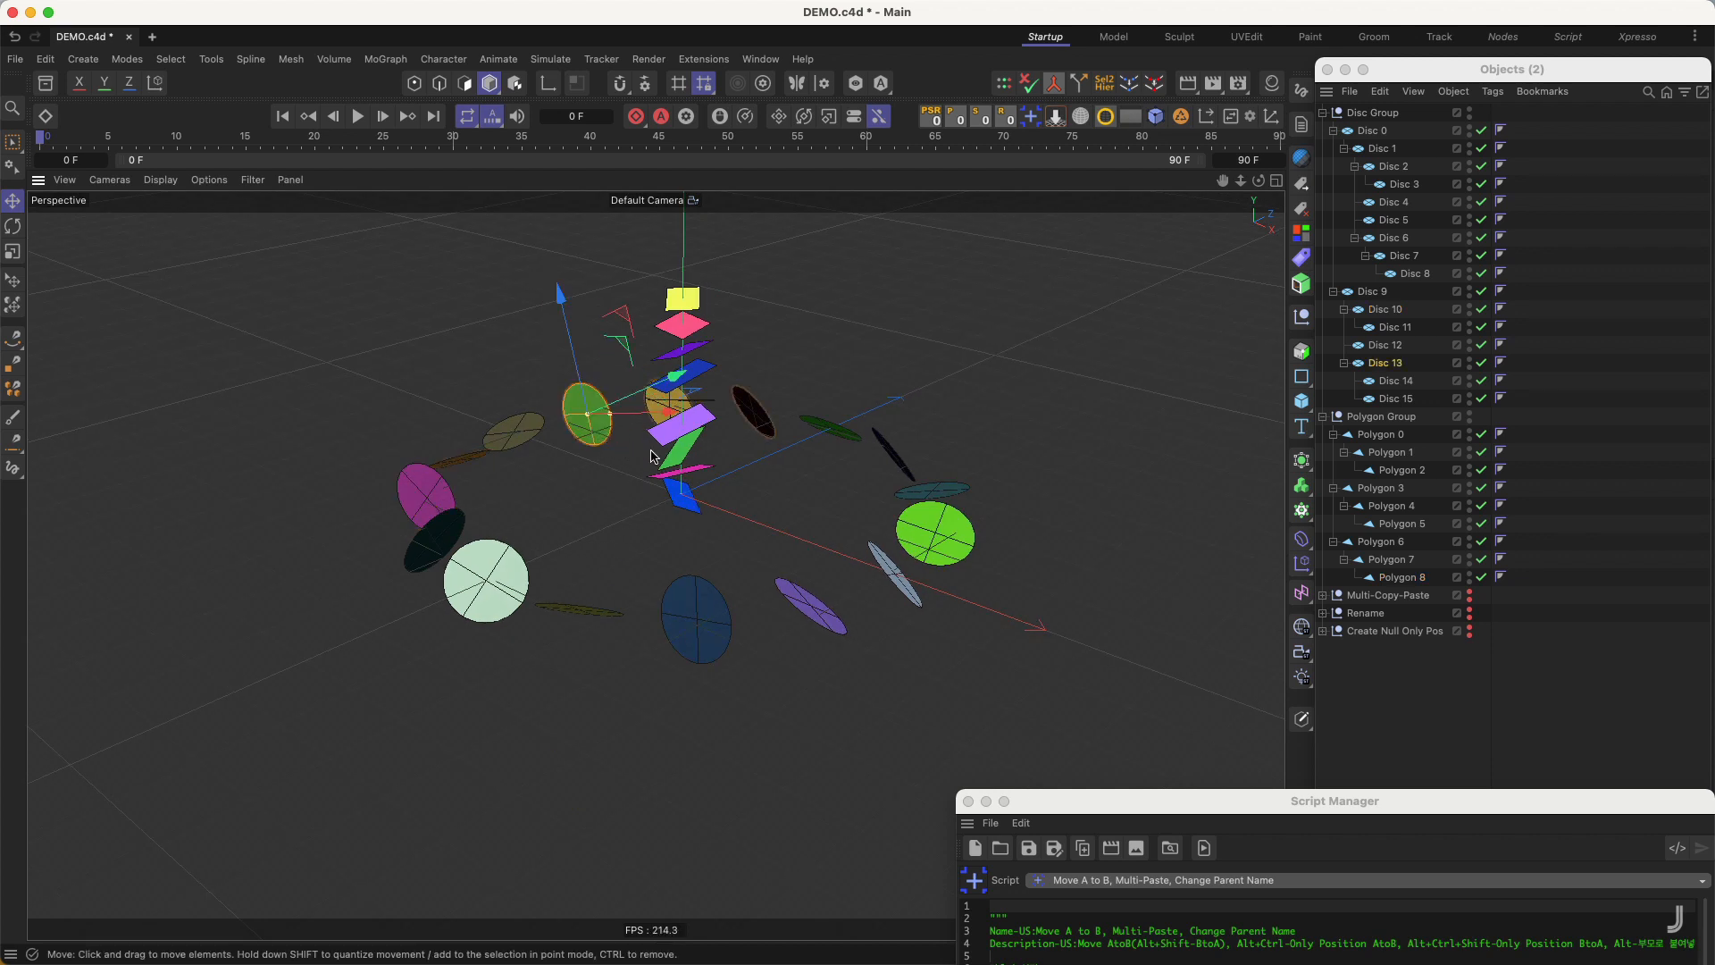
pyautogui.keyDown('shift'); pyautogui.click(955, 529); pyautogui.keyUp('shift')
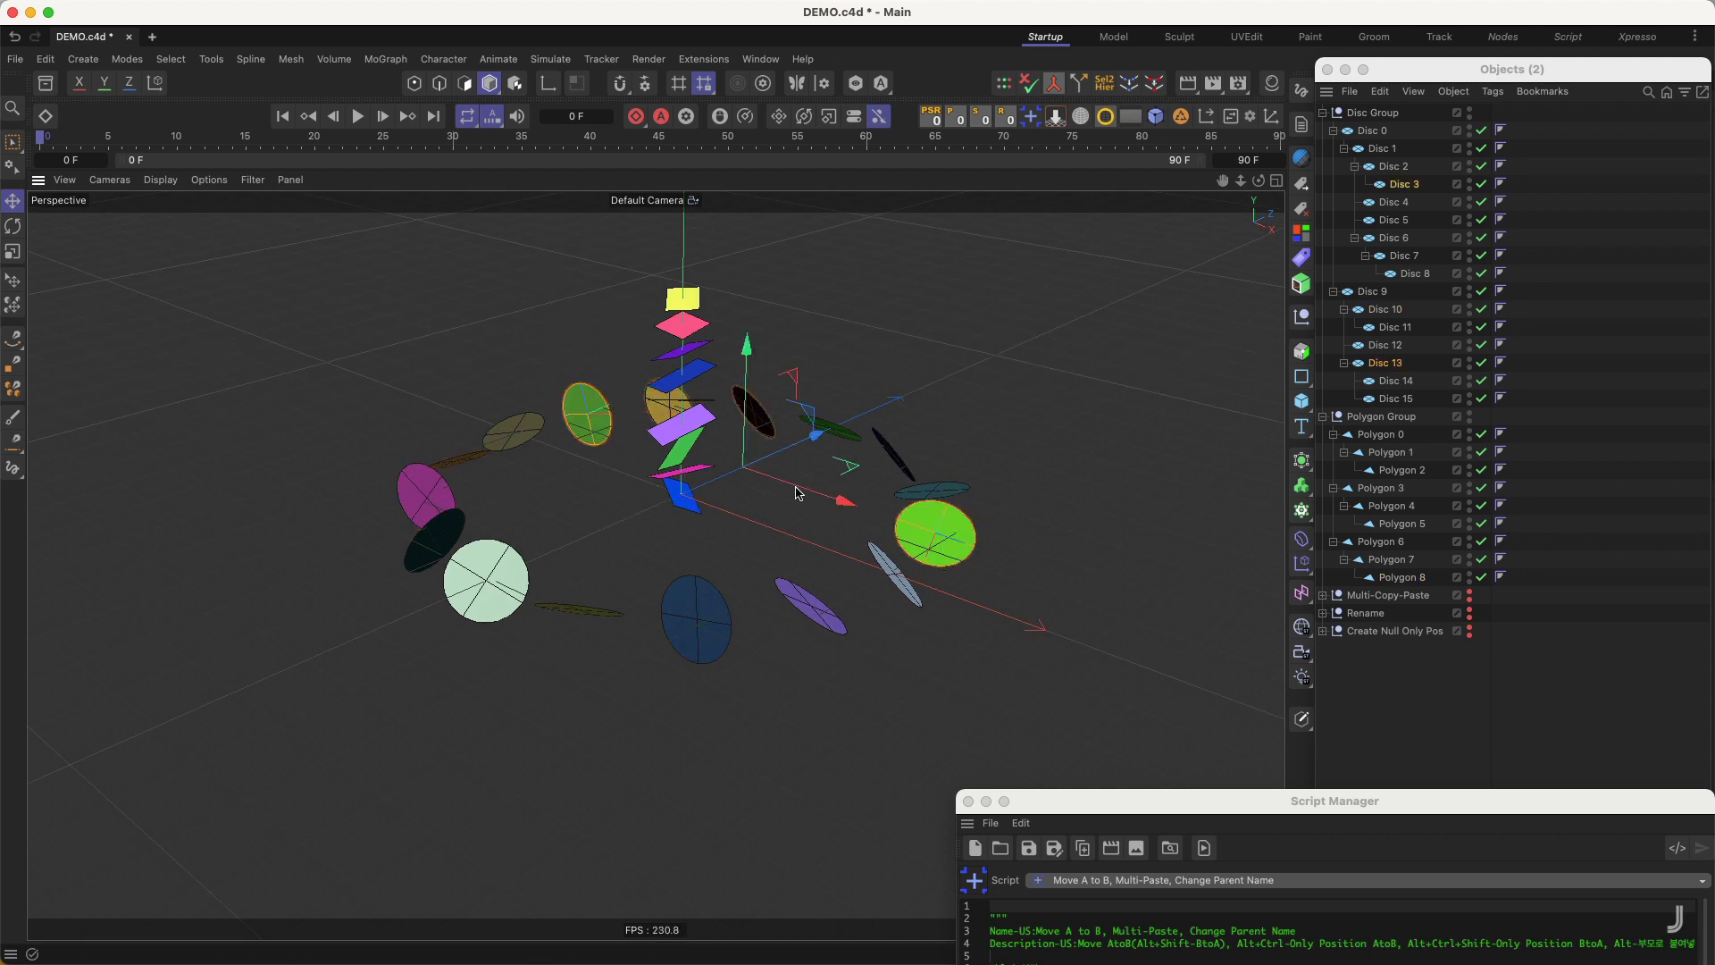
pyautogui.moveTo(801, 490)
pyautogui.keyDown('alt'); pyautogui.mouseDown()
pyautogui.moveTo(762, 502)
pyautogui.moveTo(822, 499)
pyautogui.mouseUp(); pyautogui.keyUp('alt')
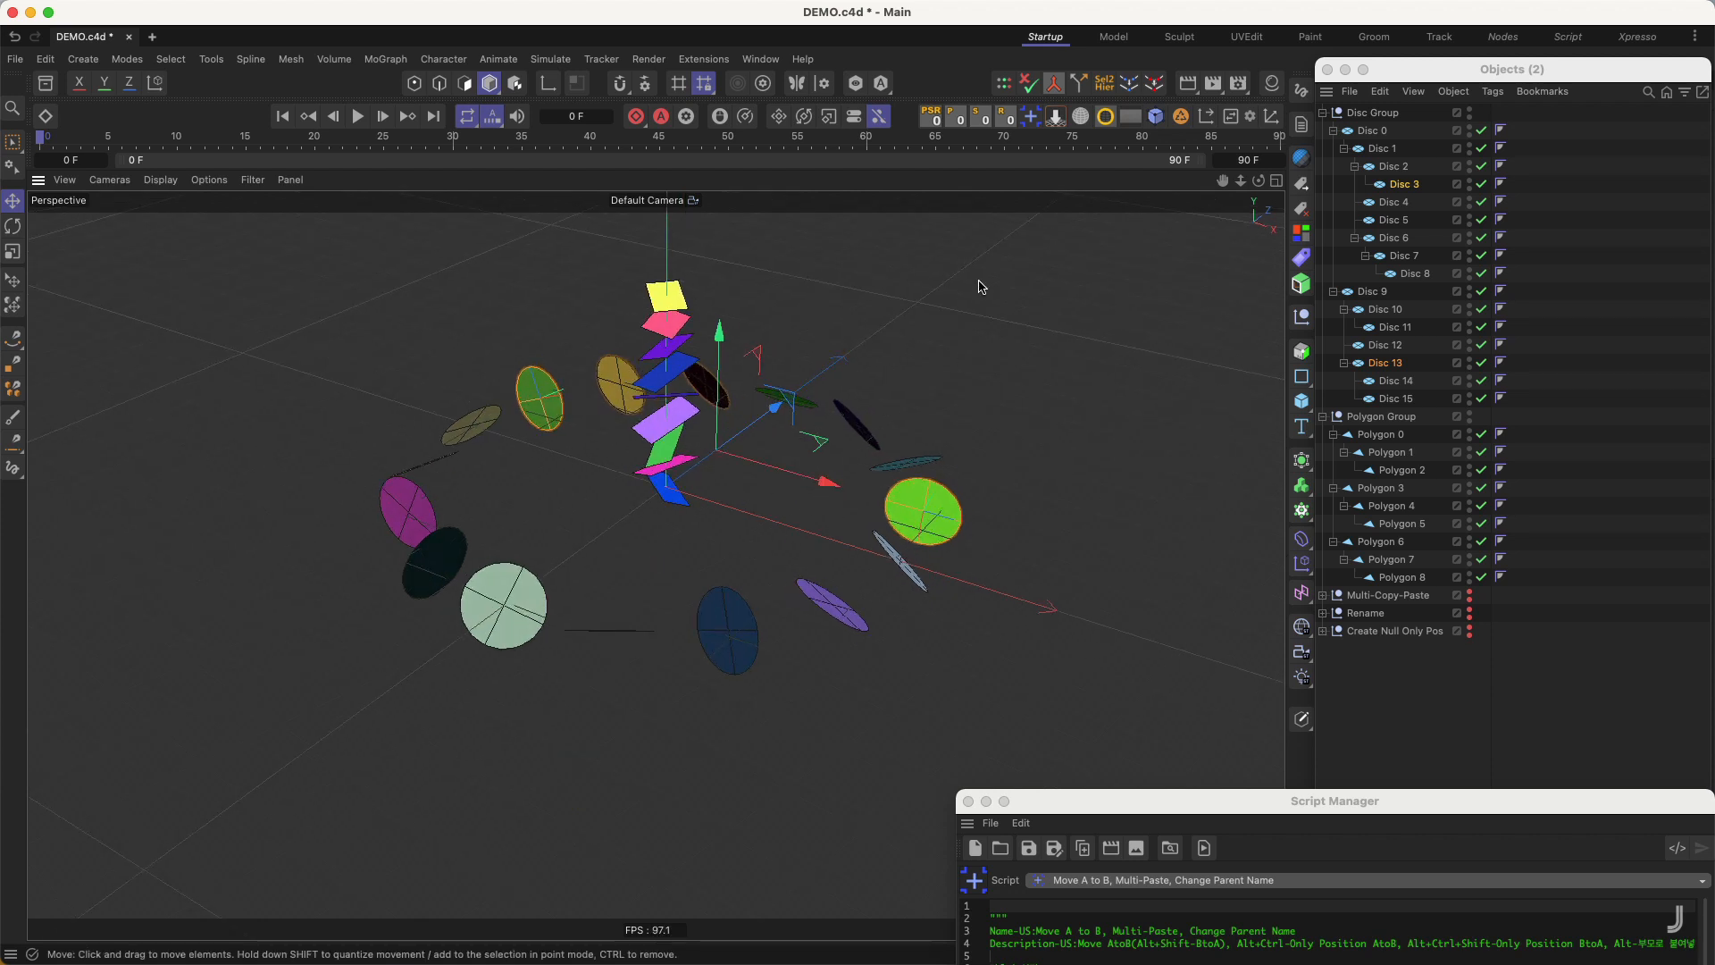
pyautogui.click(1030, 117)
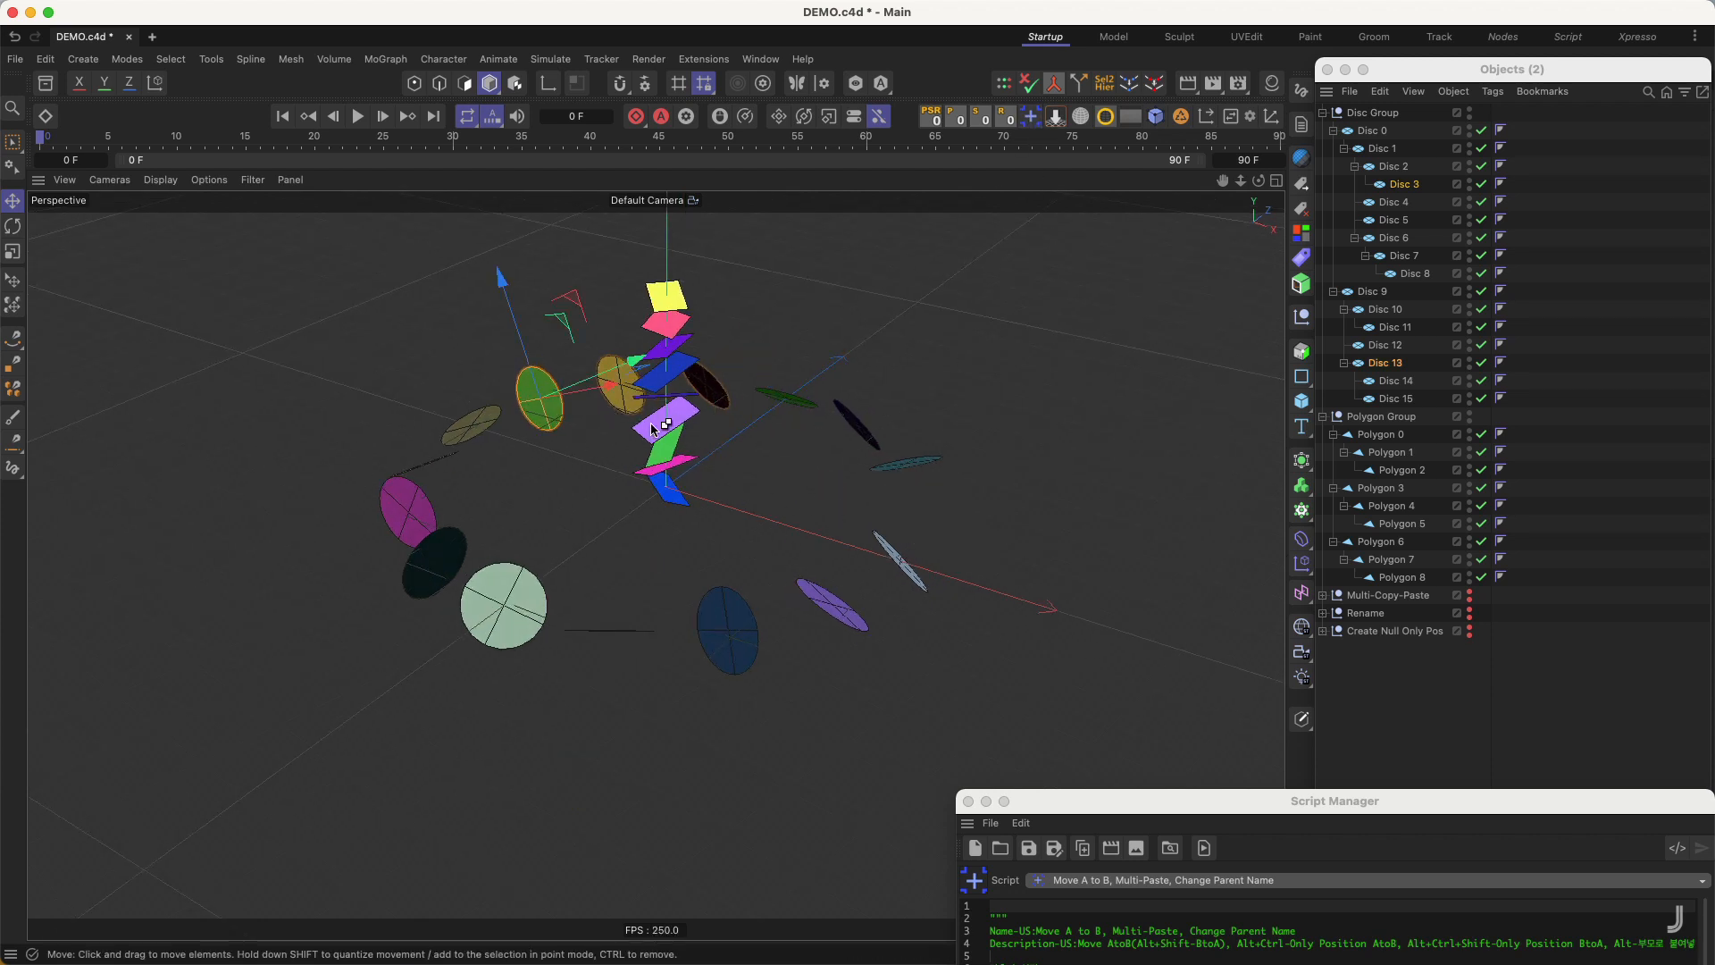
pyautogui.press('super+z')
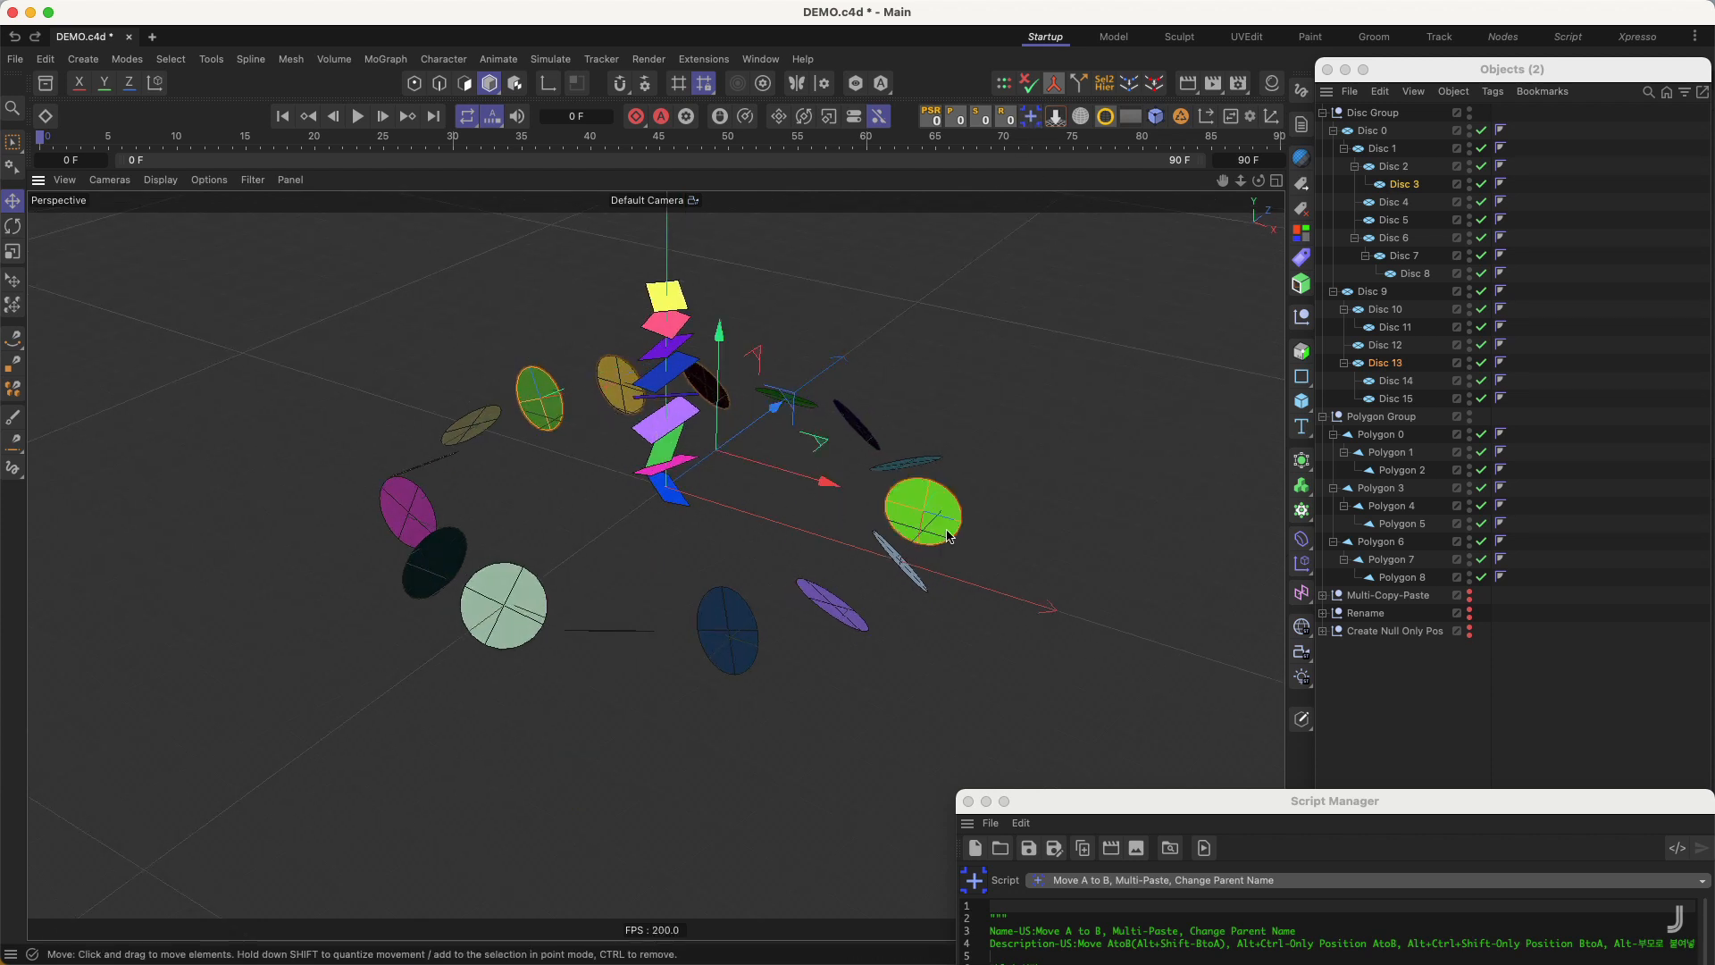
# - Run the Move A to B script twice to bring Disc 13 onto Disc 3, undoing each run
pyautogui.click(1033, 120)
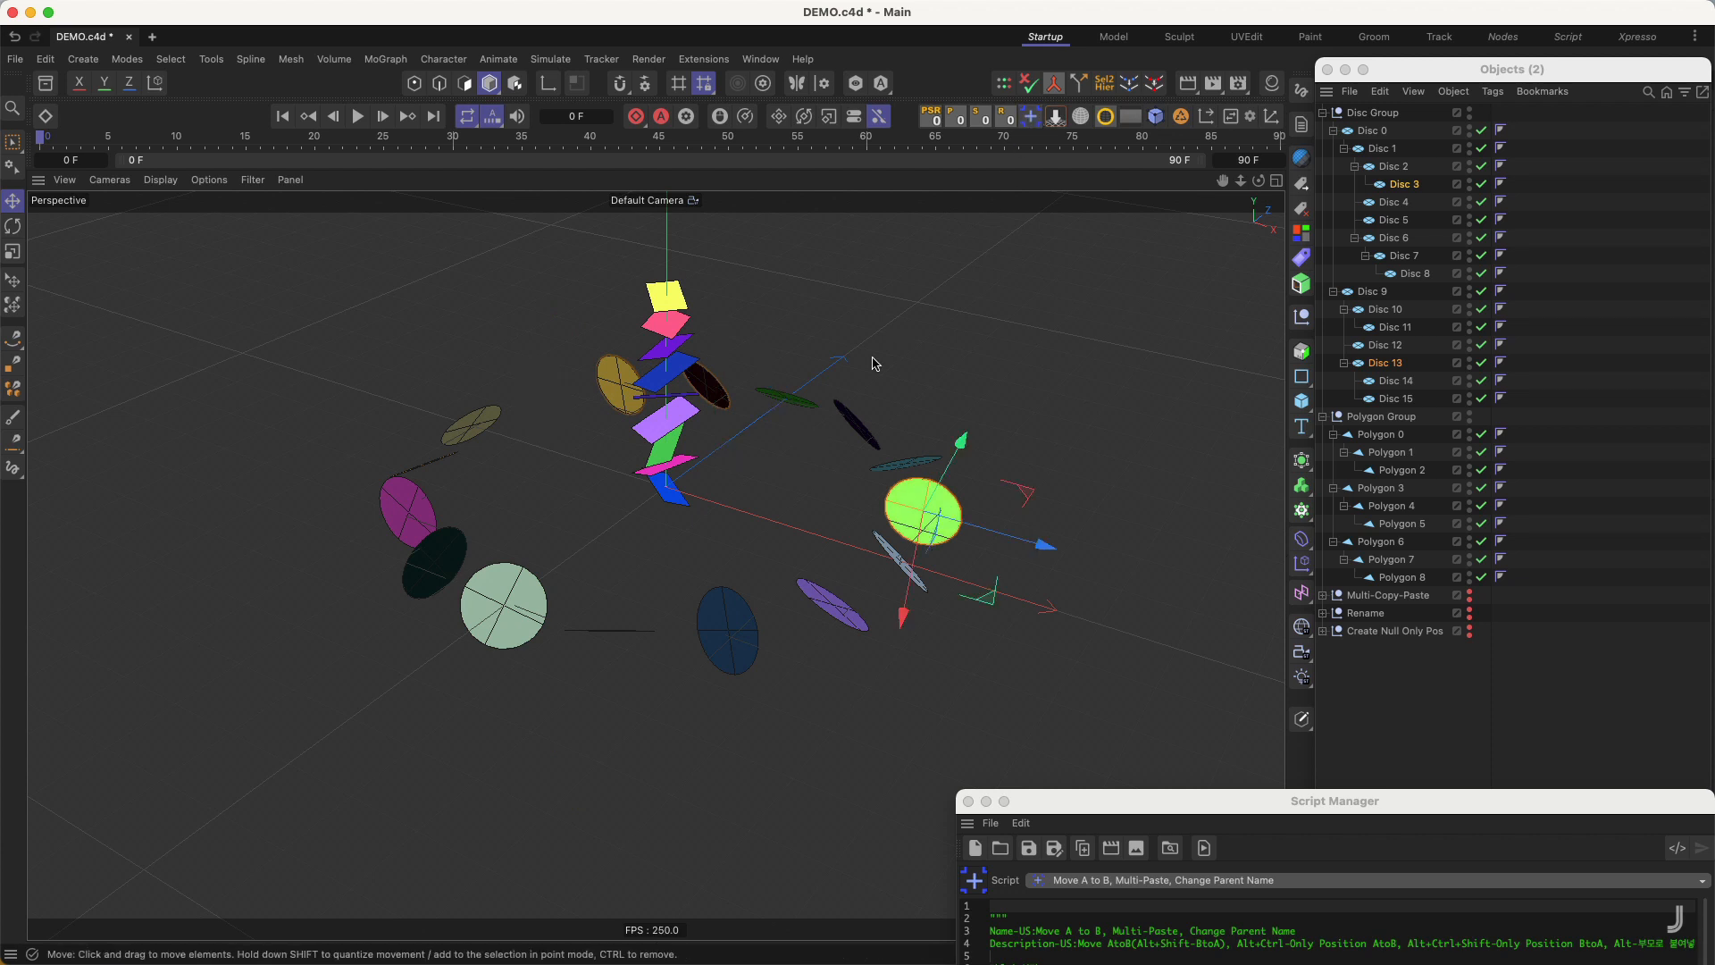
pyautogui.press('super+z')
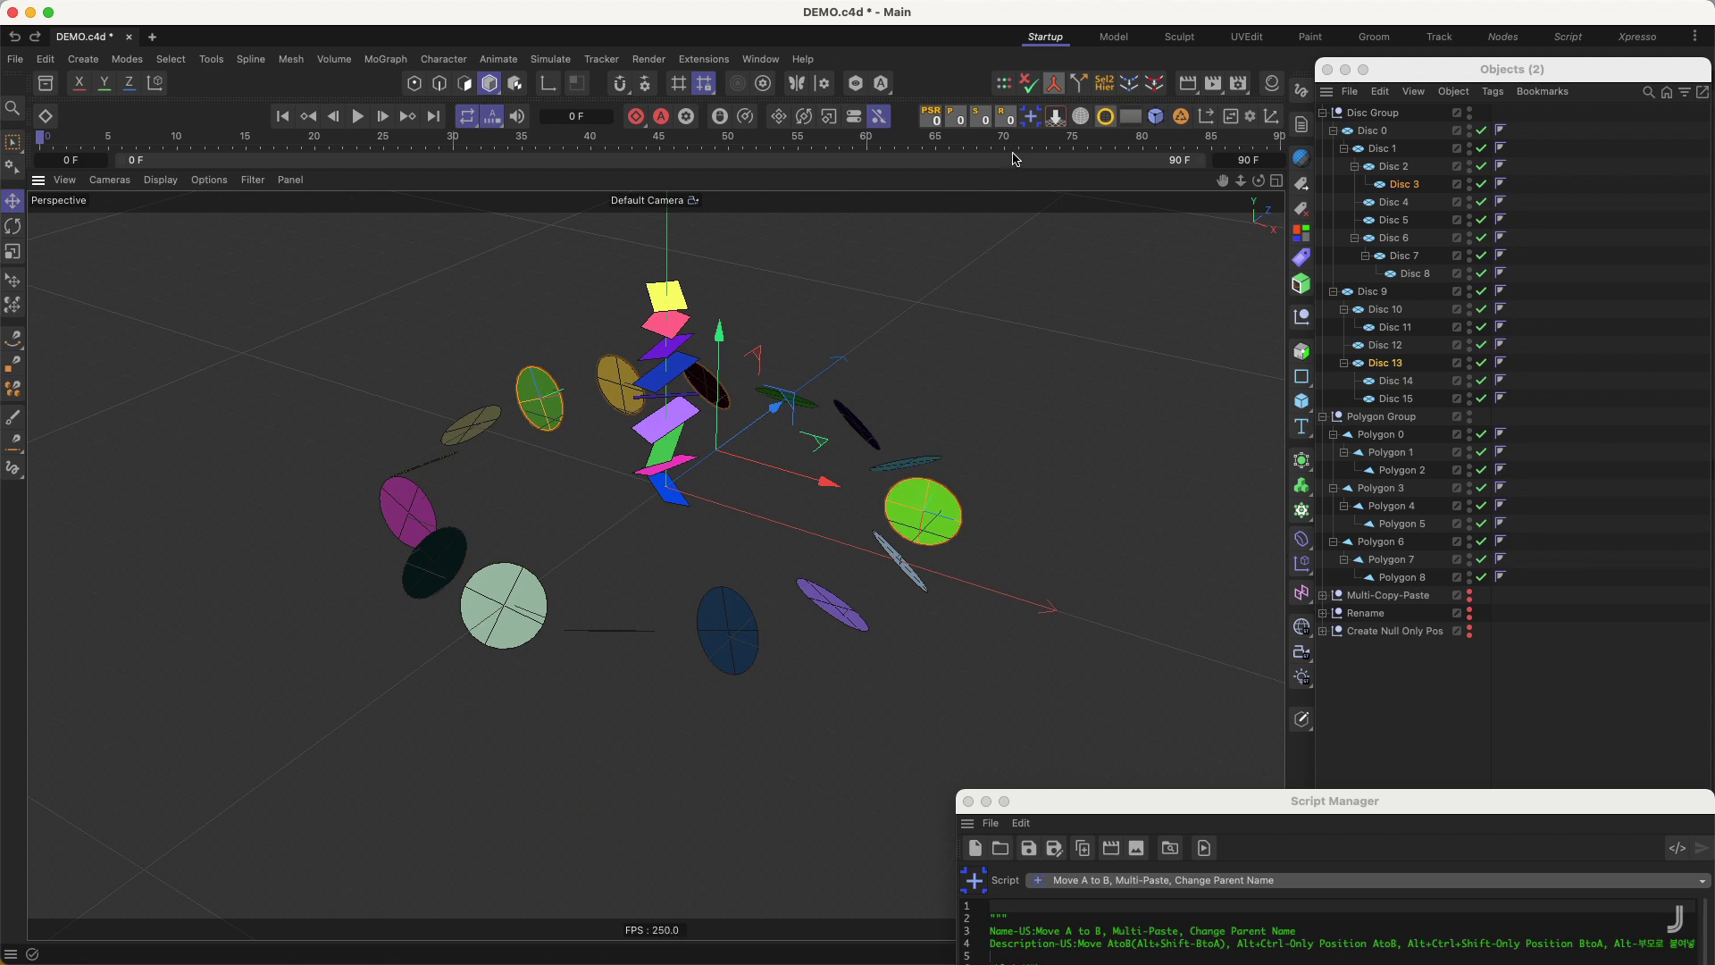
pyautogui.click(1032, 120)
pyautogui.press('super+z')
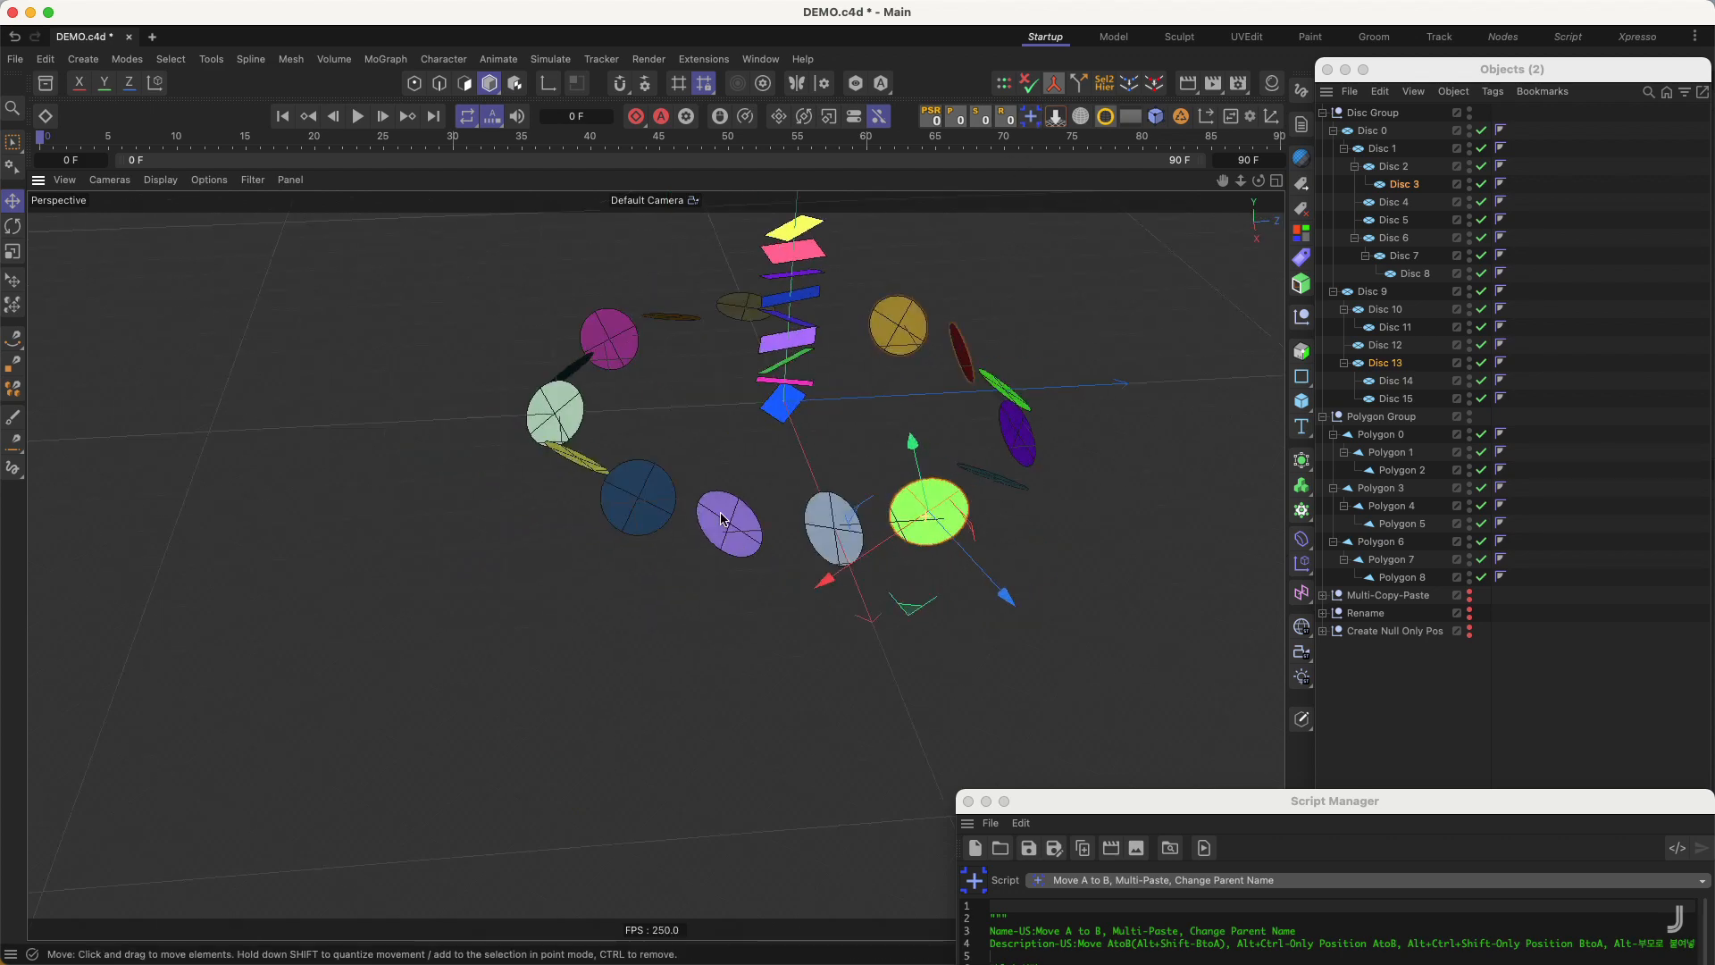
pyautogui.keyDown('alt'); pyautogui.moveTo(748, 472); pyautogui.dragTo(625, 400); pyautogui.keyUp('alt')
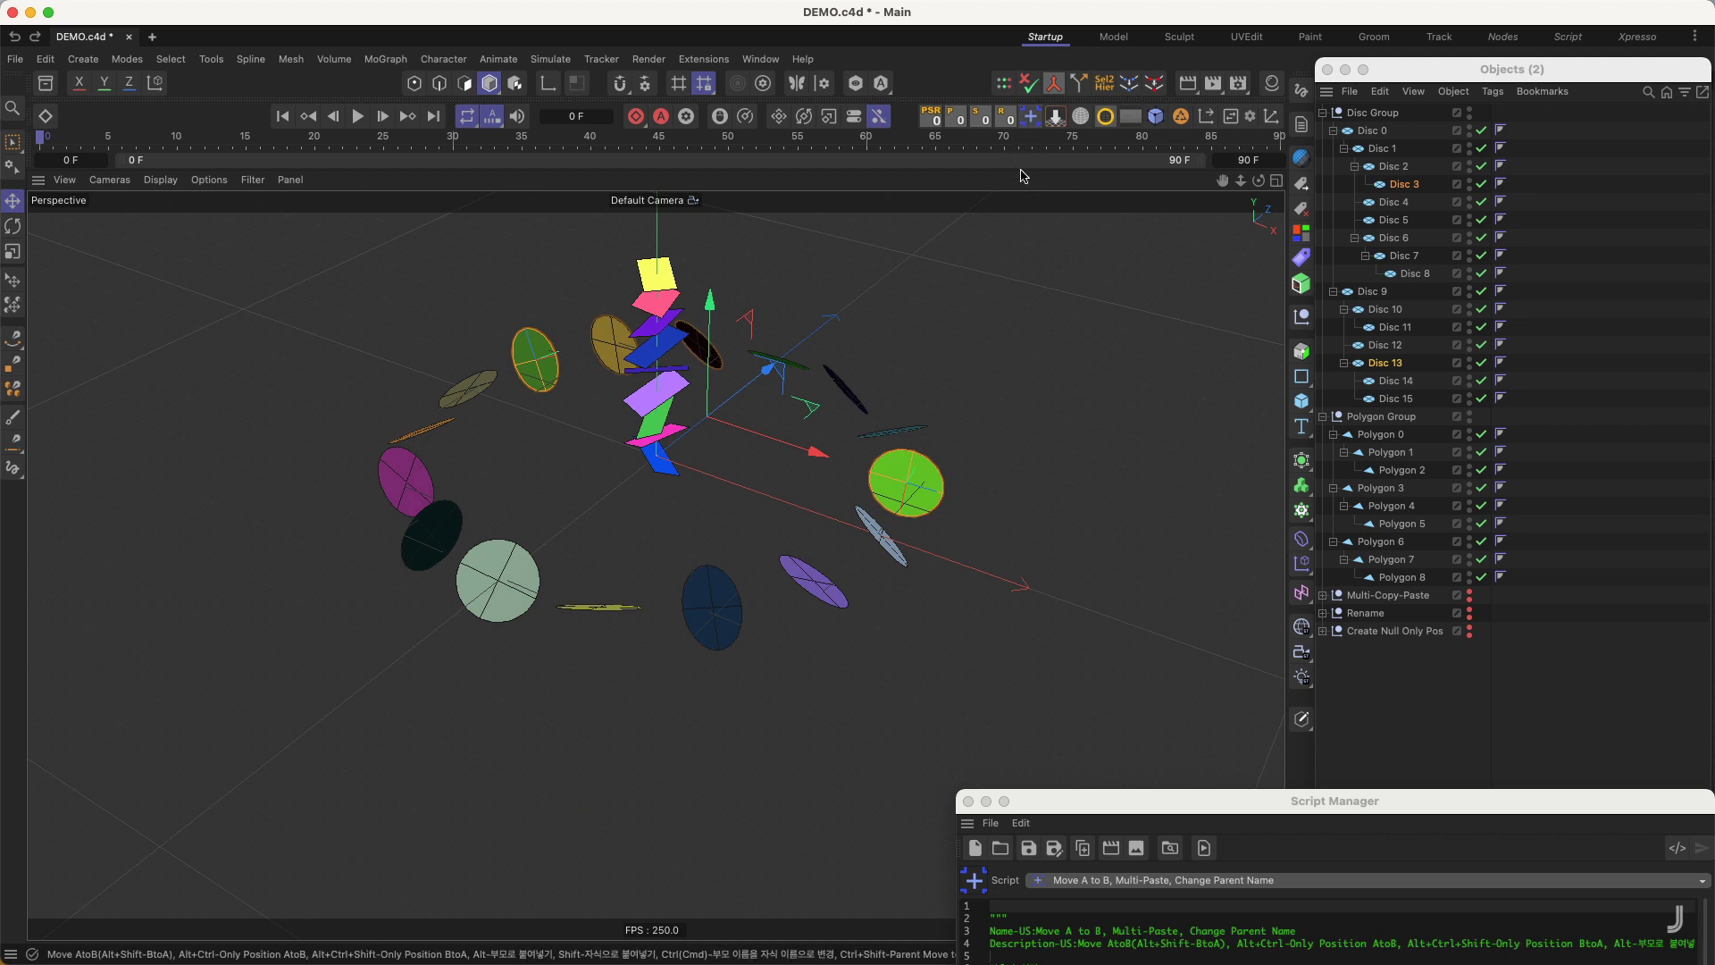
pyautogui.click(921, 487)
pyautogui.press('super+z')
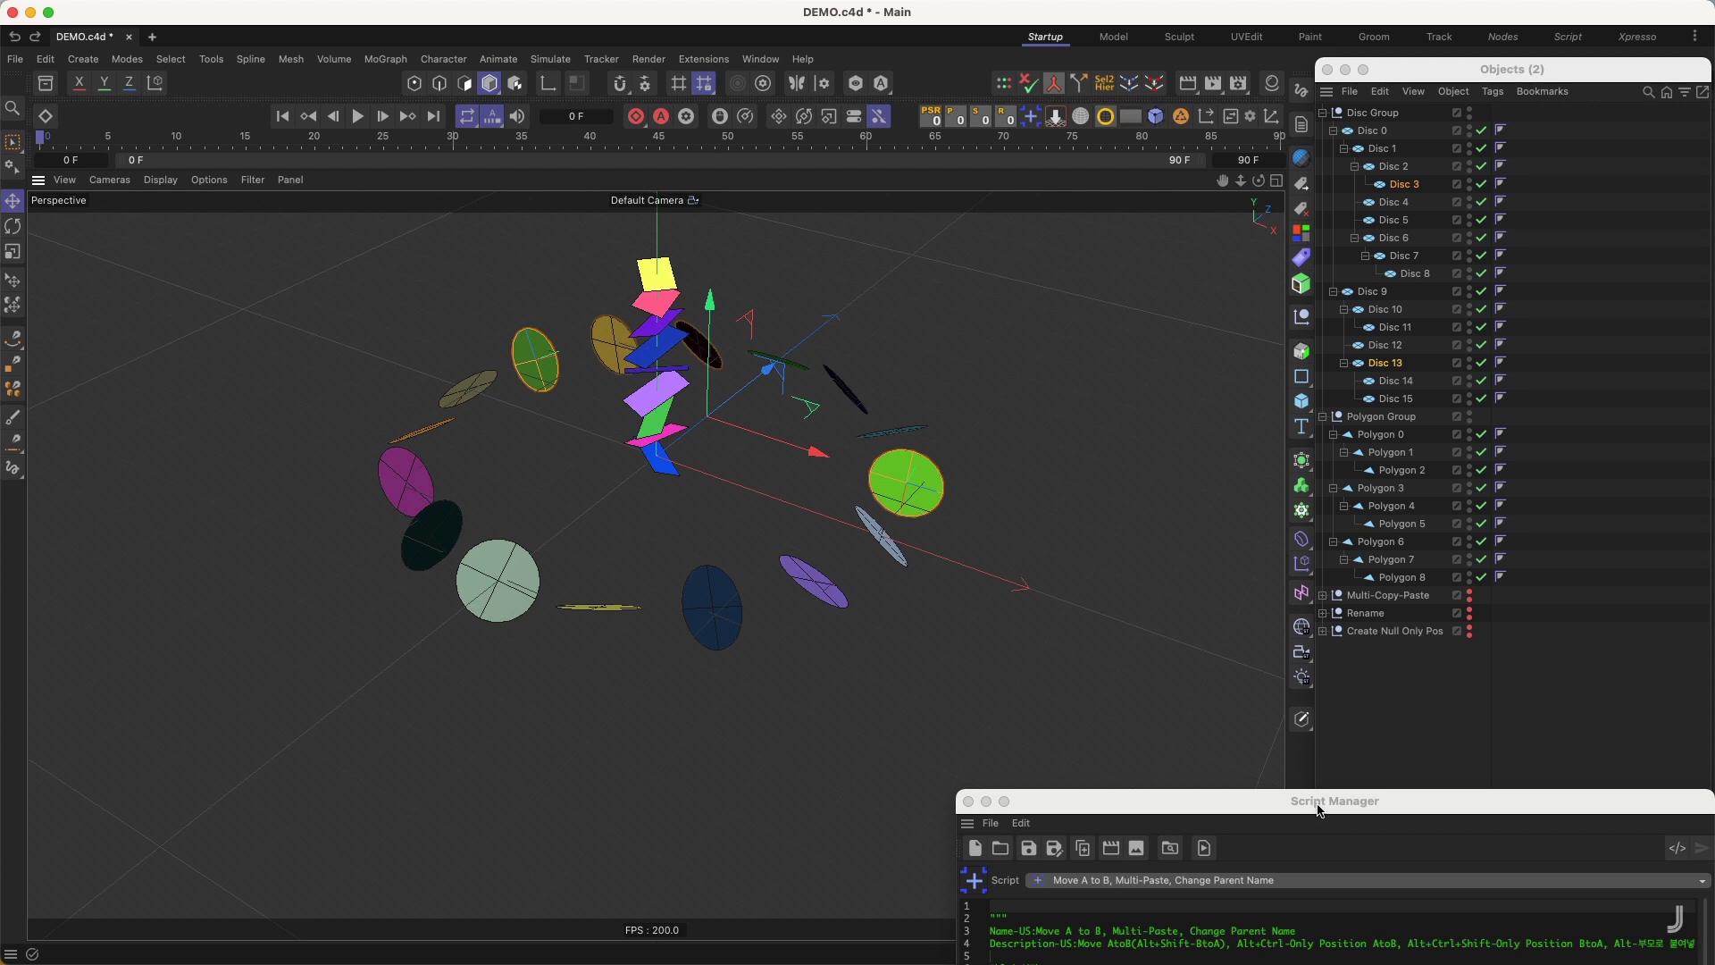
# - Uncover more of the Script Manager to read the script's shortcut notes, and clear the object selection
pyautogui.moveTo(1324, 801); pyautogui.dragTo(1354, 728)
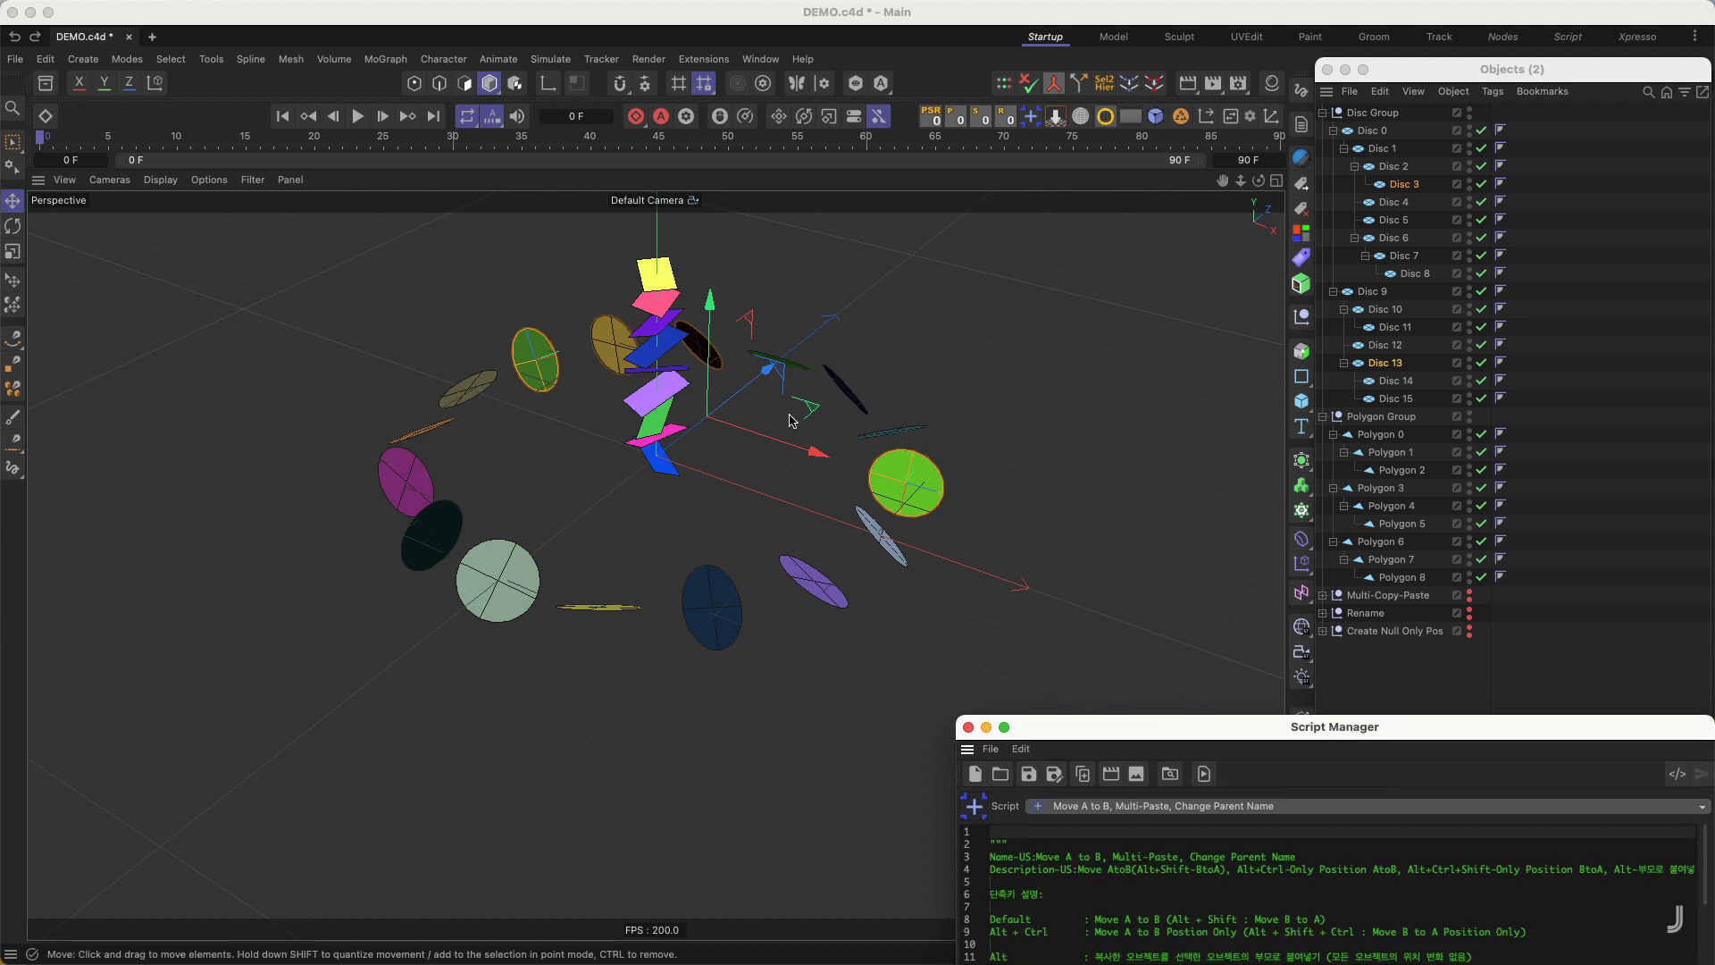
pyautogui.moveTo(754, 392)
pyautogui.keyDown('alt'); pyautogui.mouseDown()
pyautogui.moveTo(734, 387)
pyautogui.moveTo(761, 472)
pyautogui.moveTo(800, 517)
pyautogui.mouseUp(); pyautogui.keyUp('alt')
pyautogui.click(800, 517)
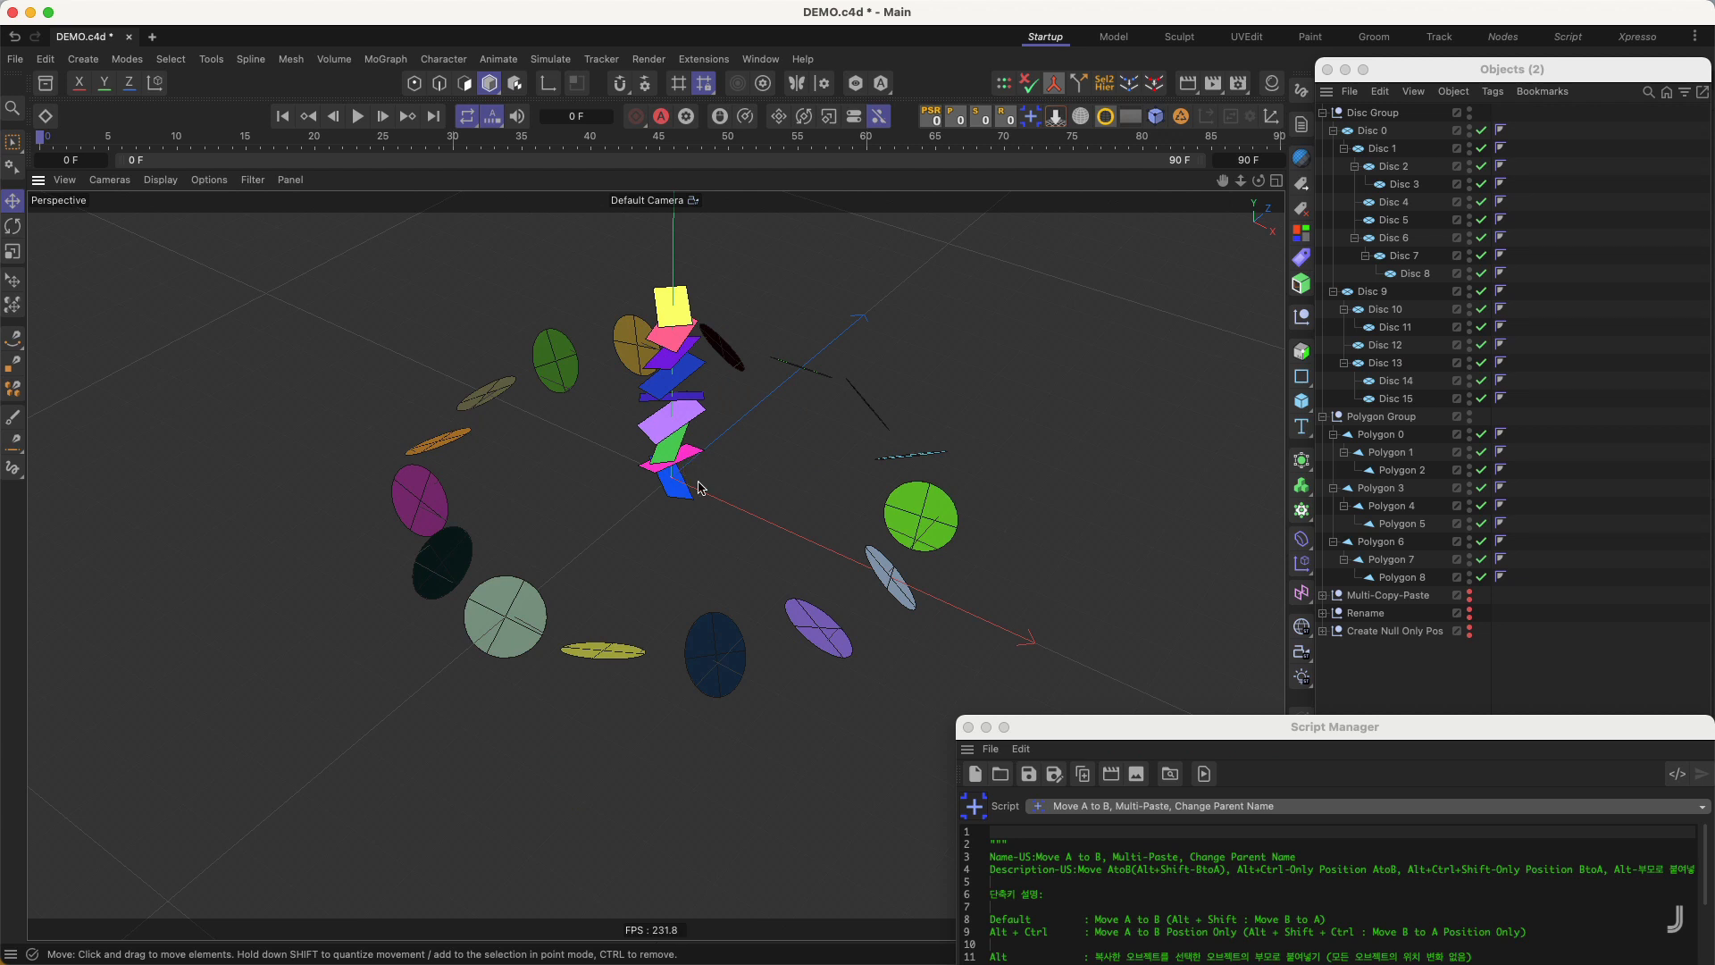
# - Try to run the Move A to B script with only Disc 13 selected, and dismiss the message
pyautogui.click(570, 366)
pyautogui.click(1030, 116)
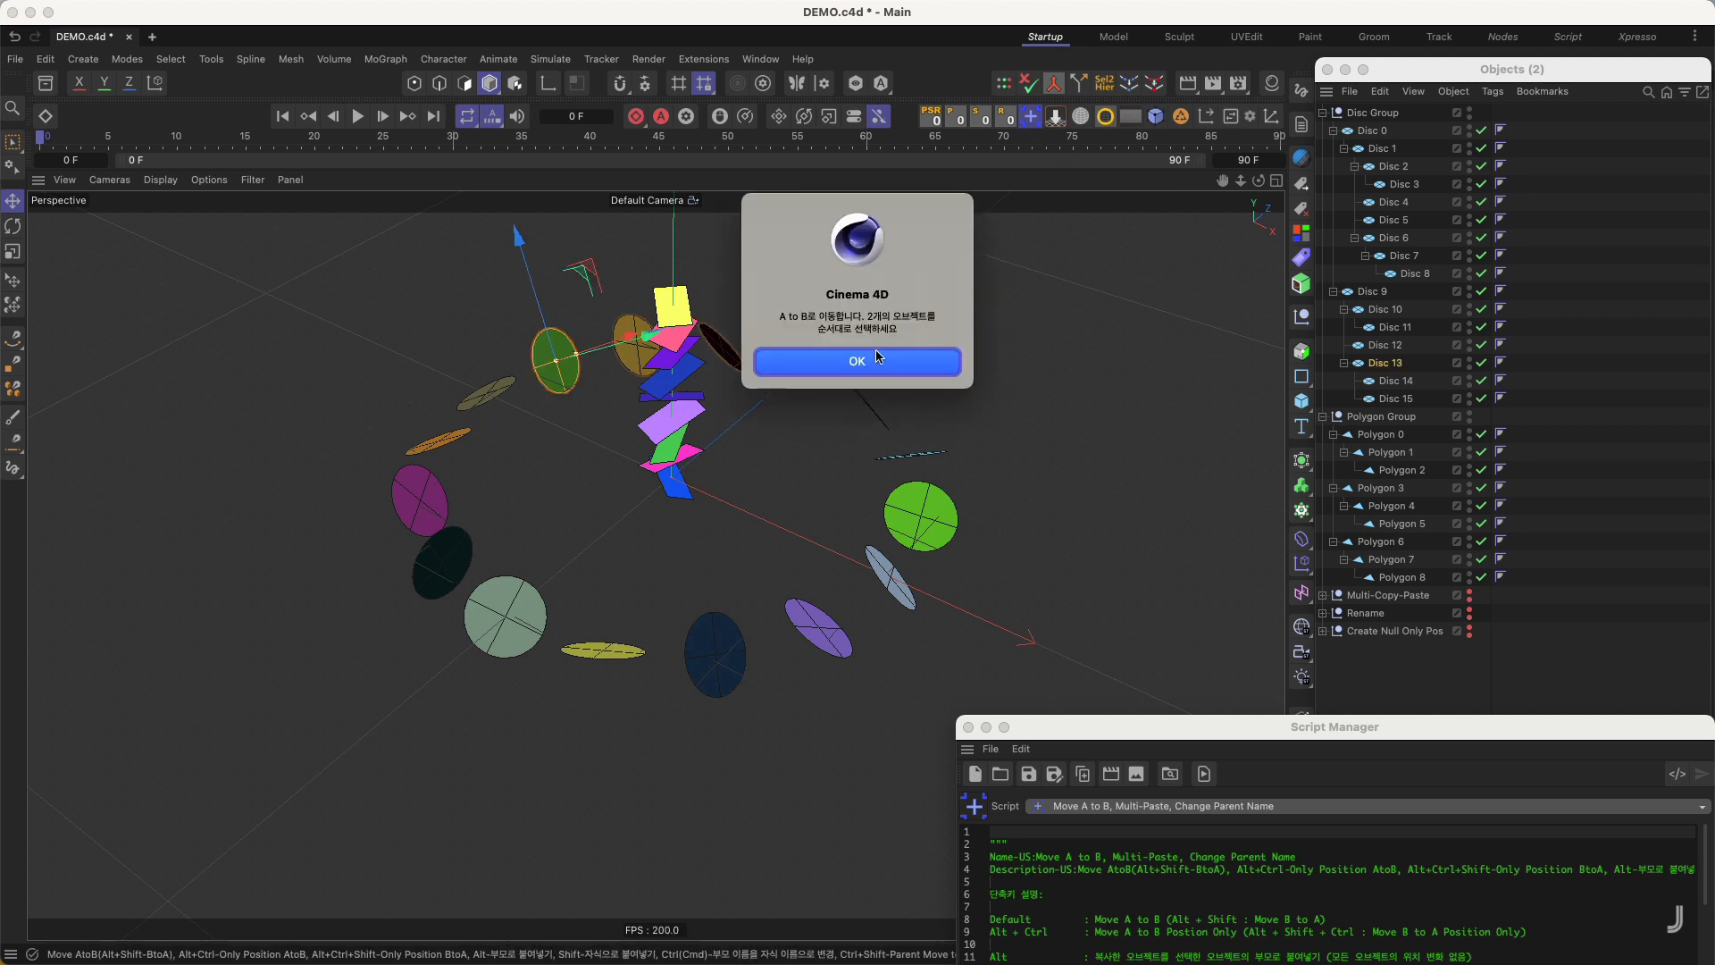
pyautogui.click(855, 367)
# - Try to run the Move A to B script with Disc 13, Polygon 8 and Polygon 7 selected, and clear the selection
pyautogui.keyDown('shift'); pyautogui.click(677, 312); pyautogui.keyUp('shift')
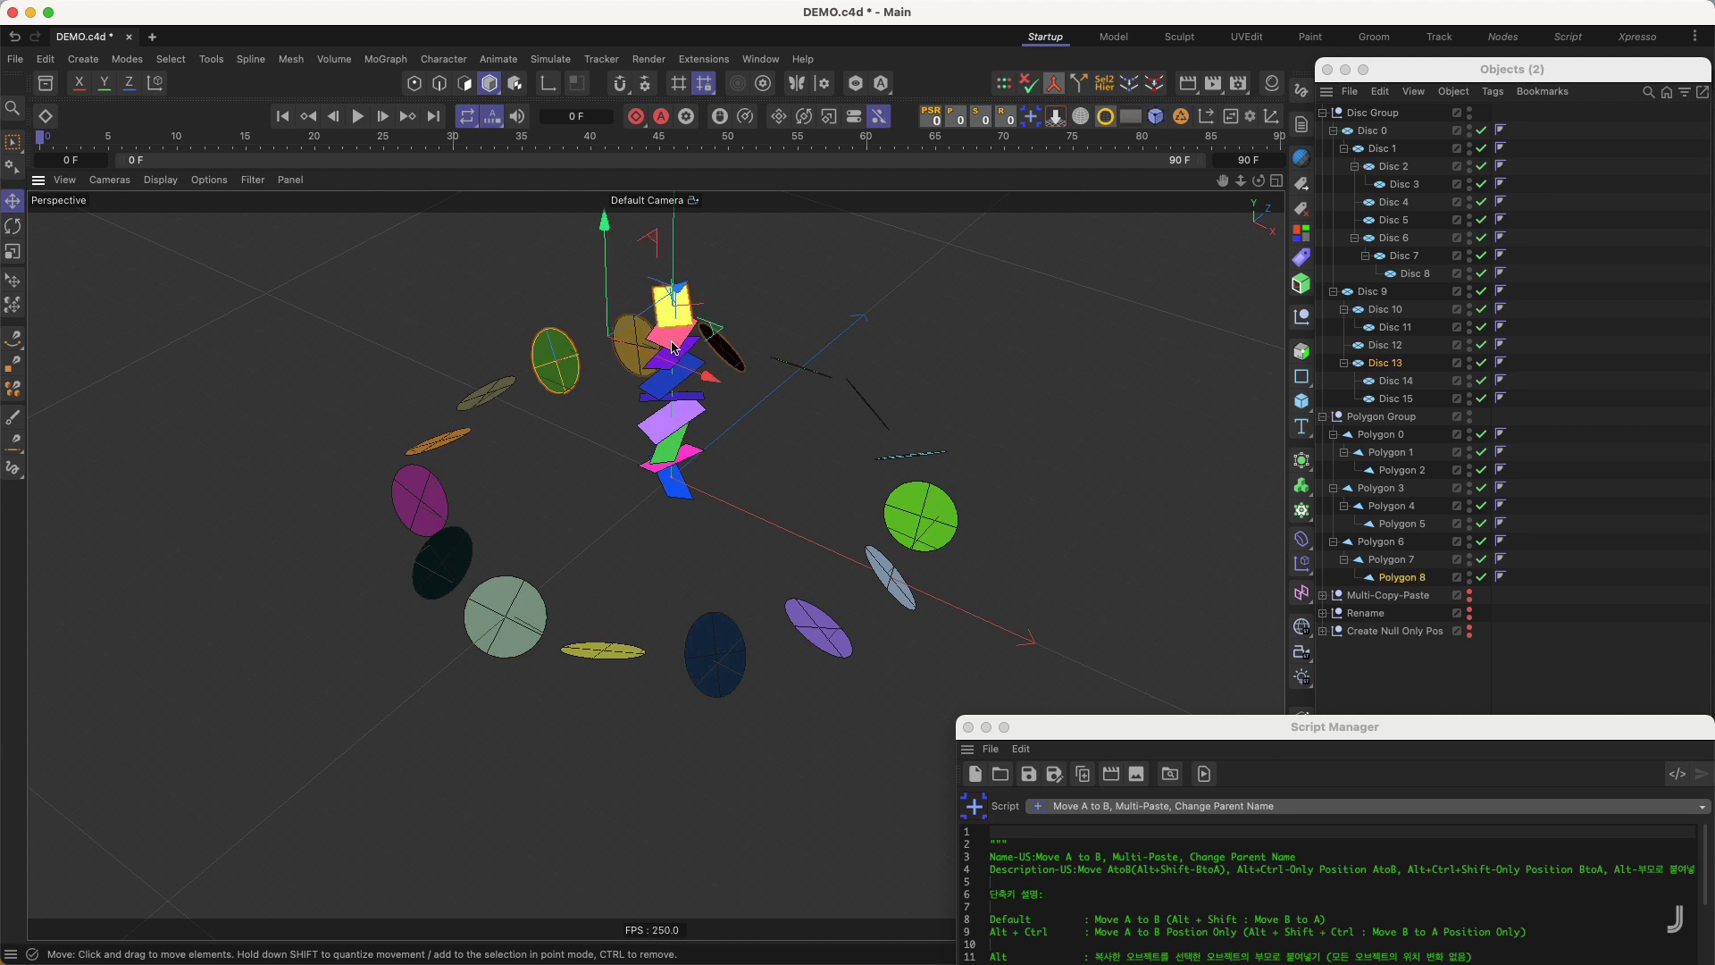
pyautogui.keyDown('shift'); pyautogui.click(676, 340); pyautogui.keyUp('shift')
pyautogui.click(1030, 116)
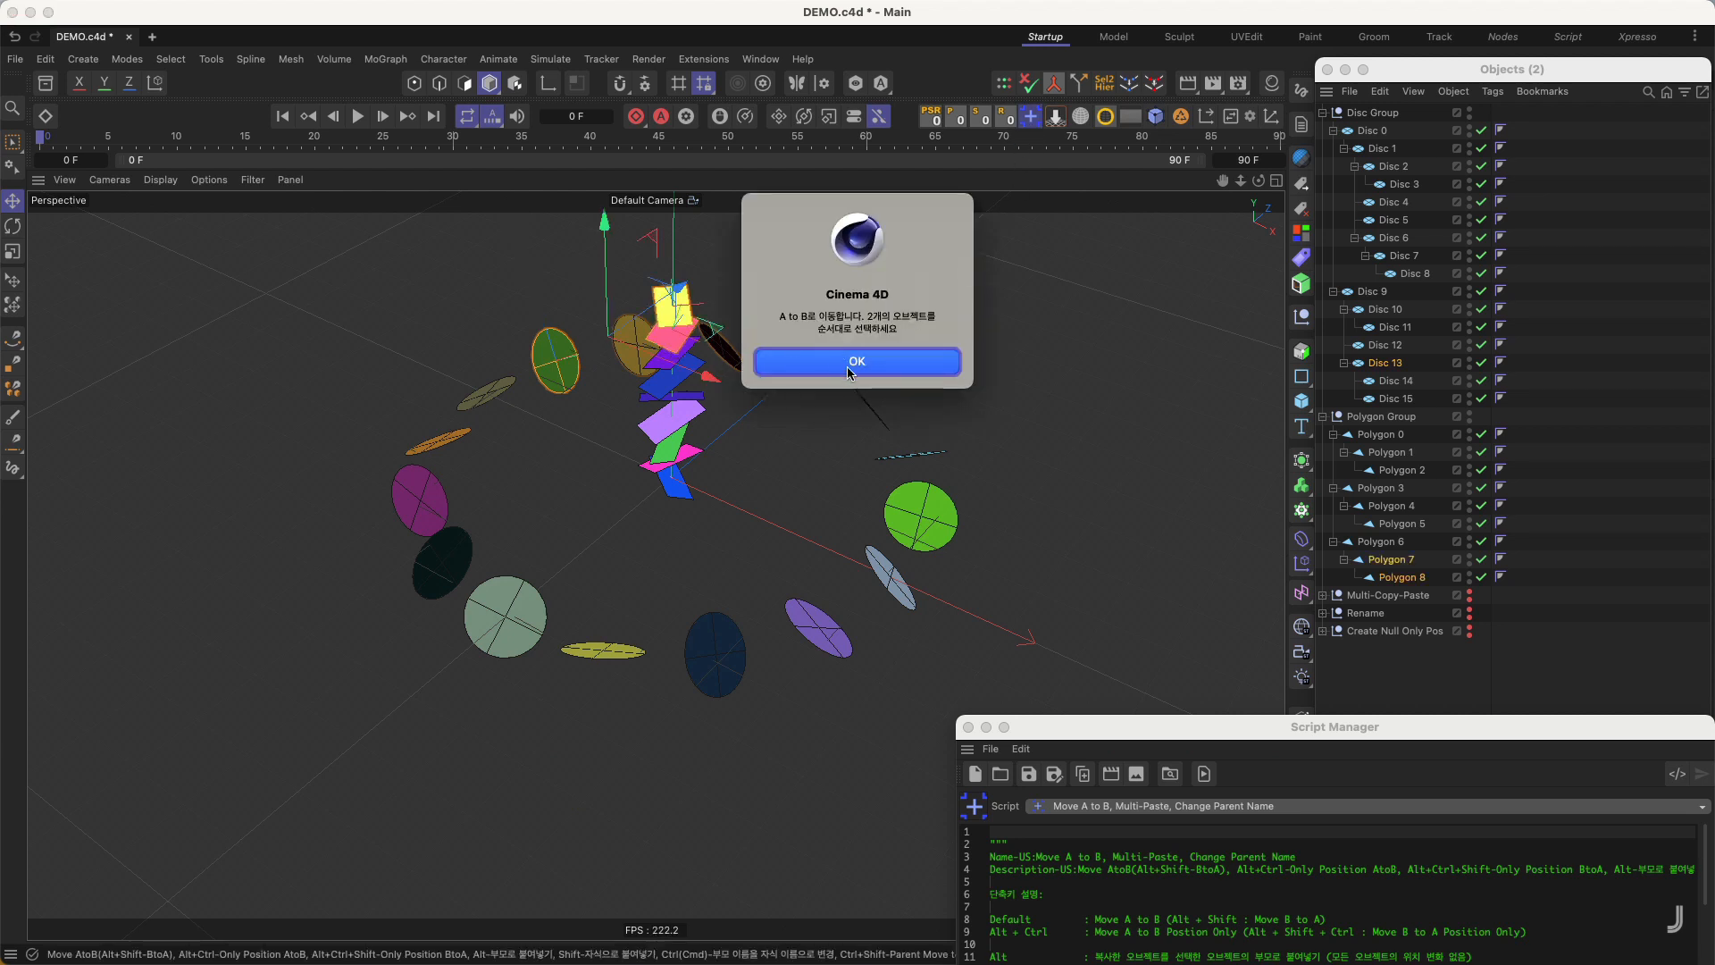
pyautogui.click(848, 362)
pyautogui.click(622, 453)
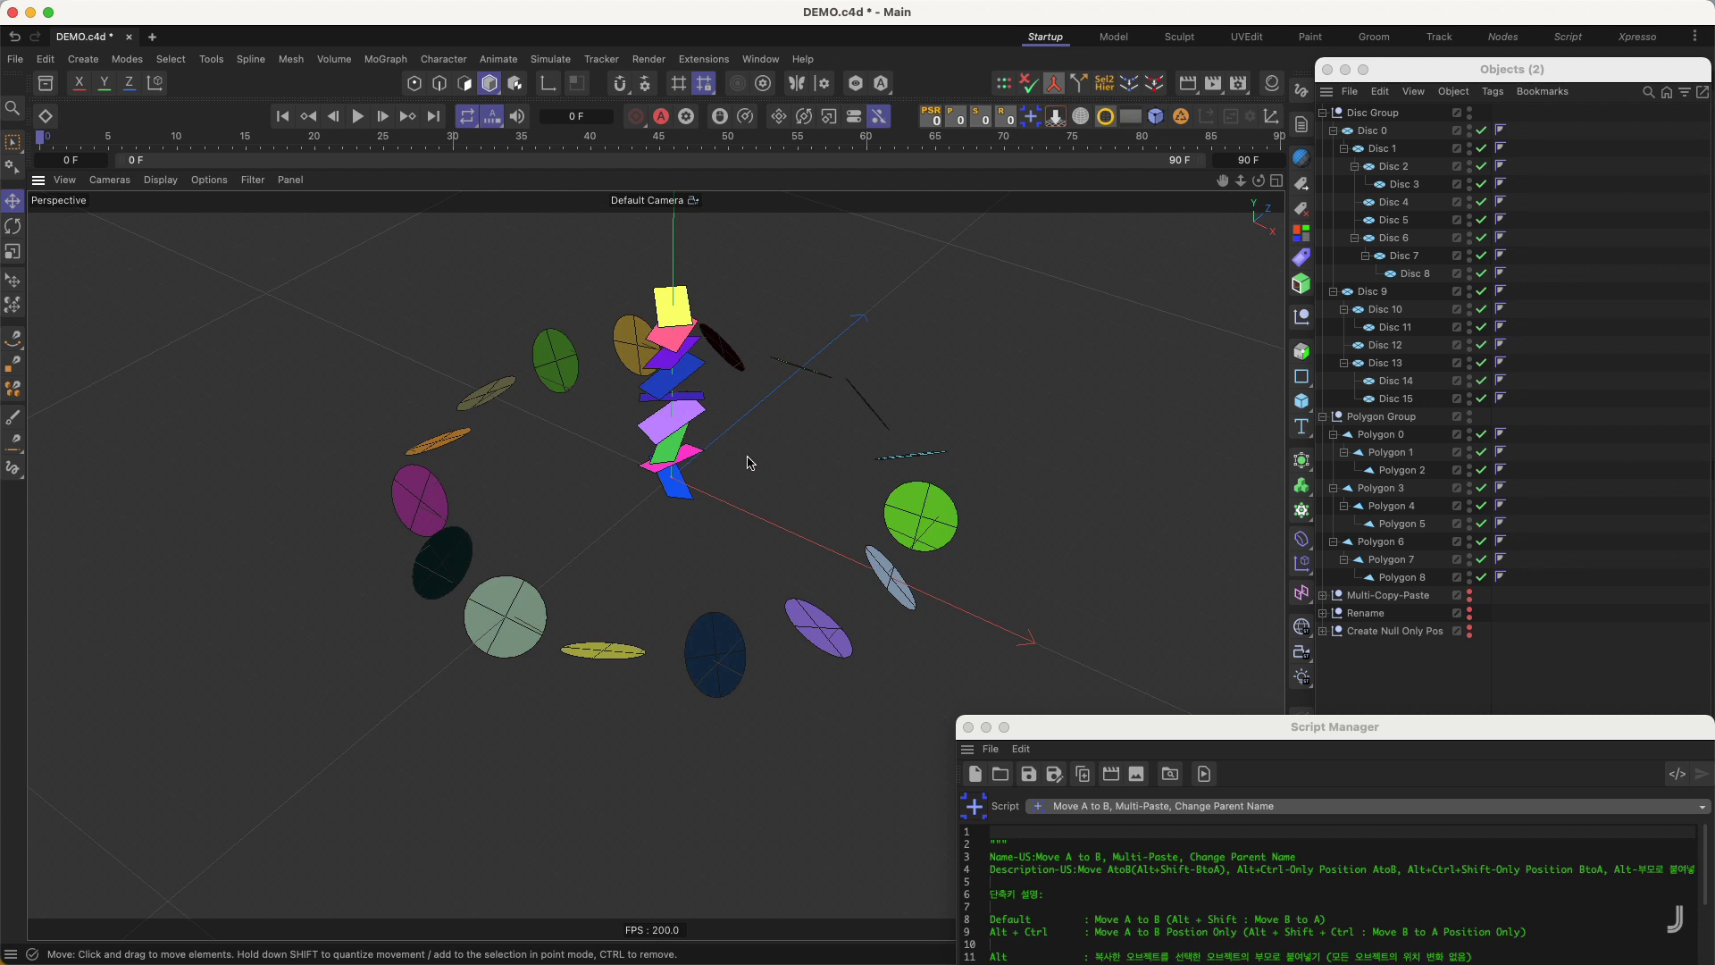
# - Close the floating Objects (2) window and hide the Disc Group and Polygon Group
pyautogui.keyDown('alt'); pyautogui.moveTo(749, 462); pyautogui.dragTo(798, 439); pyautogui.keyUp('alt')
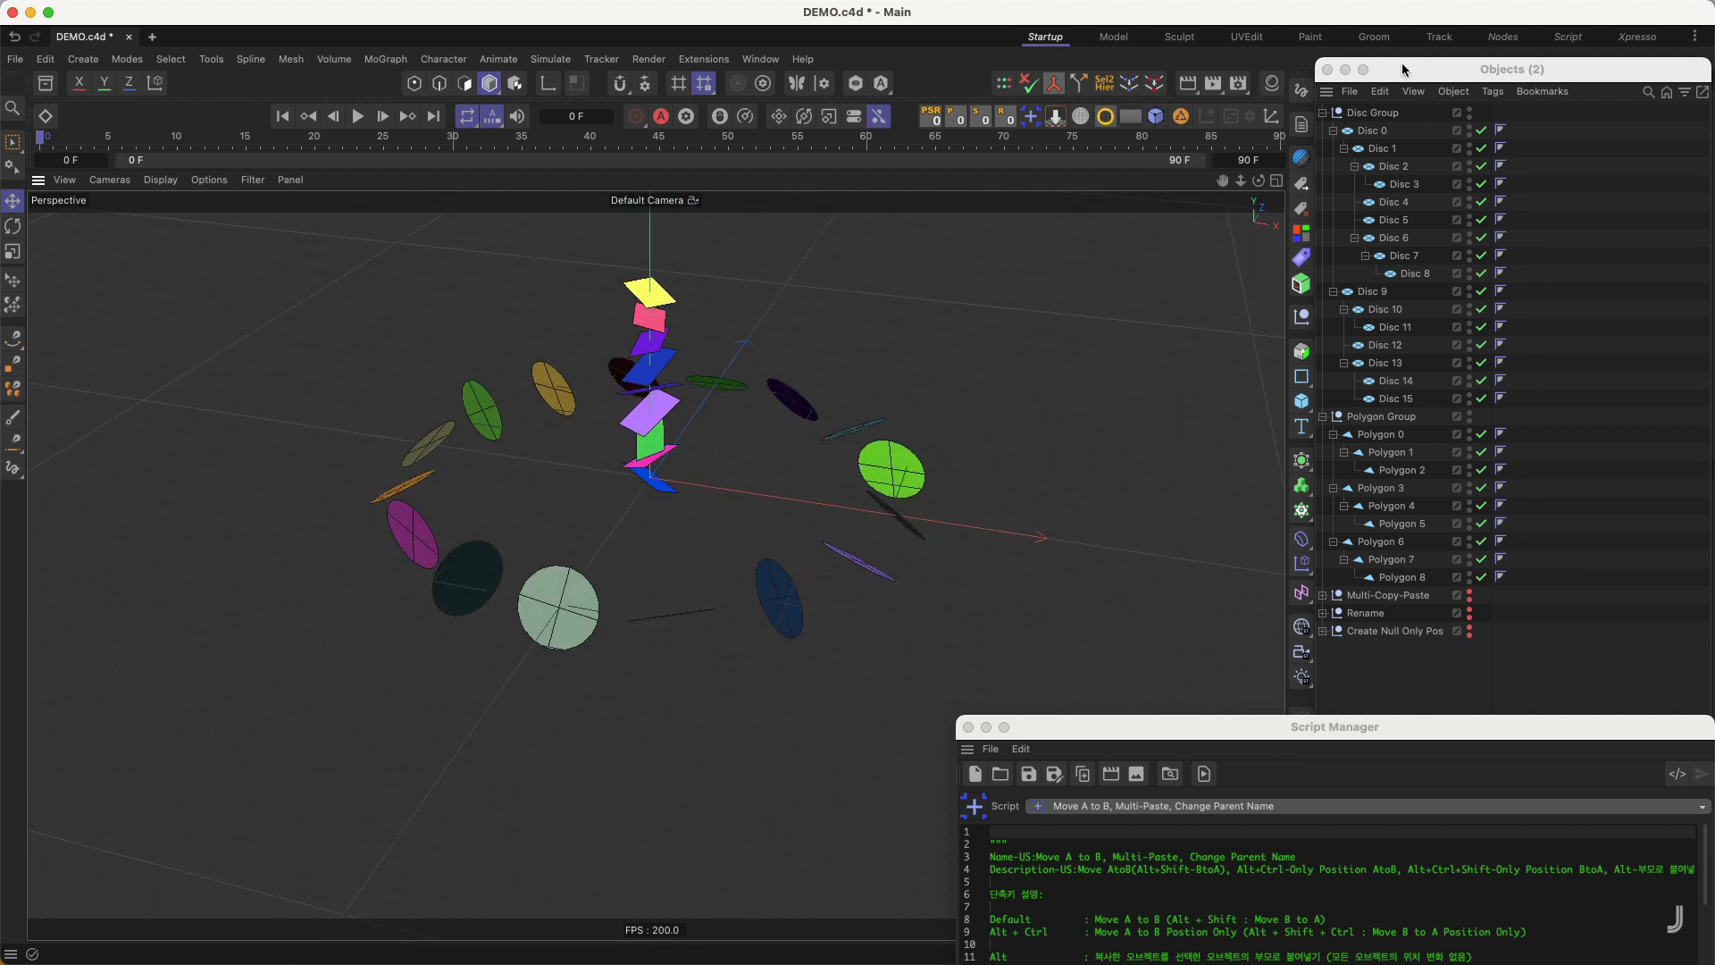
pyautogui.moveTo(1403, 68); pyautogui.dragTo(1319, 68)
pyautogui.click(1304, 67)
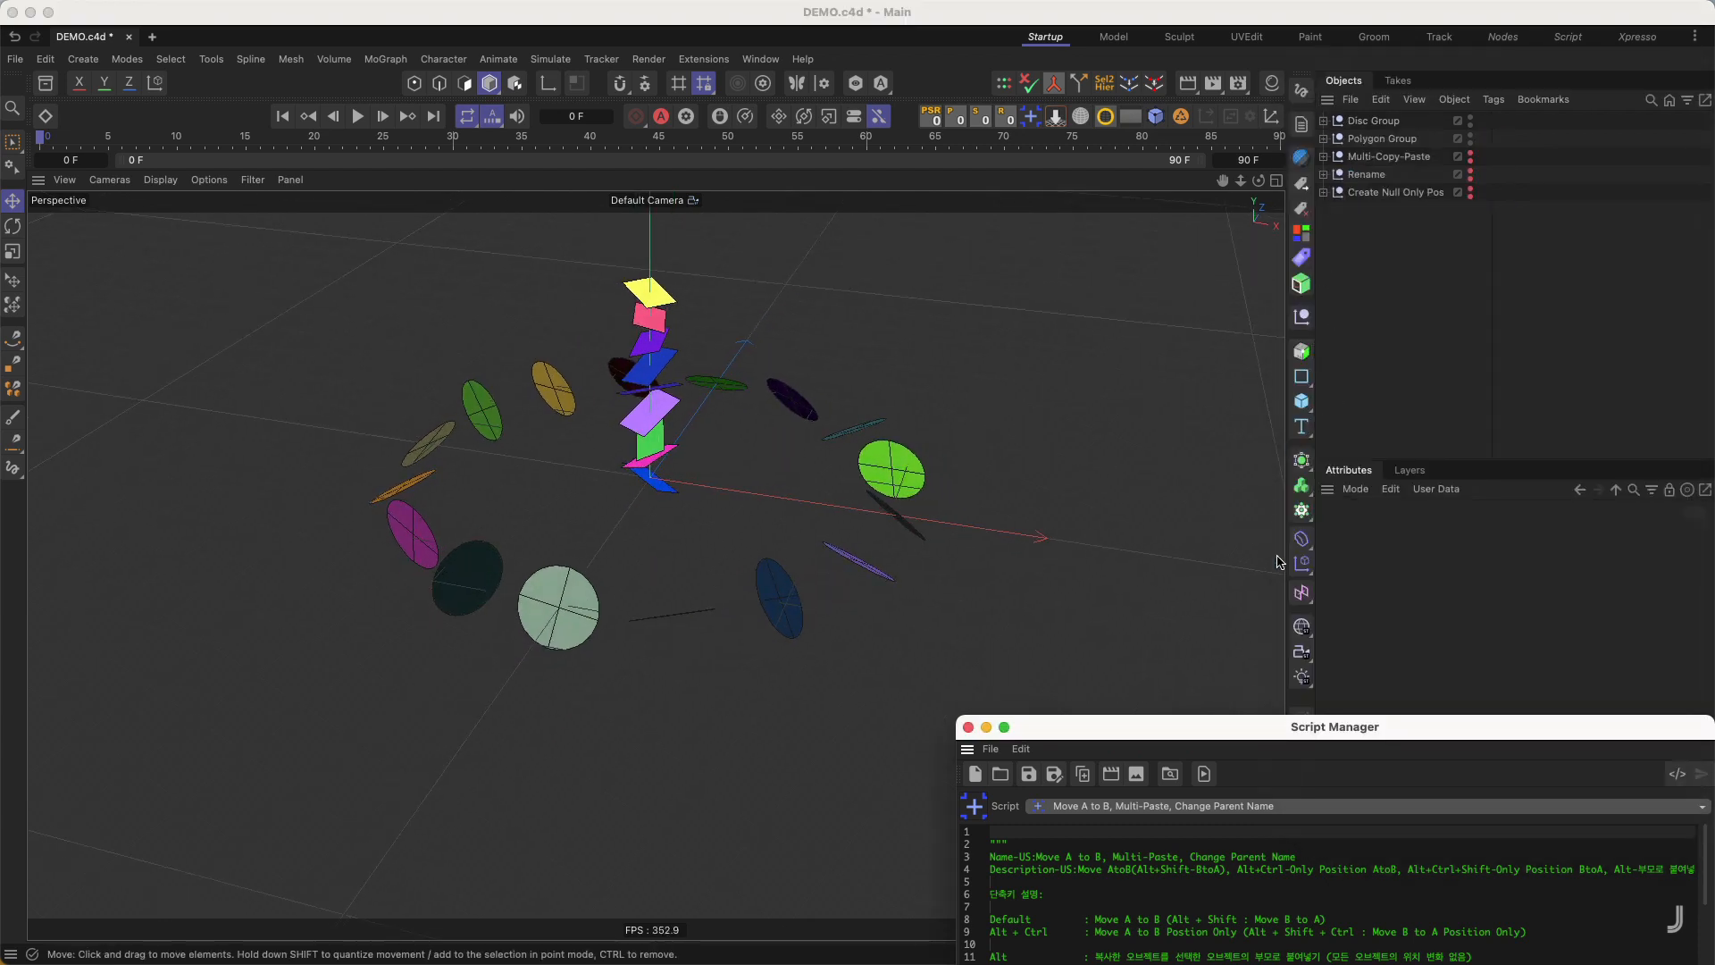
pyautogui.click(1414, 121)
pyautogui.keyDown('shift'); pyautogui.click(1394, 138); pyautogui.keyUp('shift')
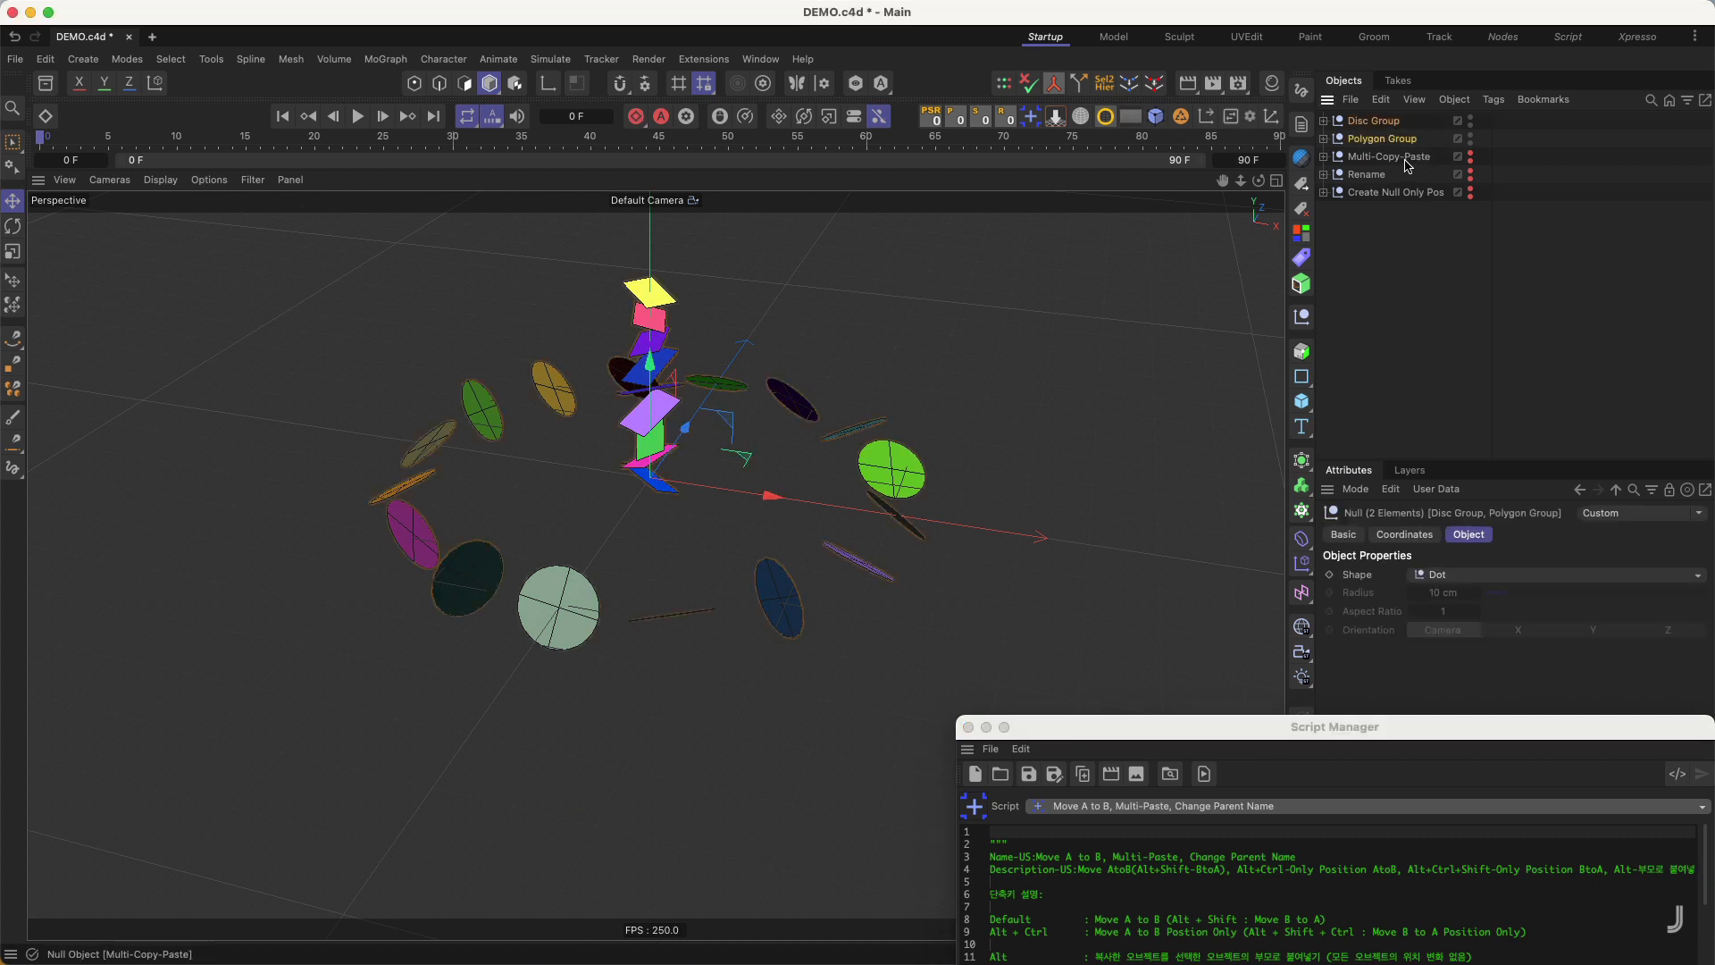
pyautogui.hotkey('ctrl', 'h')
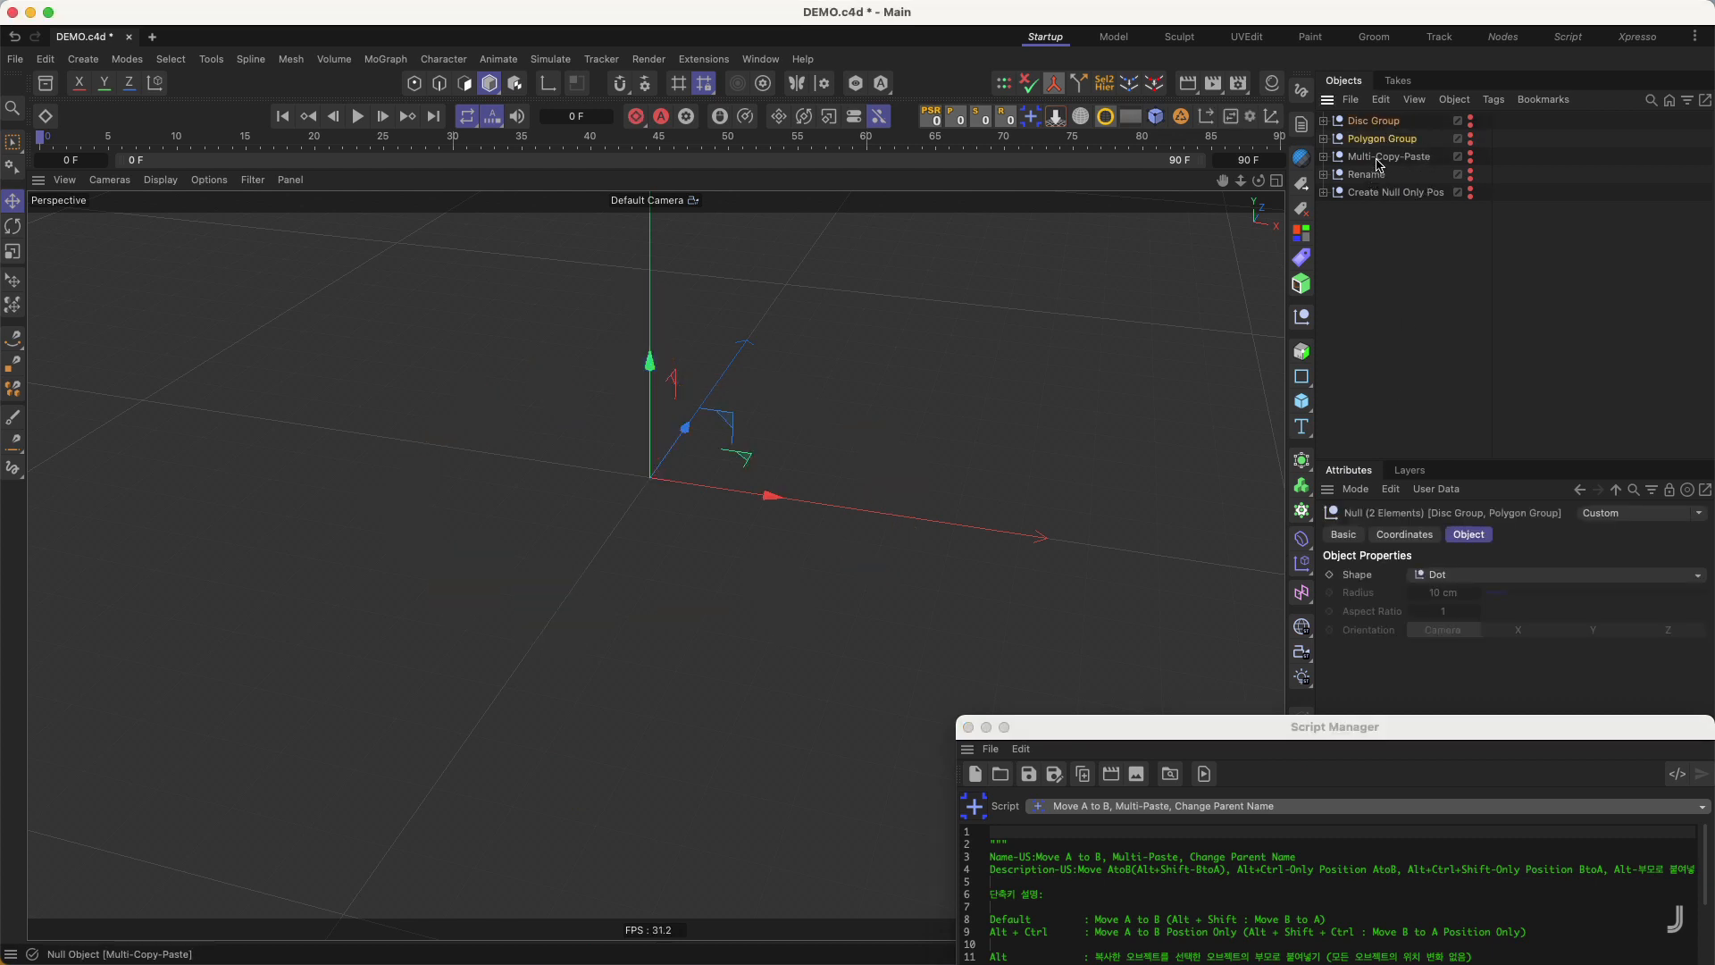
# - Expand the Multi-Copy-Paste group and make it visible in the viewport
pyautogui.click(1377, 156)
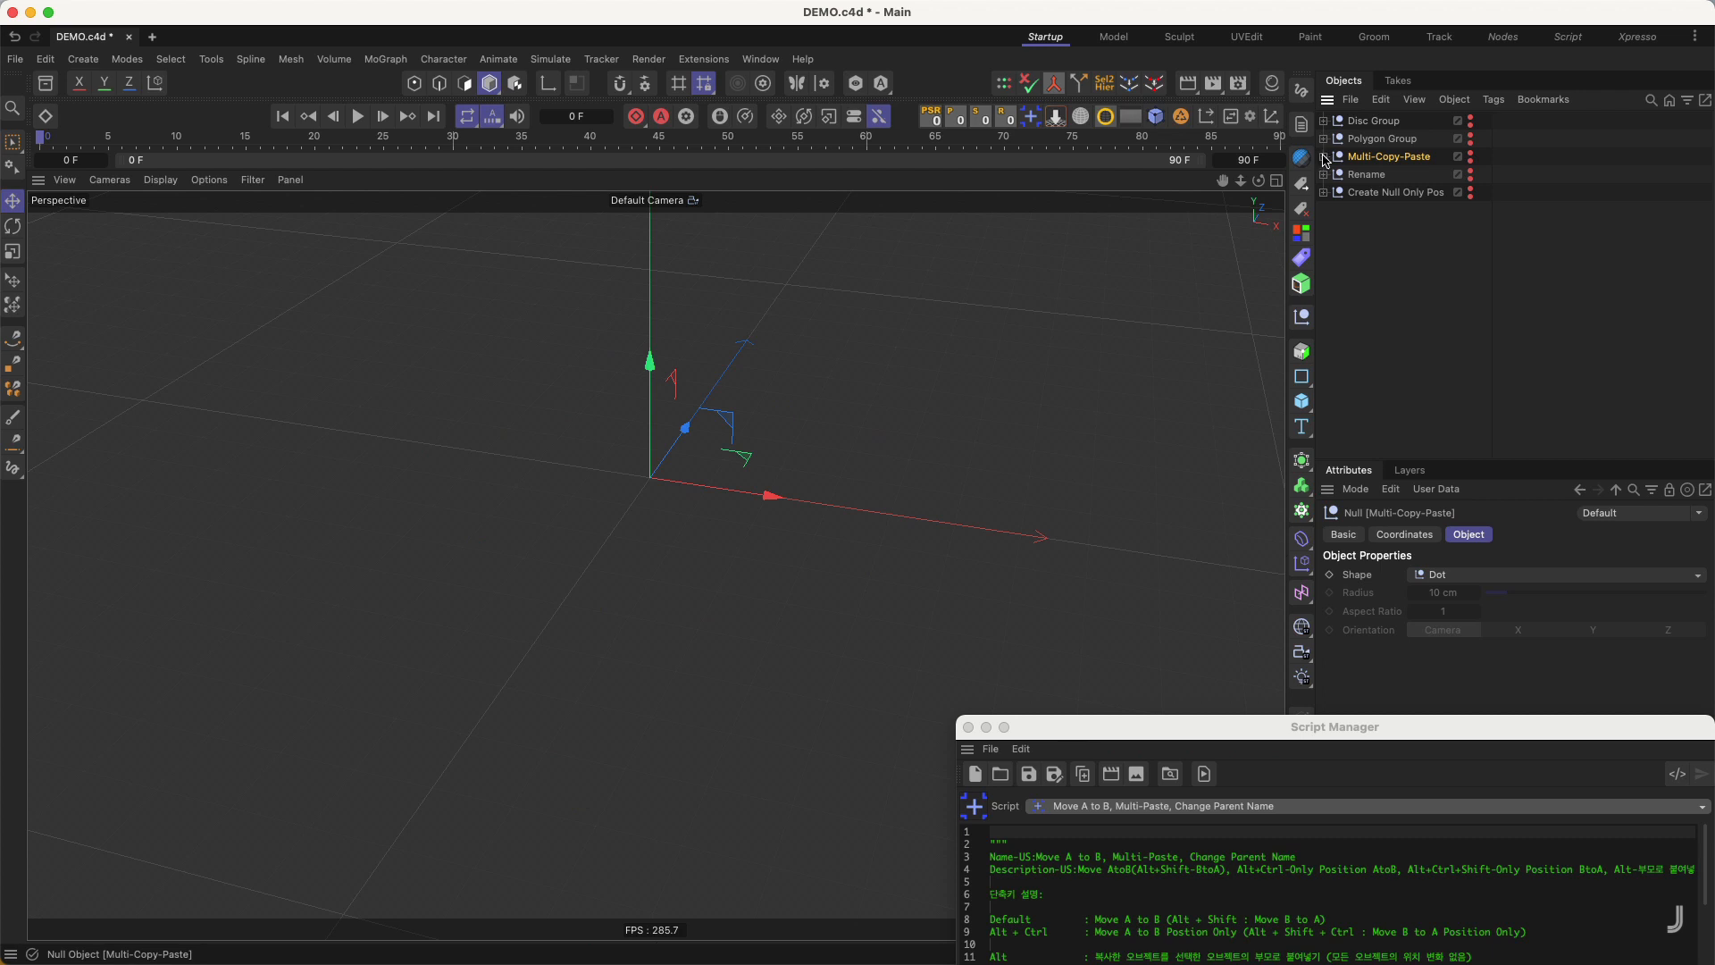
pyautogui.click(1324, 158)
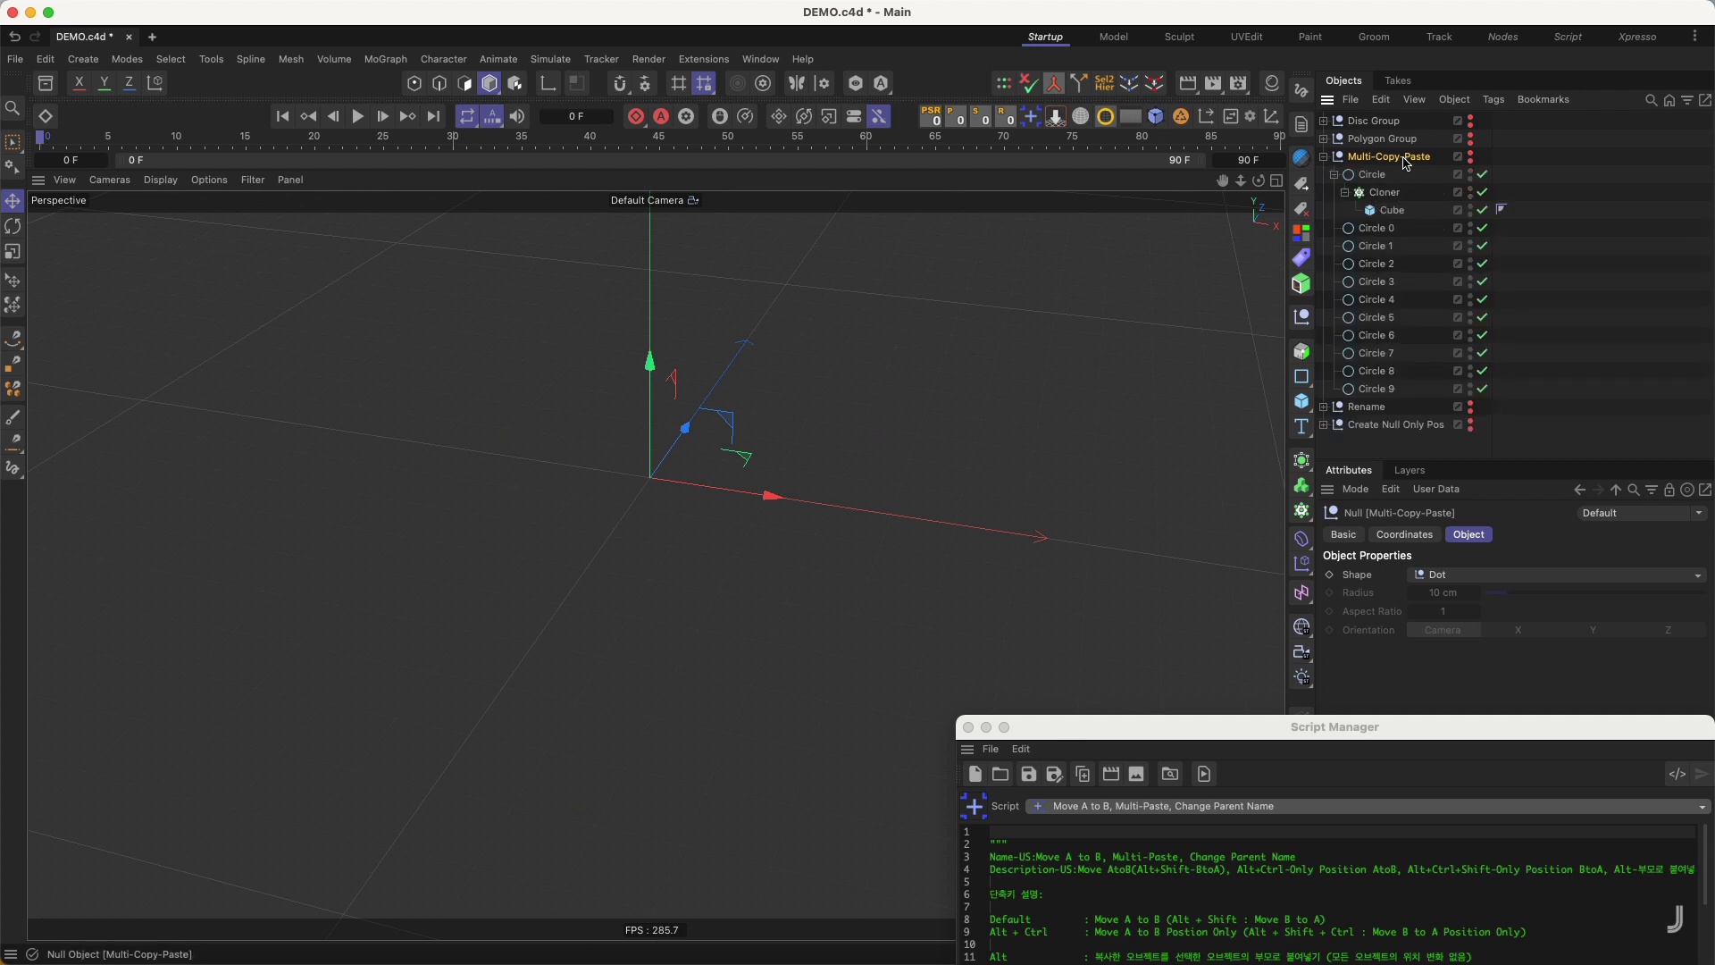
pyautogui.hotkey('ctrl', 'h')
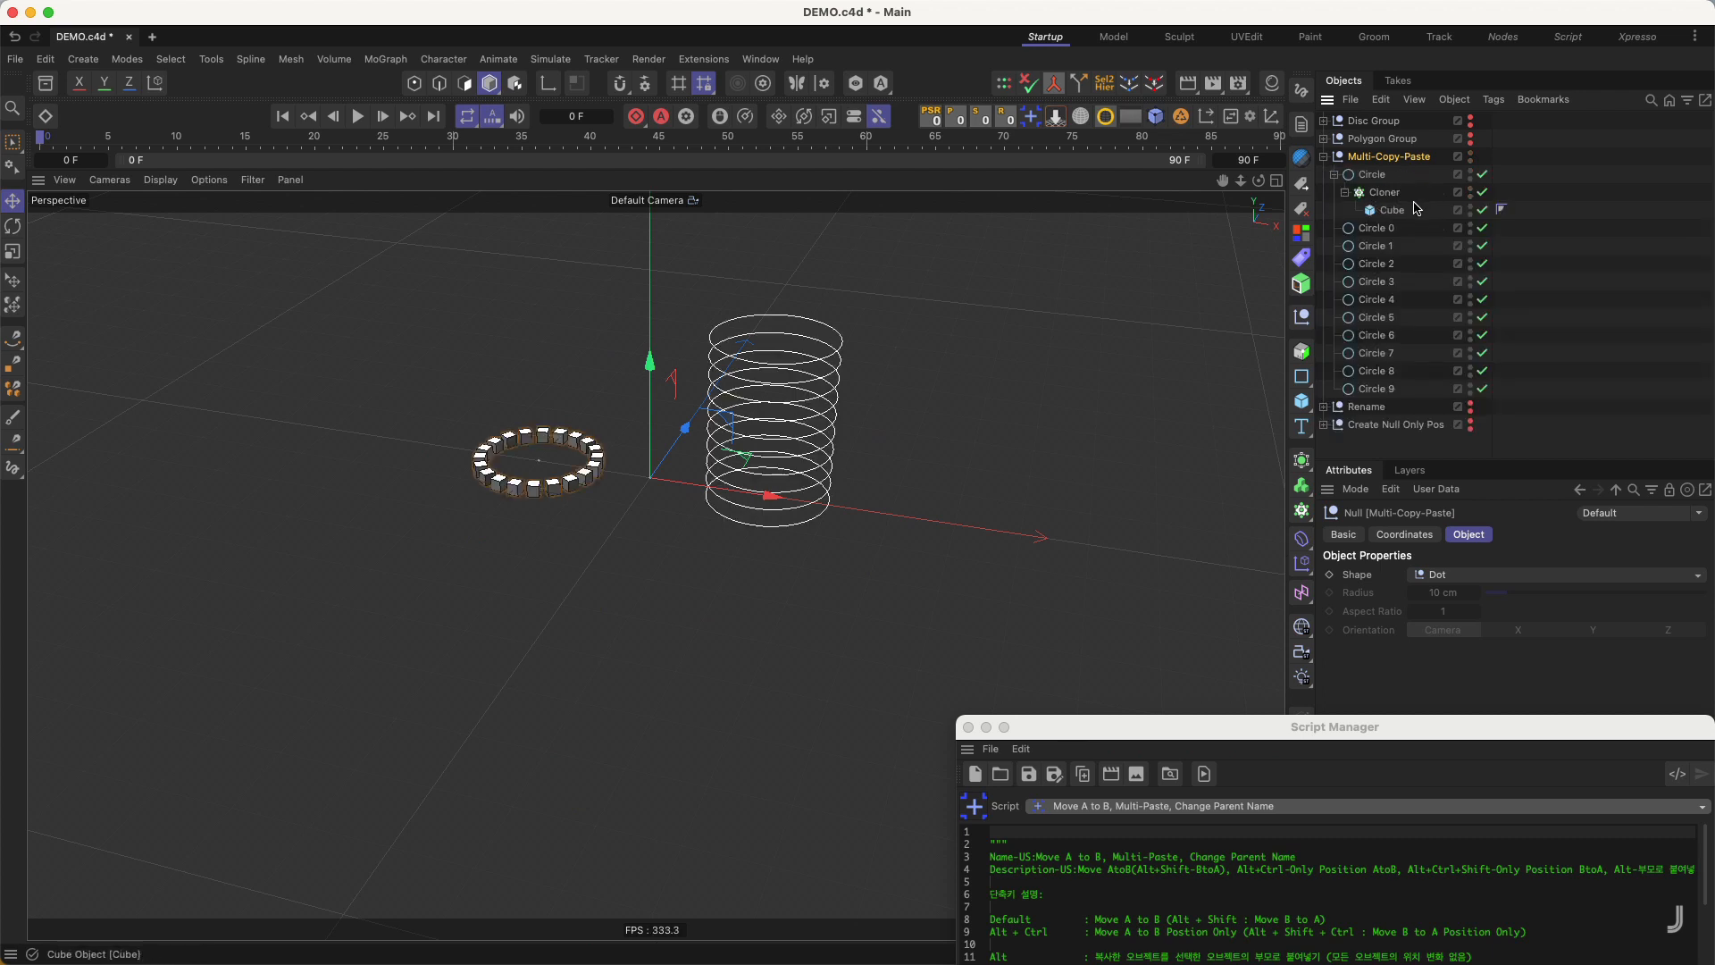
pyautogui.keyDown('alt'); pyautogui.moveTo(773, 429); pyautogui.dragTo(752, 450, button='middle'); pyautogui.keyUp('alt')
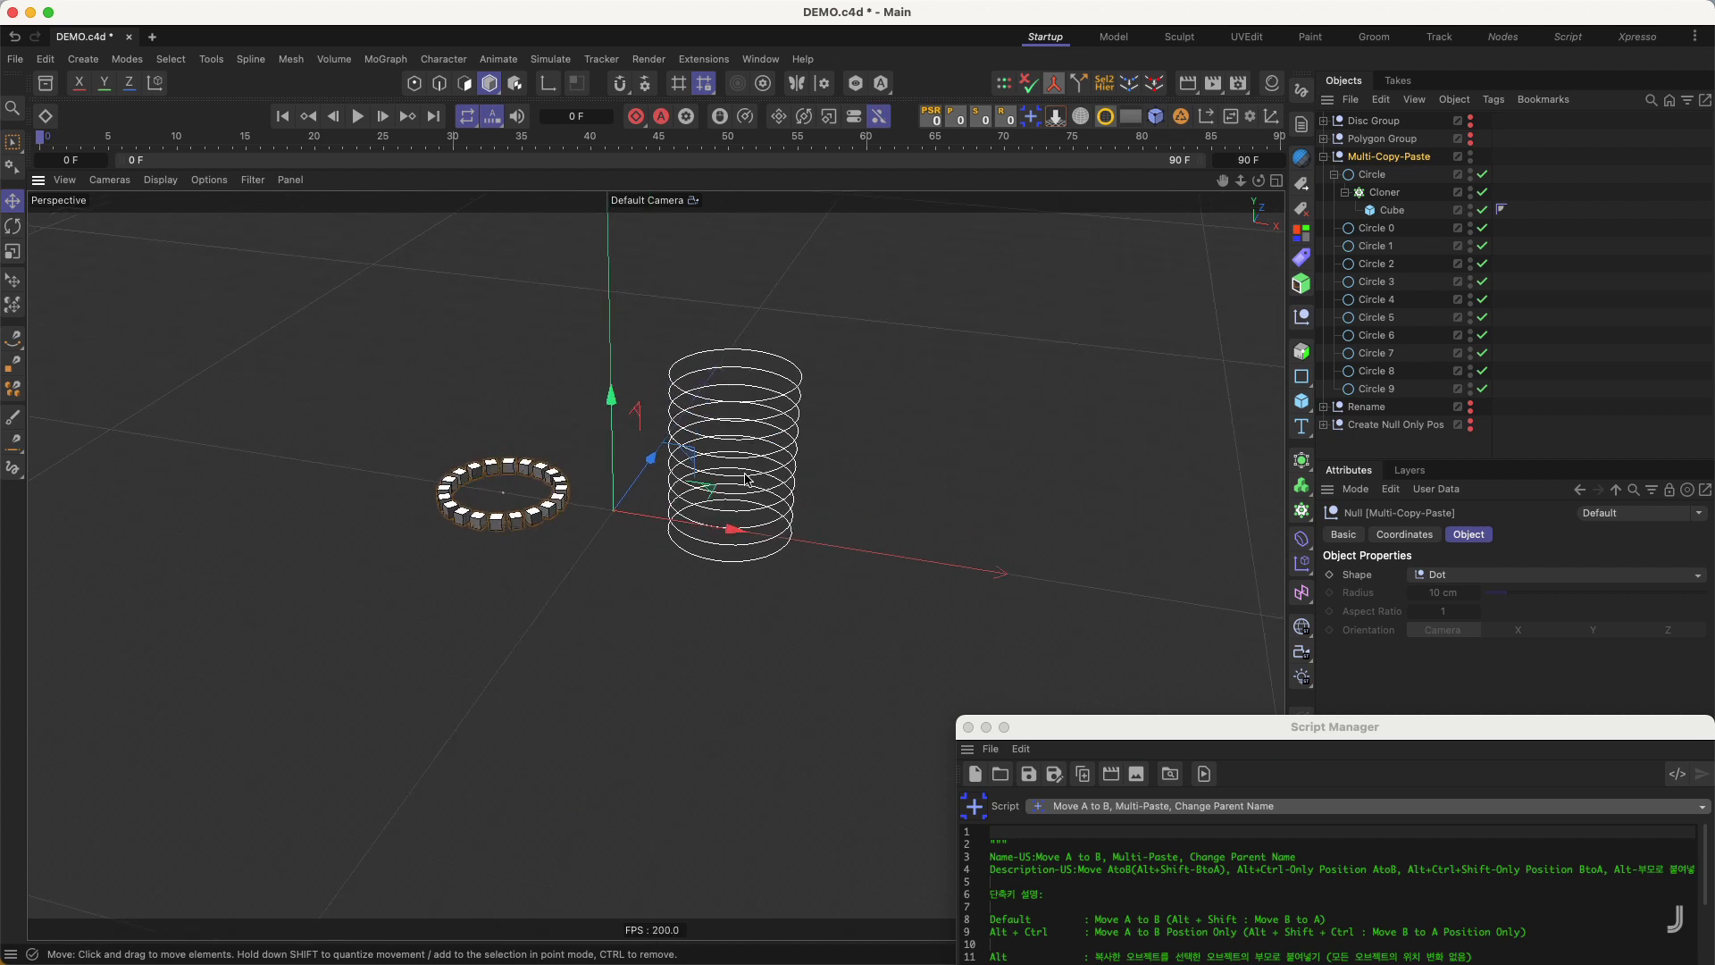
pyautogui.keyDown('alt'); pyautogui.moveTo(744, 471); pyautogui.dragTo(739, 464); pyautogui.keyUp('alt')
pyautogui.keyDown('alt'); pyautogui.moveTo(736, 462); pyautogui.dragTo(735, 454, button='middle'); pyautogui.keyUp('alt')
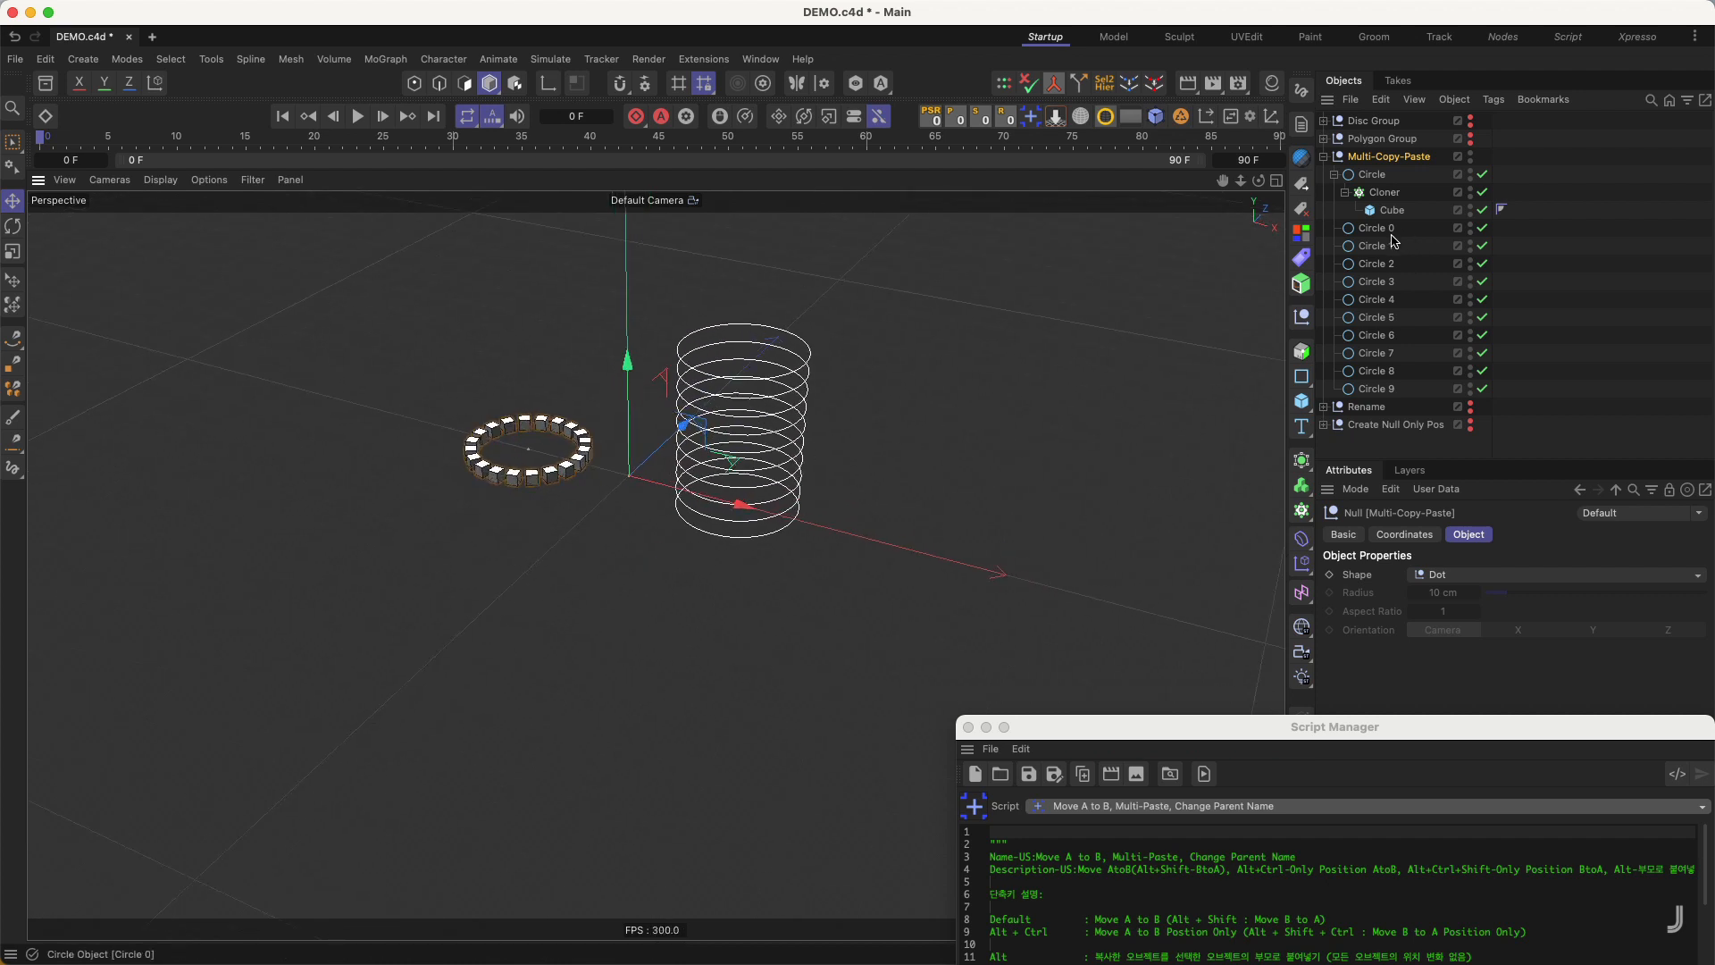
# - Select Circle 0 through Circle 9, try to add a Circle spline to them, and undo the attempt
pyautogui.click(1380, 246)
pyautogui.click(1381, 264)
pyautogui.click(1383, 281)
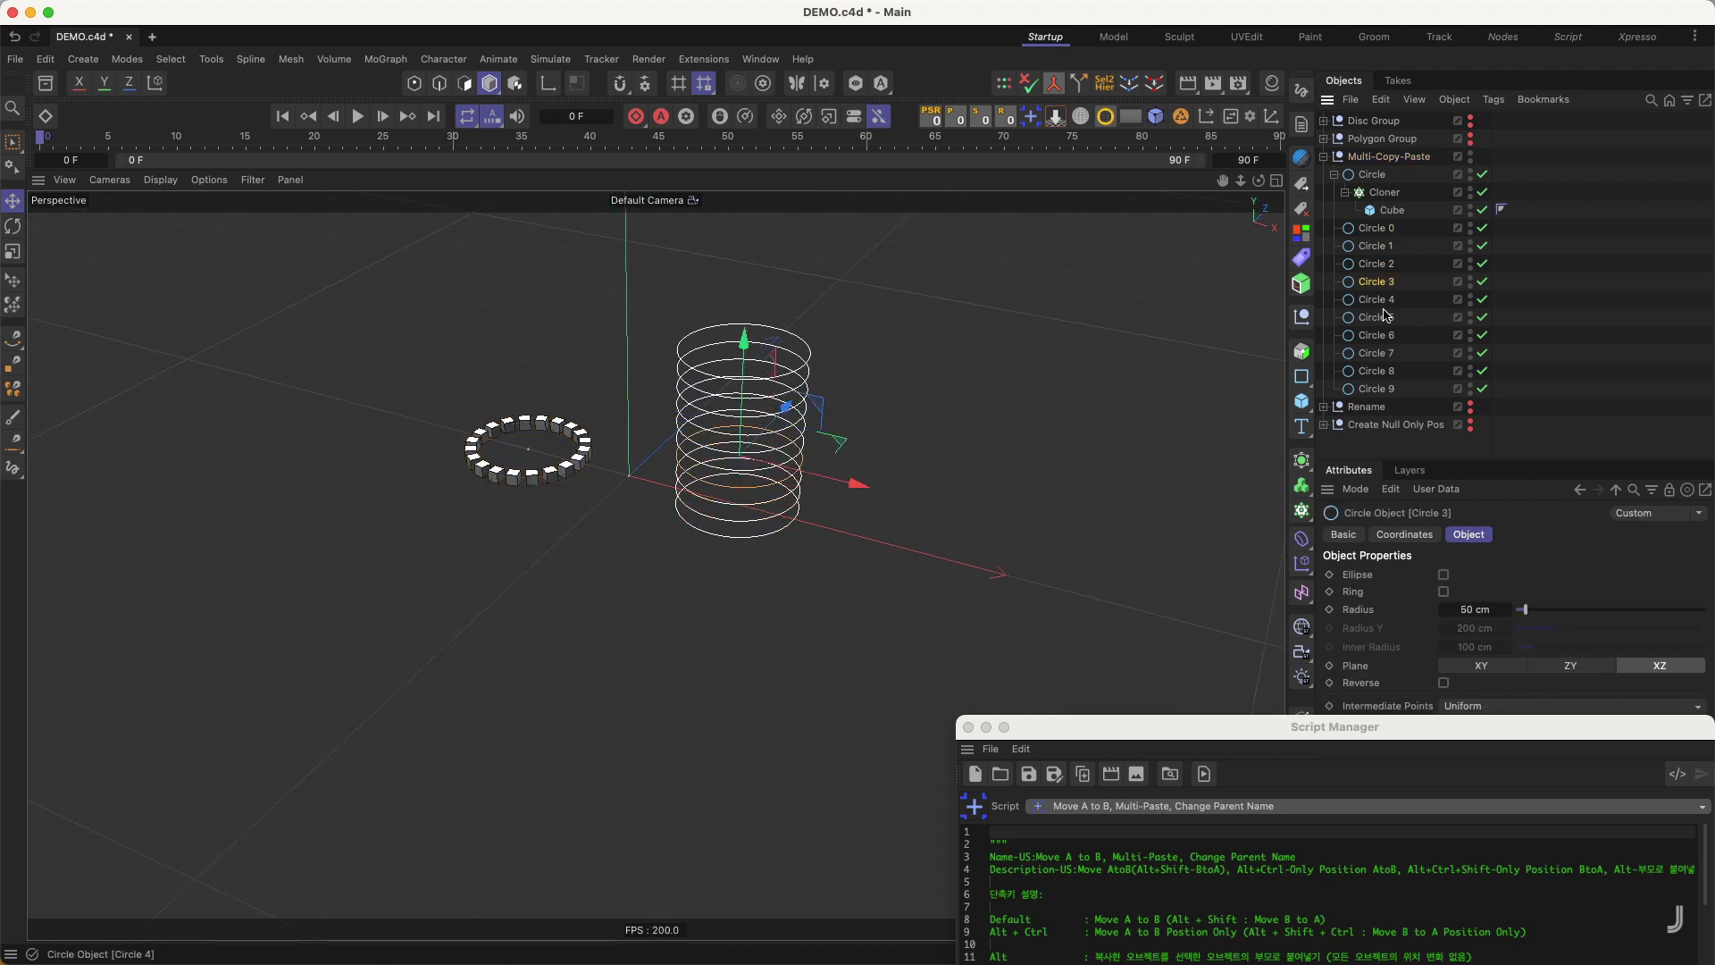
pyautogui.click(1384, 299)
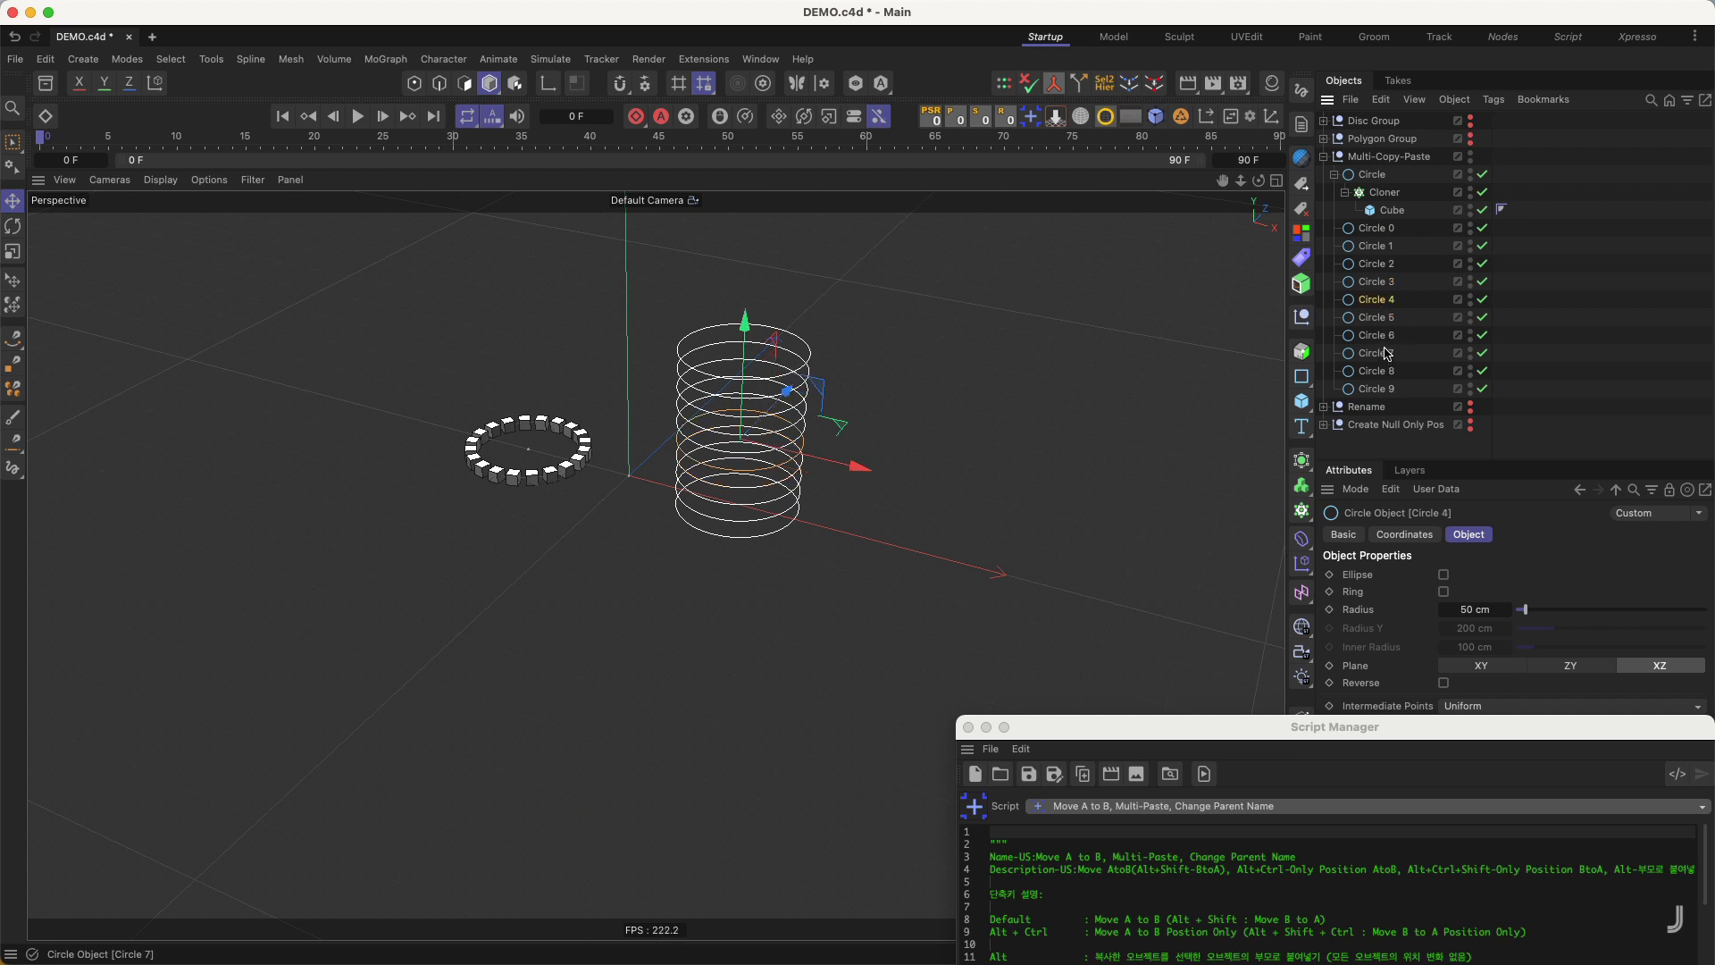
pyautogui.moveTo(1384, 243); pyautogui.dragTo(1383, 394)
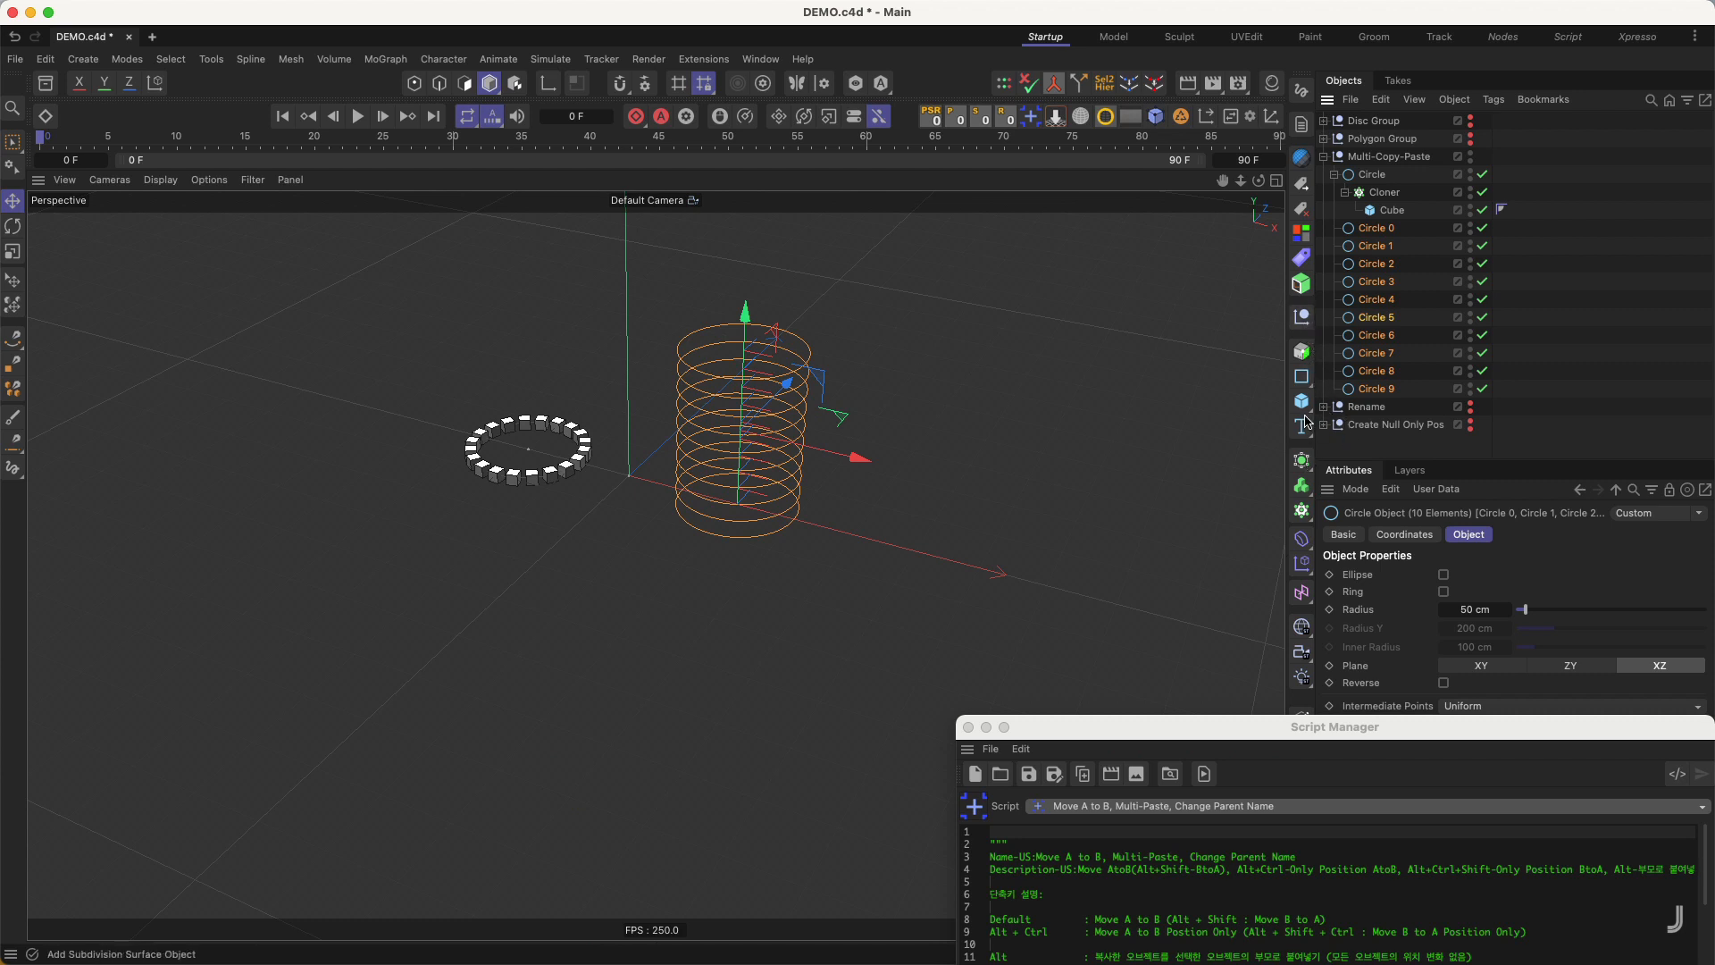
pyautogui.click(1302, 377)
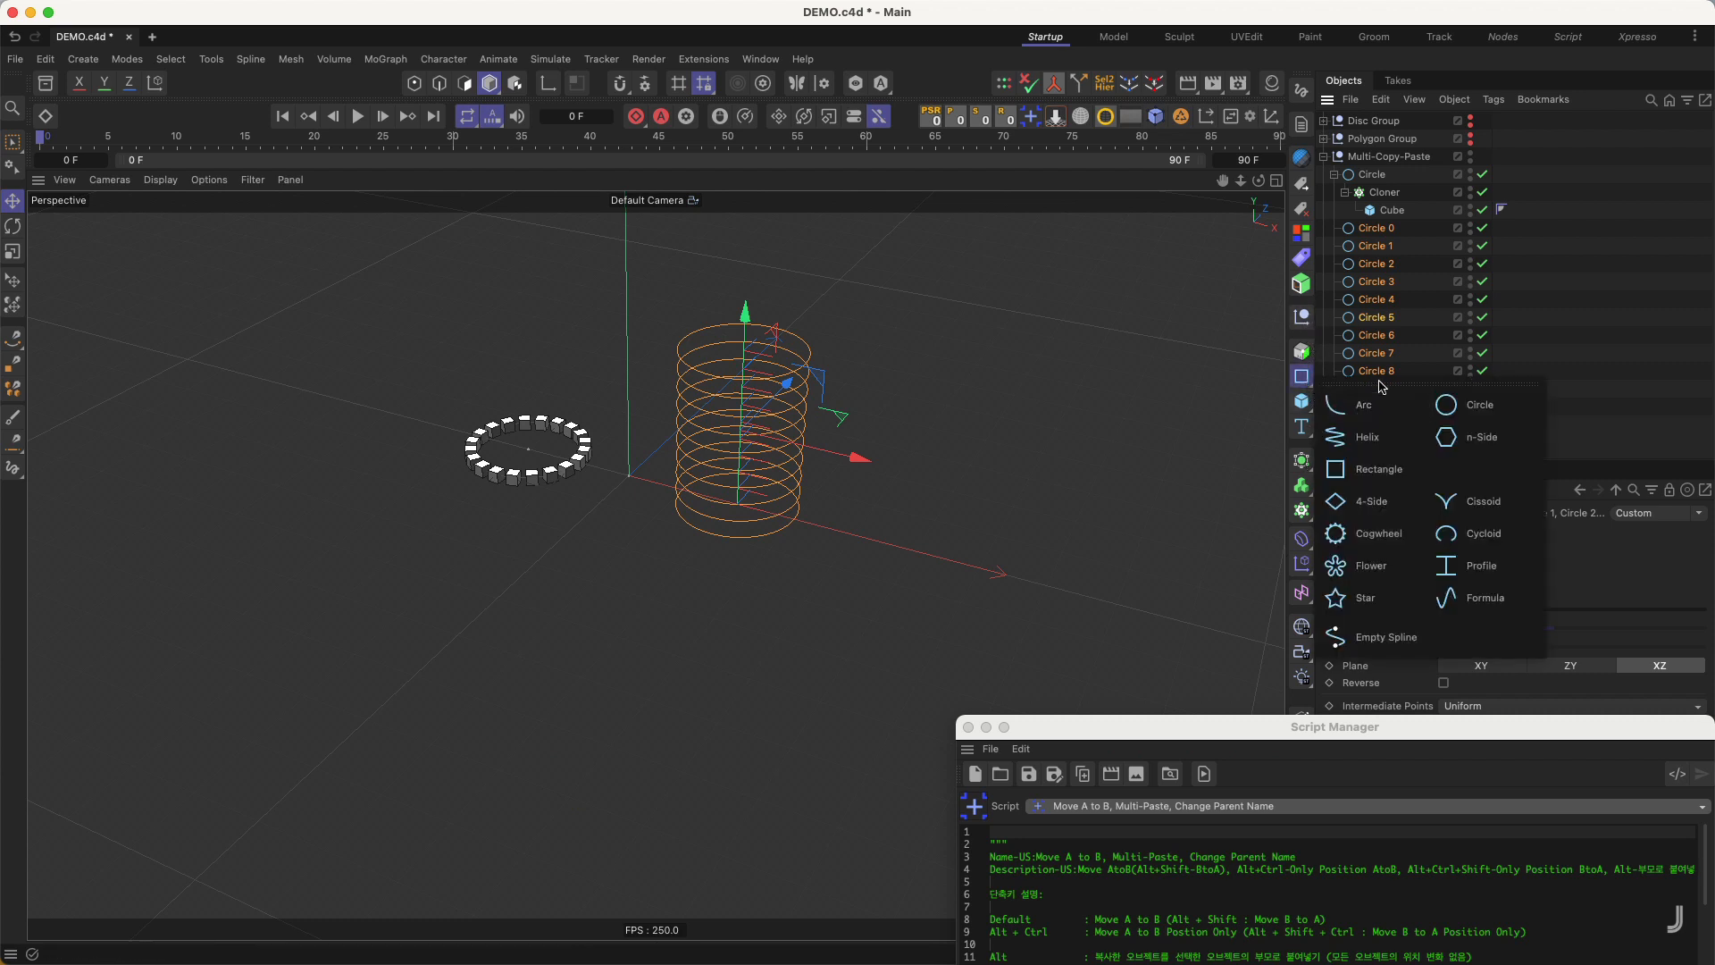
pyautogui.keyDown('alt'); pyautogui.click(1481, 407); pyautogui.keyUp('alt')
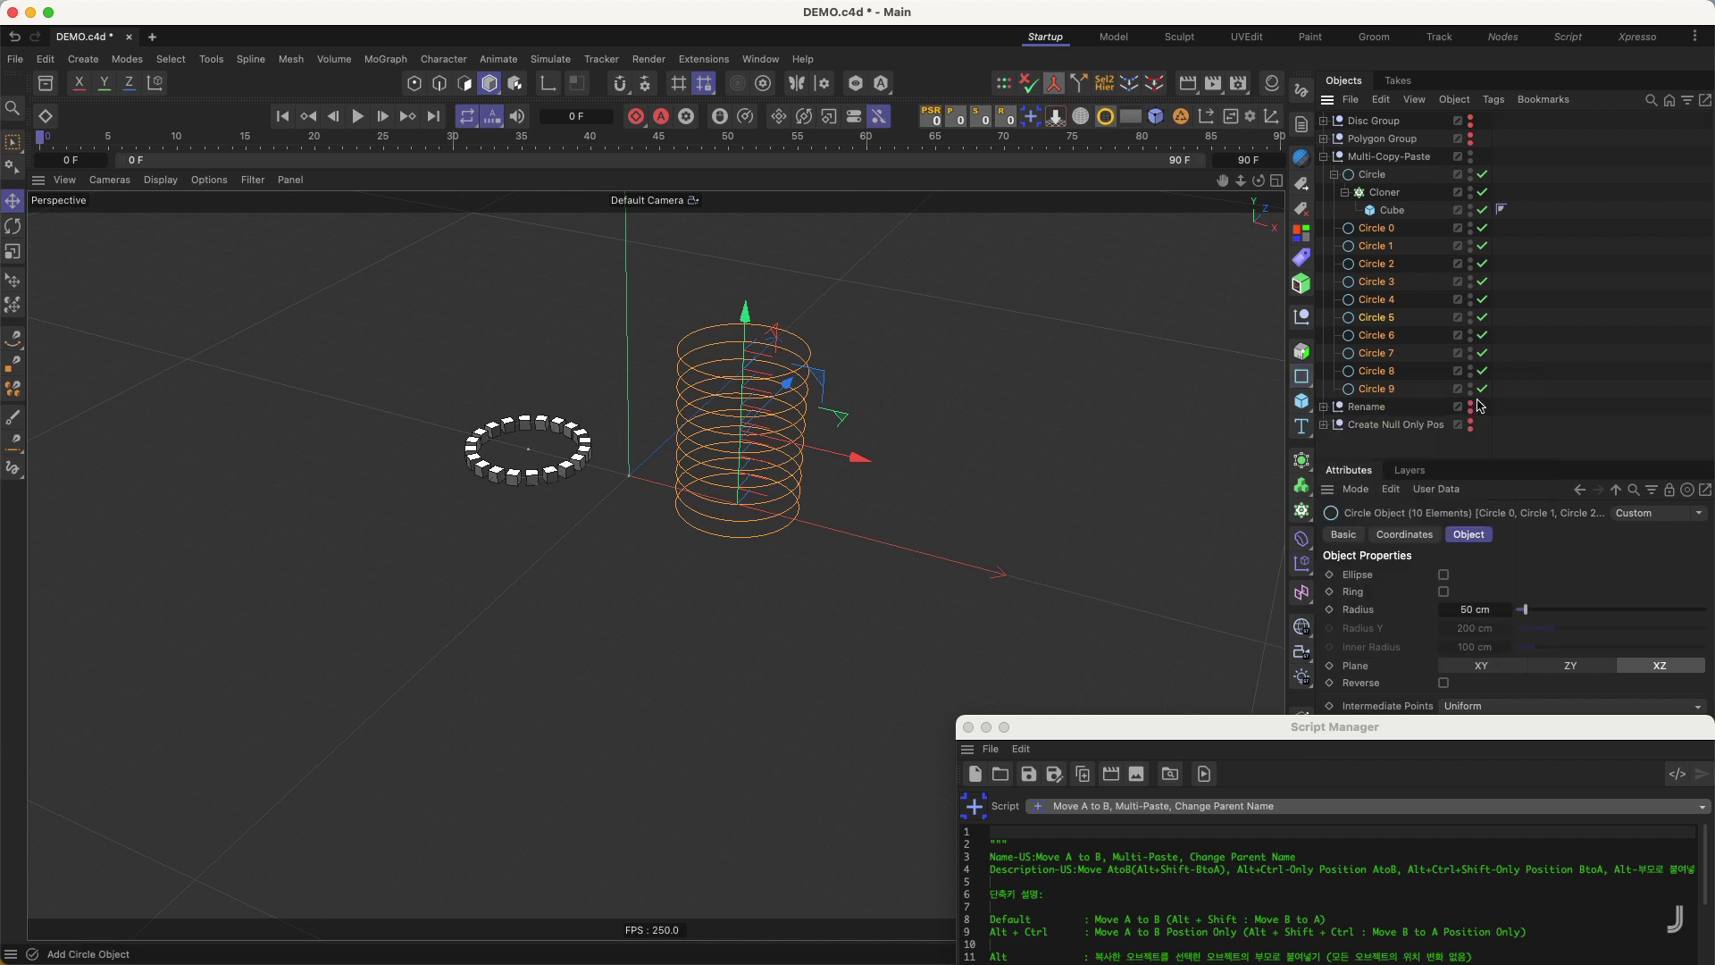
pyautogui.press('super+z')
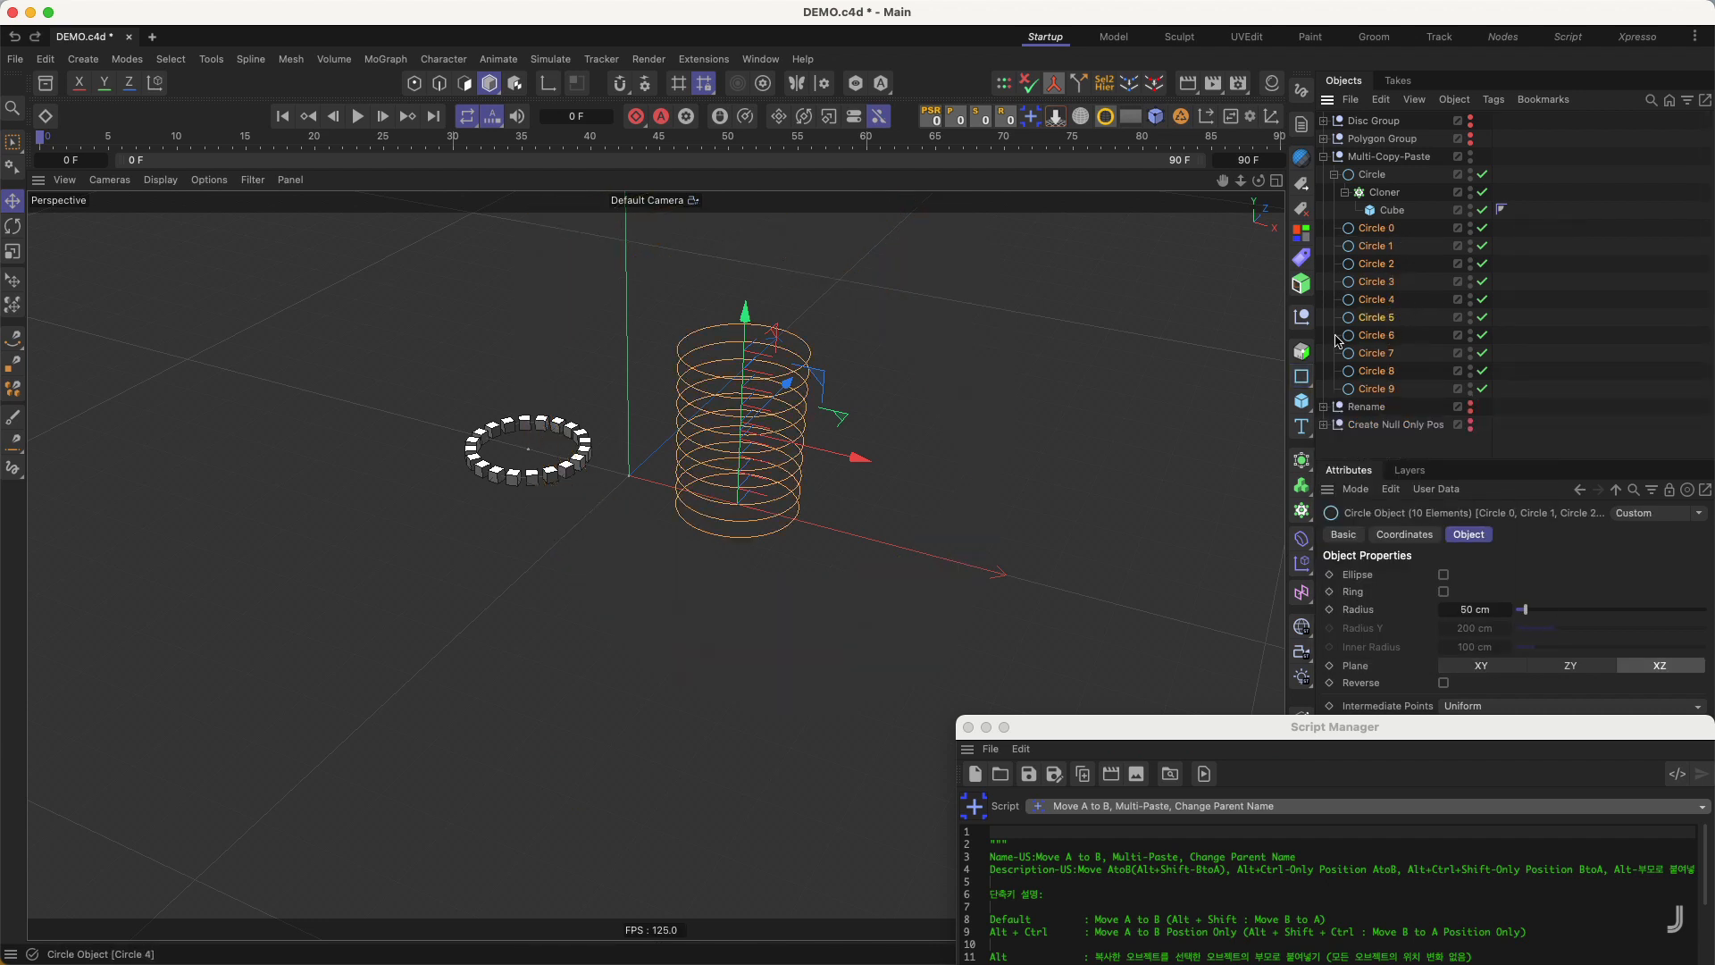
# - Place a copy of the Cloner under Circle 0 and undo it
pyautogui.click(1385, 193)
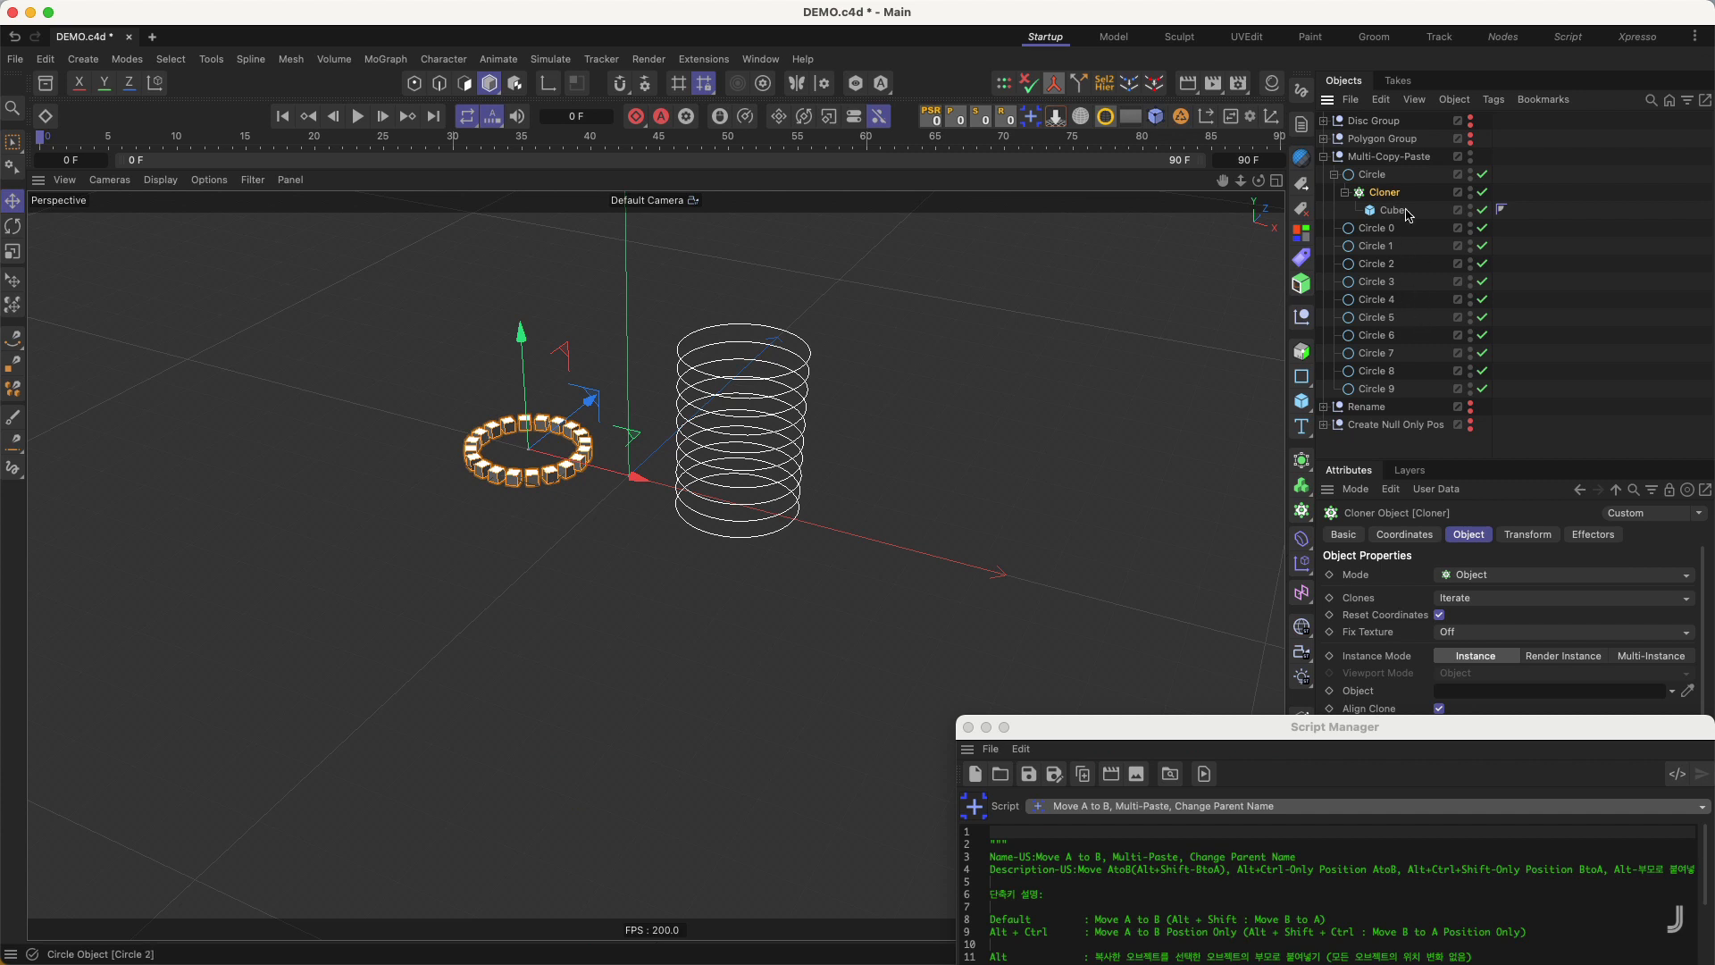
pyautogui.moveTo(1408, 216)
pyautogui.mouseDown()
pyautogui.moveTo(1393, 196)
pyautogui.moveTo(1414, 203)
pyautogui.moveTo(1384, 229)
pyautogui.mouseUp()
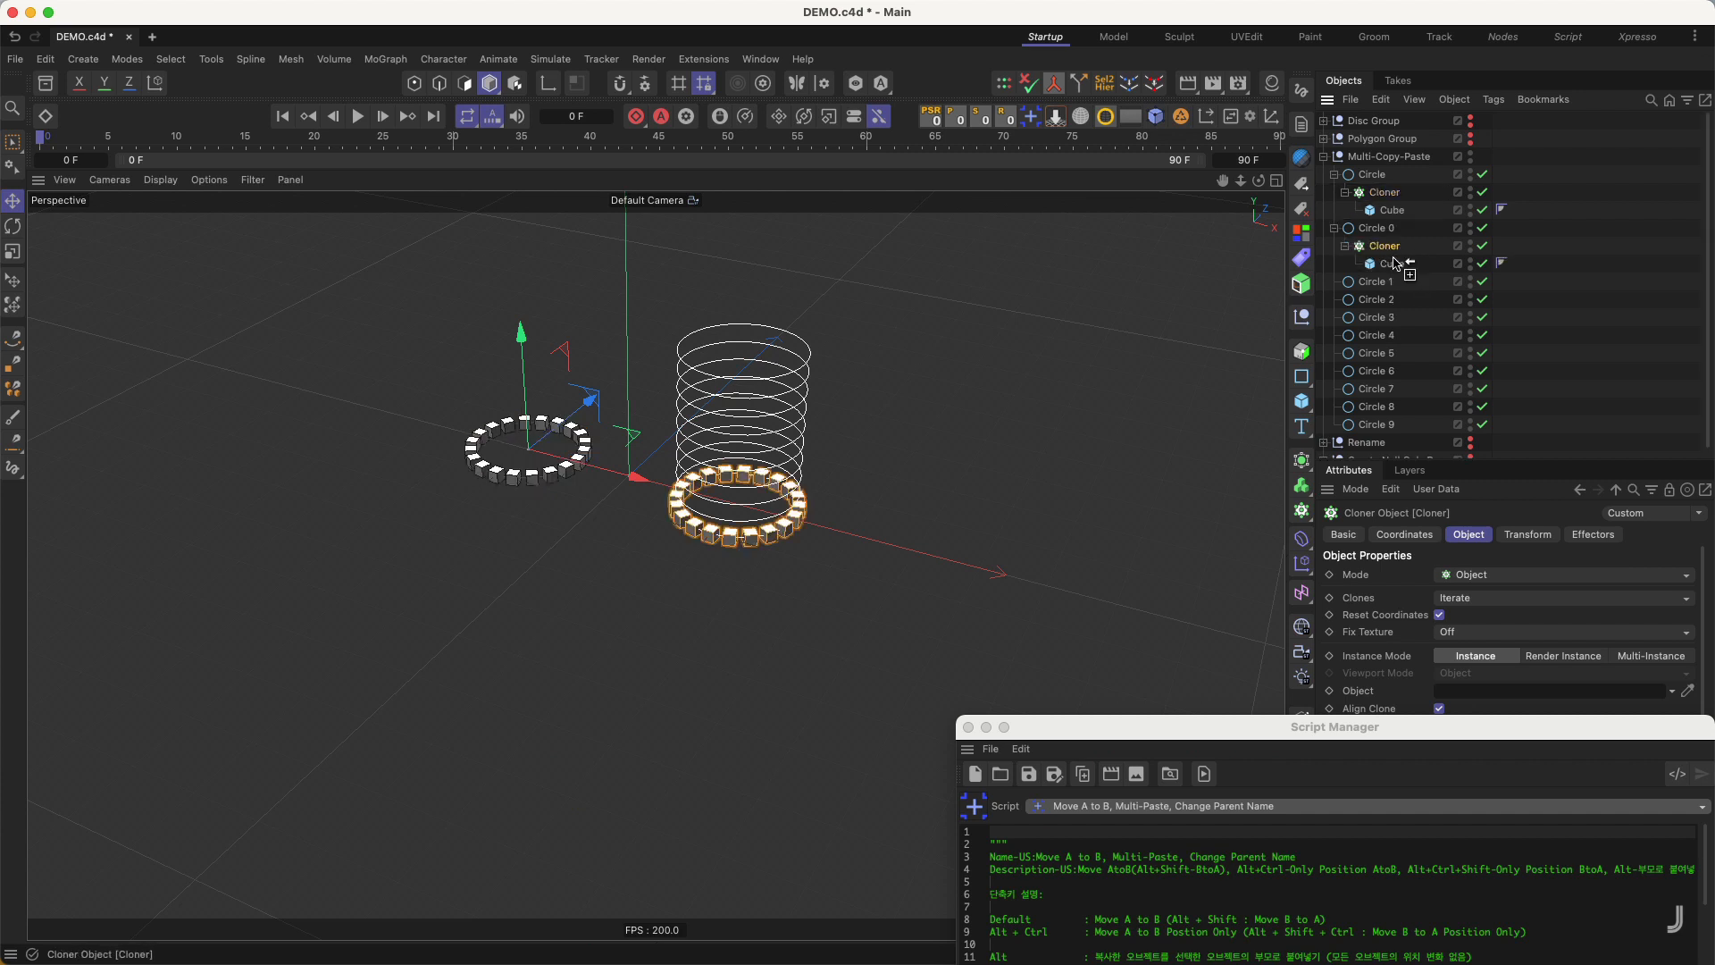
pyautogui.press('super+z')
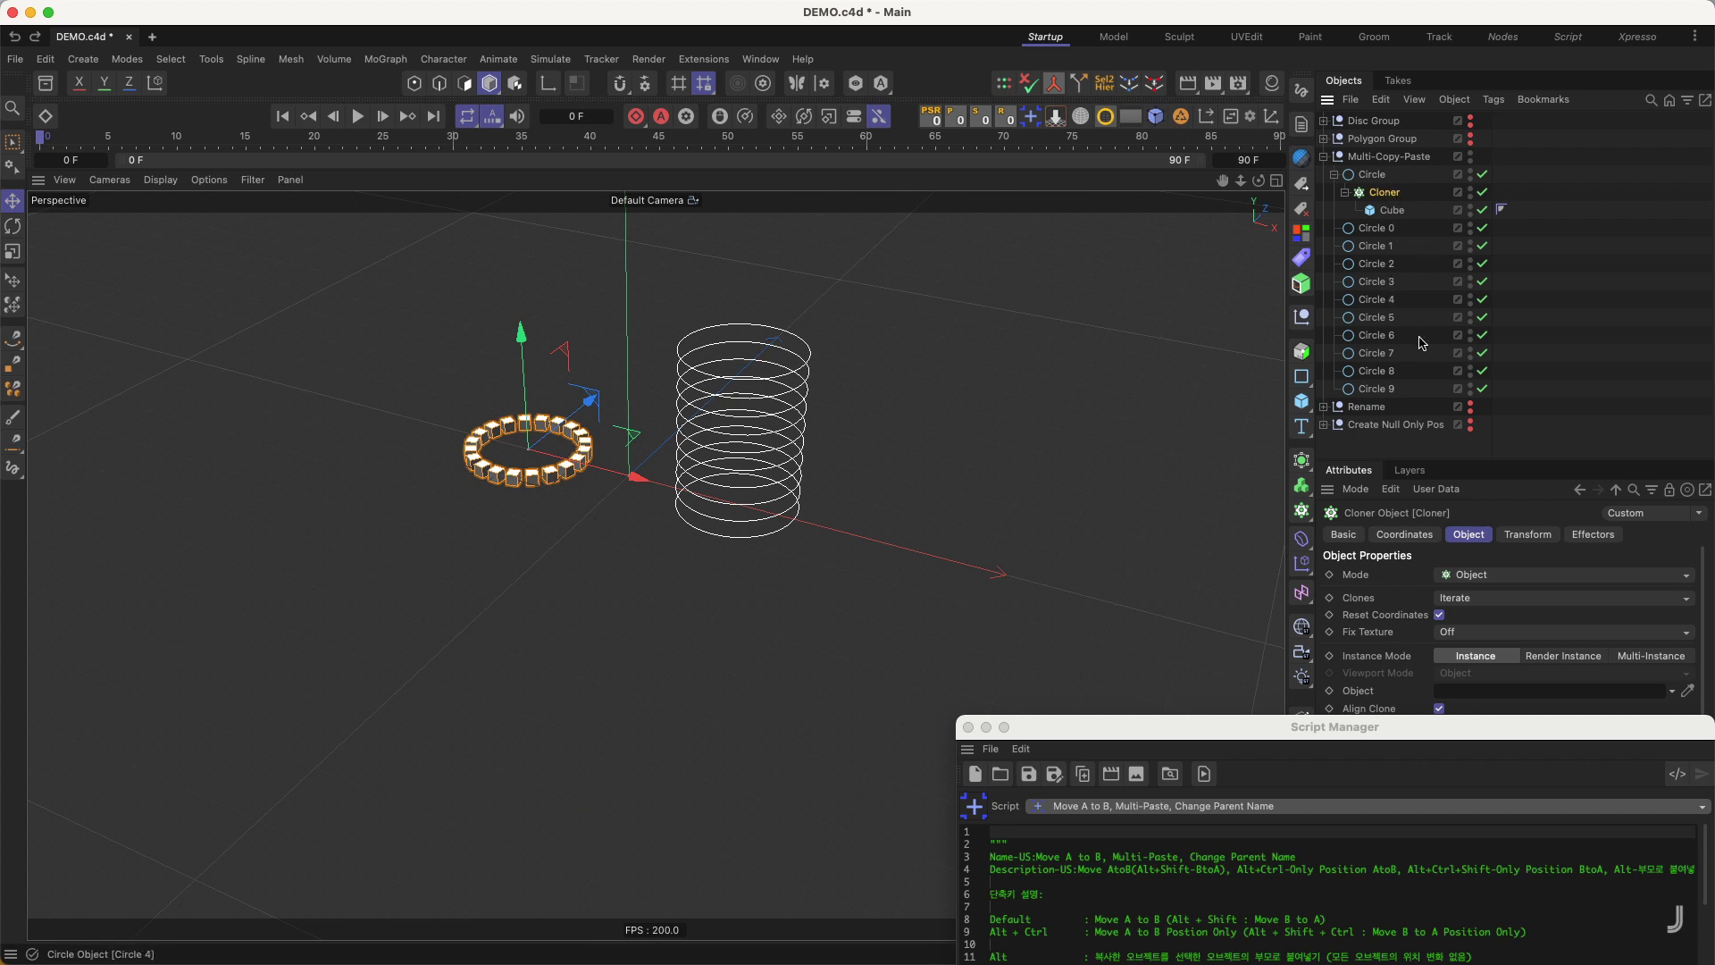
# - Copy the Cloner, multi-paste it as a child of Circle 0 through Circle 9 with the script, and undo the paste
pyautogui.click(1410, 195)
pyautogui.click(1386, 195)
pyautogui.moveTo(1404, 227); pyautogui.dragTo(1358, 398)
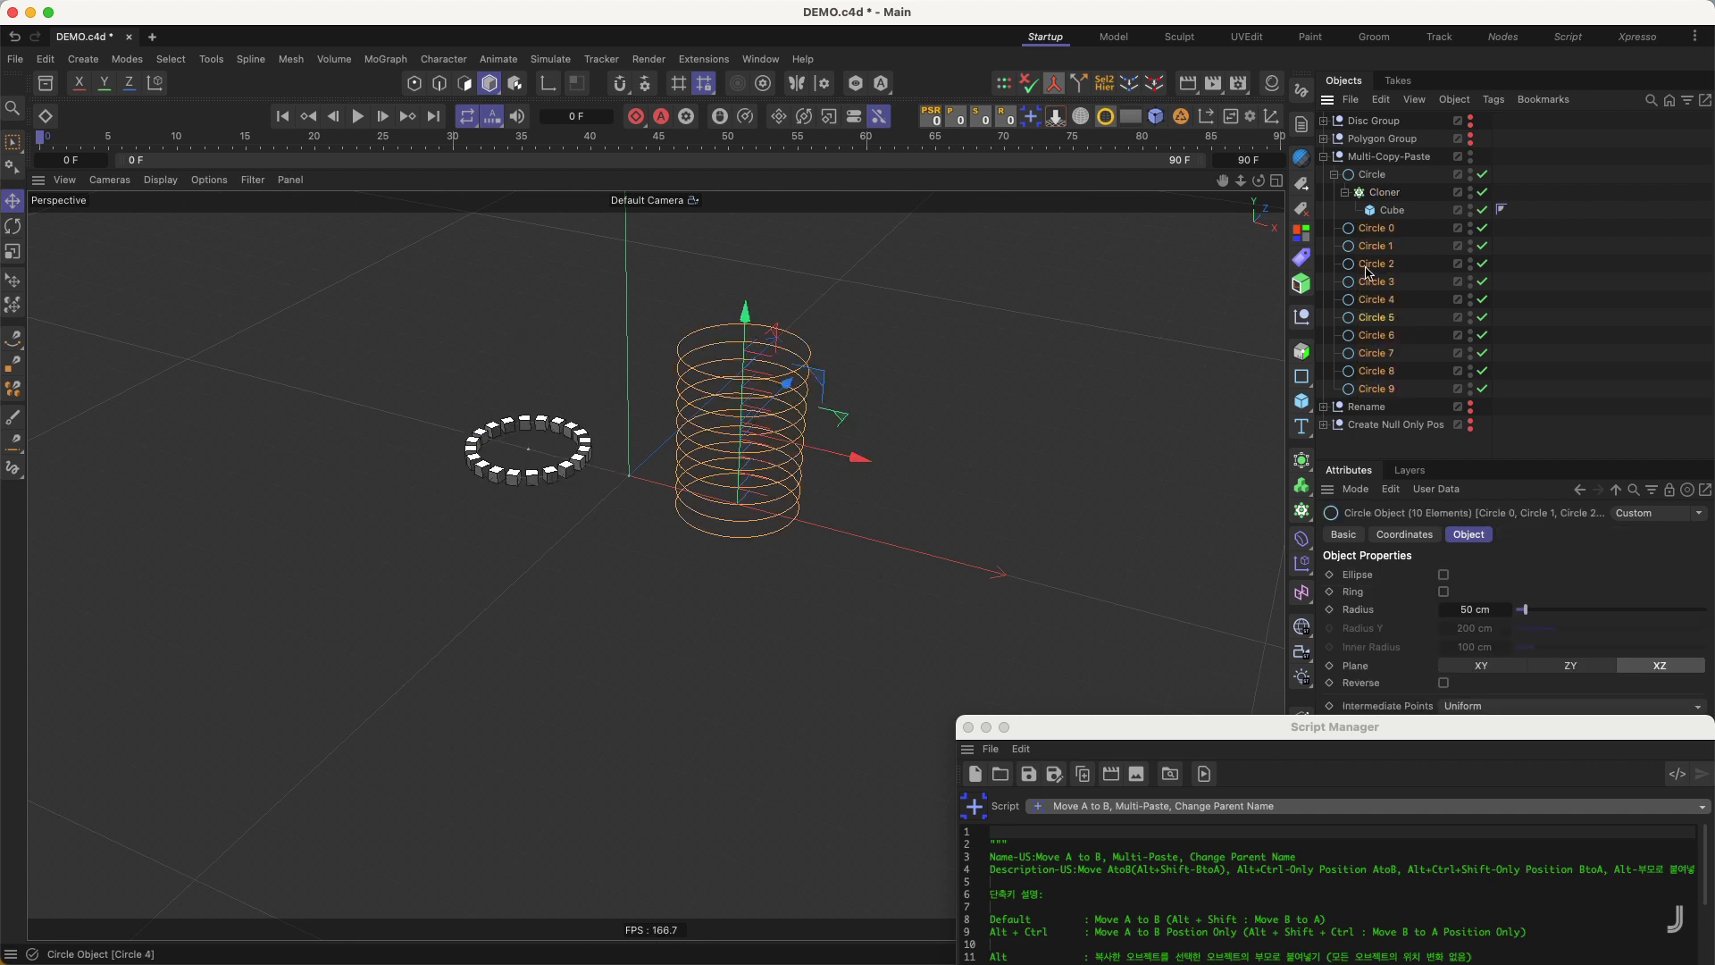
pyautogui.click(1033, 118)
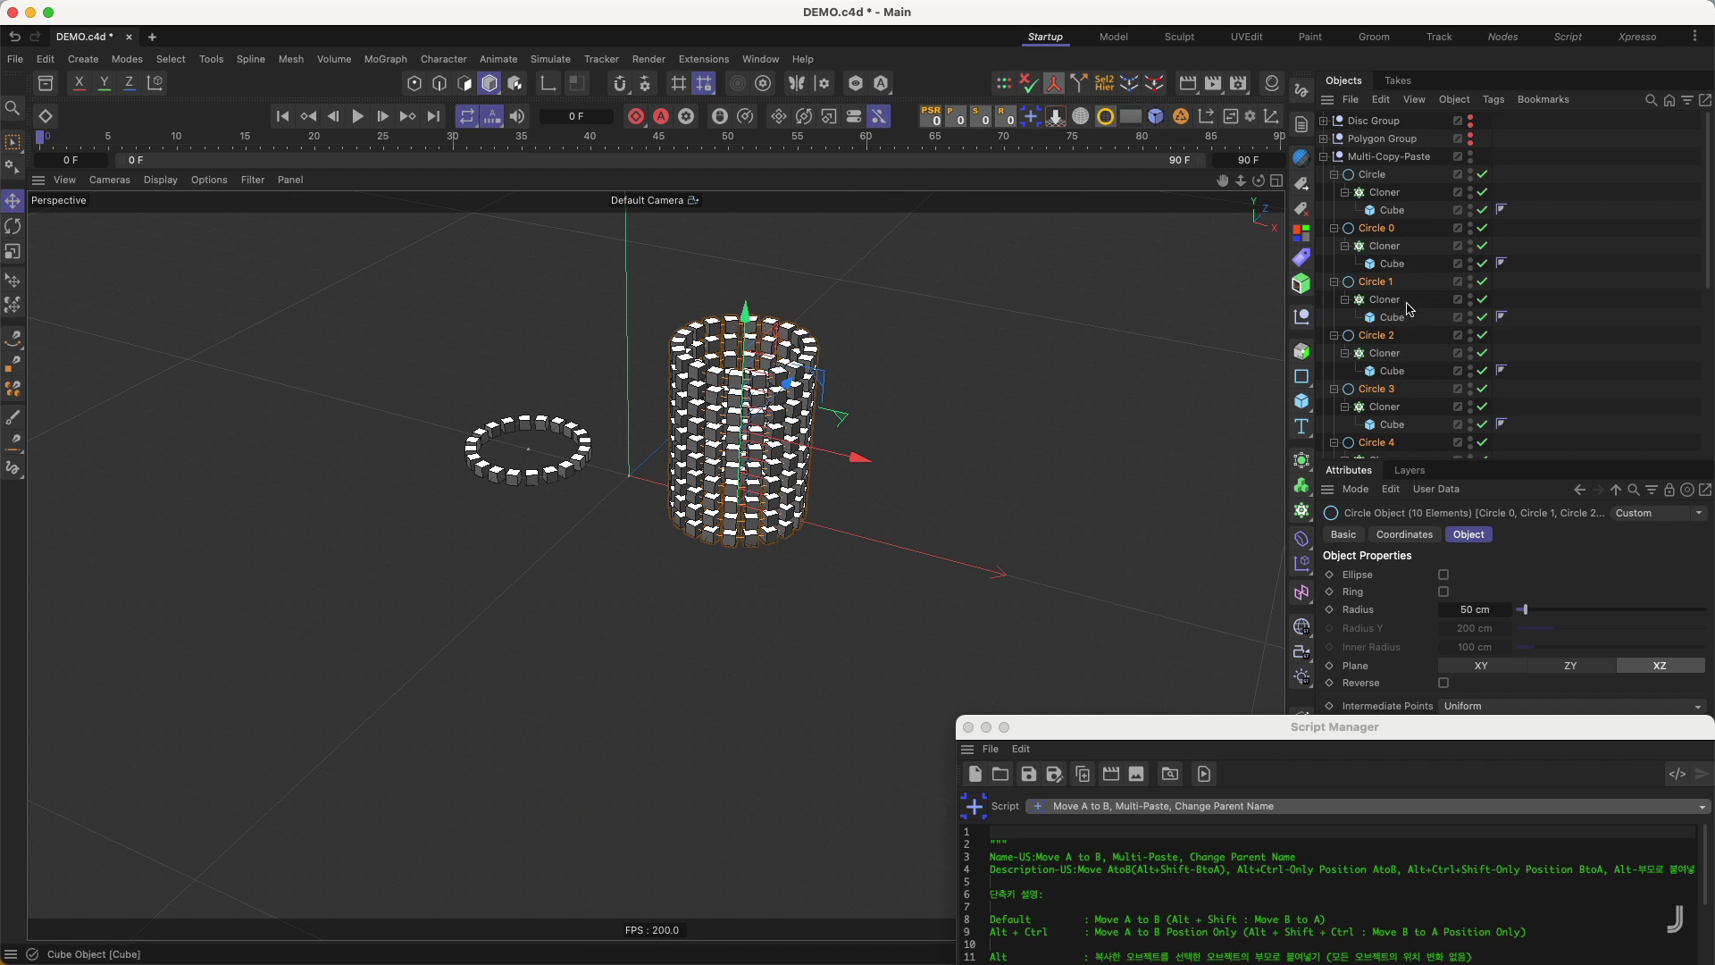
pyautogui.press('super+z')
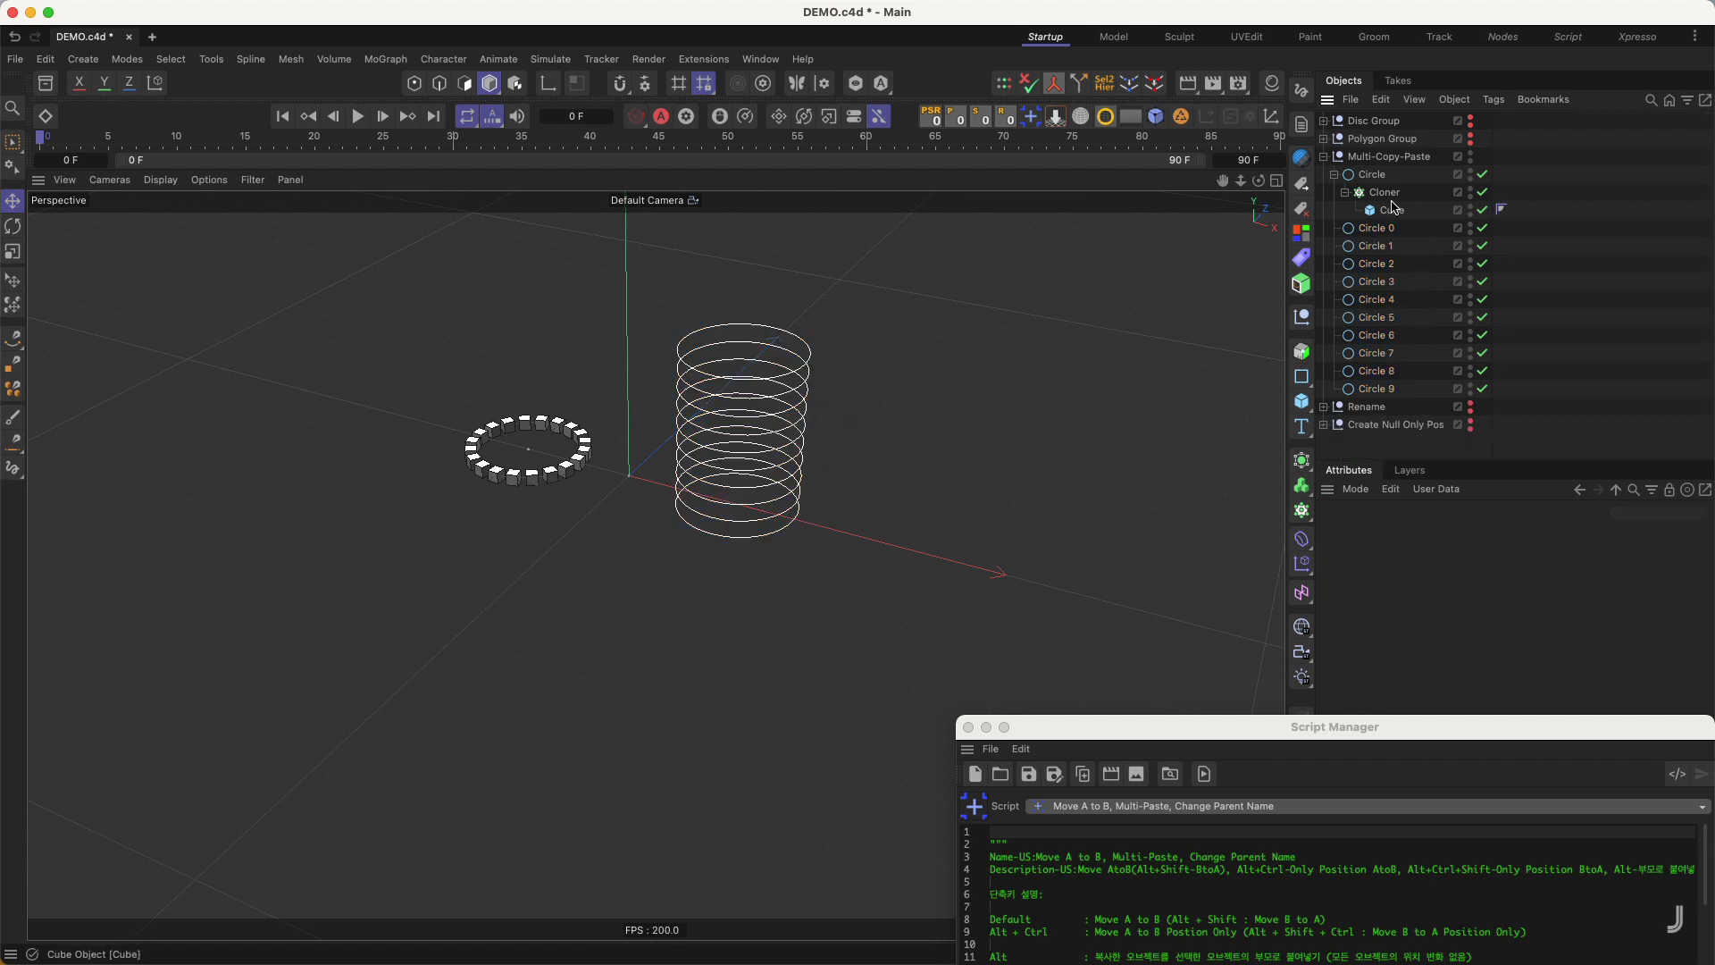
# - Copy the Cloner, multi-paste it as the parent of Circle 0 through Circle 9 with the script, and undo the paste
pyautogui.click(1381, 193)
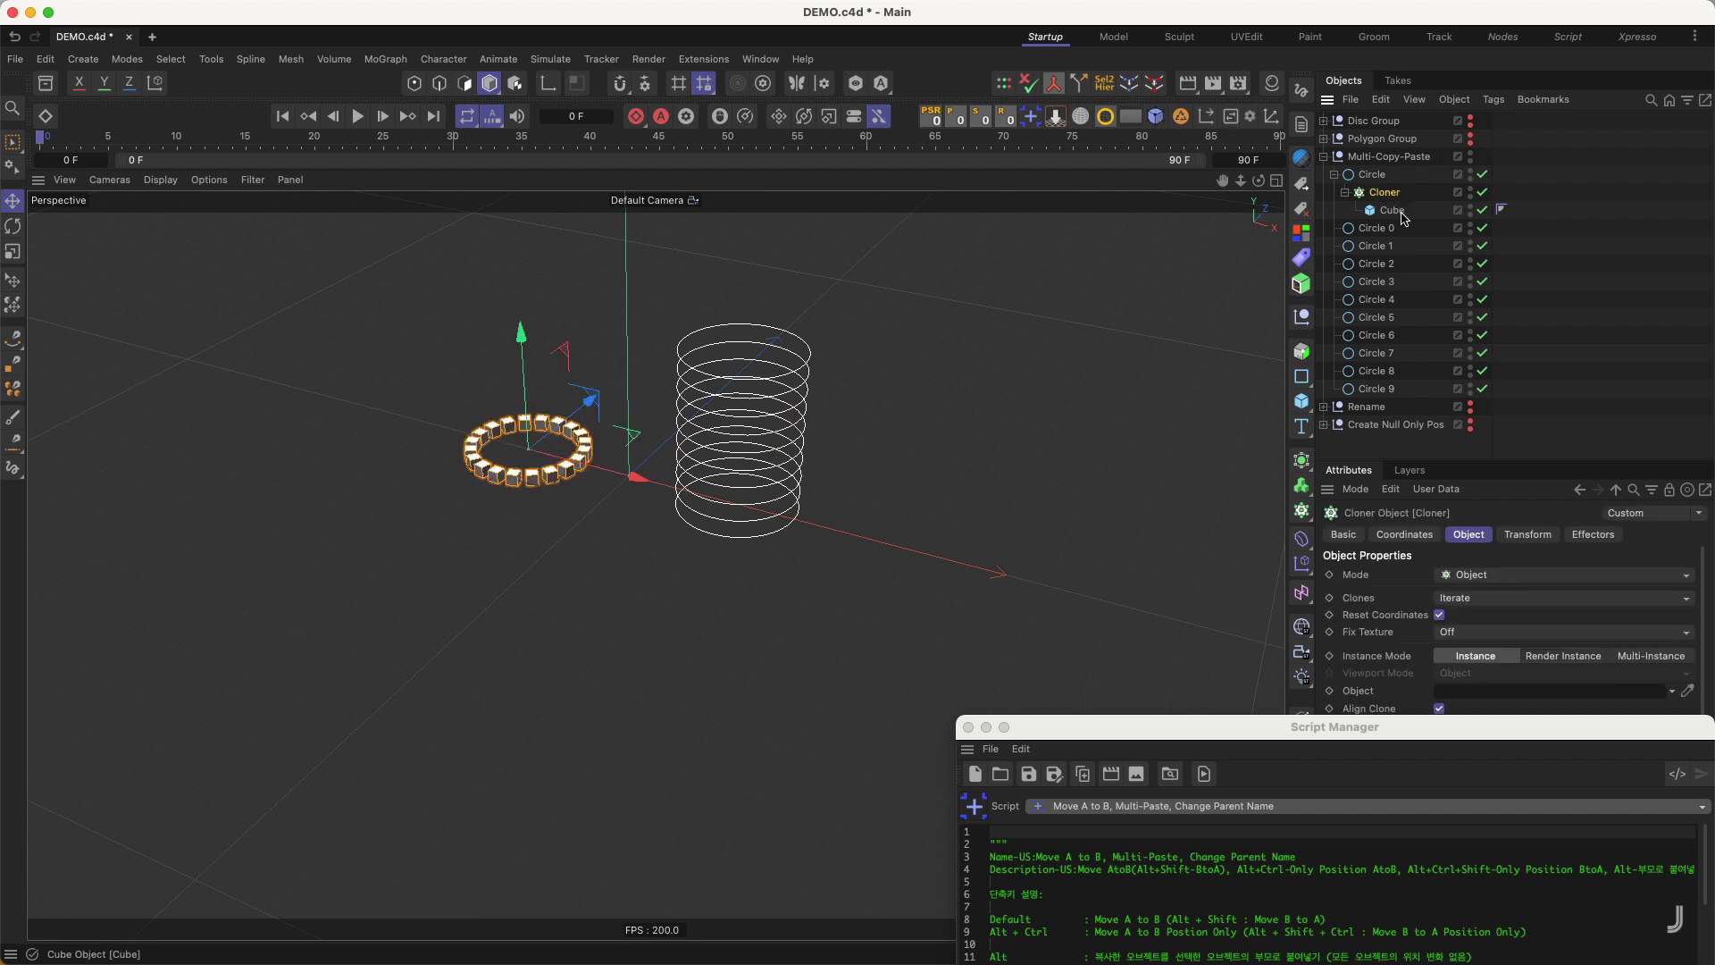
pyautogui.moveTo(1417, 229); pyautogui.dragTo(1344, 399)
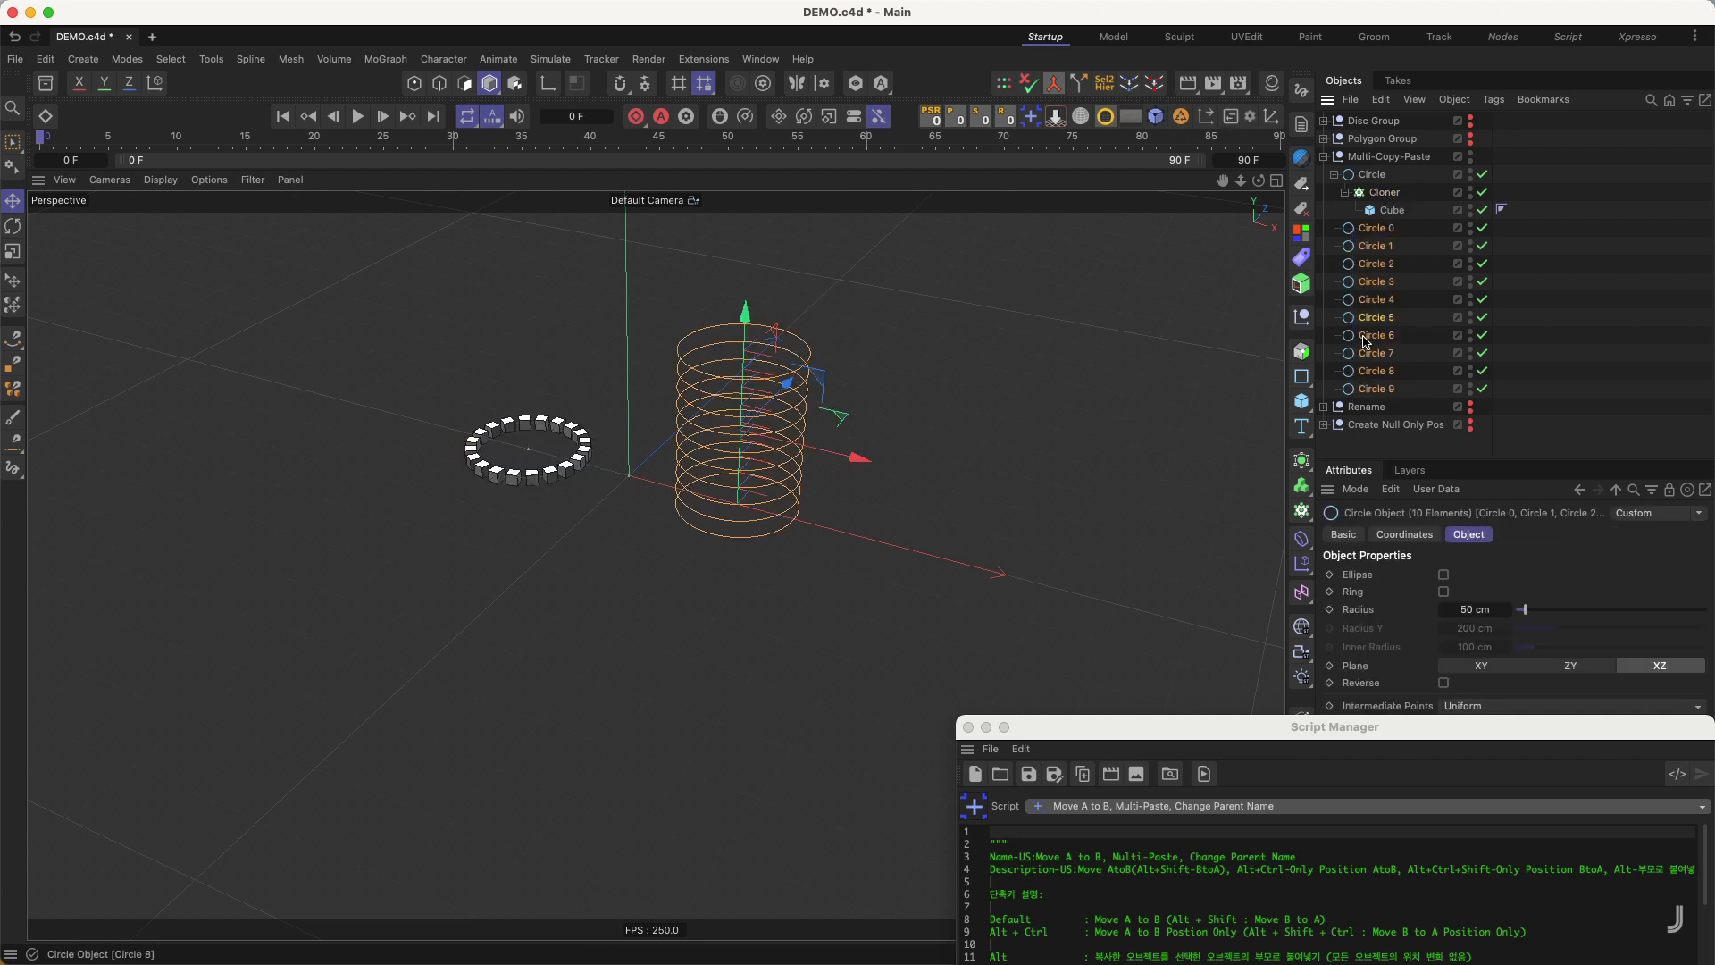
pyautogui.click(1030, 122)
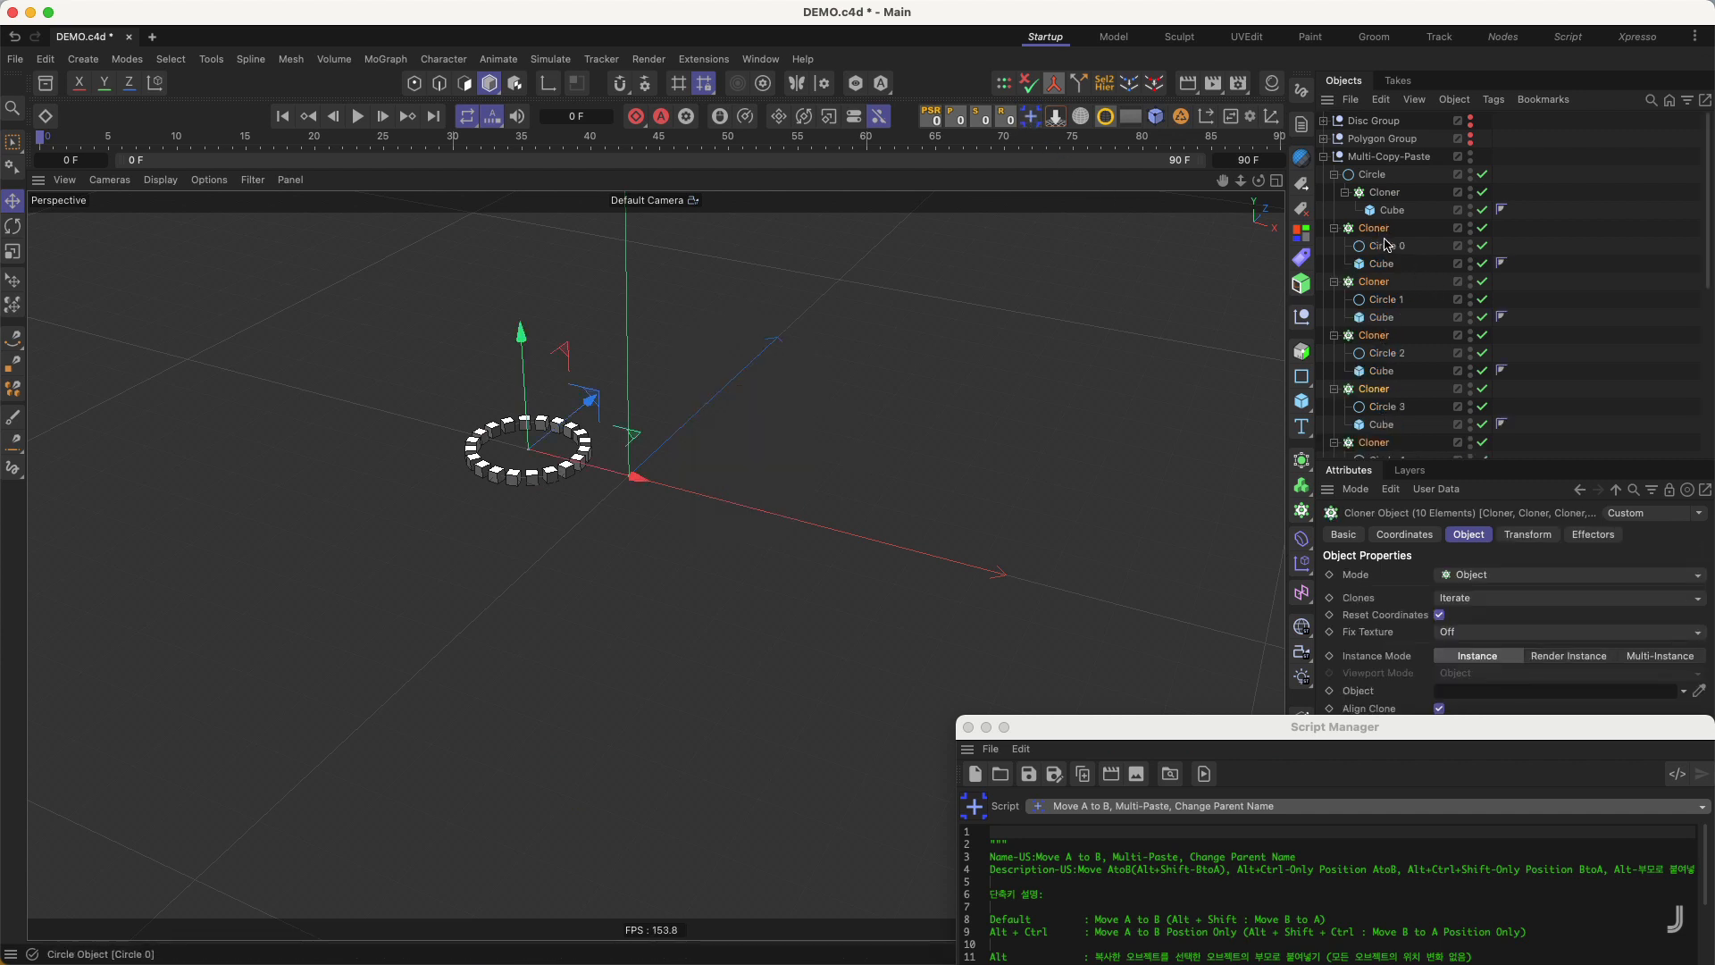
pyautogui.press('super+z')
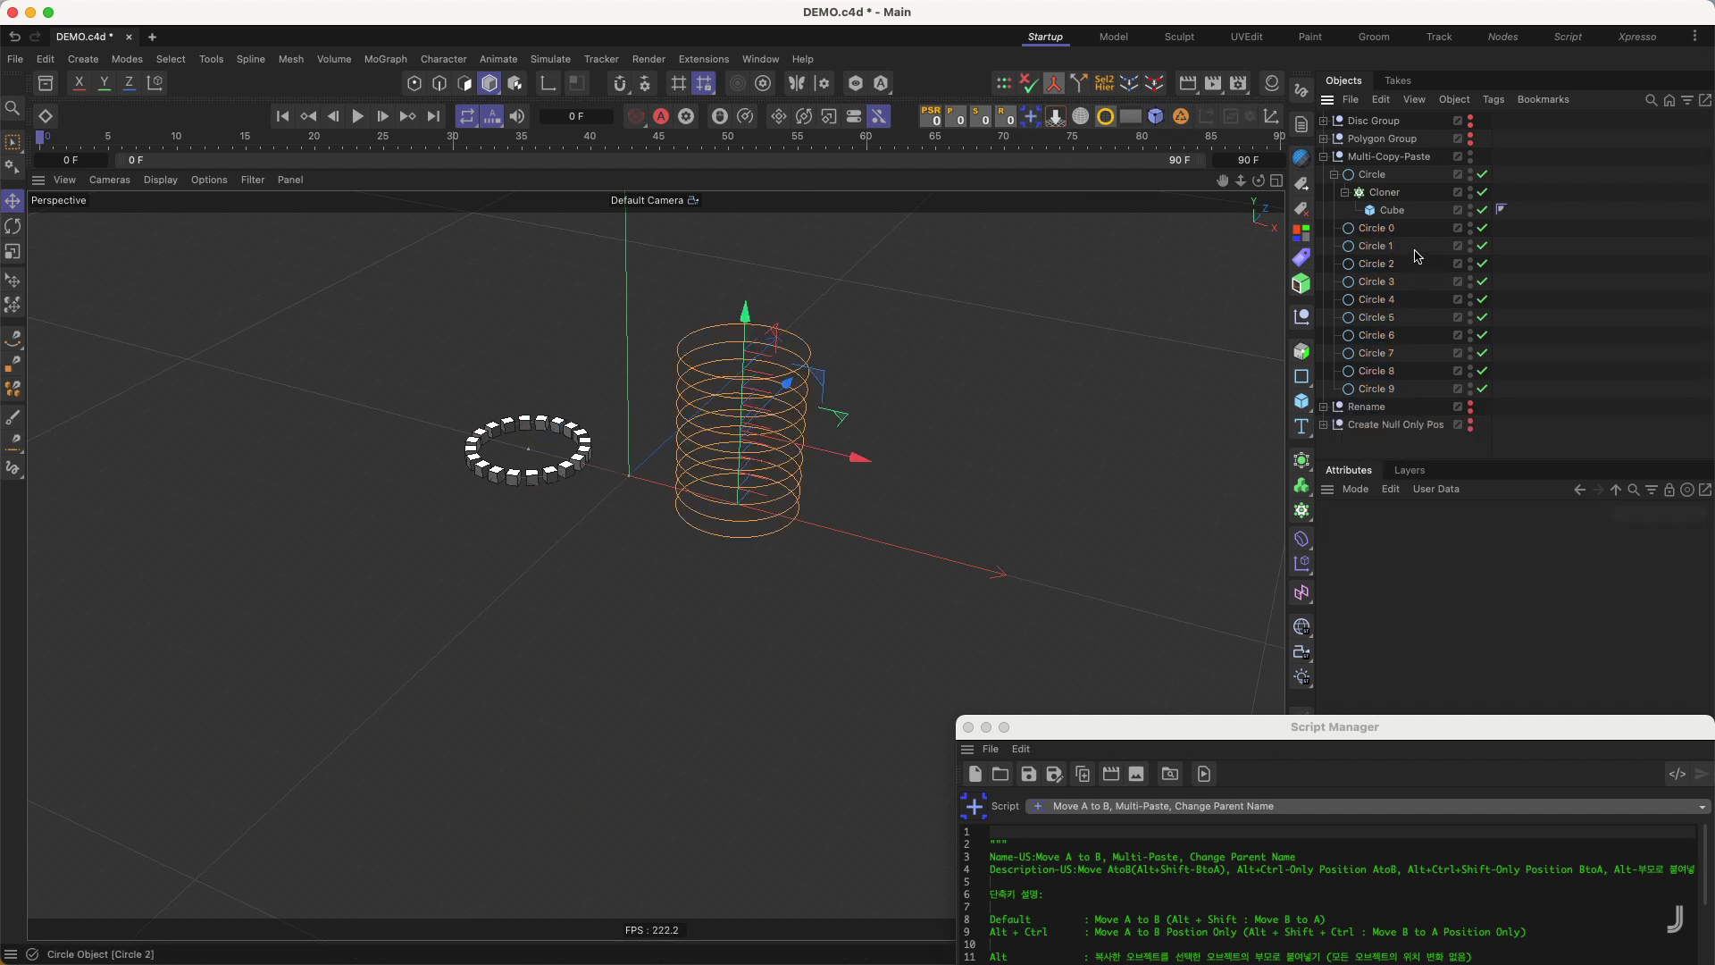
# - Nest Circle 1 and Circle 2 under Circle 0, and chain Circle 5, Circle 6 and Circle 7 below Circle 4
pyautogui.moveTo(1380, 245)
pyautogui.mouseDown()
pyautogui.moveTo(1380, 230)
pyautogui.moveTo(1397, 251)
pyautogui.mouseUp()
pyautogui.moveTo(1387, 317)
pyautogui.mouseDown()
pyautogui.moveTo(1394, 302)
pyautogui.moveTo(1400, 334)
pyautogui.mouseUp()
# - Select all ten circles of the nested hierarchy, multi-paste the Cloner as a child of each, and undo the paste
pyautogui.moveTo(1413, 226); pyautogui.dragTo(1356, 393)
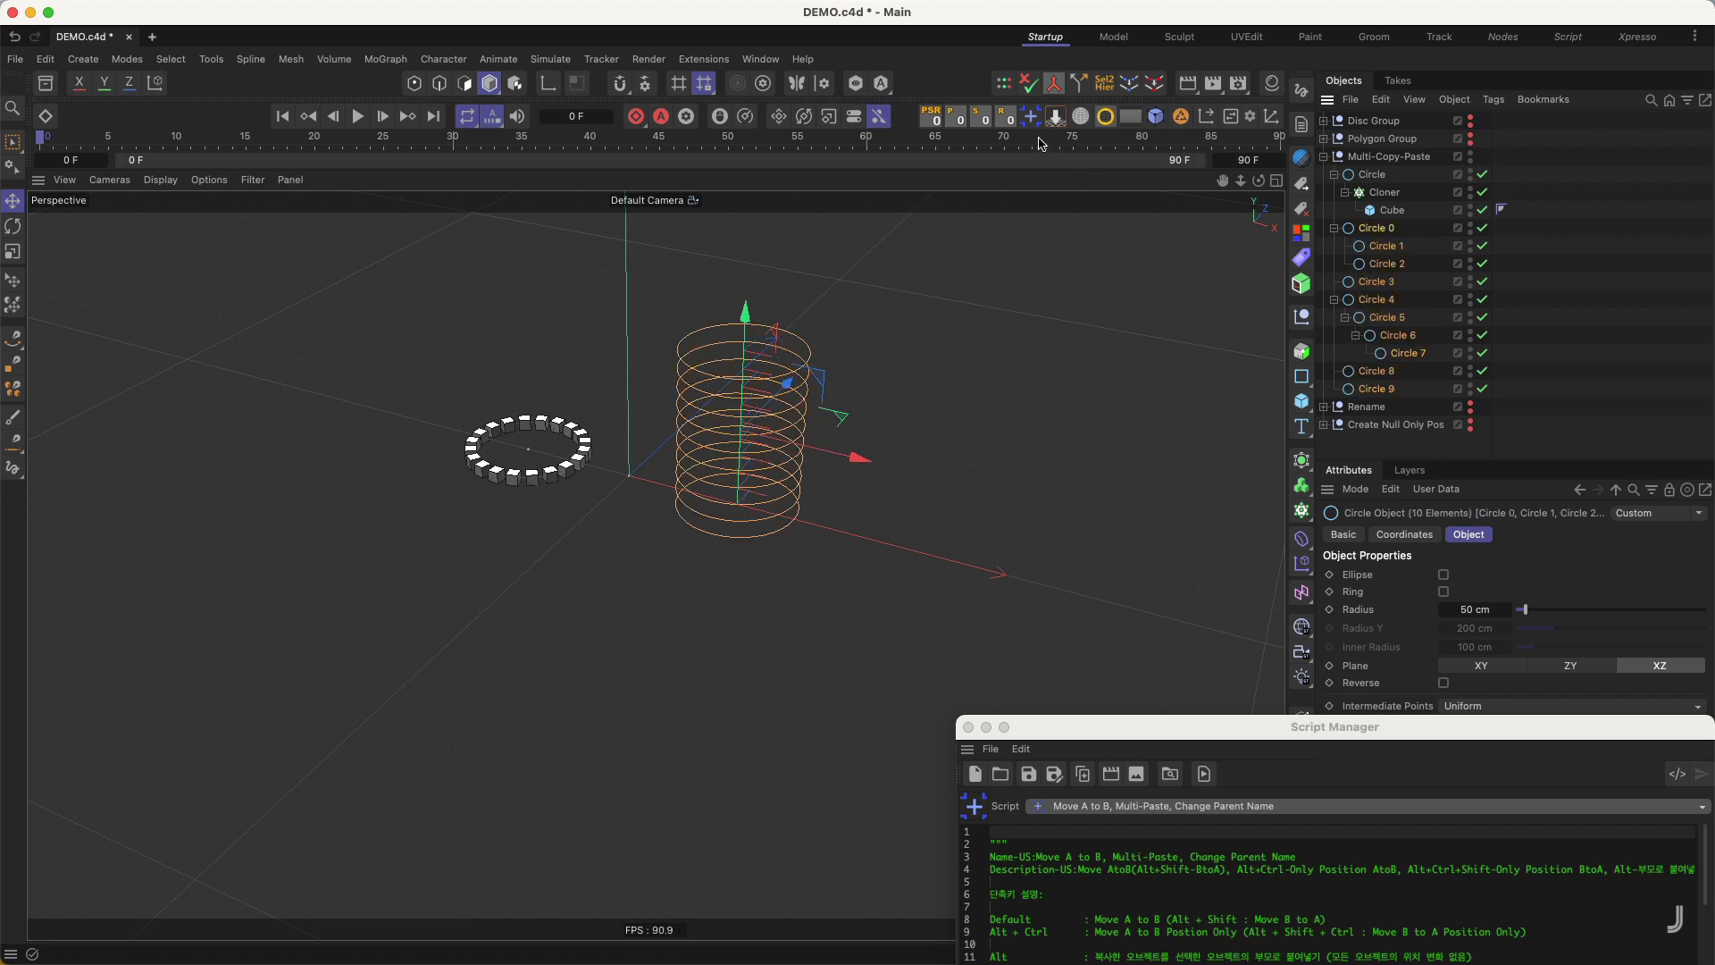
pyautogui.hotkey('ctrl', 'v')
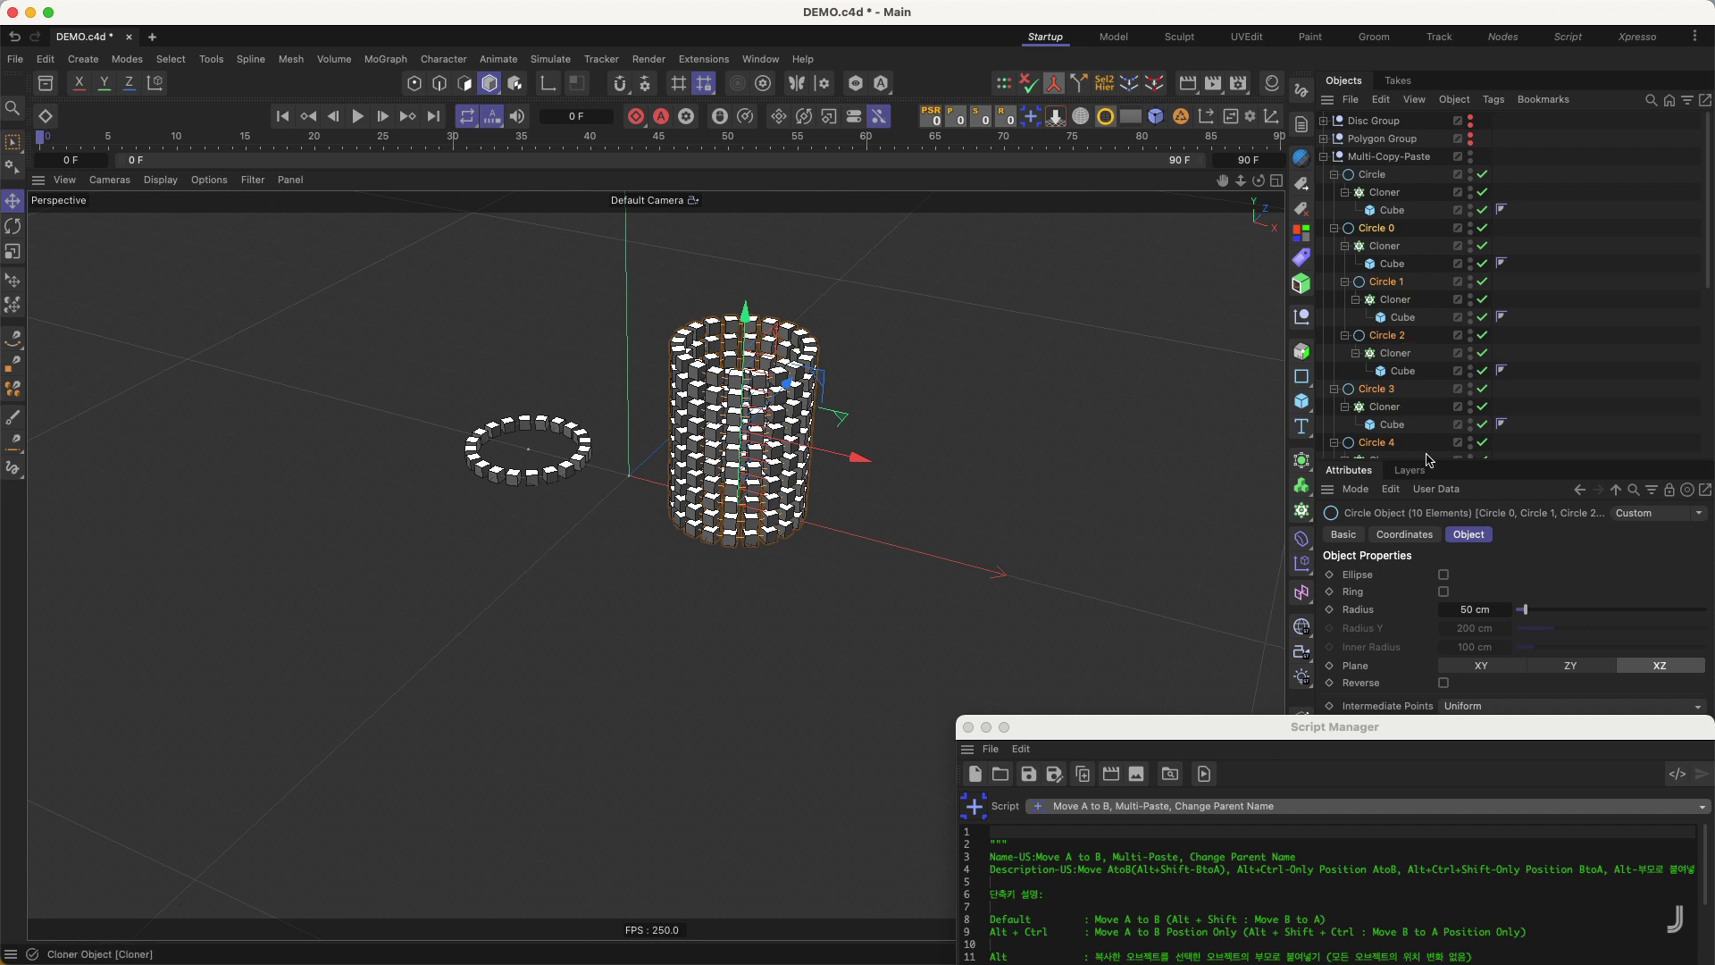
pyautogui.press('super+z')
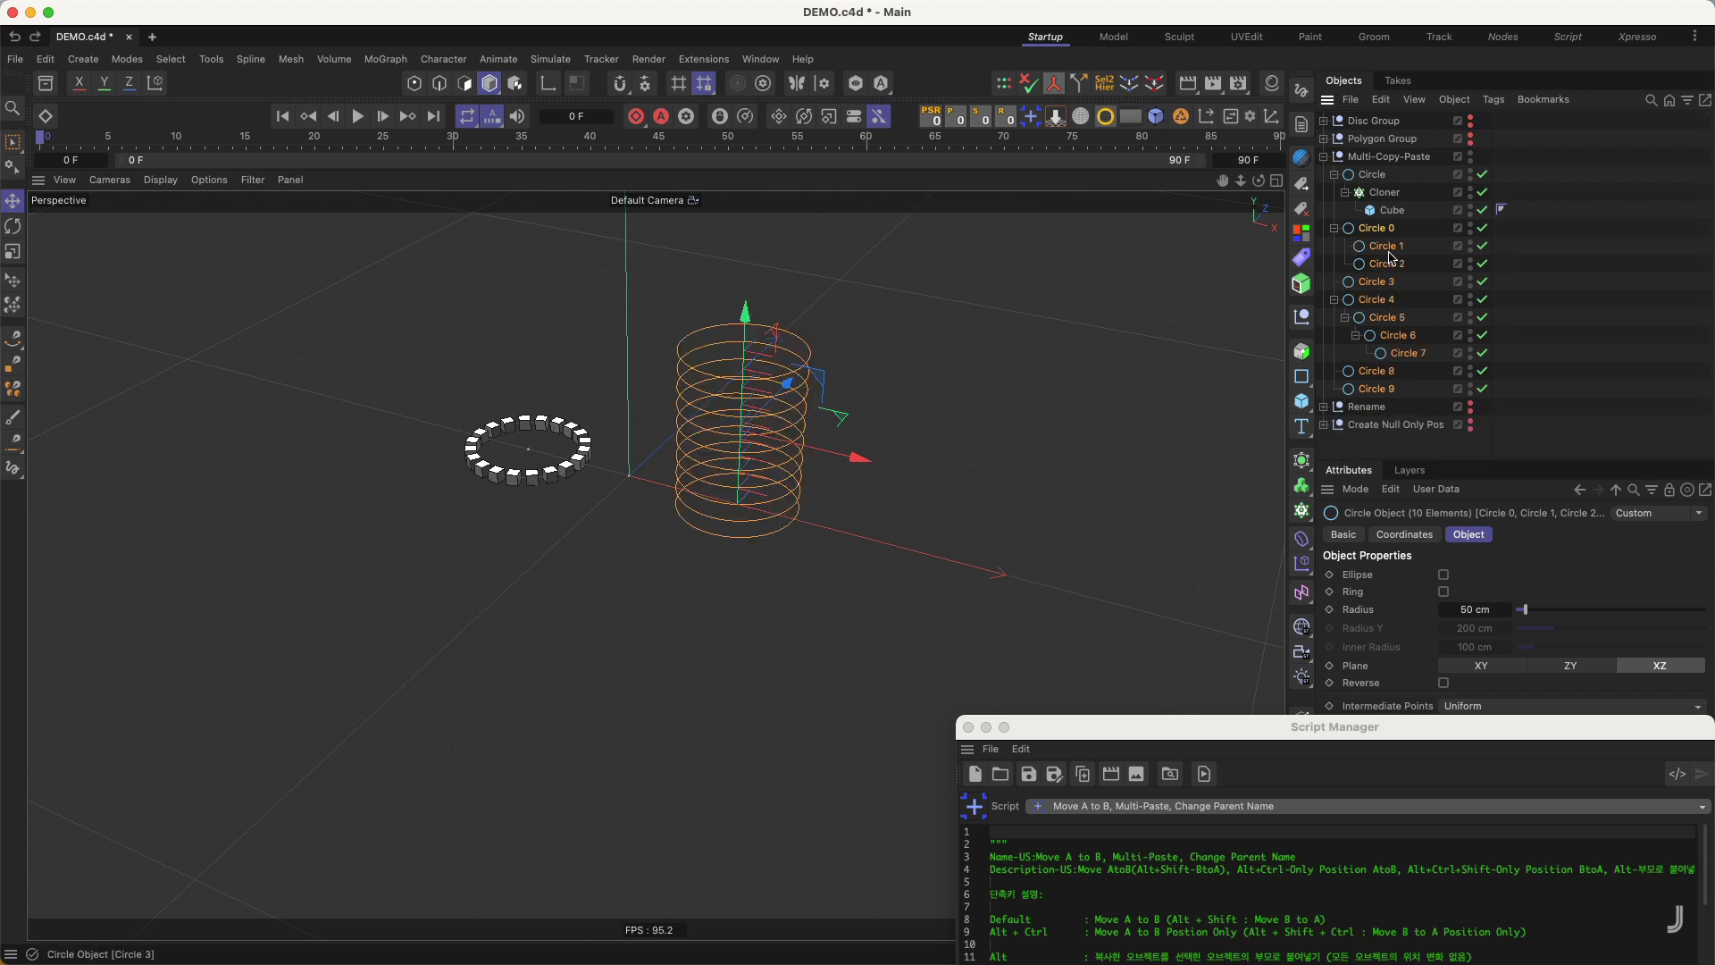
# - Multi-paste the Cloner as the parent of each nested circle, undo the paste, and clear the selection
pyautogui.keyDown('alt'); pyautogui.click(1031, 116); pyautogui.keyUp('alt')
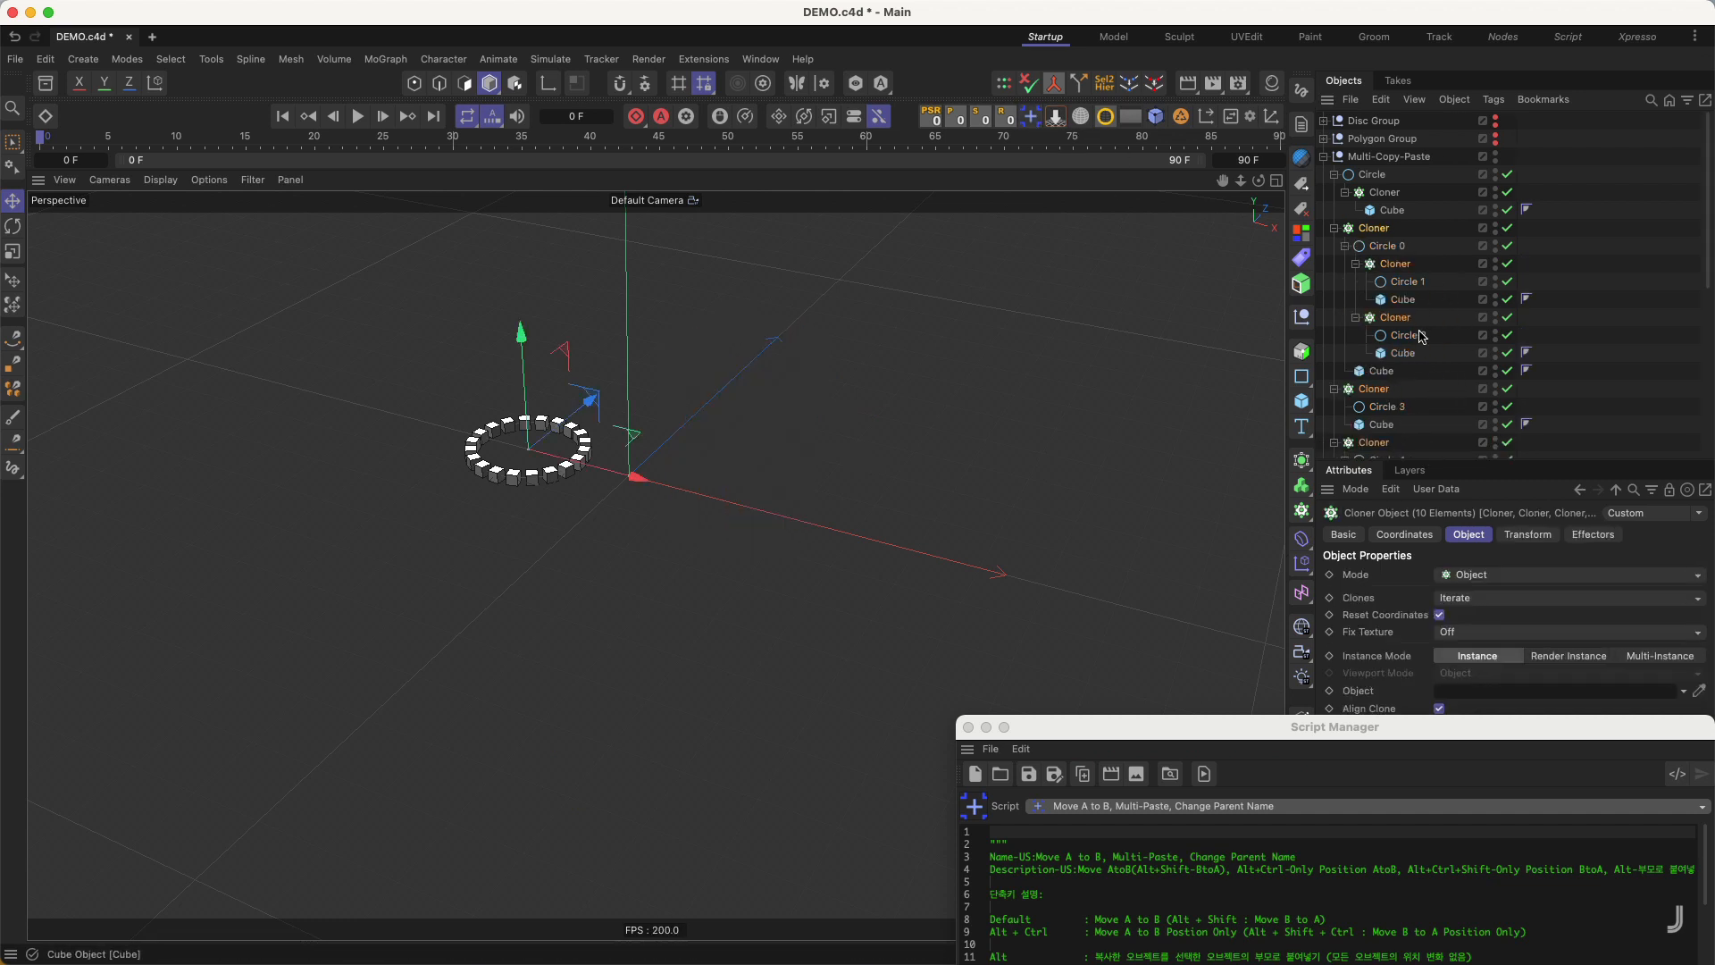
pyautogui.press('super+z')
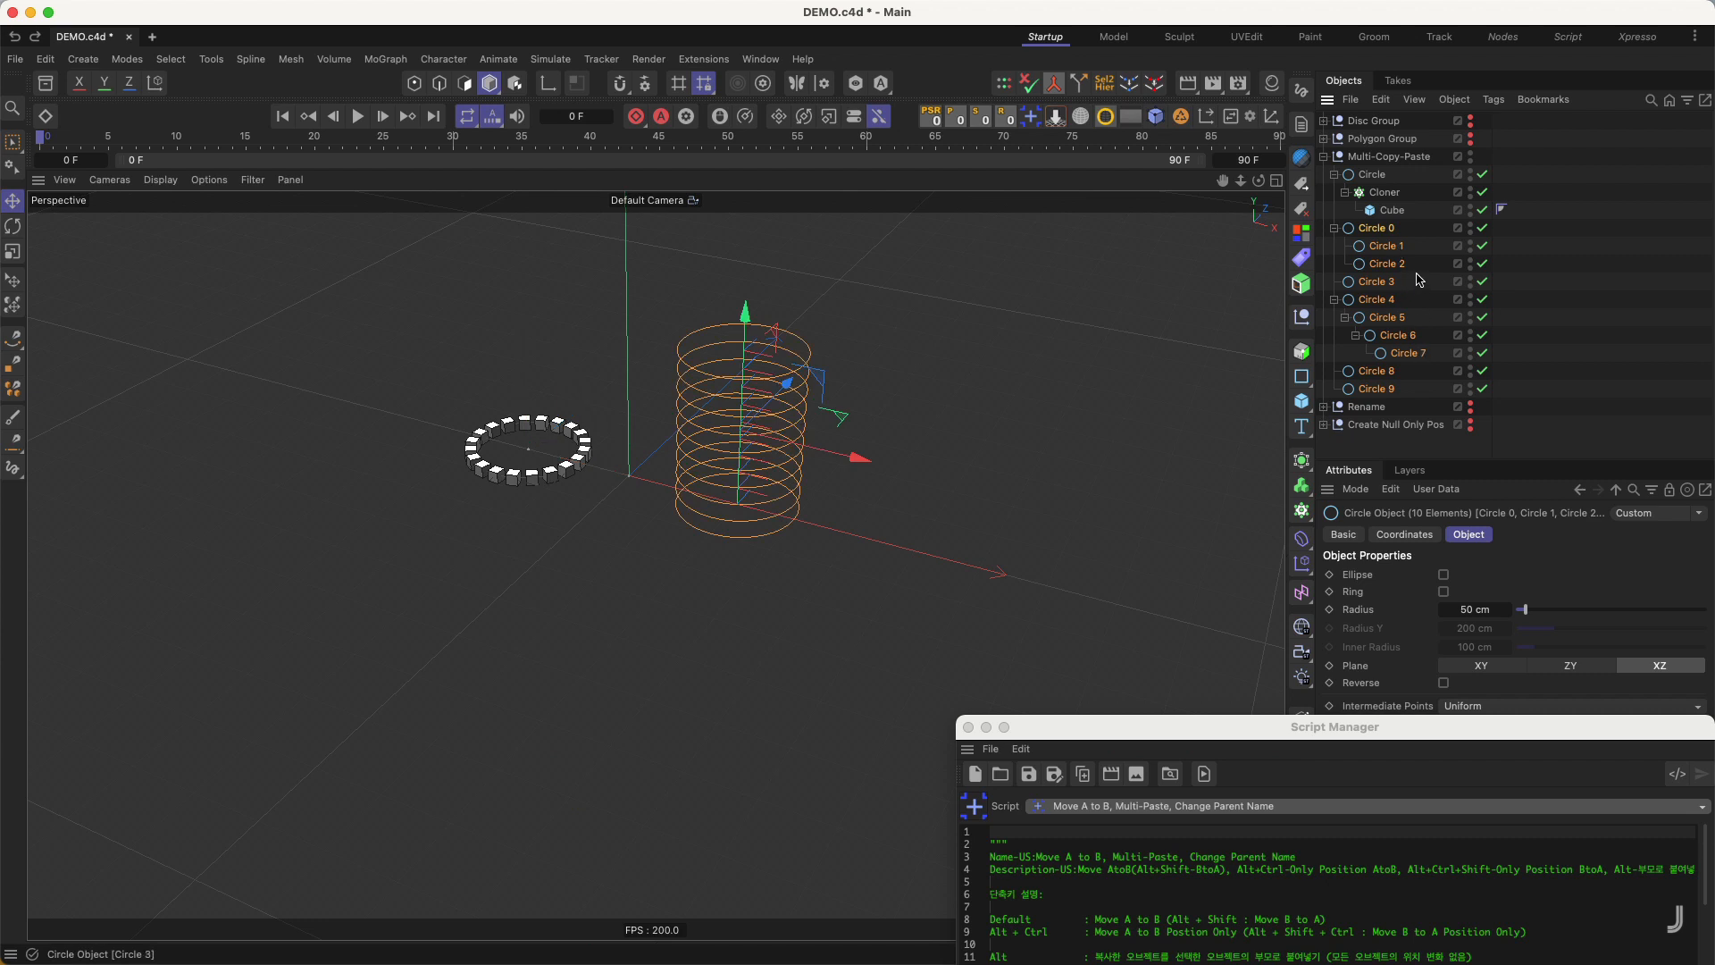
pyautogui.press('super+shift+a')
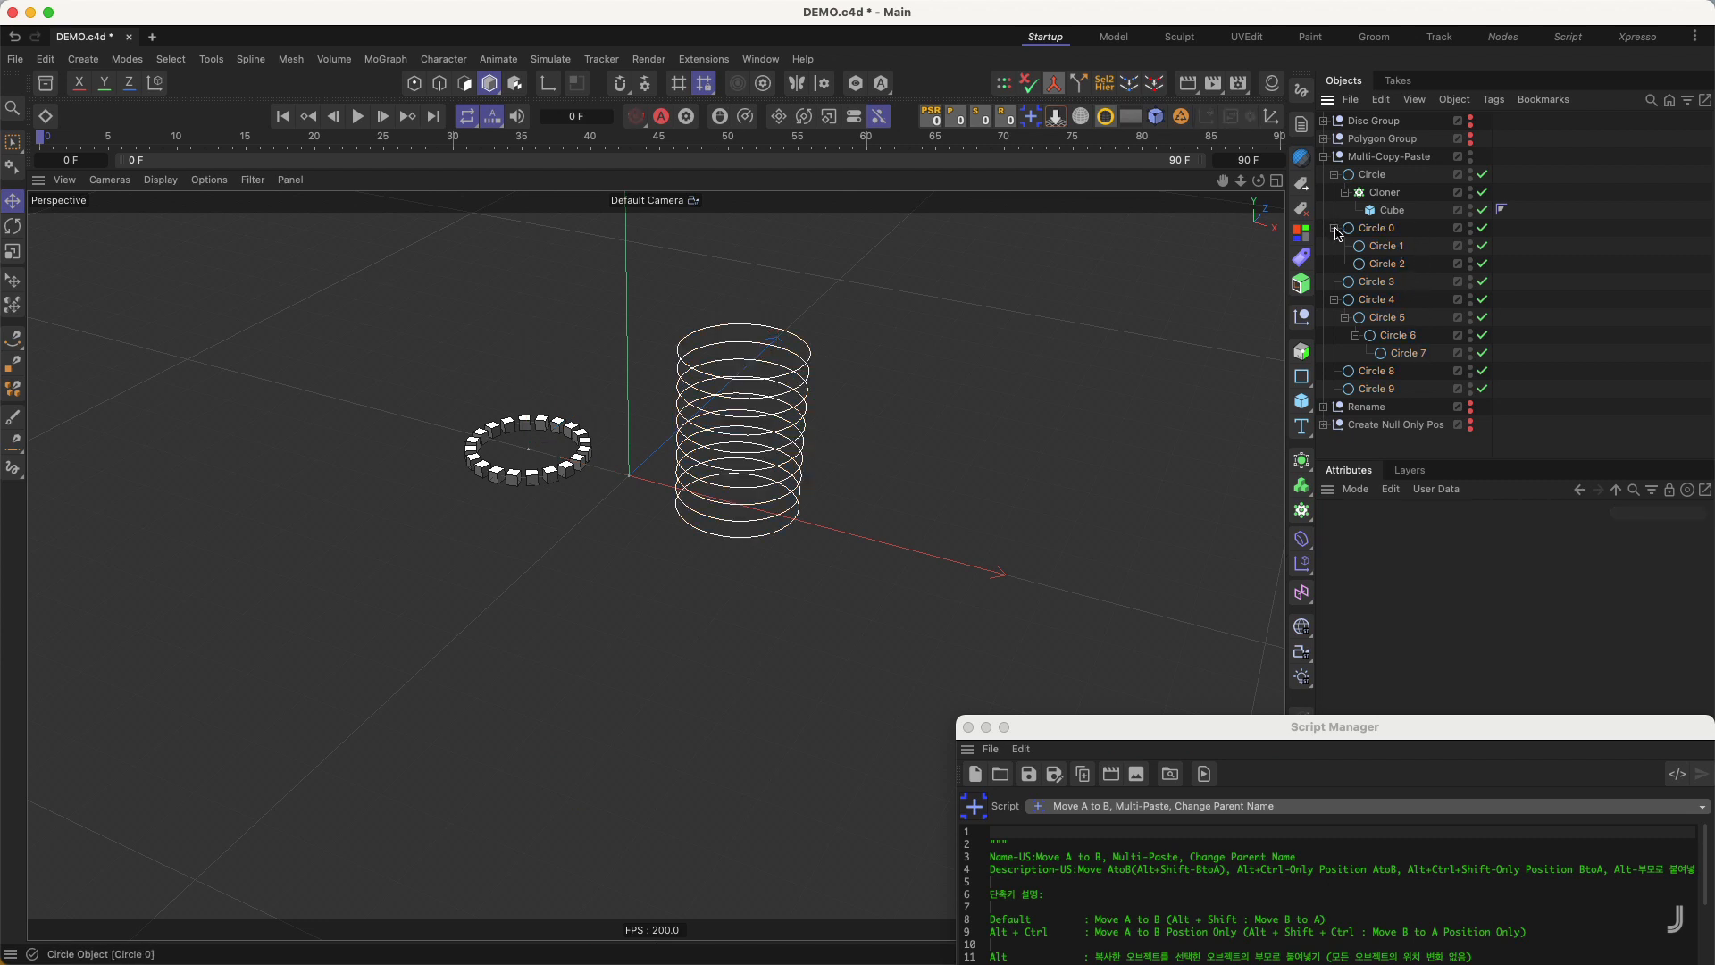
# - Collapse the Circle hierarchies and the Multi-Copy-Paste group, and hide the whole group
pyautogui.click(1333, 229)
pyautogui.click(1334, 175)
pyautogui.click(1334, 229)
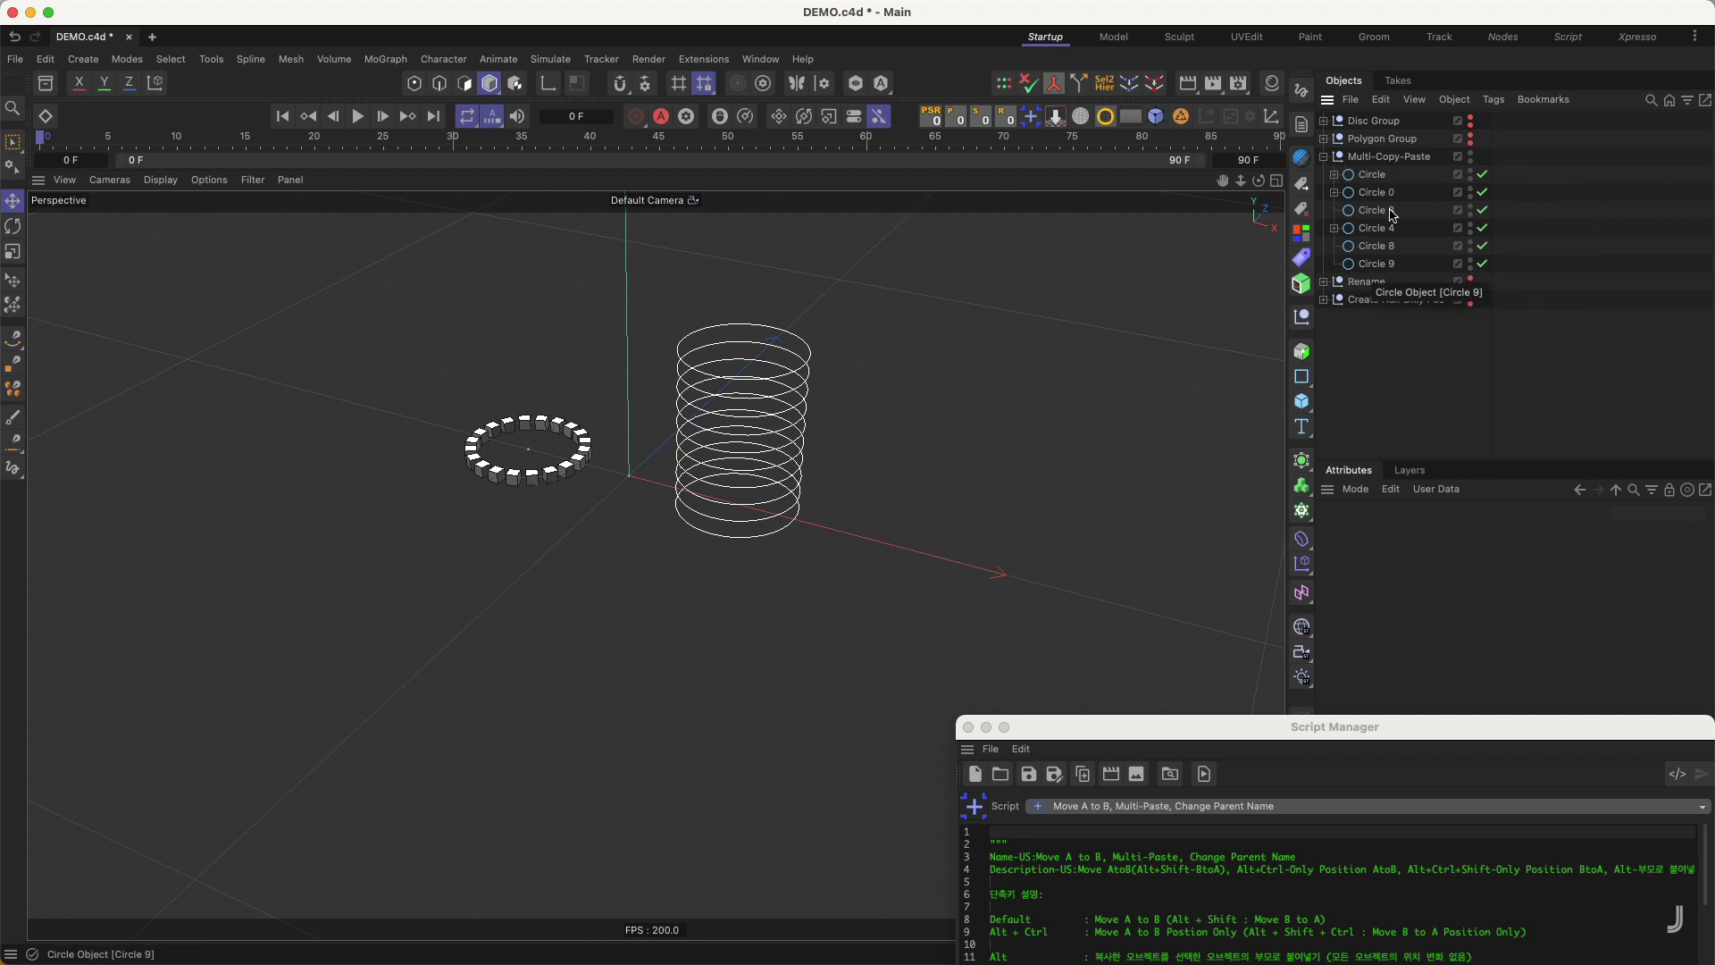
pyautogui.click(1324, 156)
pyautogui.click(1376, 156)
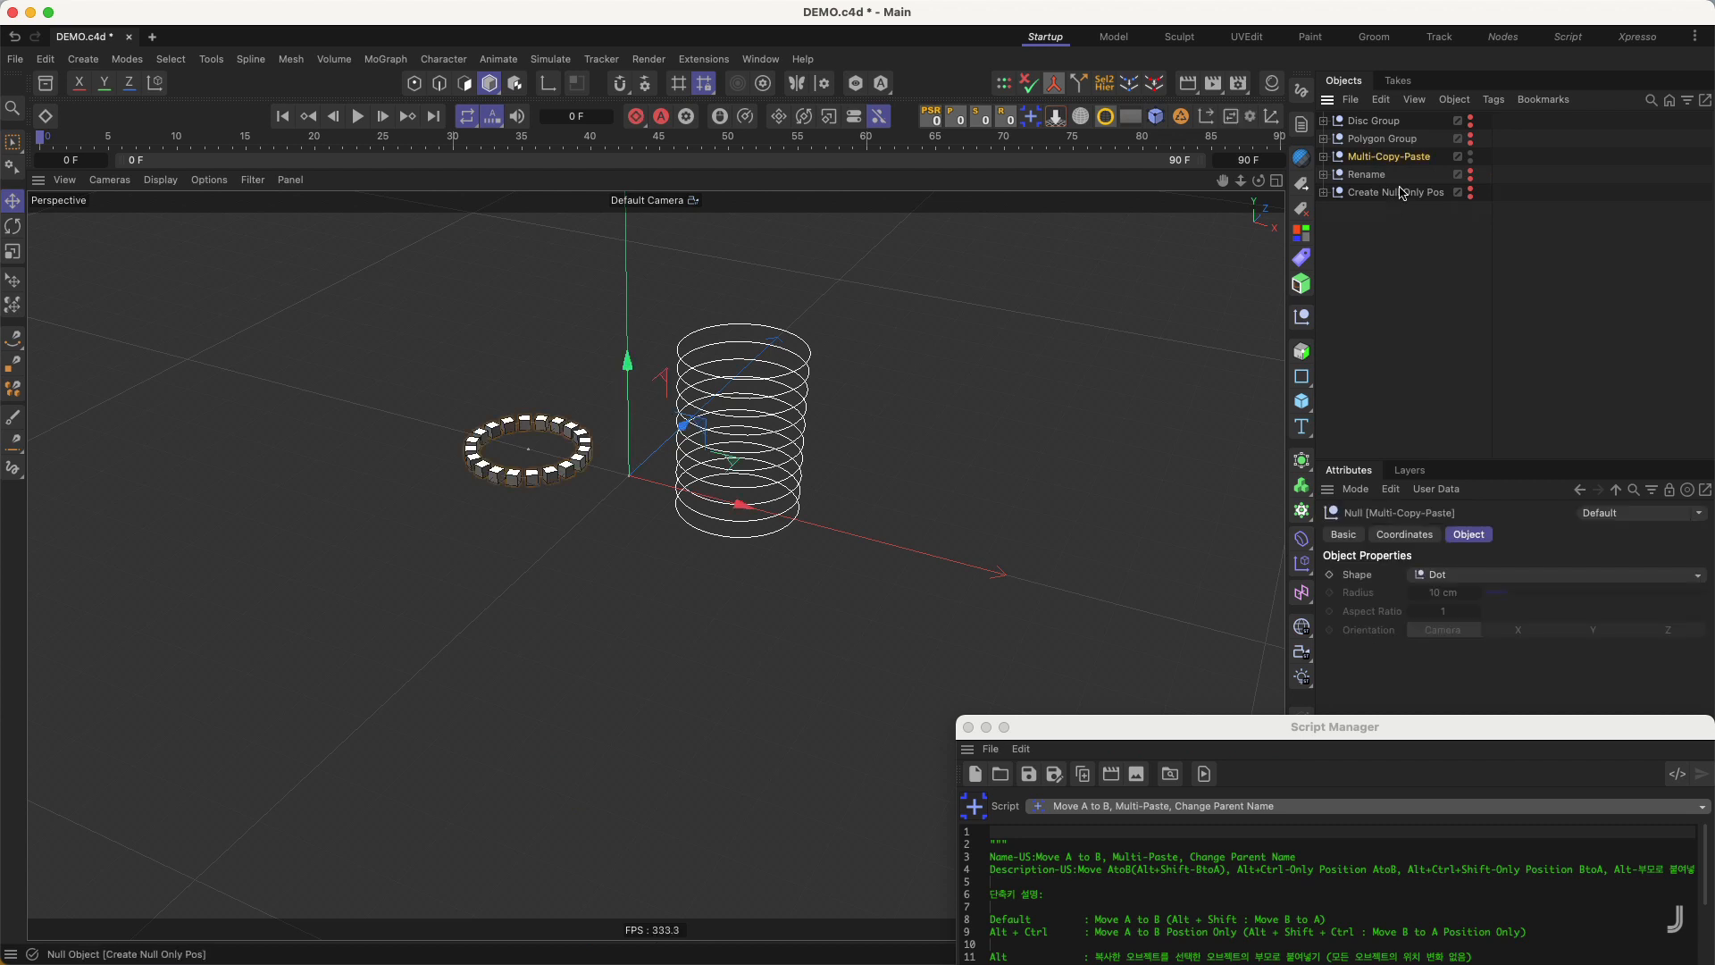
pyautogui.click(1326, 157)
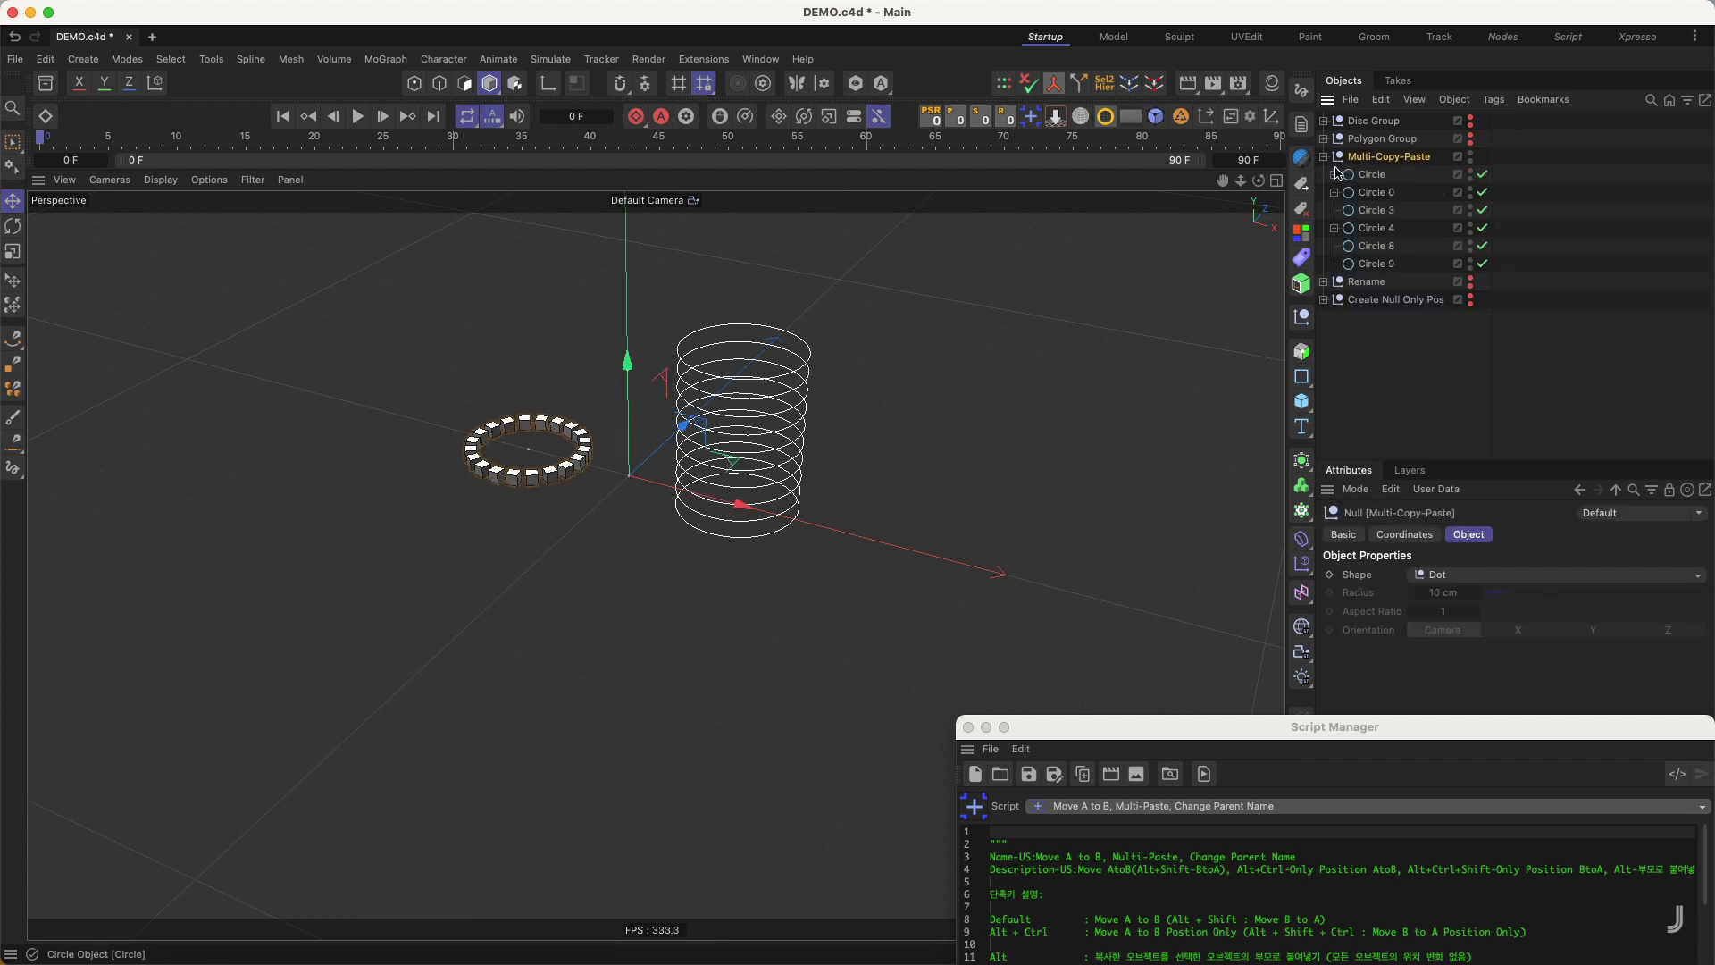
pyautogui.click(1324, 157)
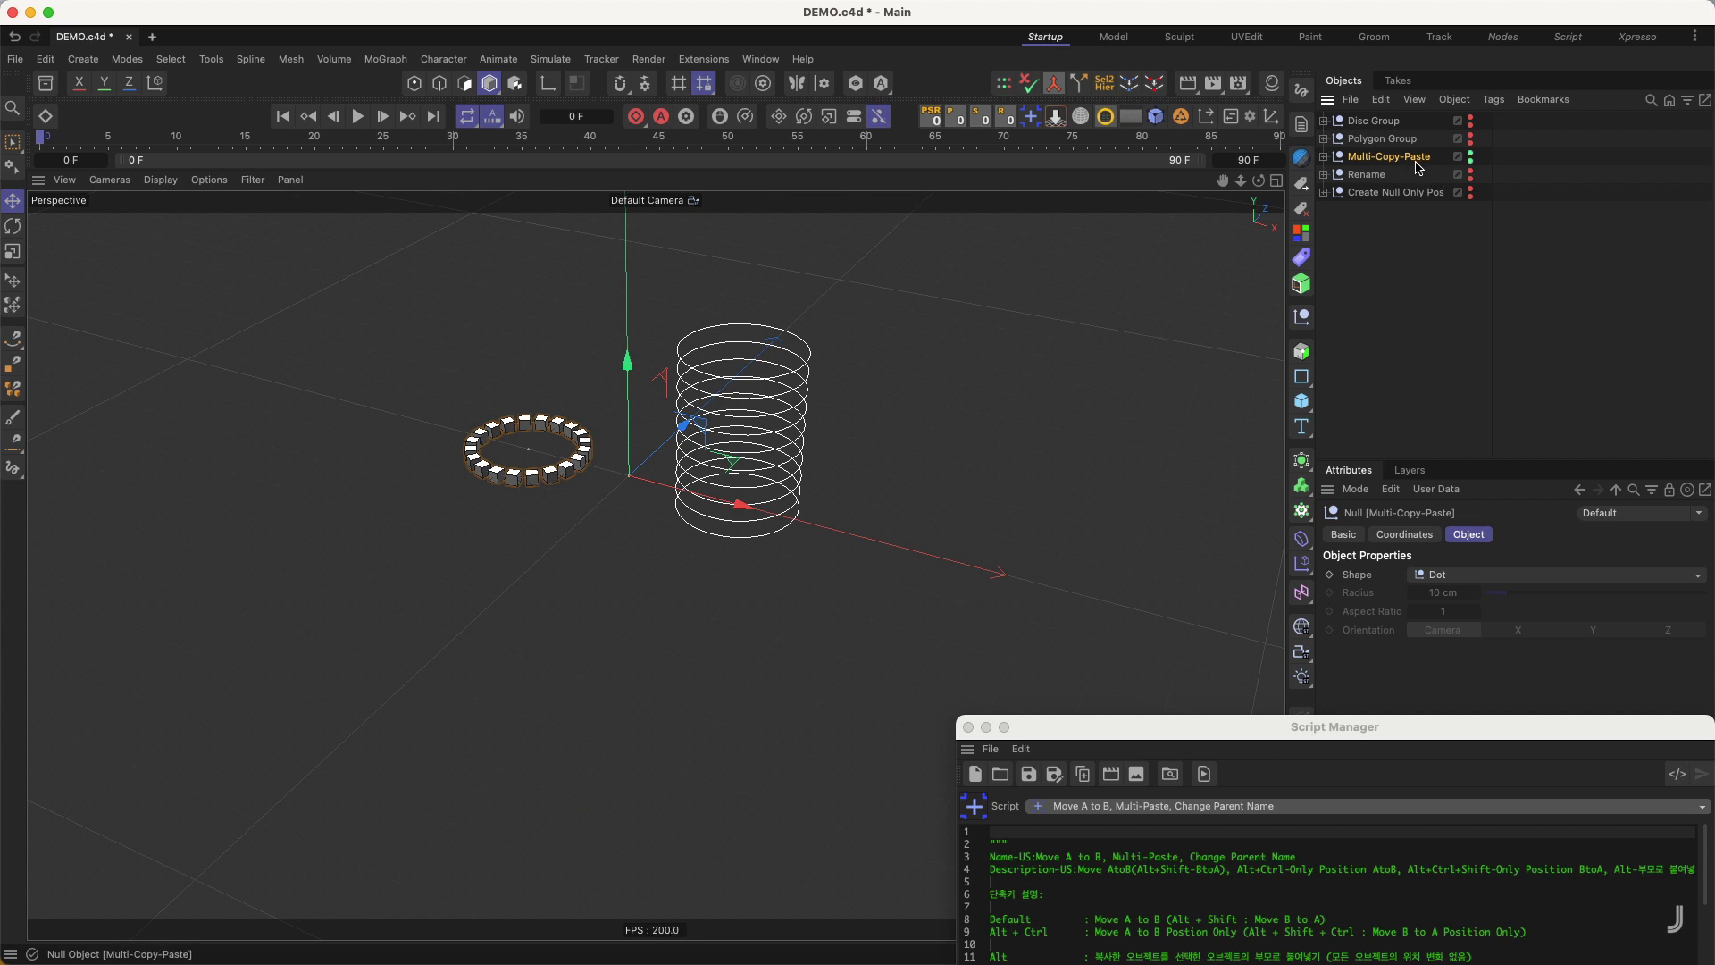
pyautogui.keyDown('alt'); pyautogui.click(1471, 153); pyautogui.keyUp('alt')
# - Make the Rename group visible and expand it down to the letter splines of Text Spline
pyautogui.click(1372, 176)
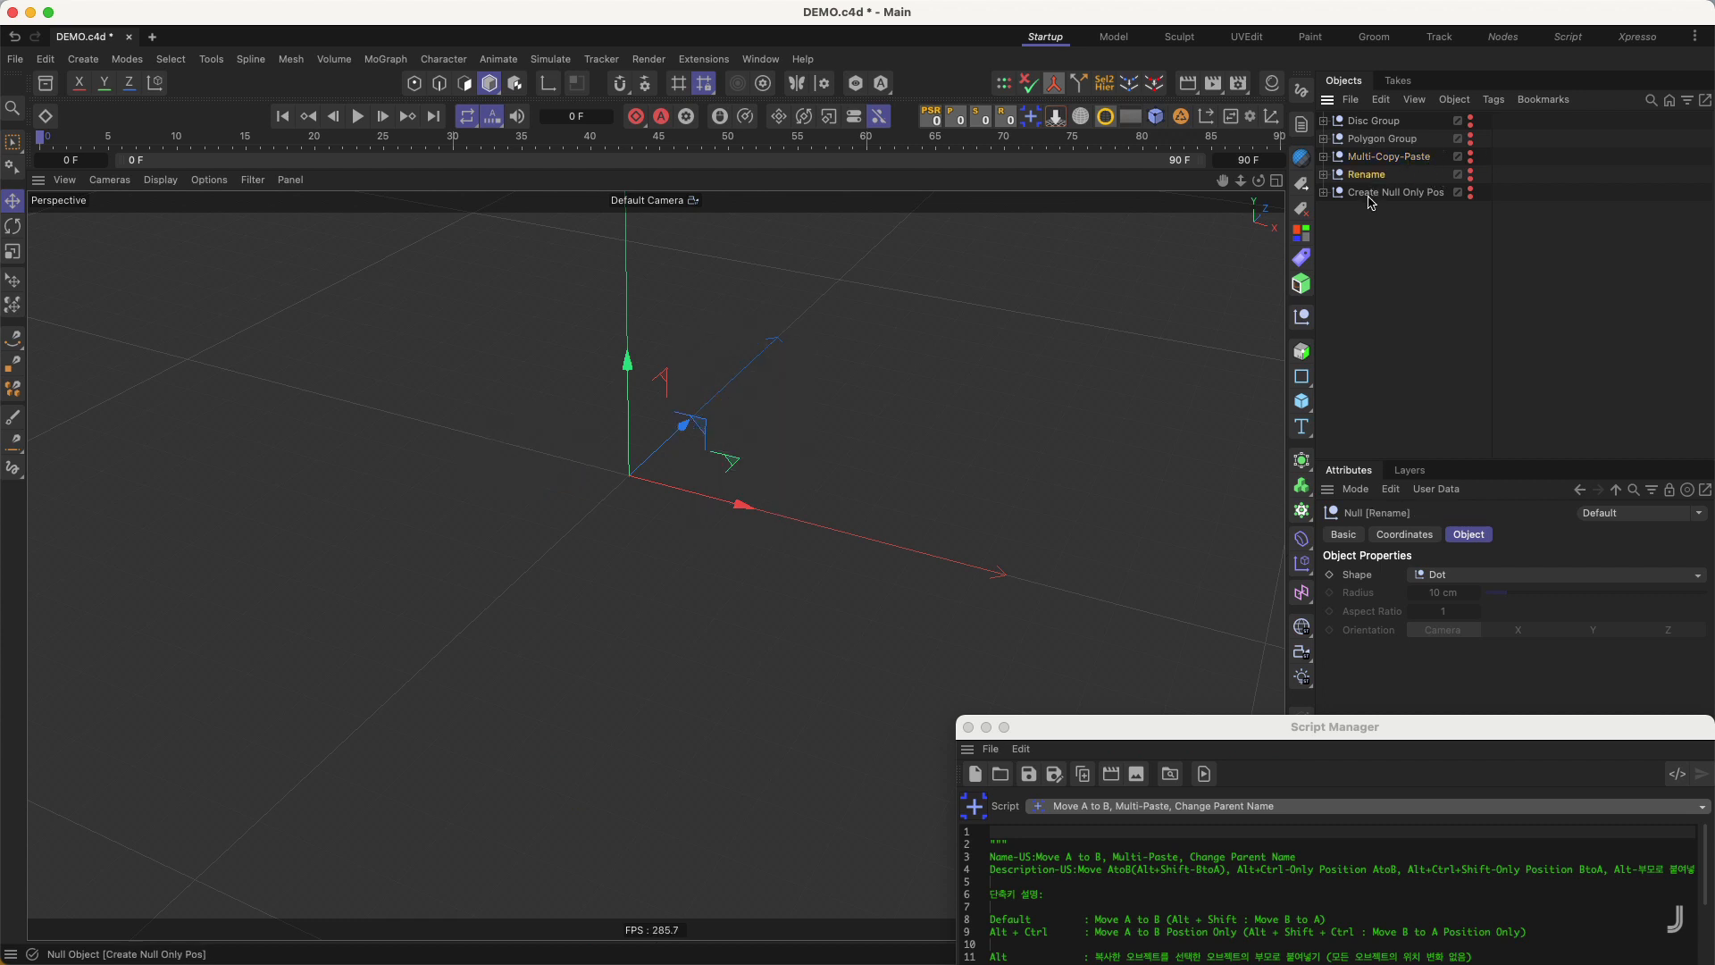
pyautogui.click(1326, 175)
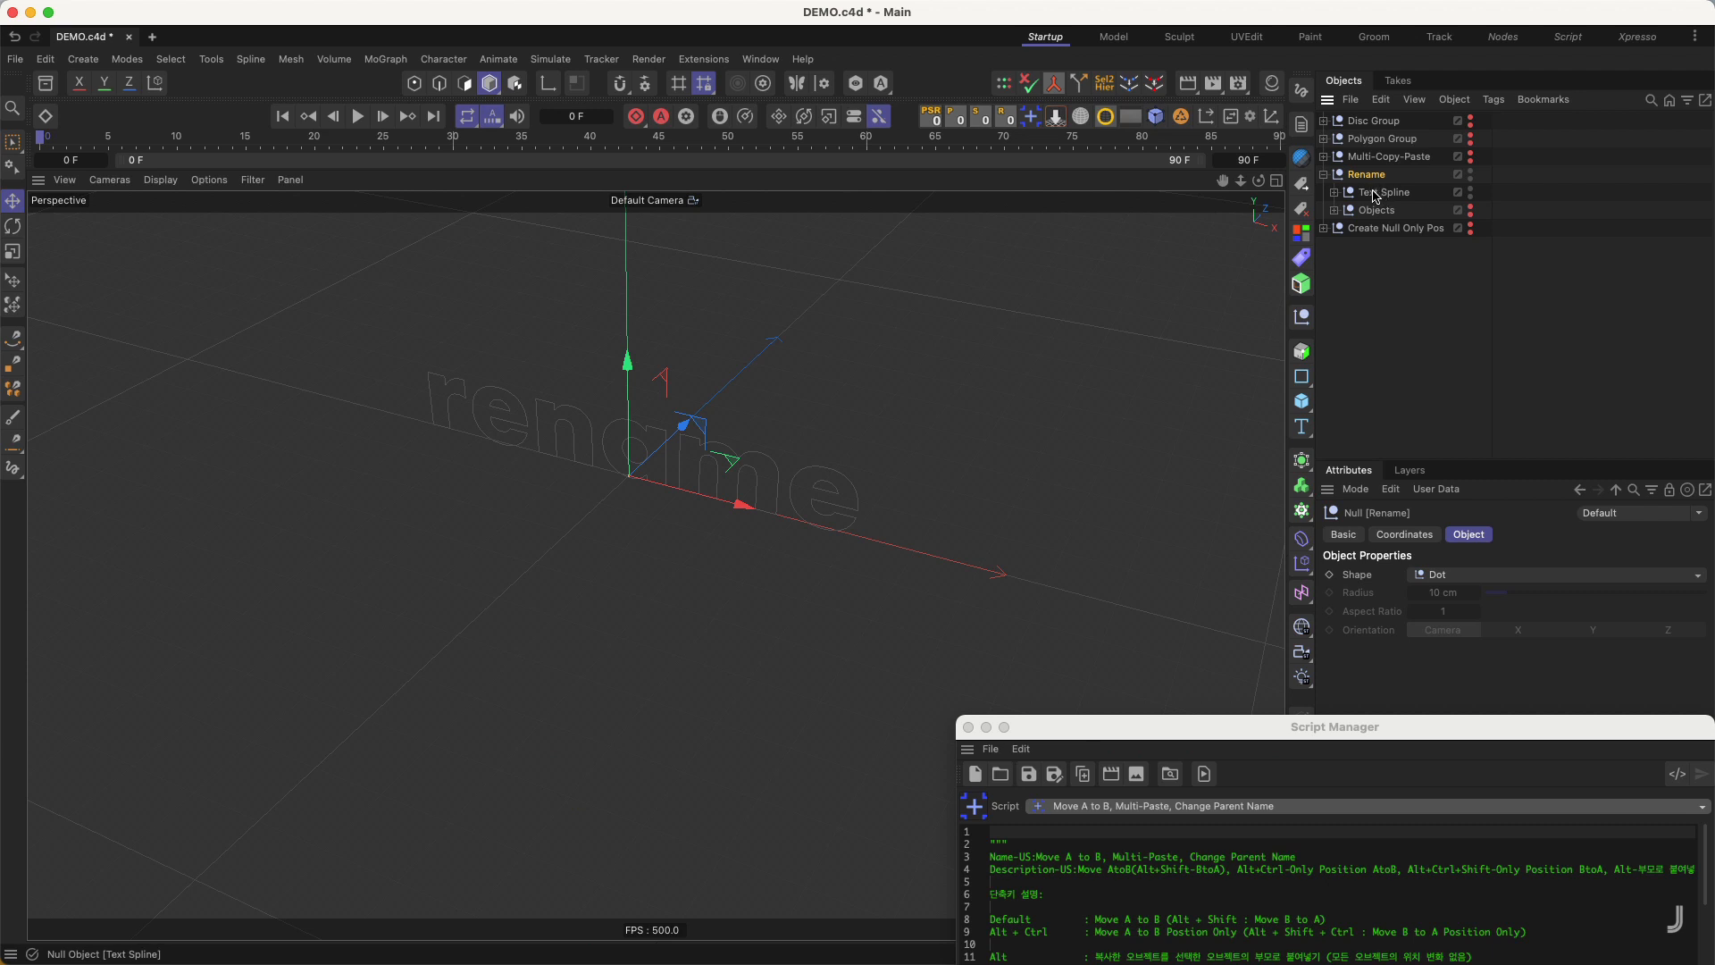
pyautogui.click(1375, 195)
pyautogui.click(1335, 193)
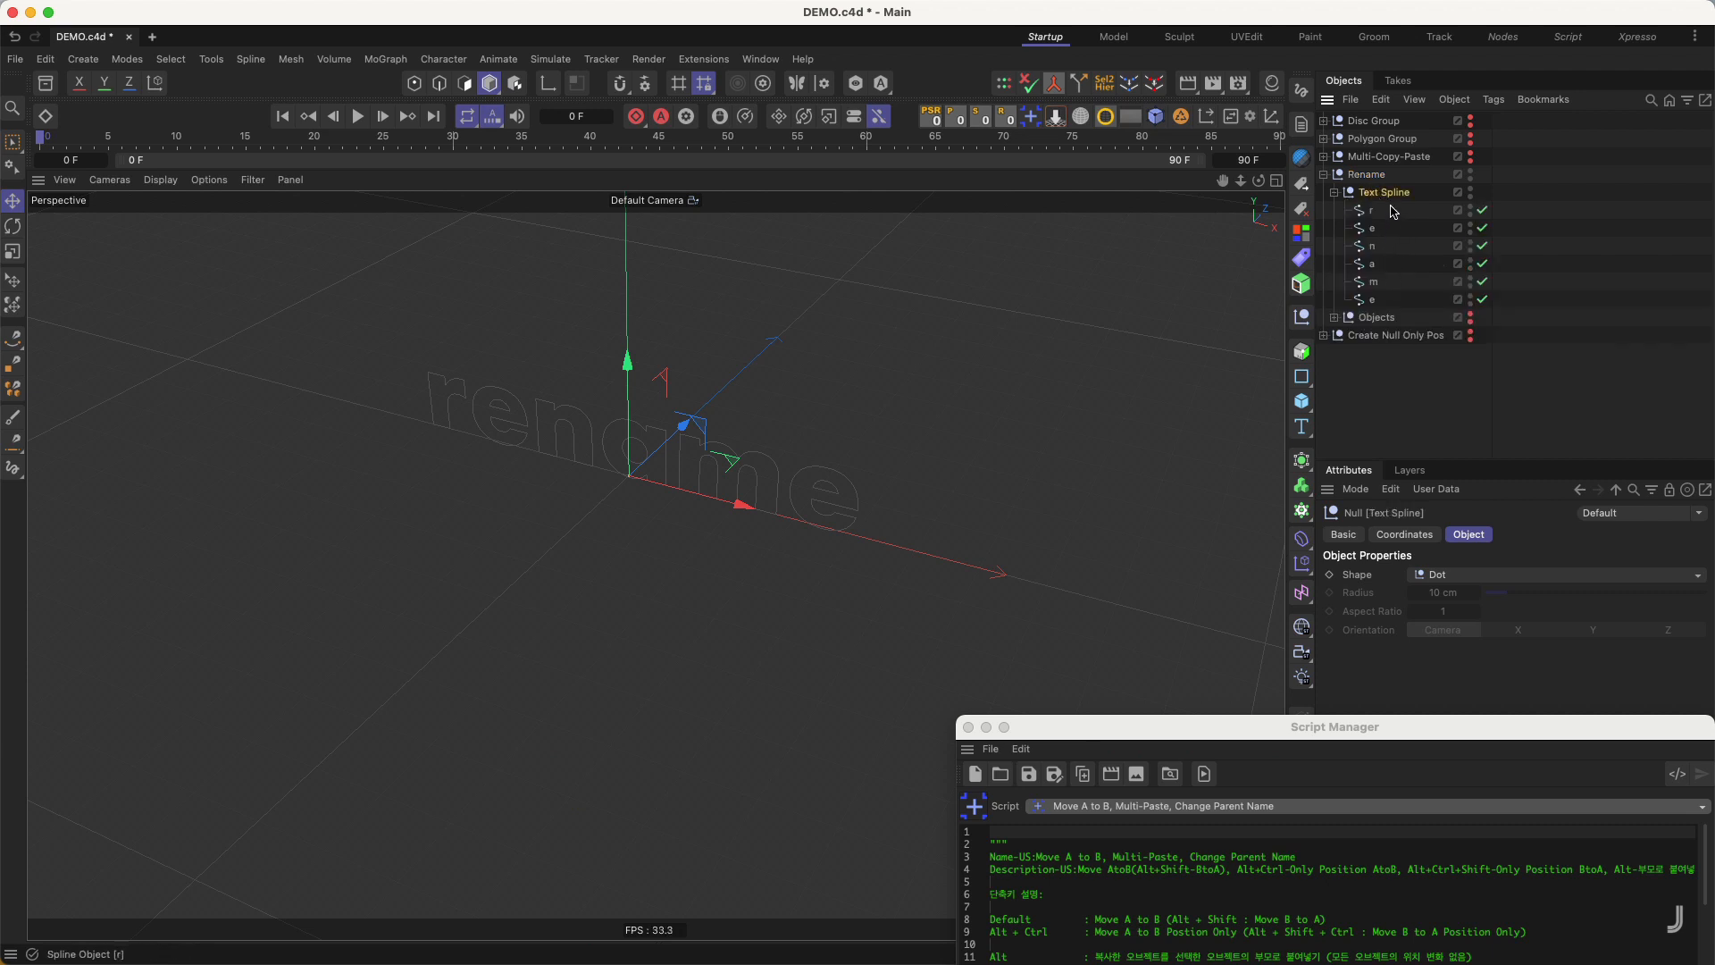
# - Add a separate Extrude as the parent of each letter spline r, e, n, a, m, e, and collapse the Extrudes
pyautogui.moveTo(1371, 216); pyautogui.dragTo(1387, 309)
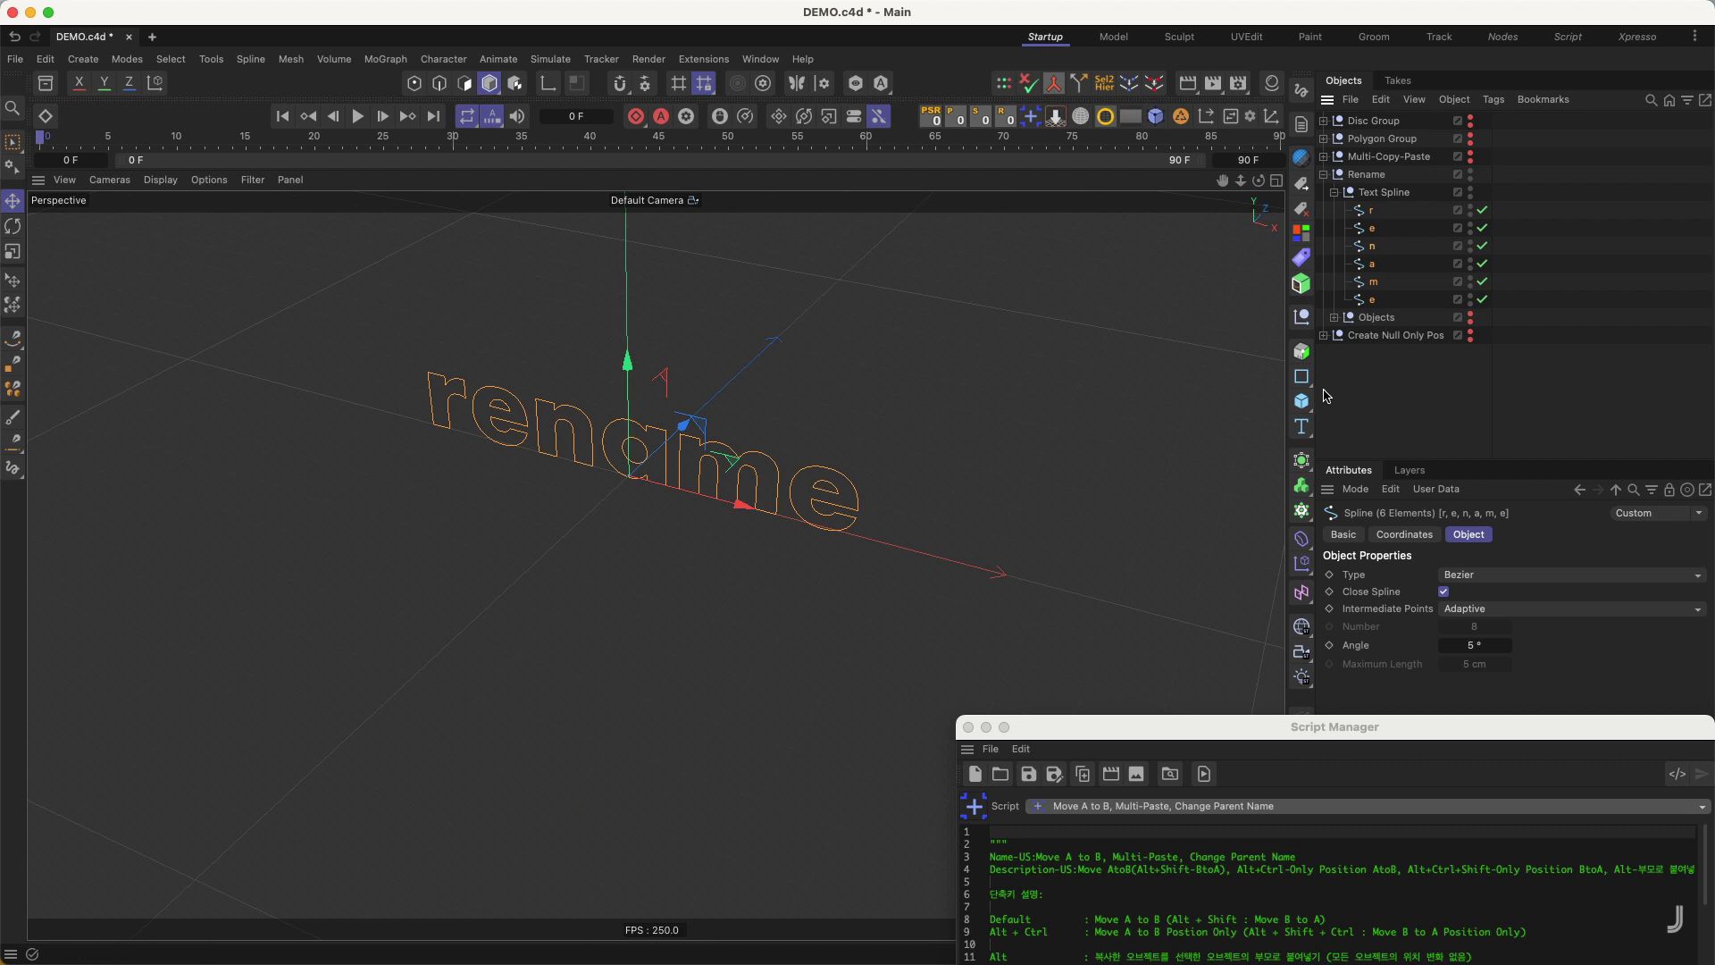
pyautogui.click(1302, 461)
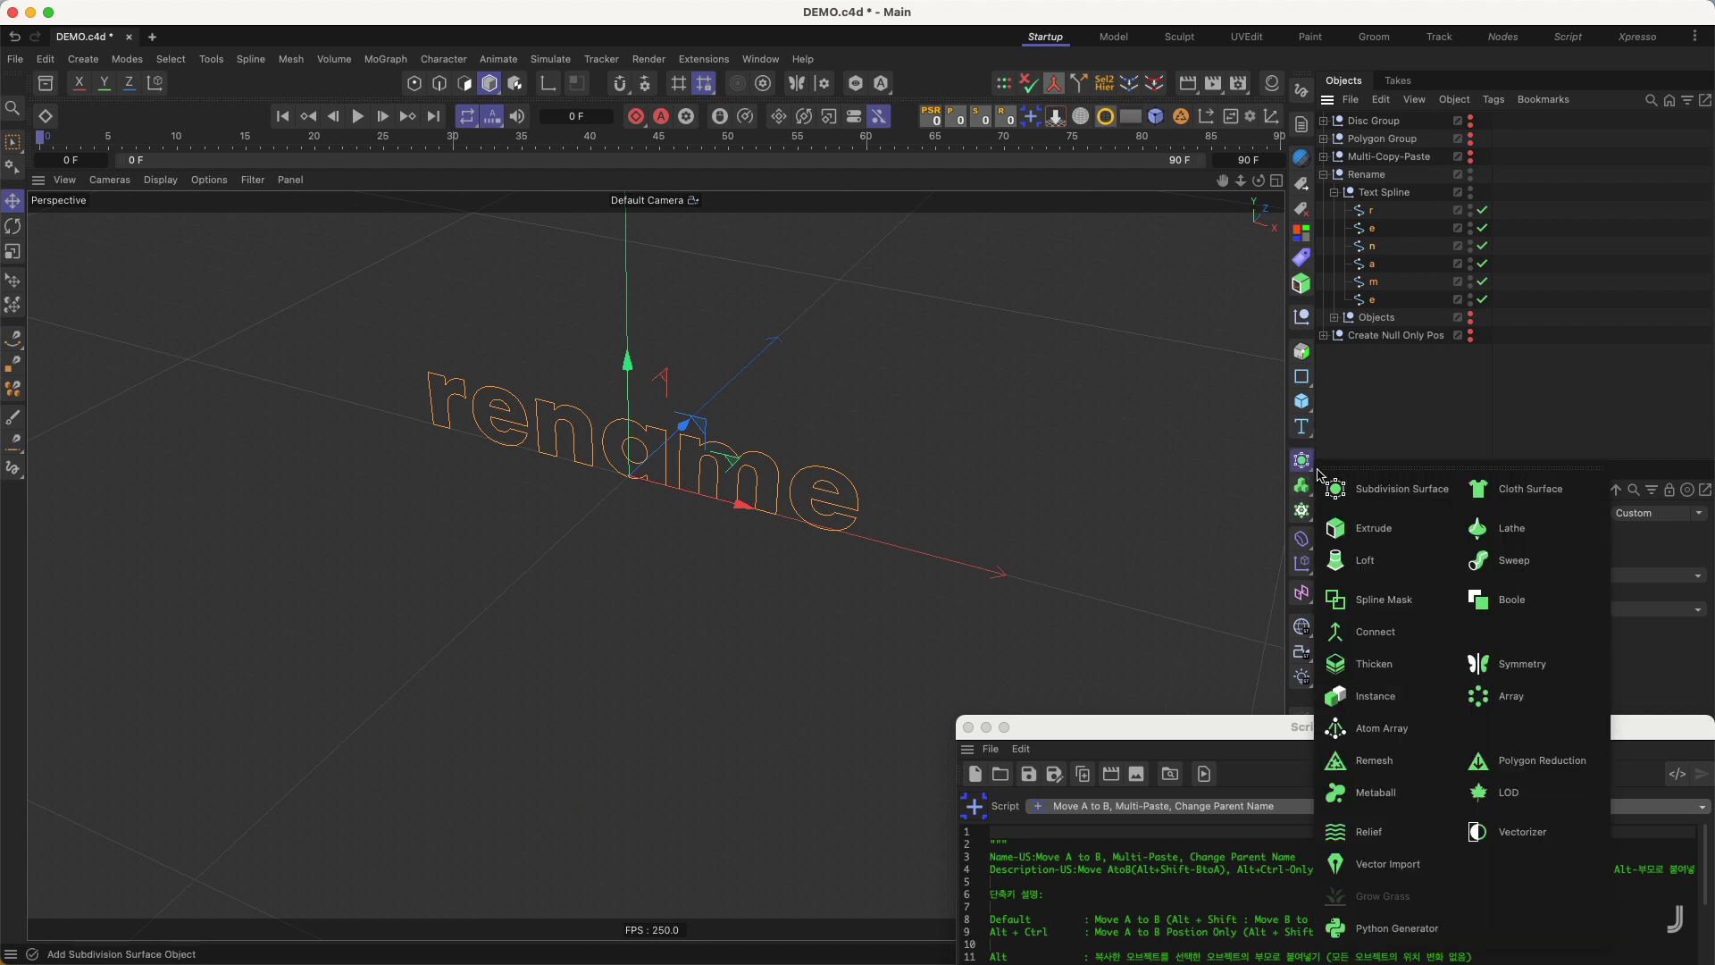
pyautogui.keyDown('alt'); pyautogui.click(1372, 532); pyautogui.keyUp('alt')
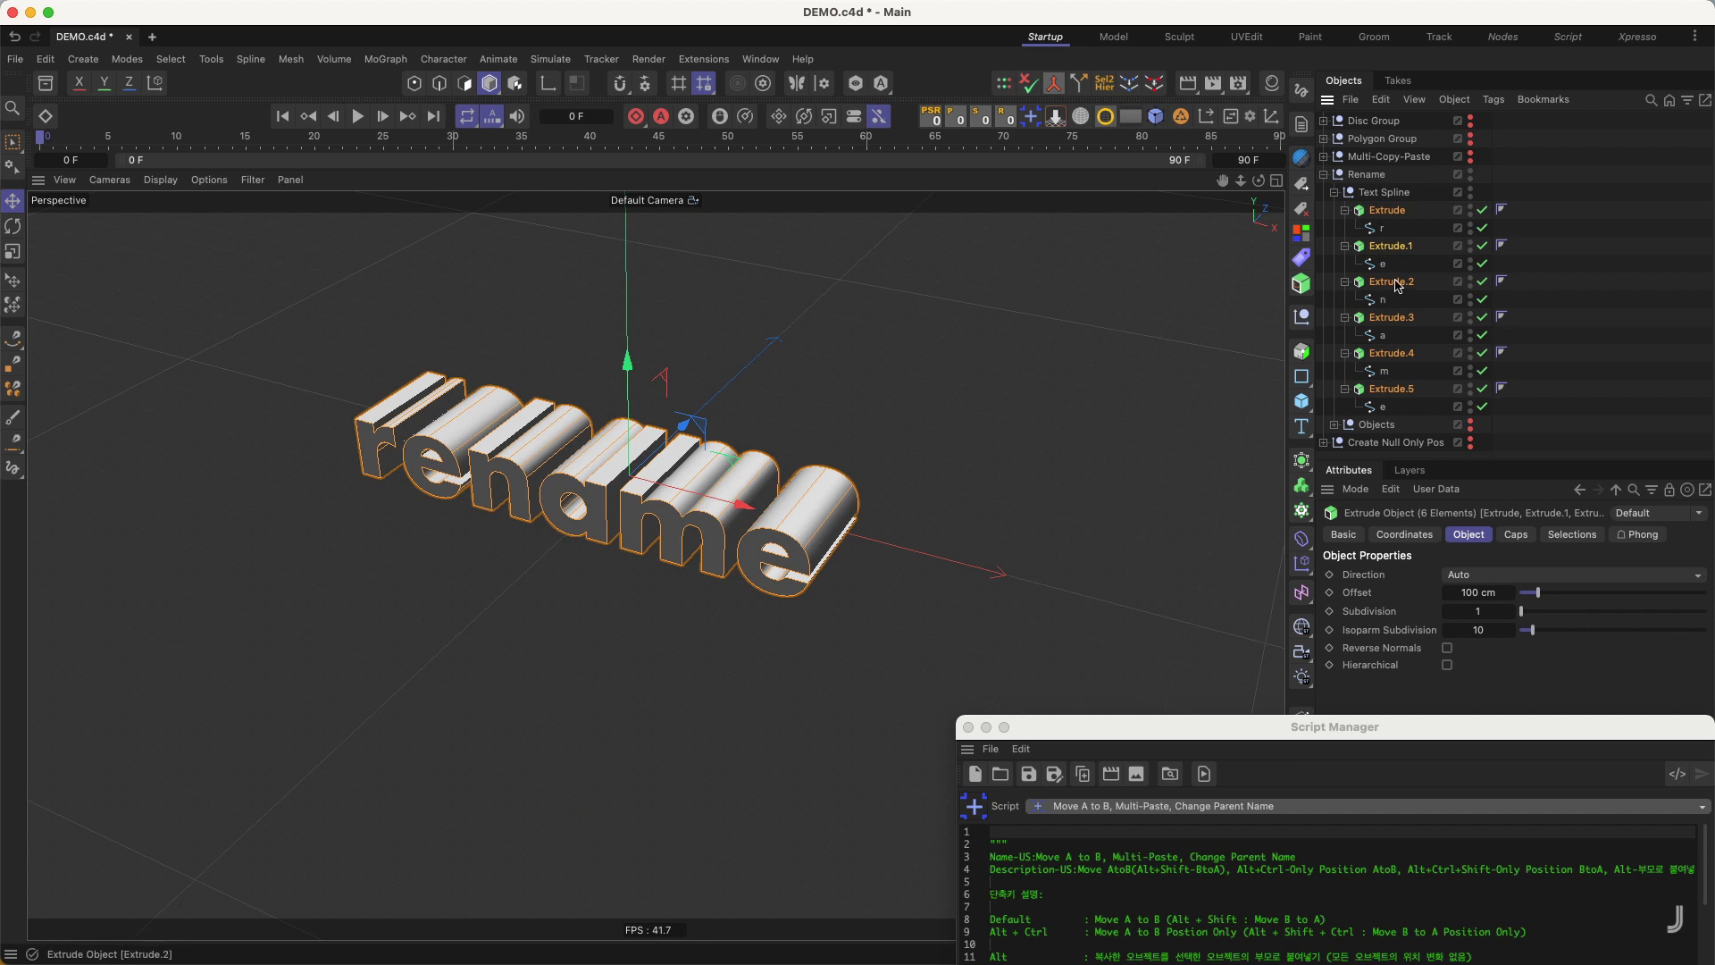
pyautogui.click(1335, 193)
pyautogui.click(1335, 193)
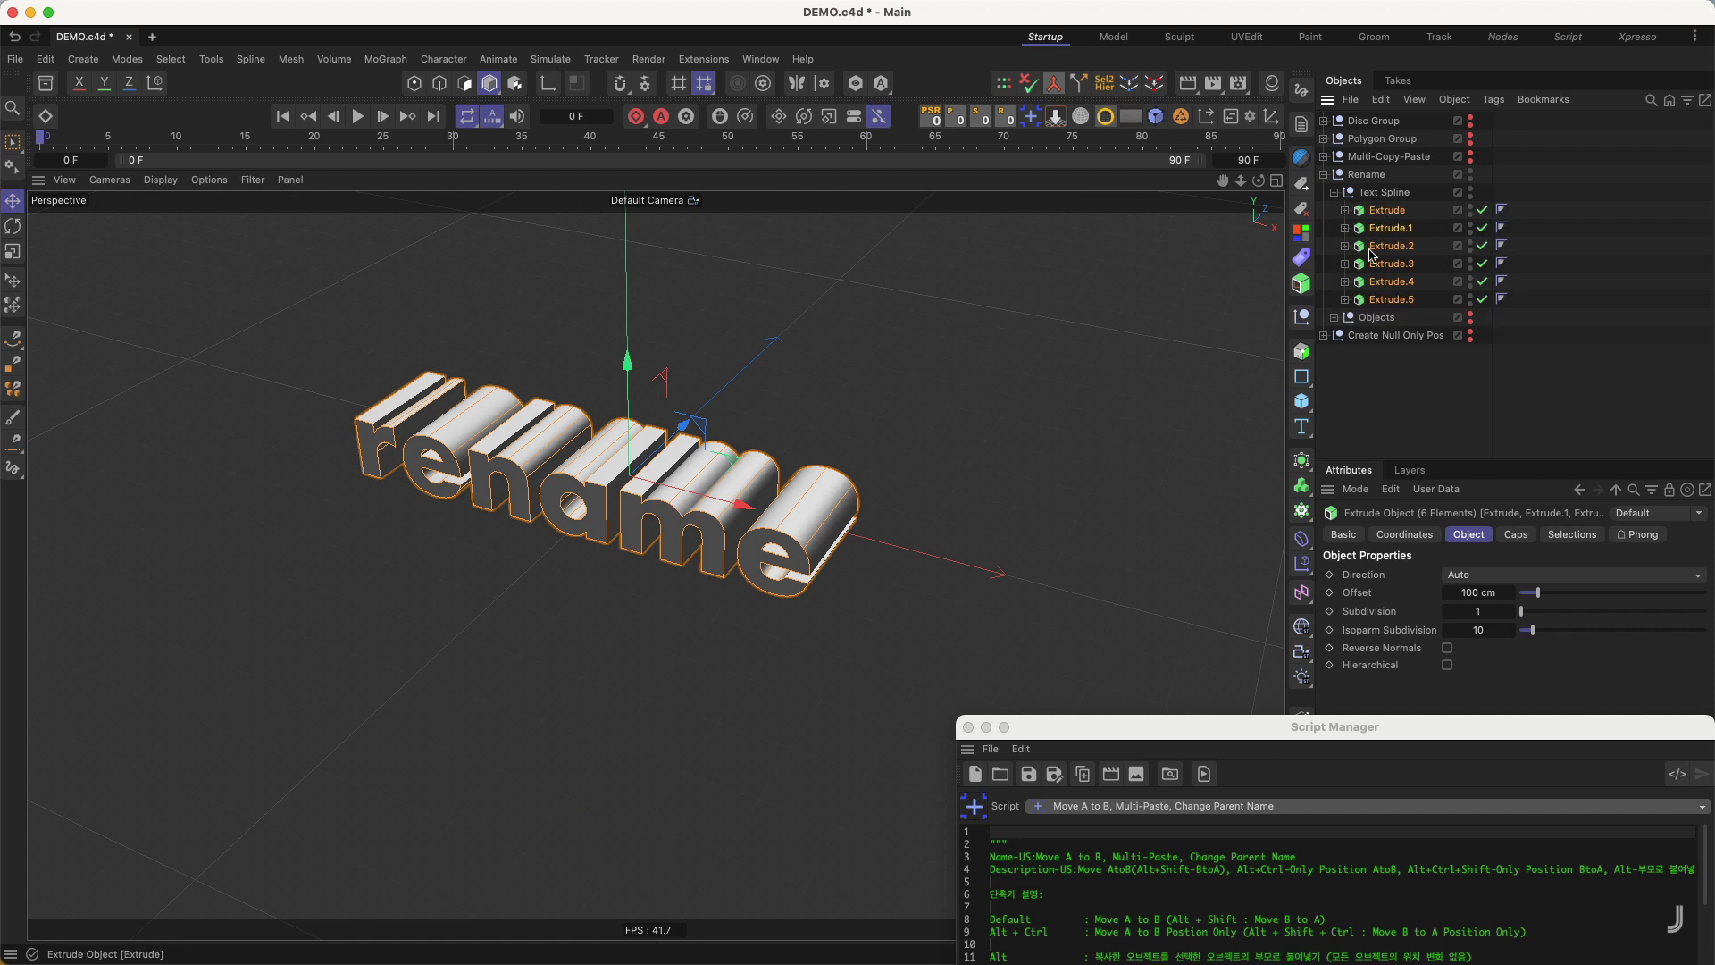
# - Move Extrude.2 above Extrude.1, and rename all six Extrudes after their child splines with the script
pyautogui.click(1401, 213)
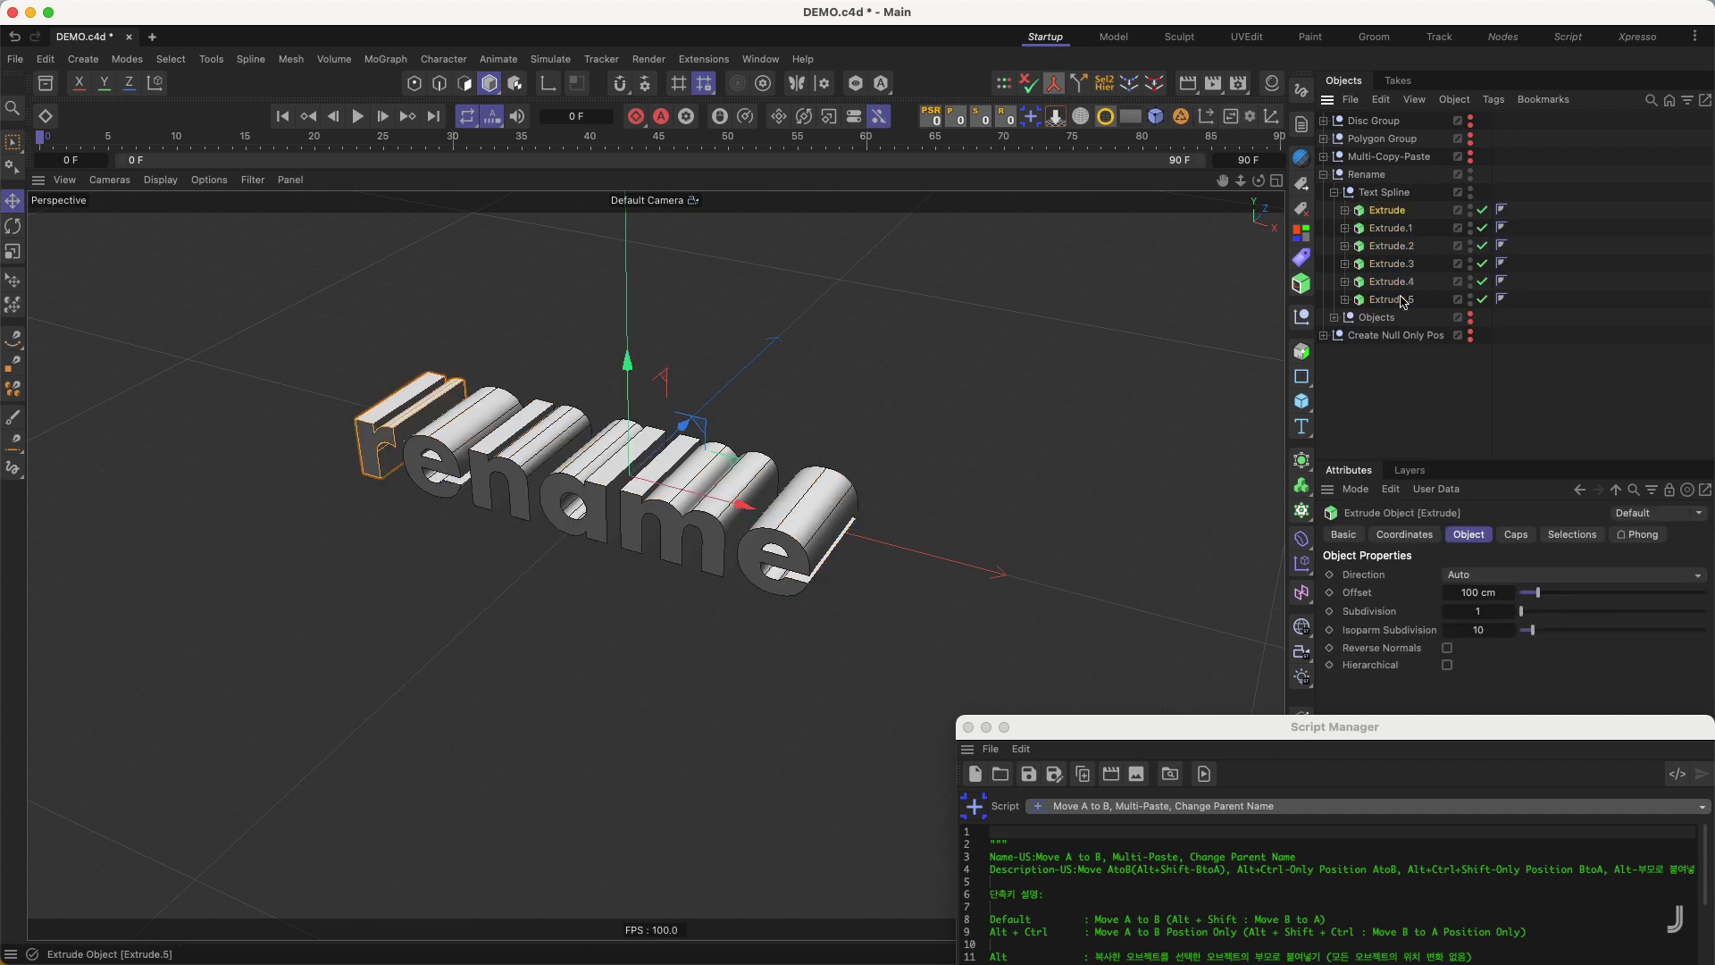
pyautogui.moveTo(1399, 250); pyautogui.dragTo(1402, 221)
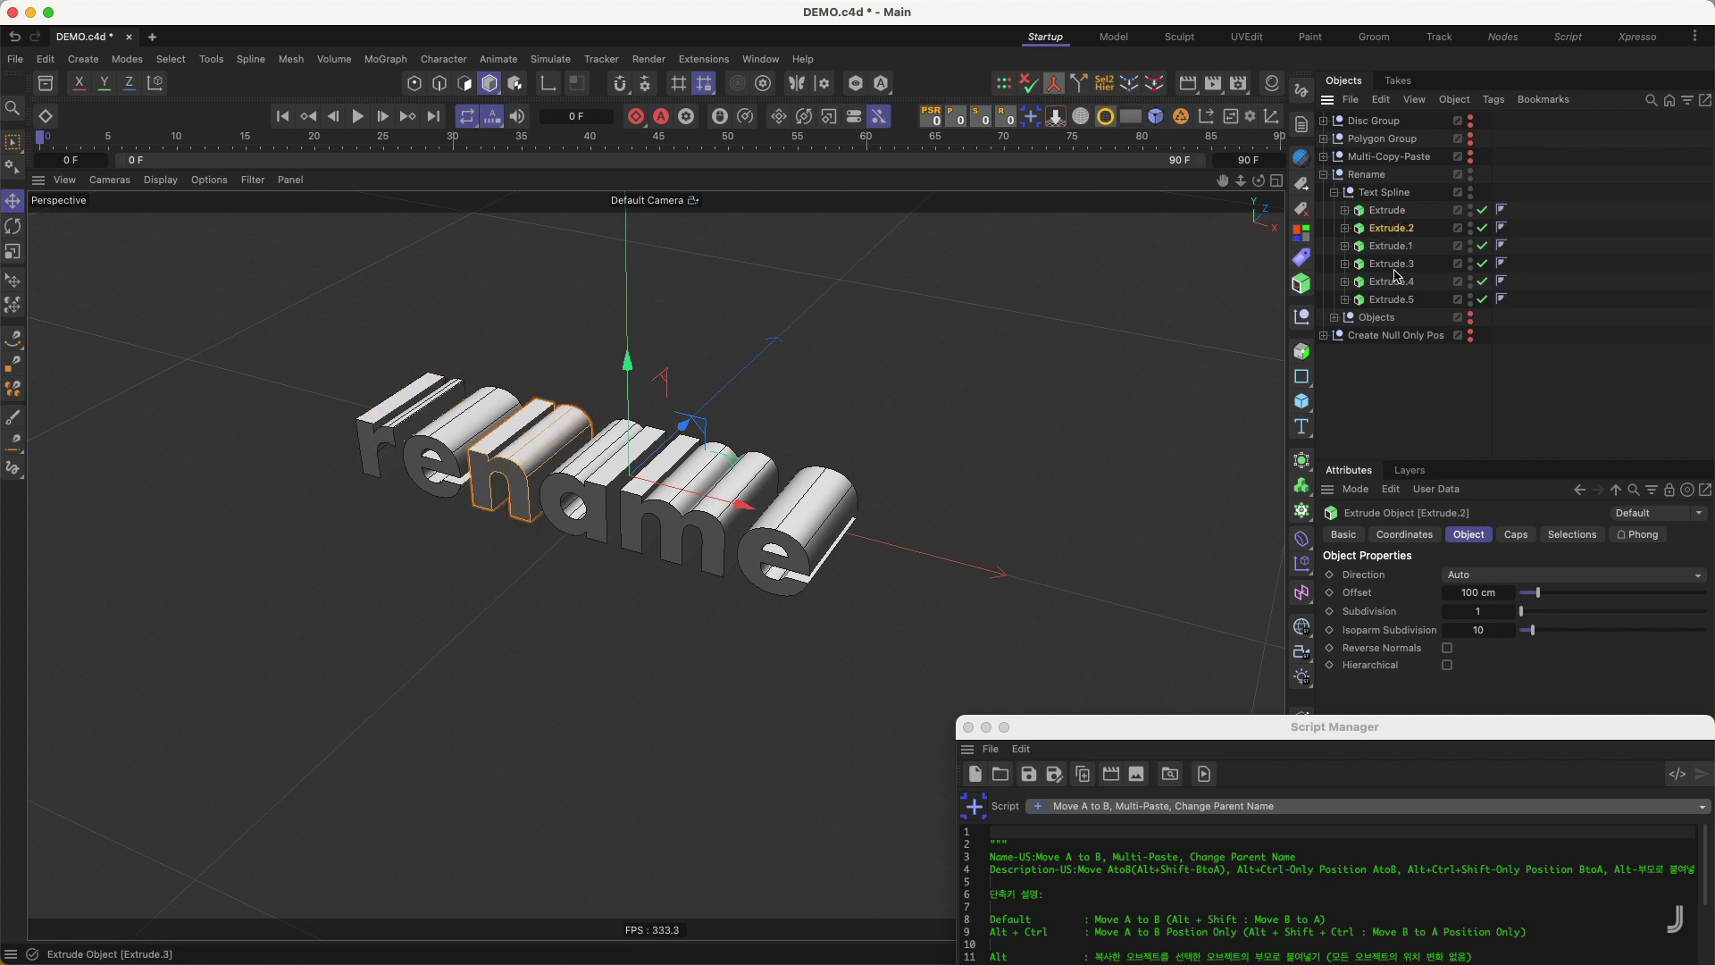
pyautogui.moveTo(1424, 214); pyautogui.dragTo(1380, 305)
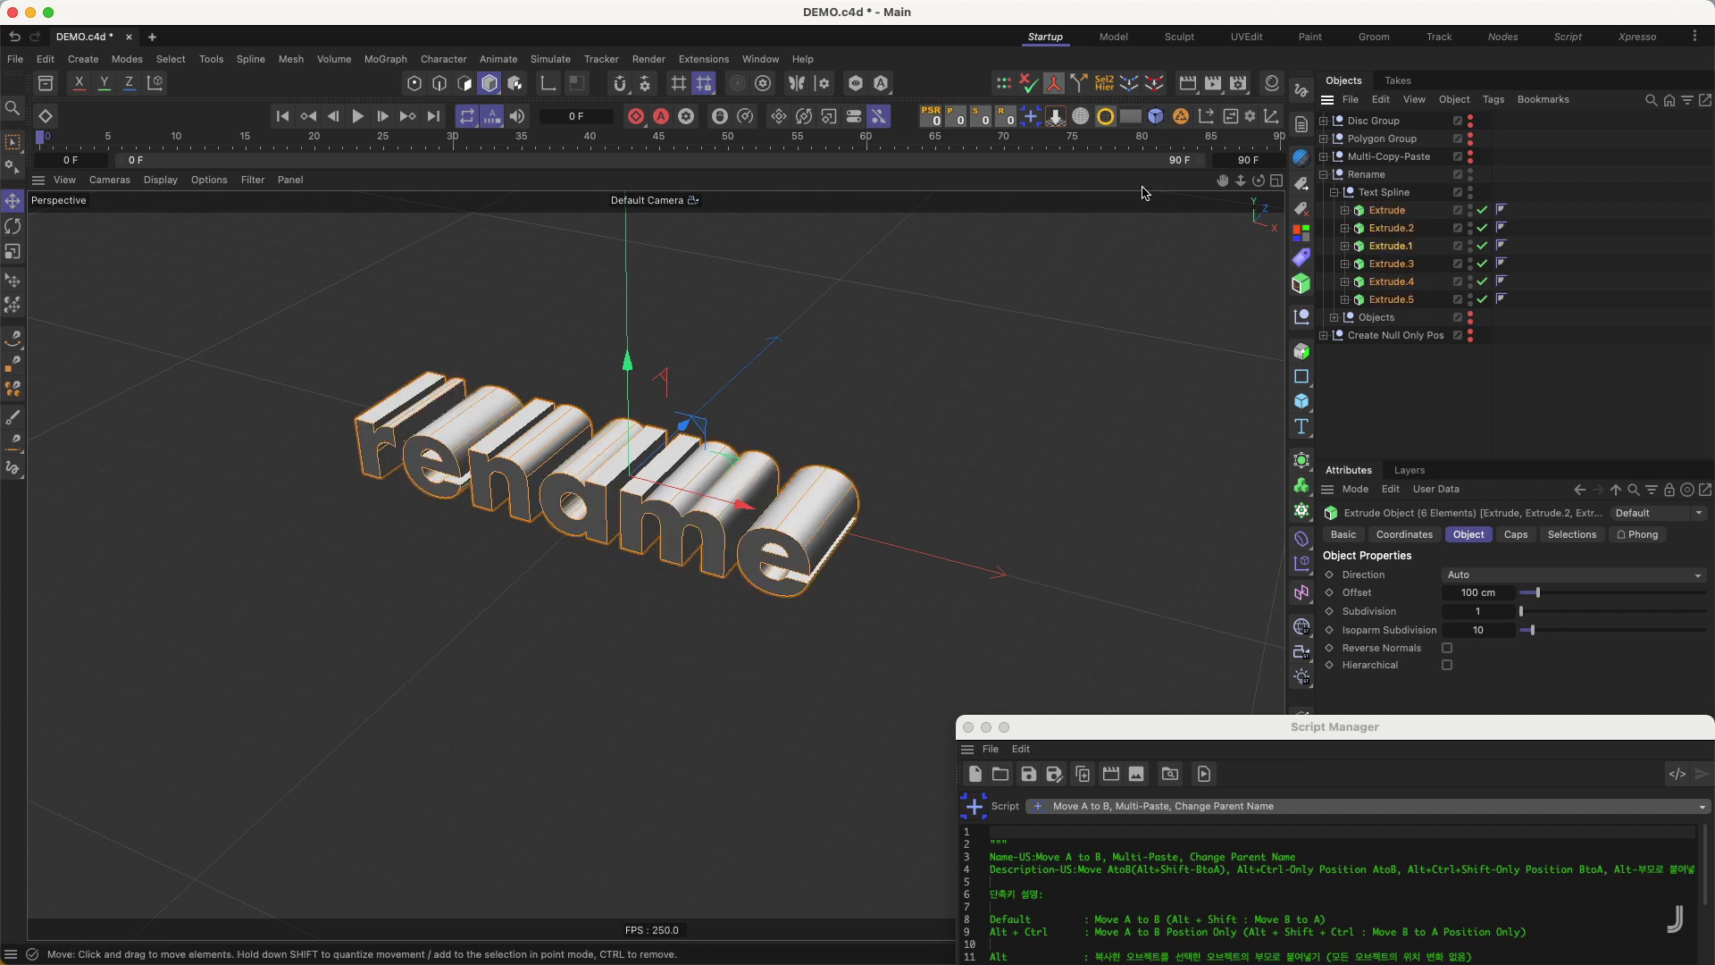
pyautogui.click(1035, 119)
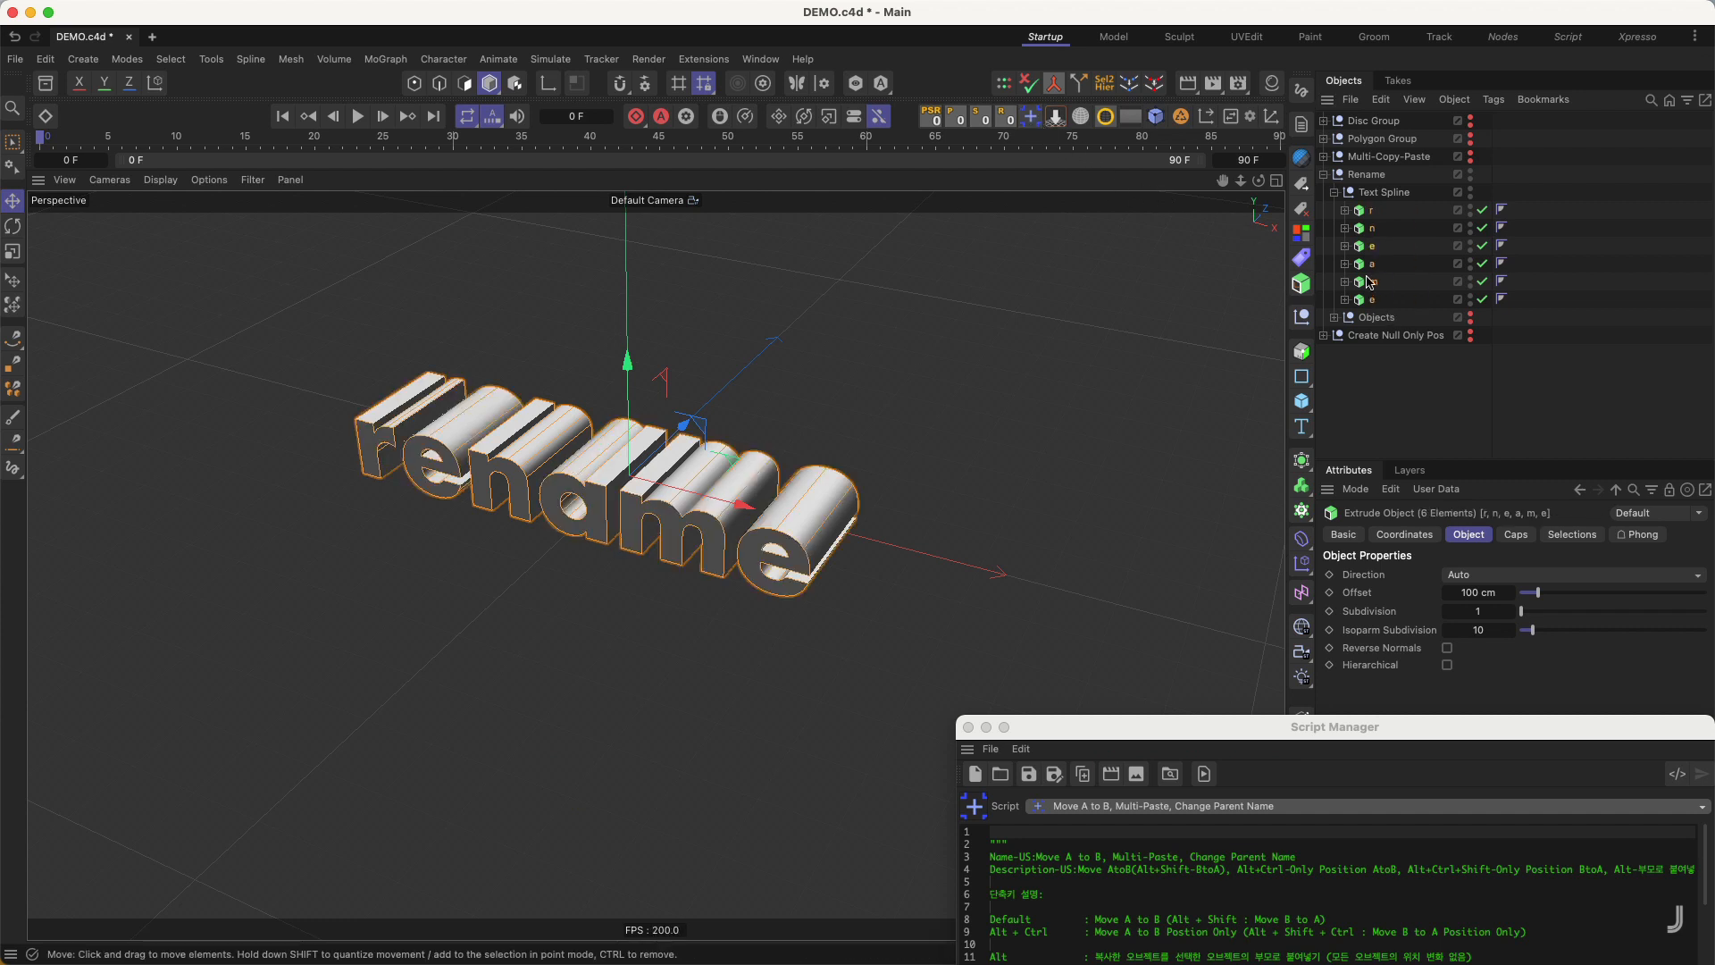
pyautogui.click(1345, 211)
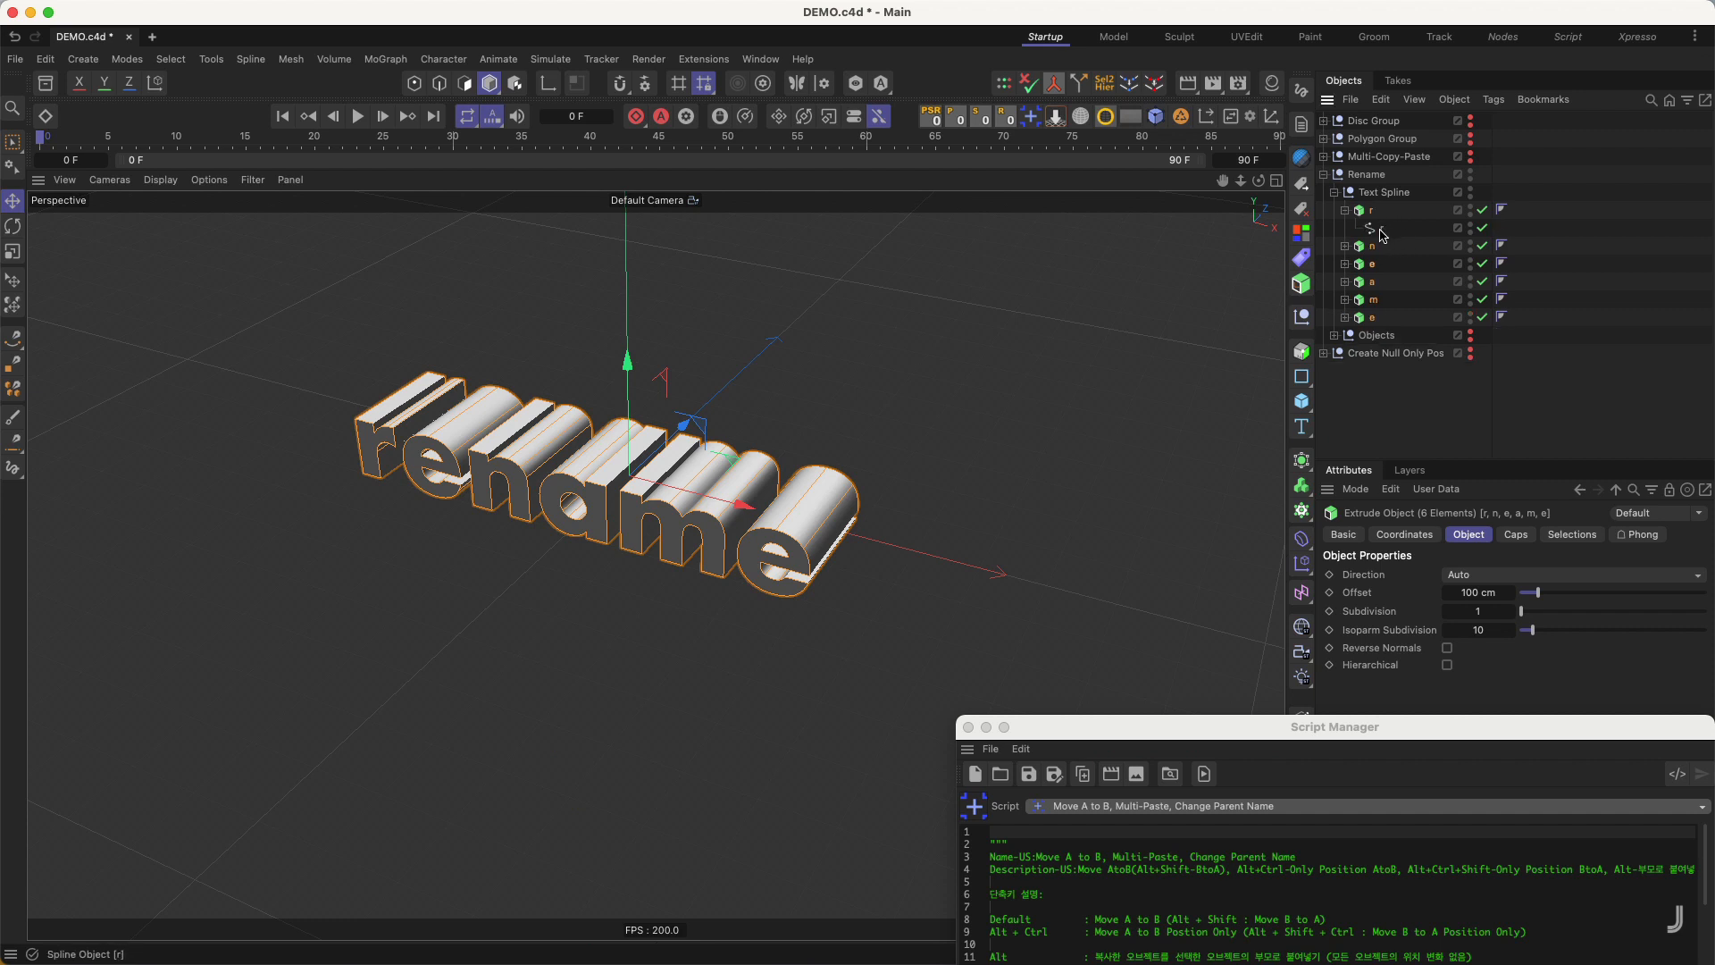
pyautogui.click(1345, 212)
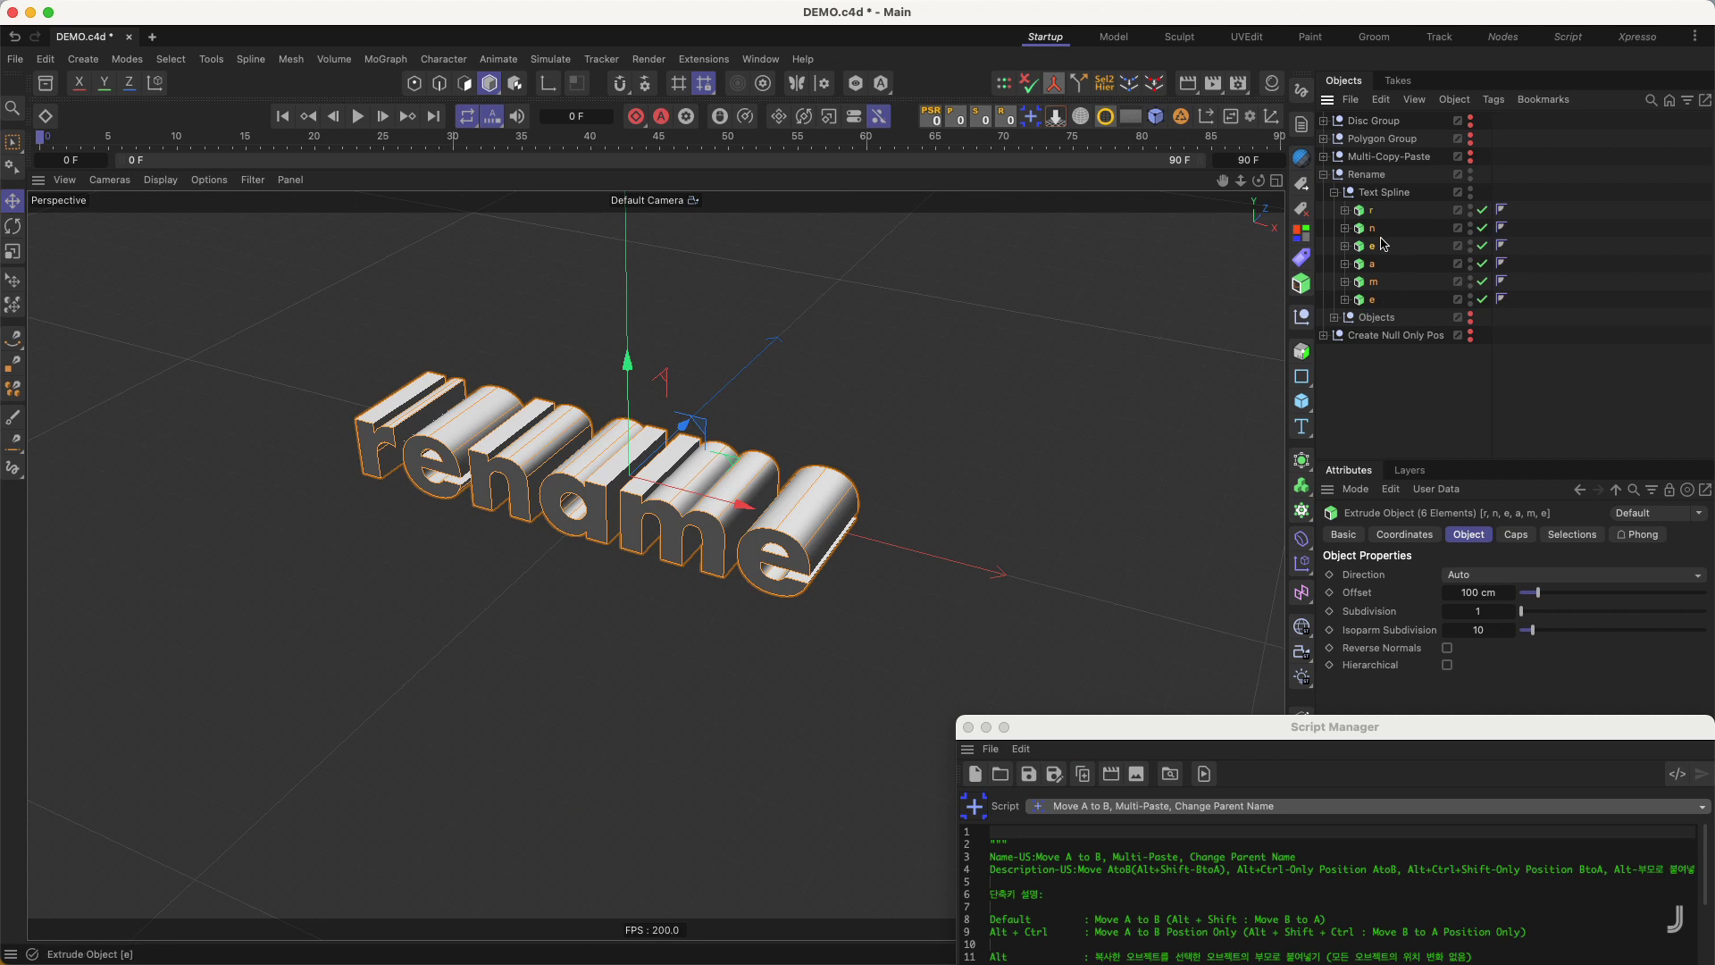
# - Collapse and hide the Text Spline group, and expand and show the Objects group
pyautogui.click(1335, 193)
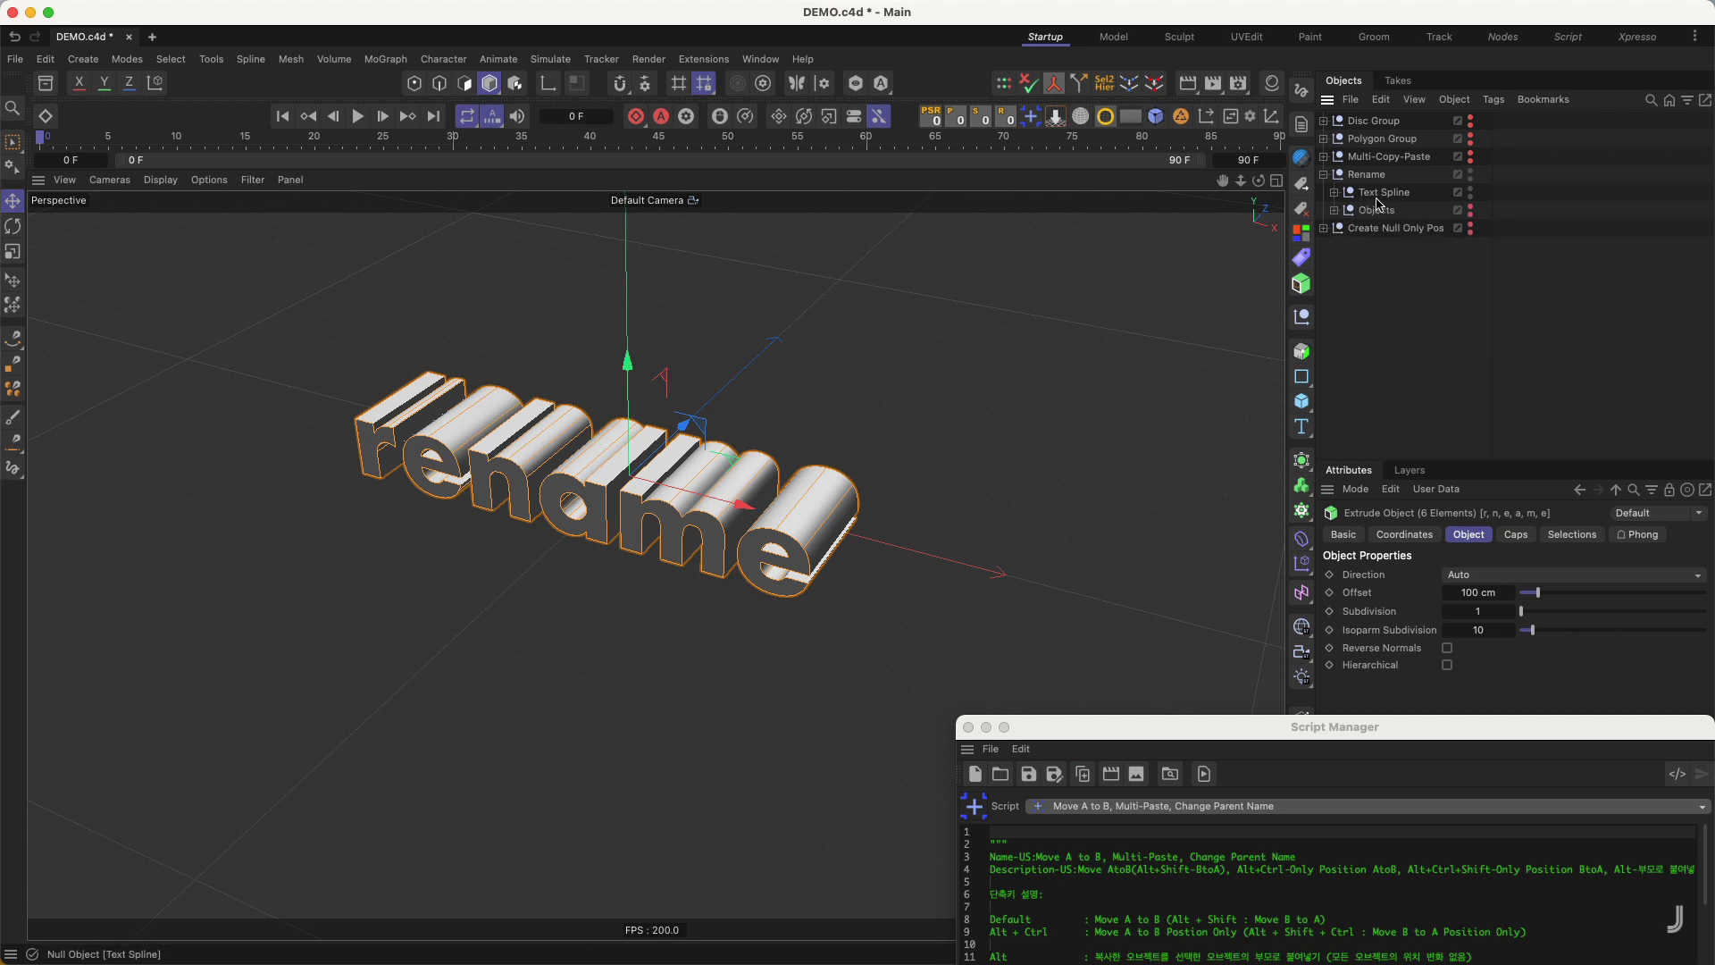
pyautogui.click(1389, 194)
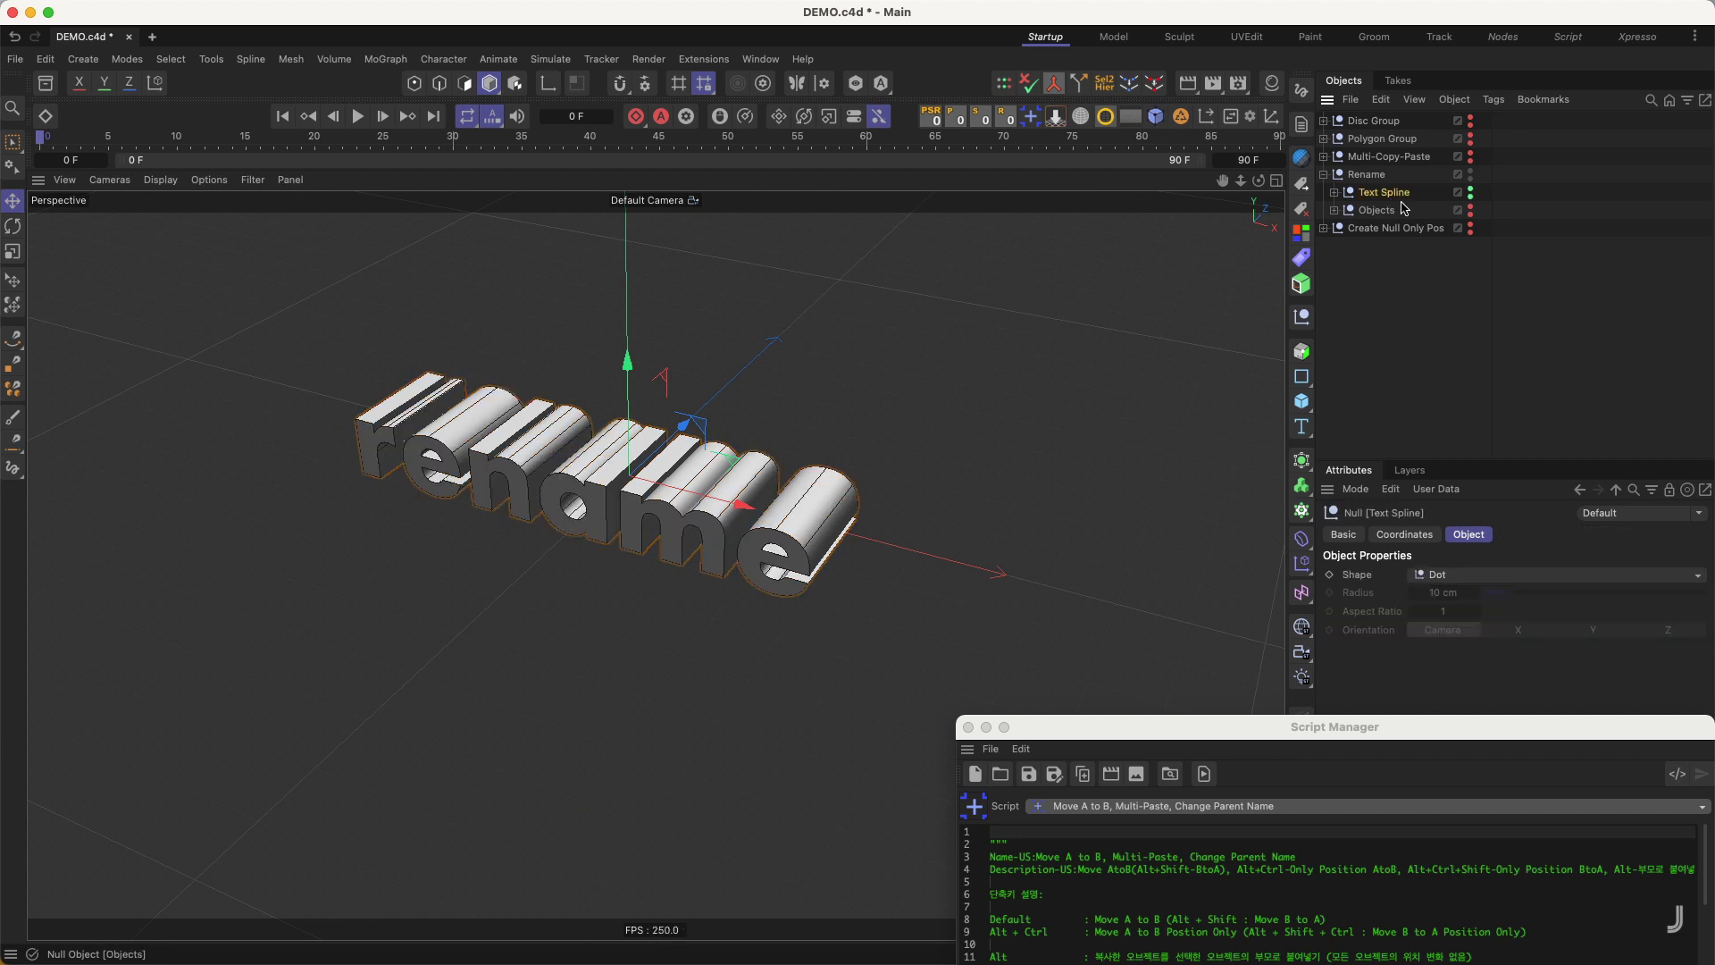
pyautogui.click(1336, 211)
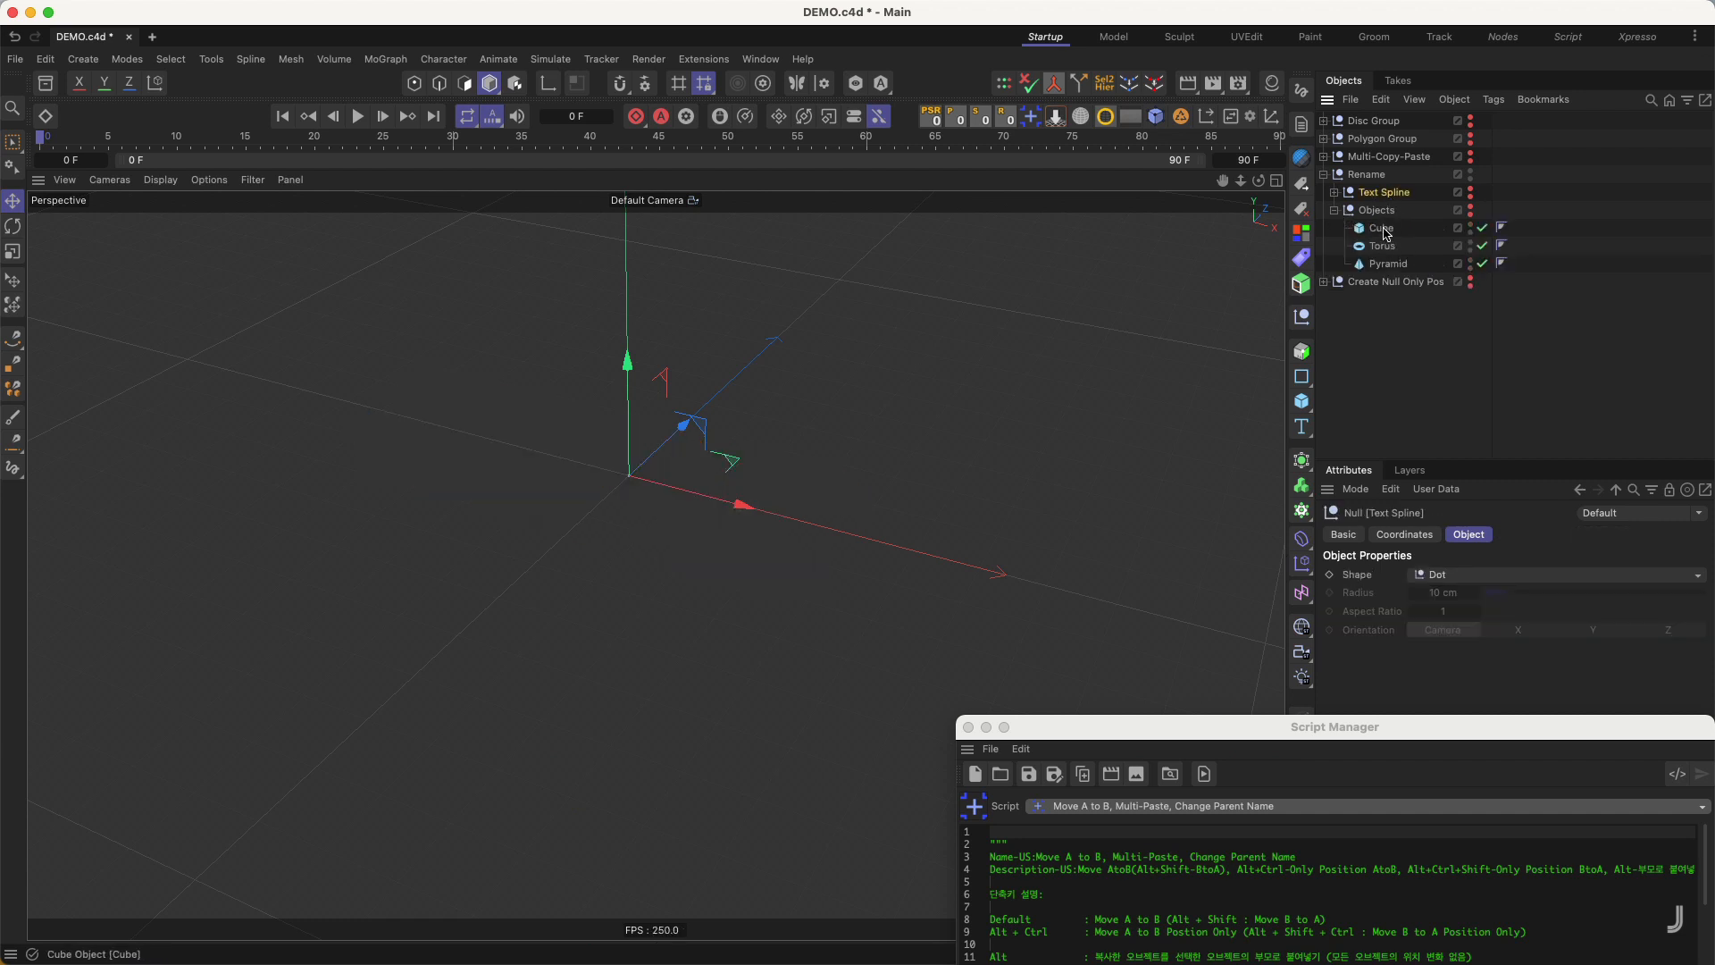
pyautogui.moveTo(1381, 243); pyautogui.dragTo(1385, 268)
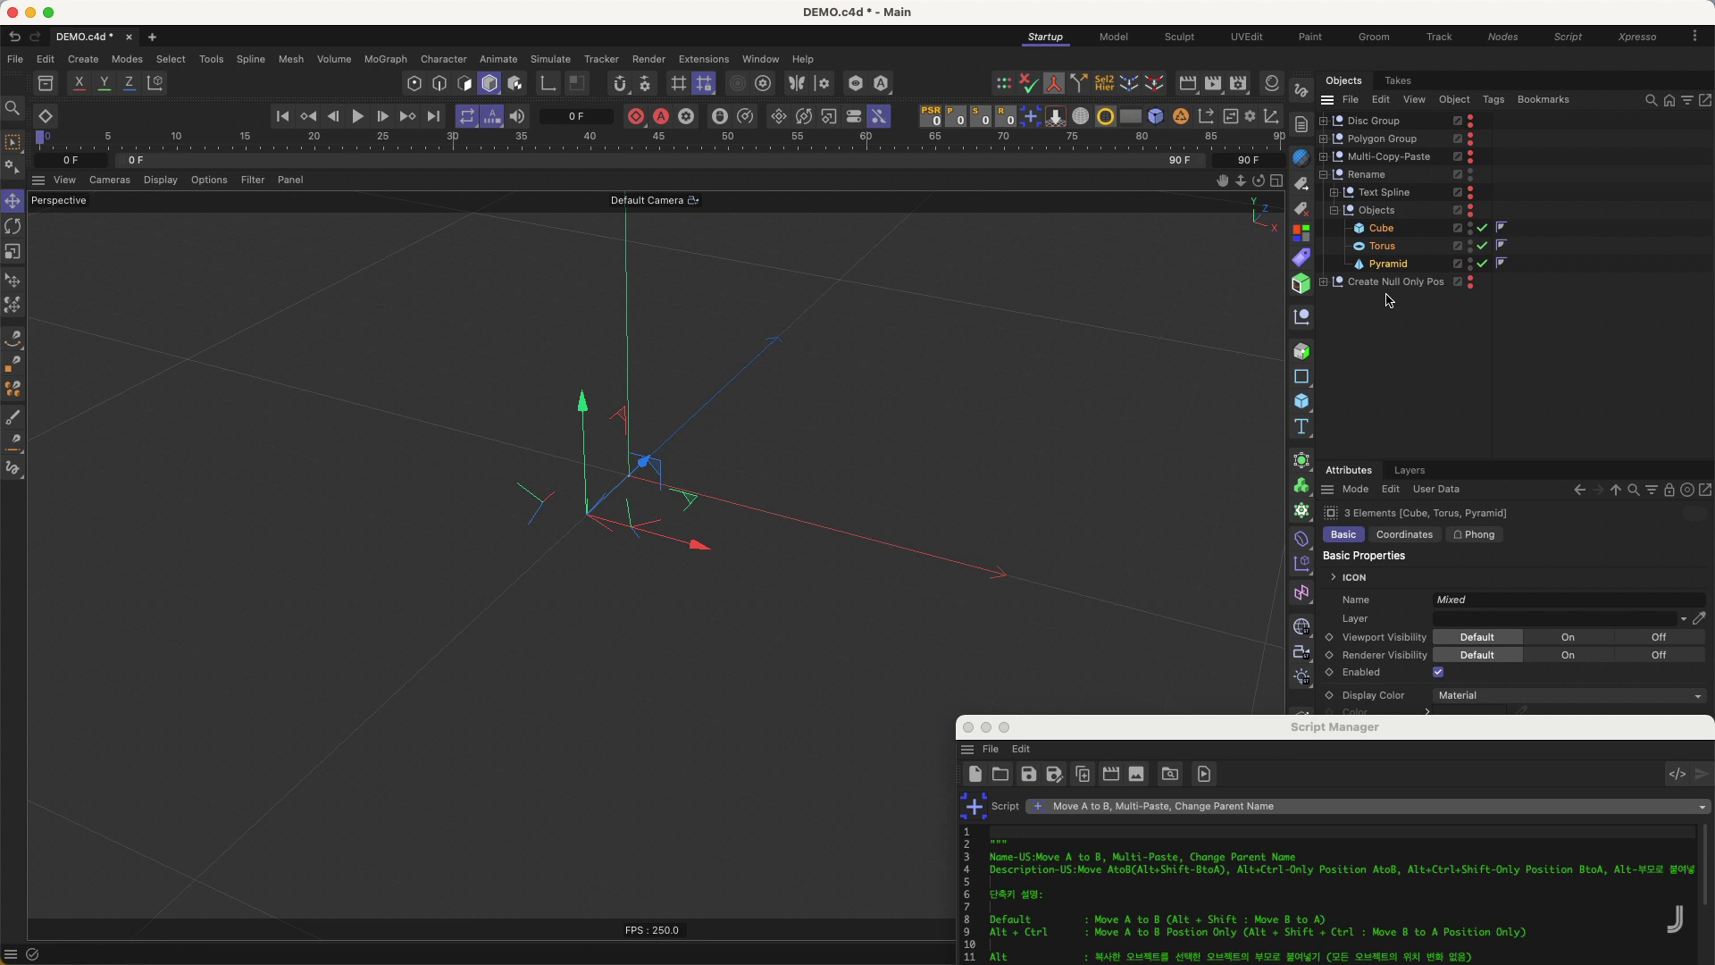
pyautogui.click(1387, 211)
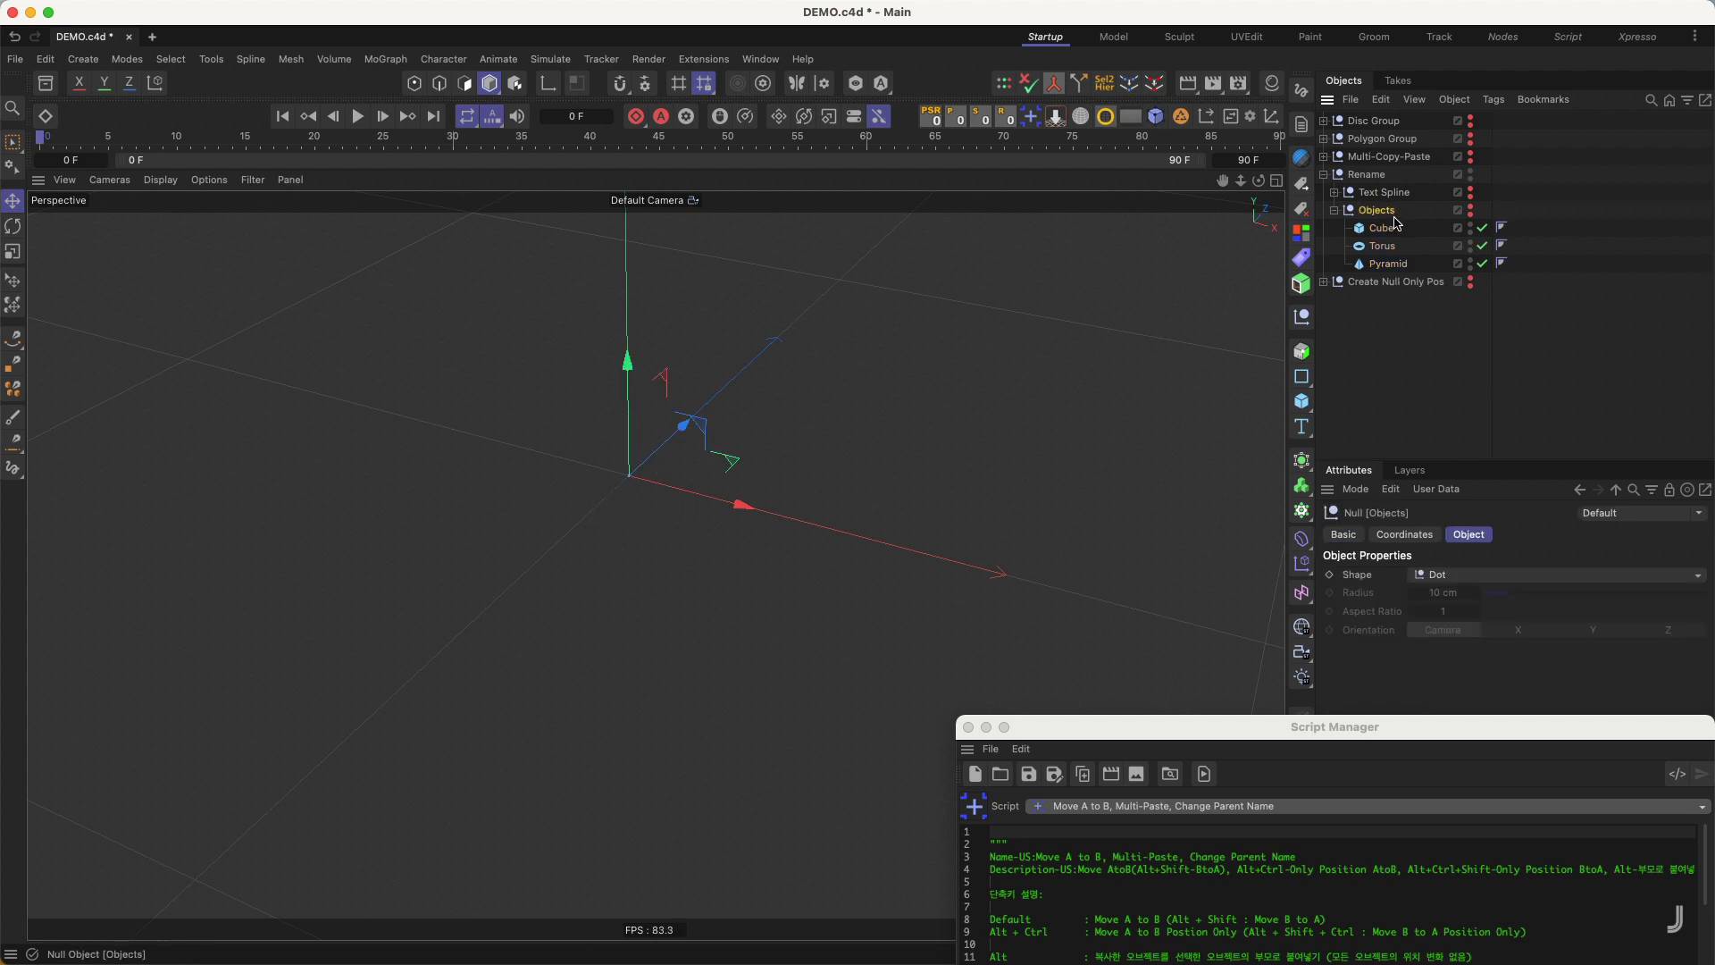
# - Put Cube, Torus and Pyramid each under its own null, and rename the nulls after their children with the script
pyautogui.moveTo(1402, 229); pyautogui.dragTo(1389, 263)
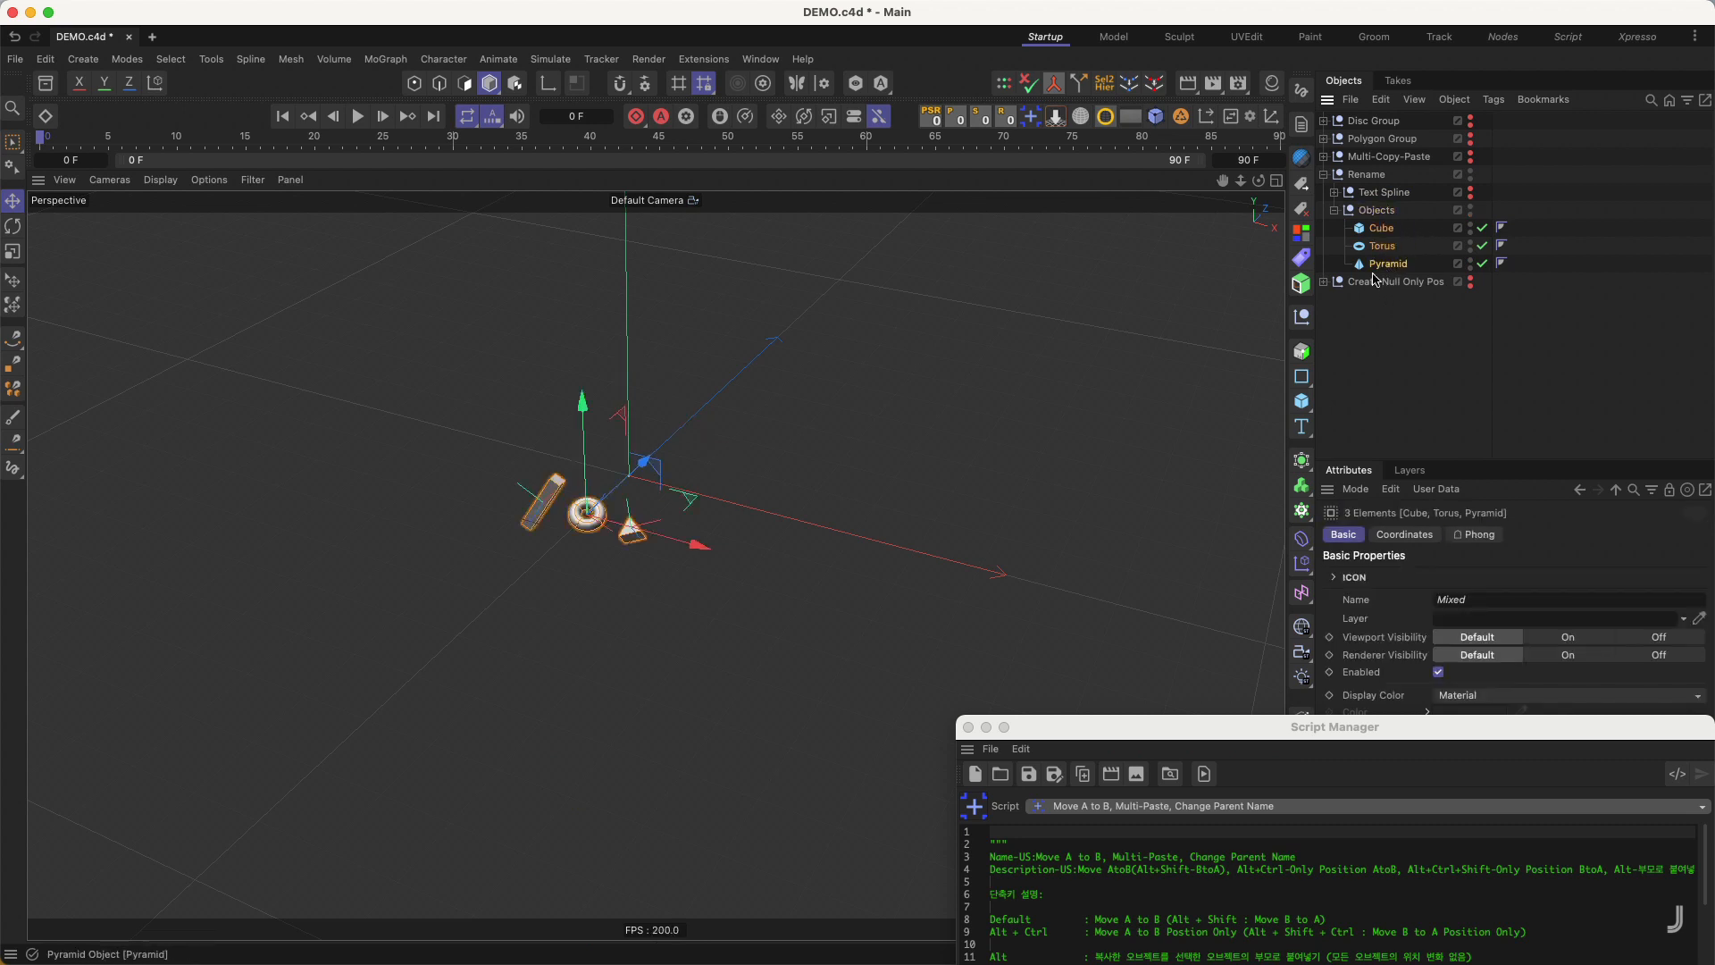
pyautogui.click(1302, 317)
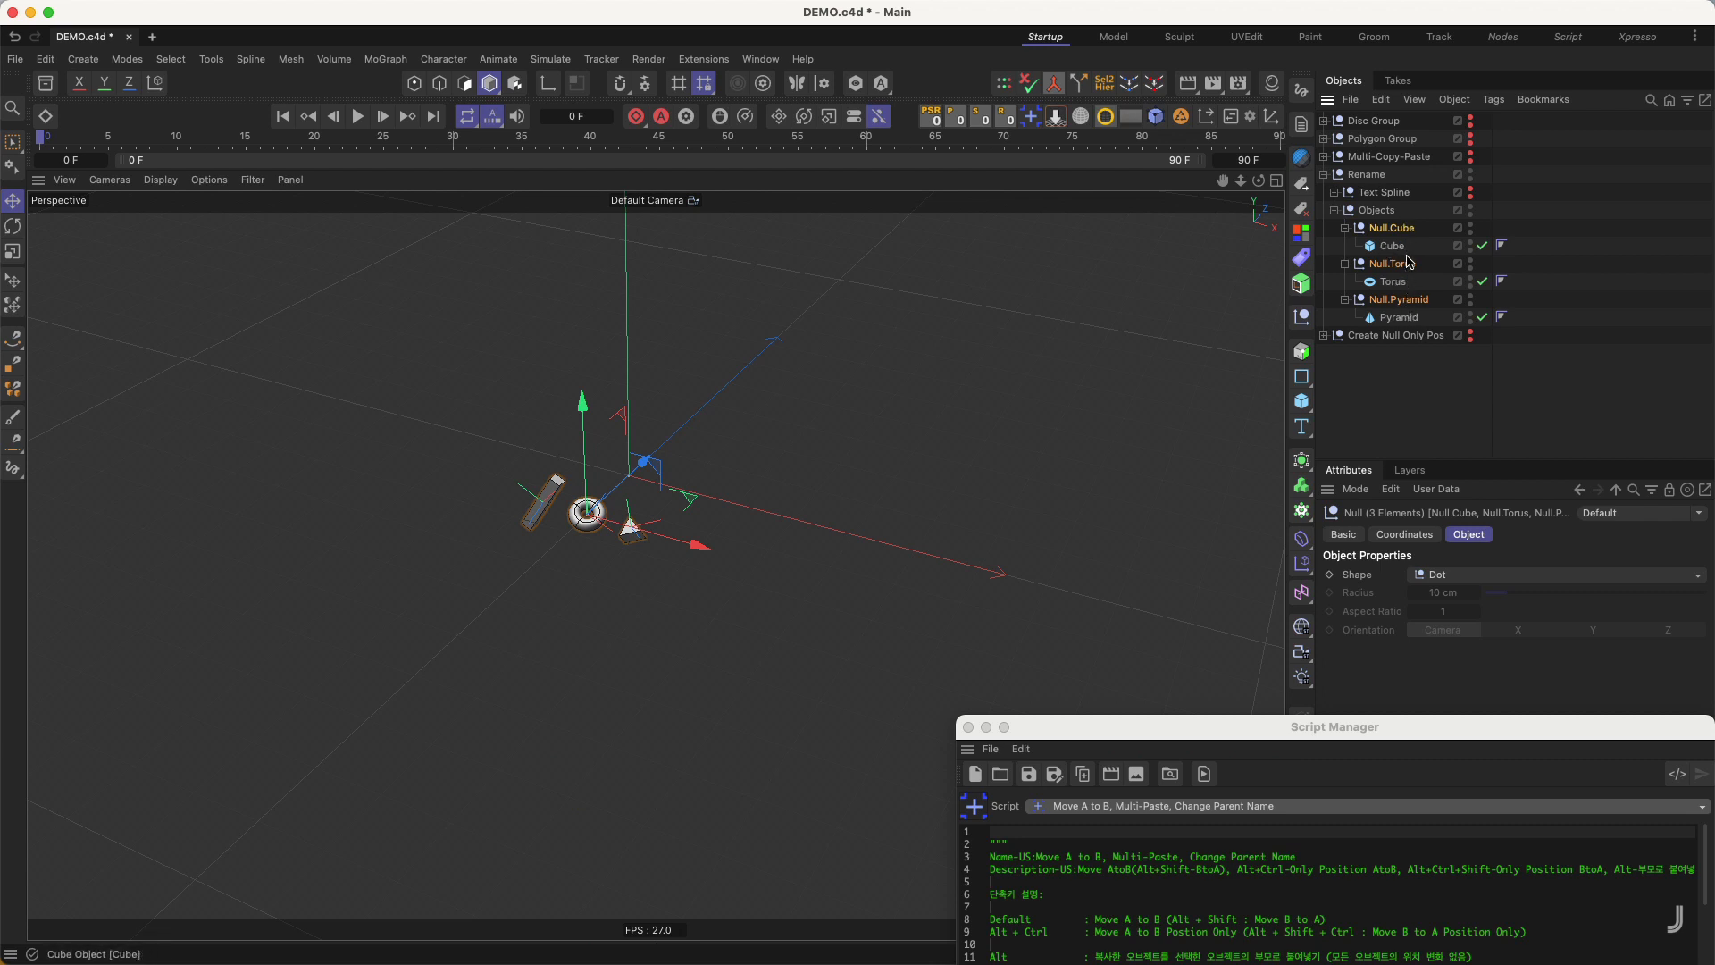
pyautogui.keyDown('ctrl'); pyautogui.keyDown('shift'); pyautogui.click(1033, 118); pyautogui.keyUp('shift'); pyautogui.keyUp('ctrl')
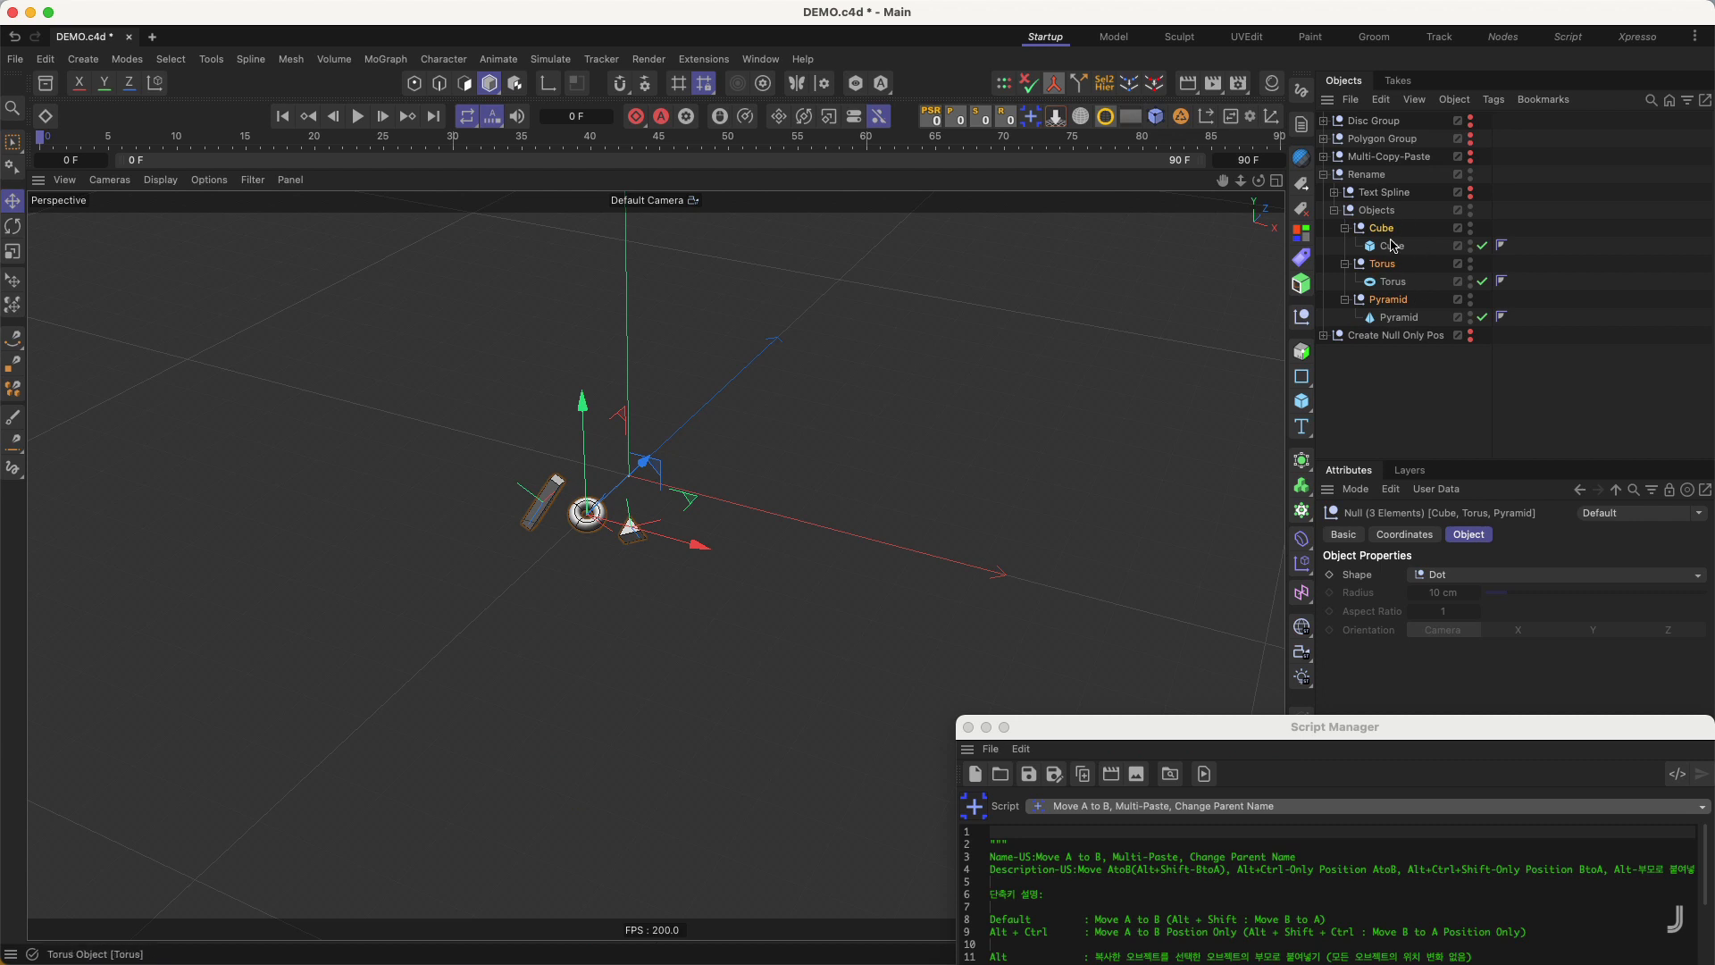
pyautogui.click(1345, 228)
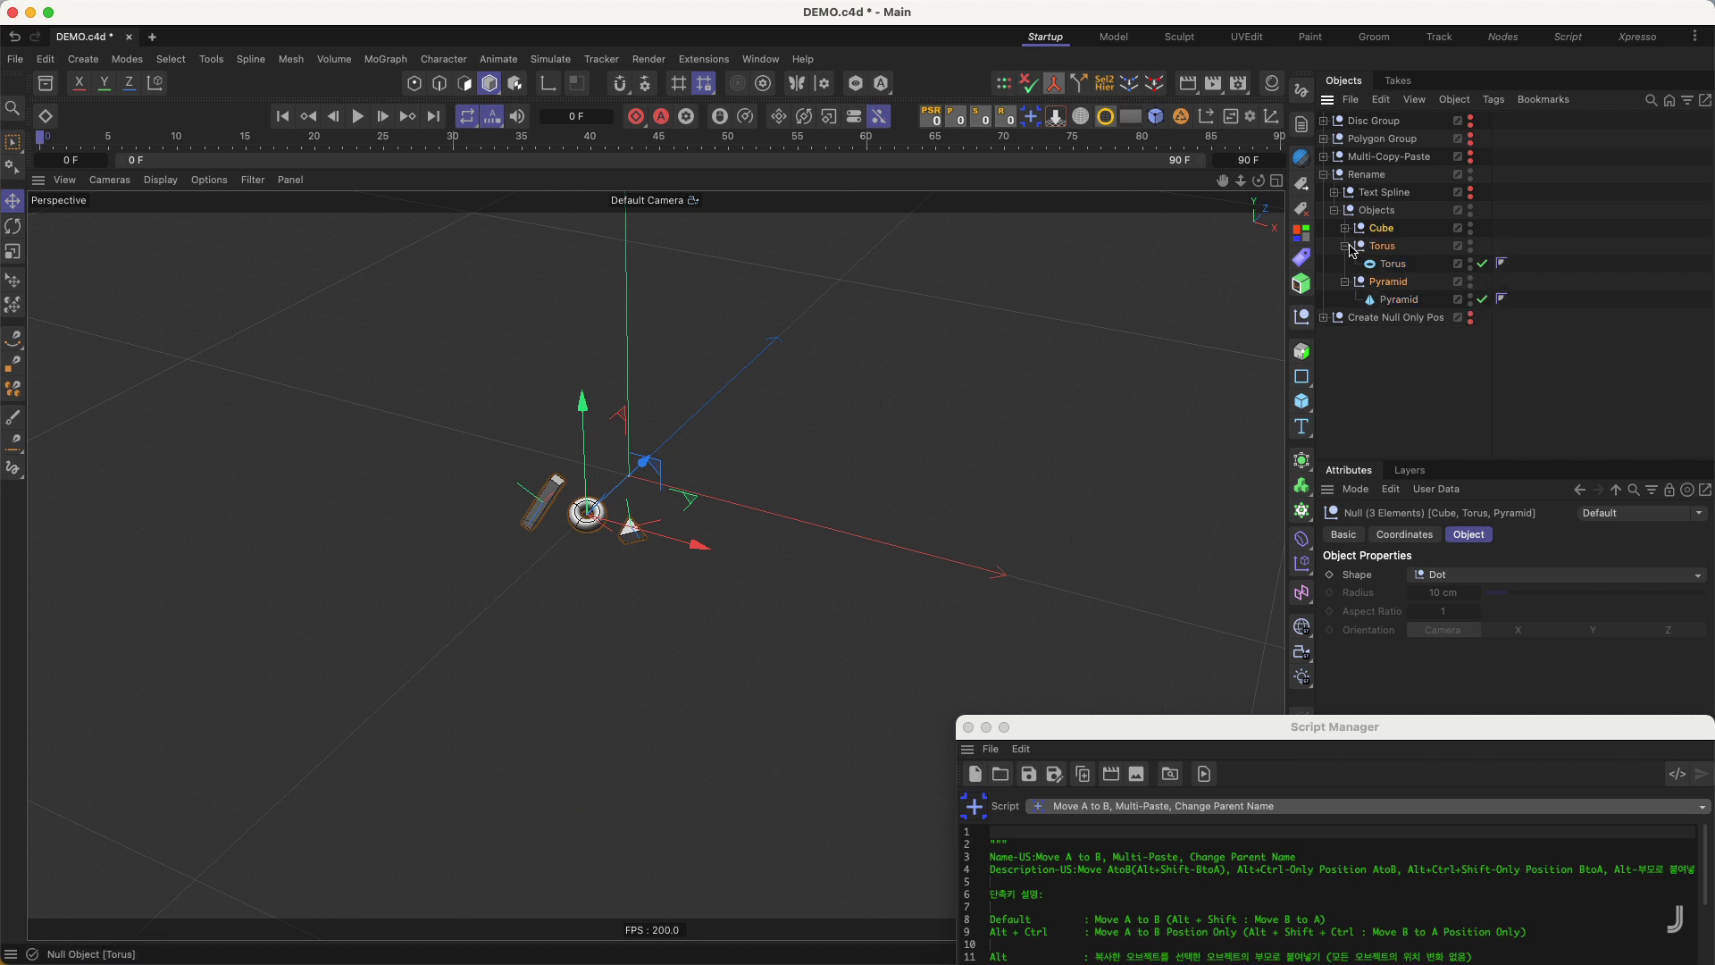
pyautogui.click(1344, 246)
pyautogui.click(1344, 264)
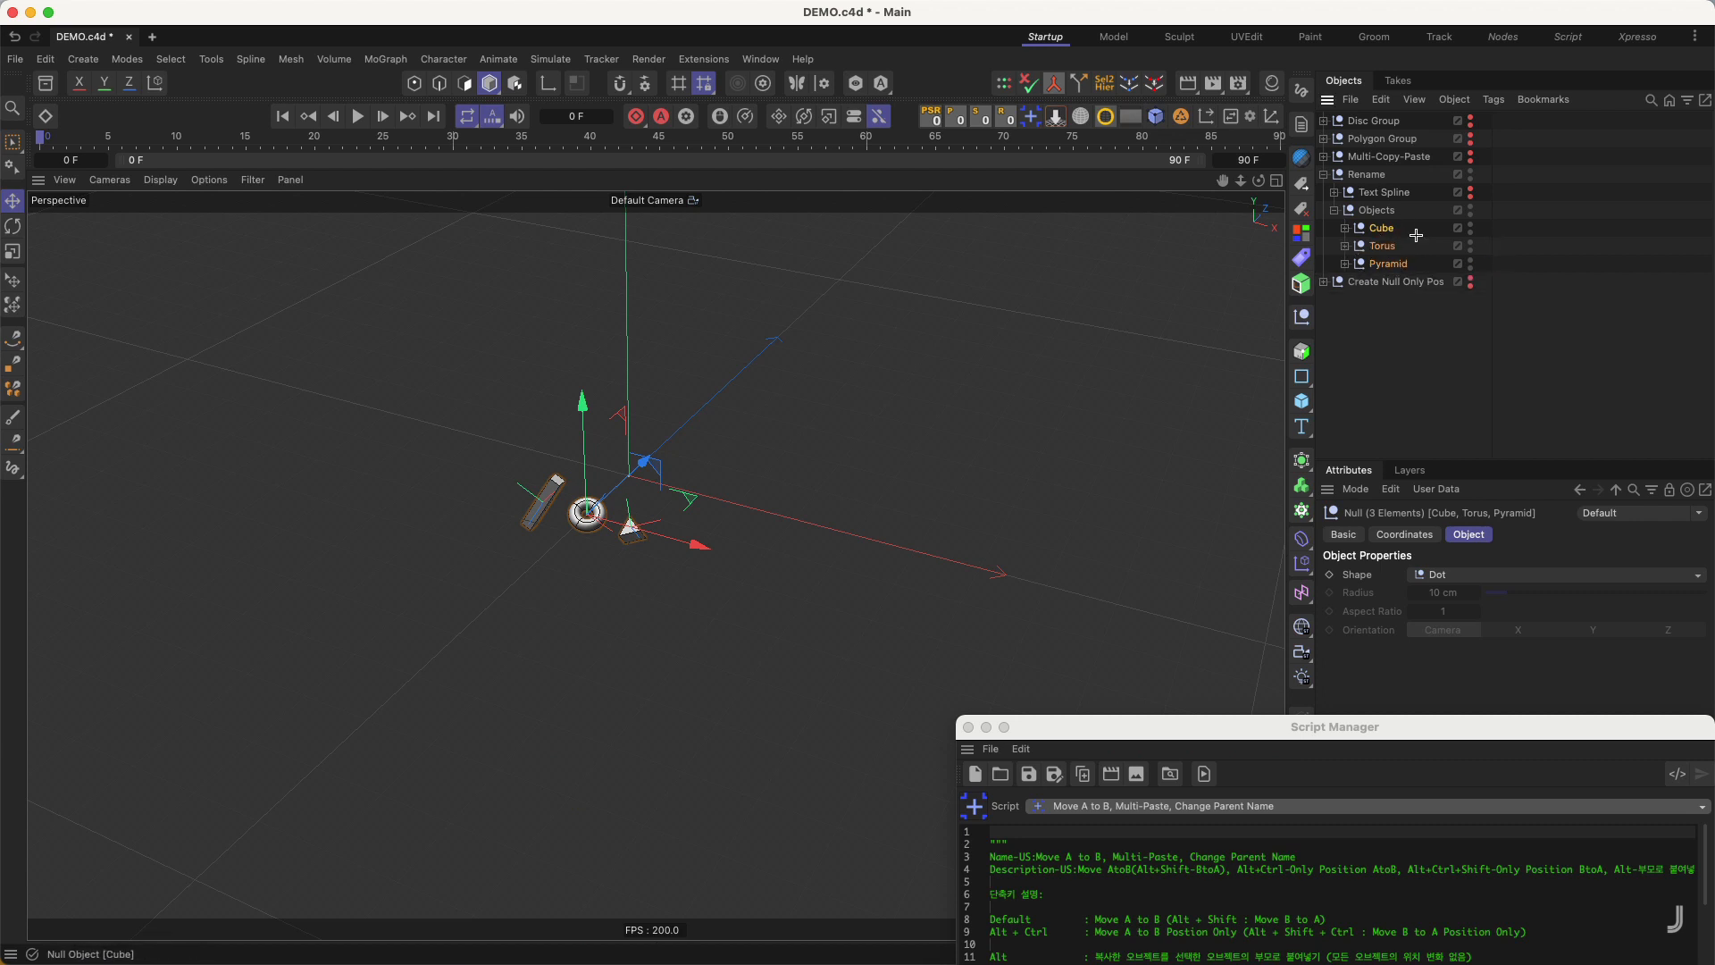
# - Check the axes of the Cube and Pyramid nulls, and collapse and hide the Rename group
pyautogui.click(547, 503)
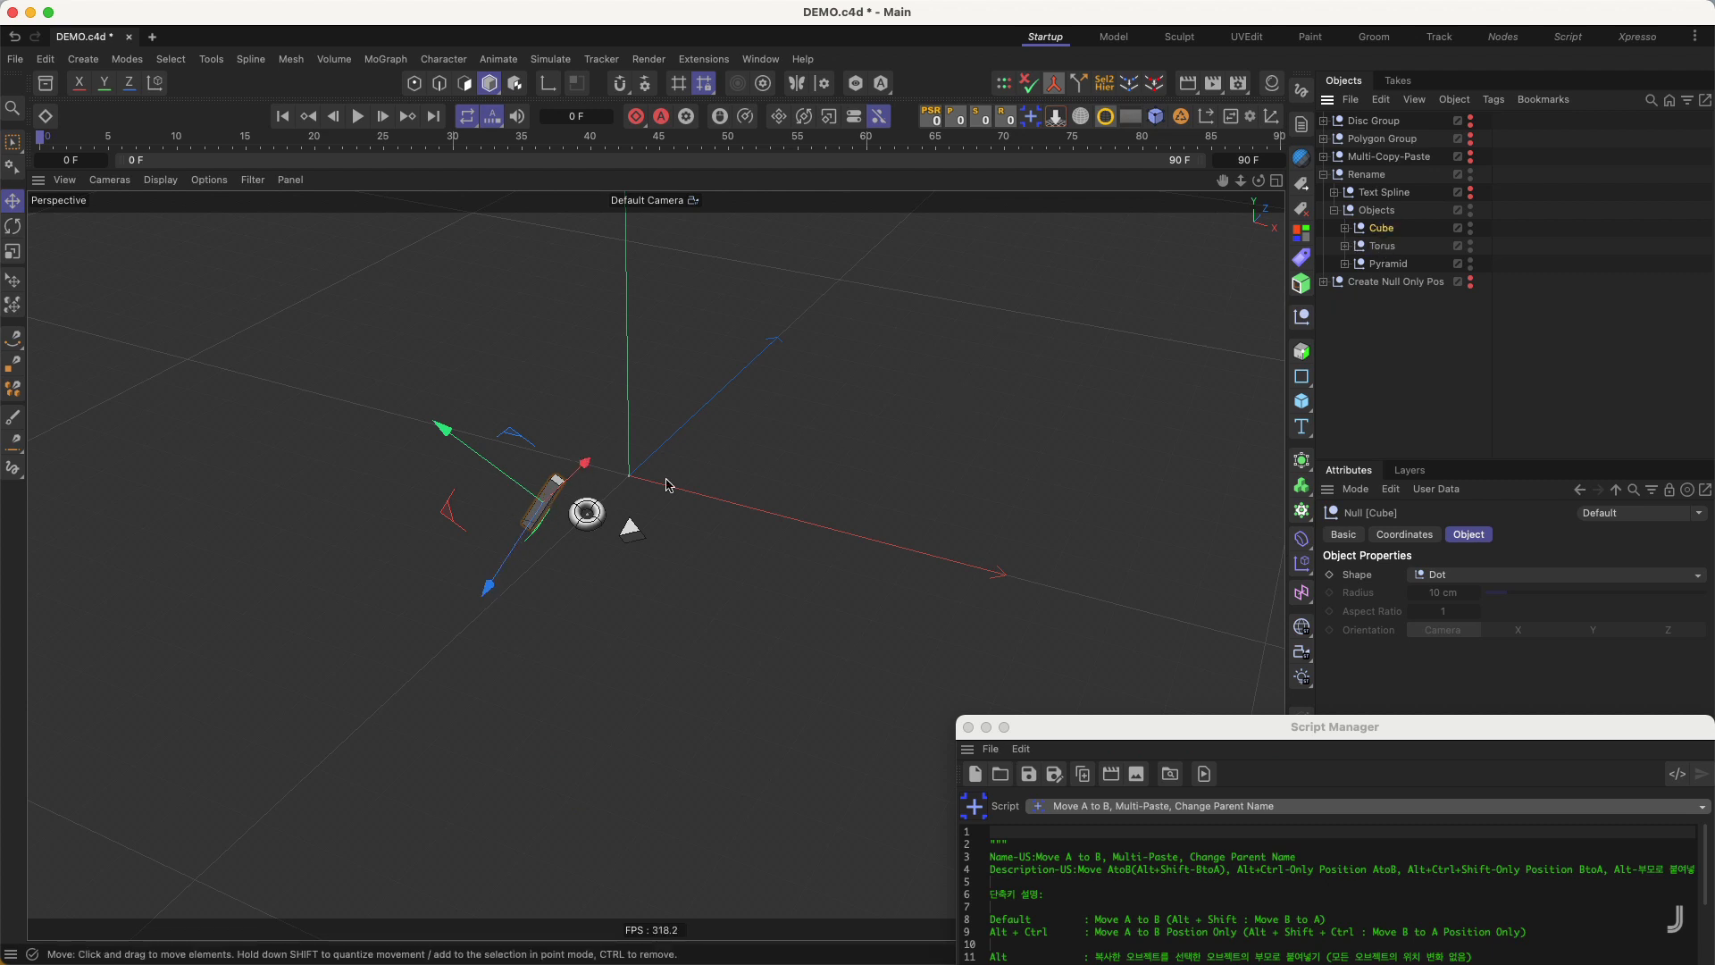
pyautogui.click(1389, 263)
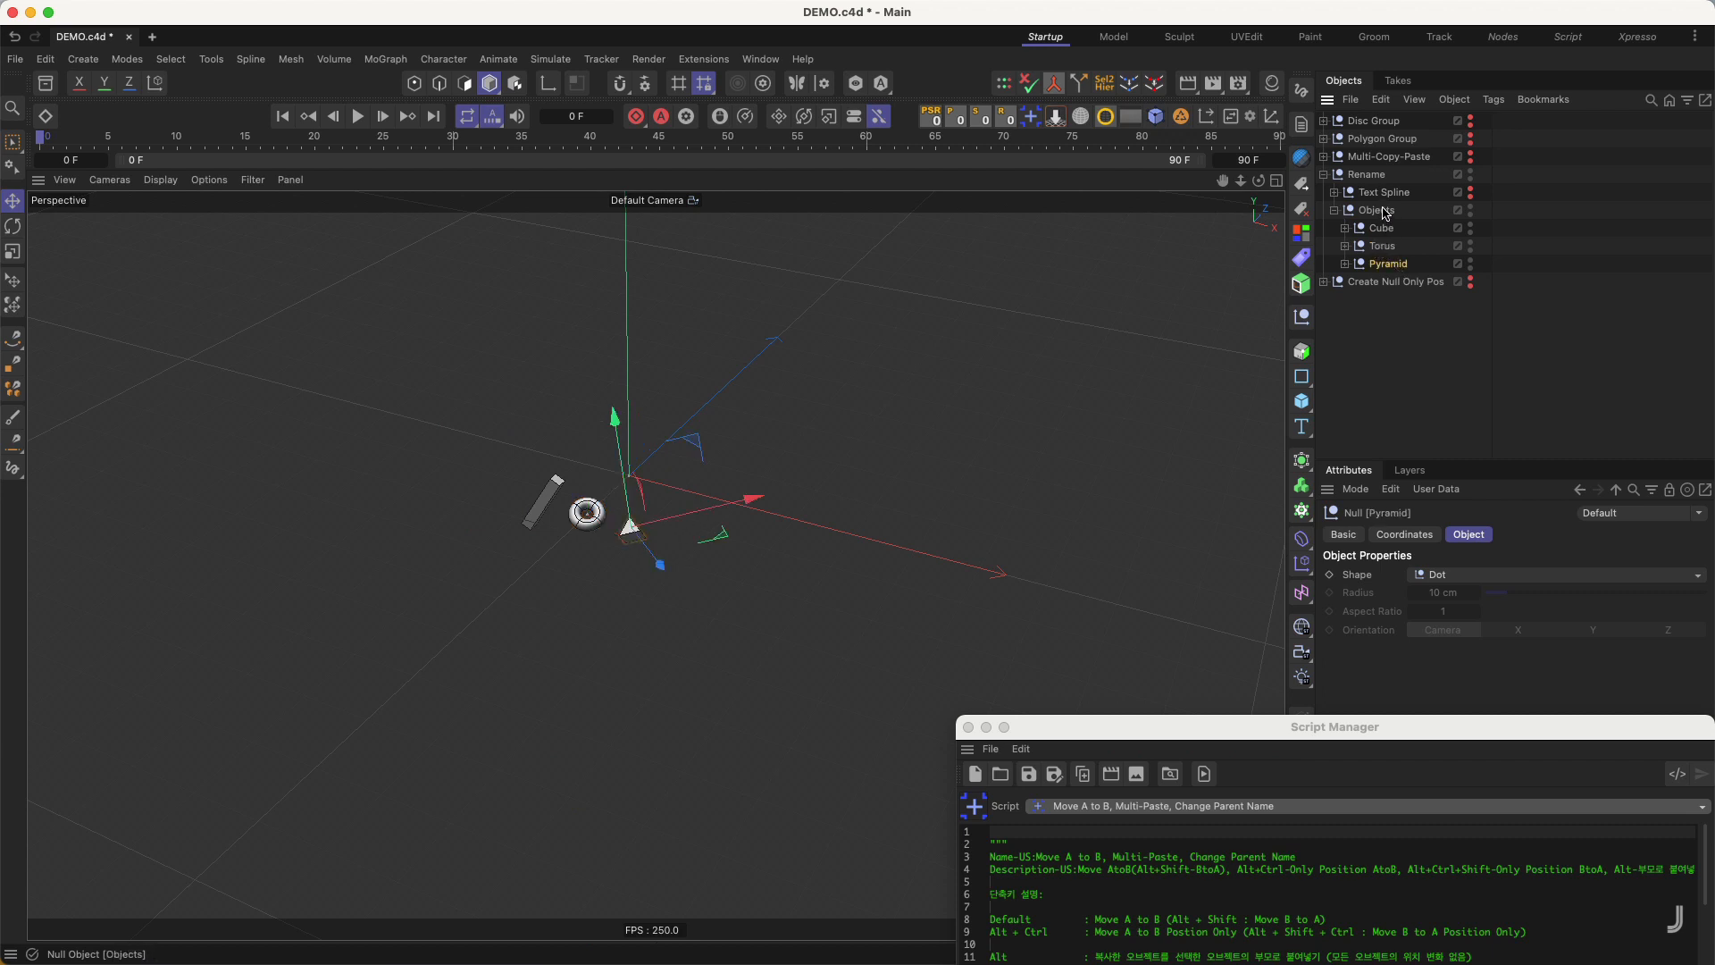
pyautogui.click(1381, 210)
pyautogui.click(1333, 210)
pyautogui.click(1325, 174)
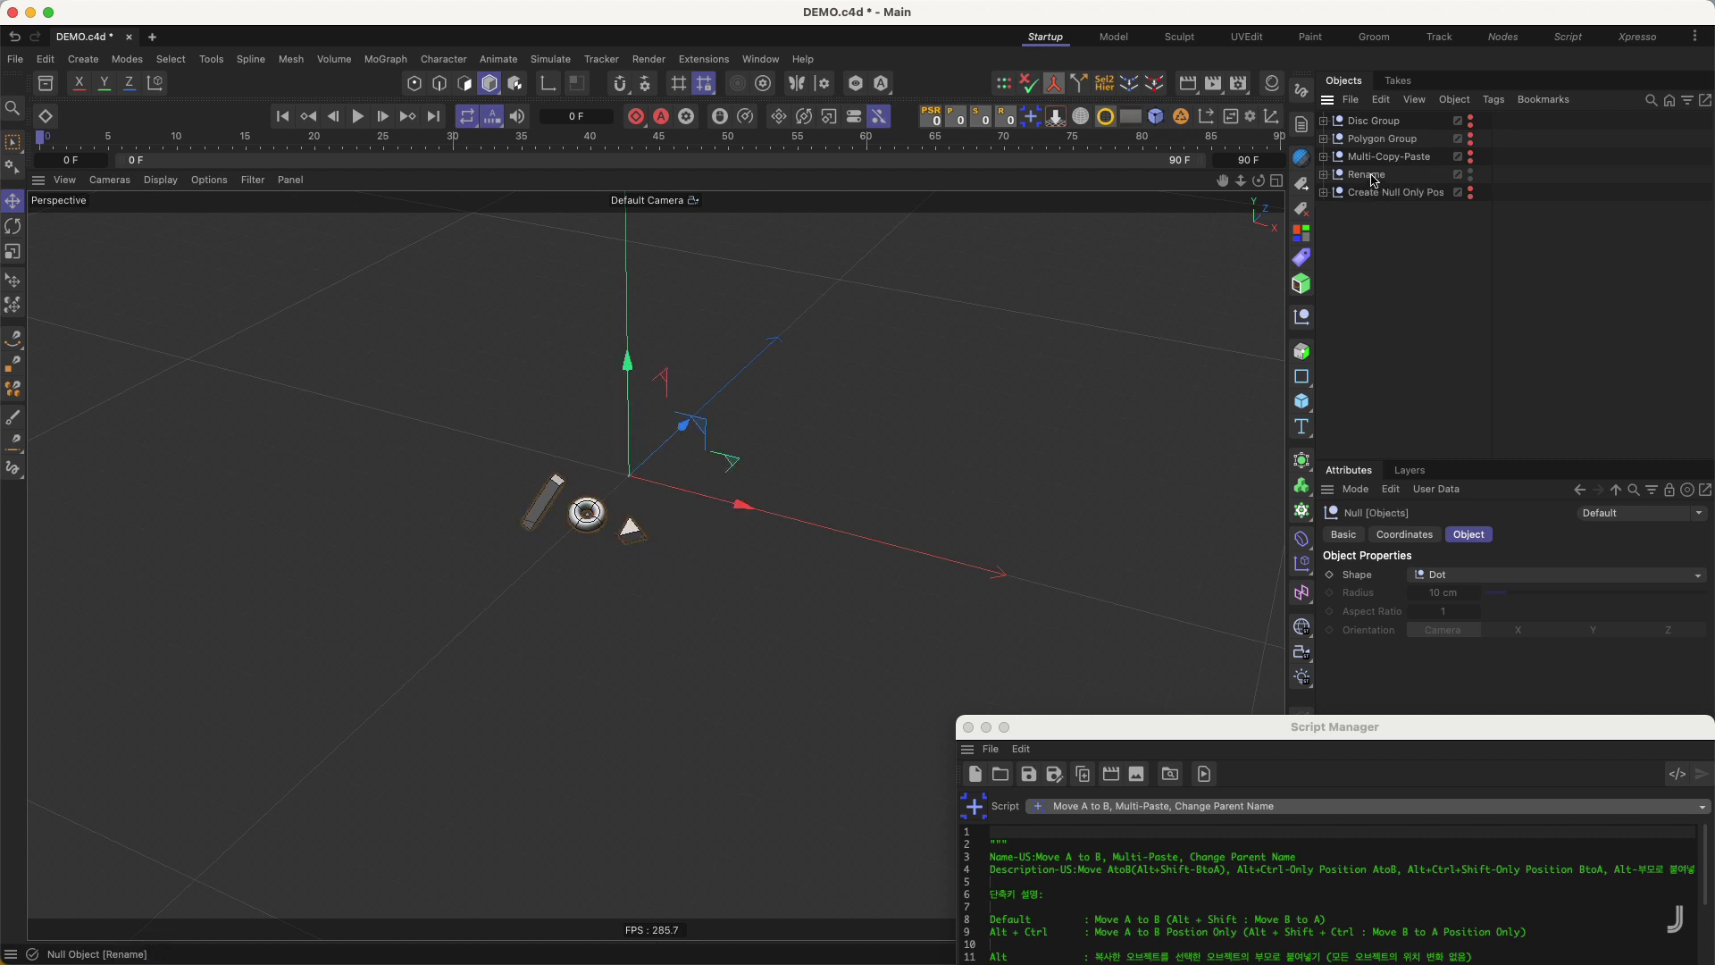
pyautogui.click(1367, 174)
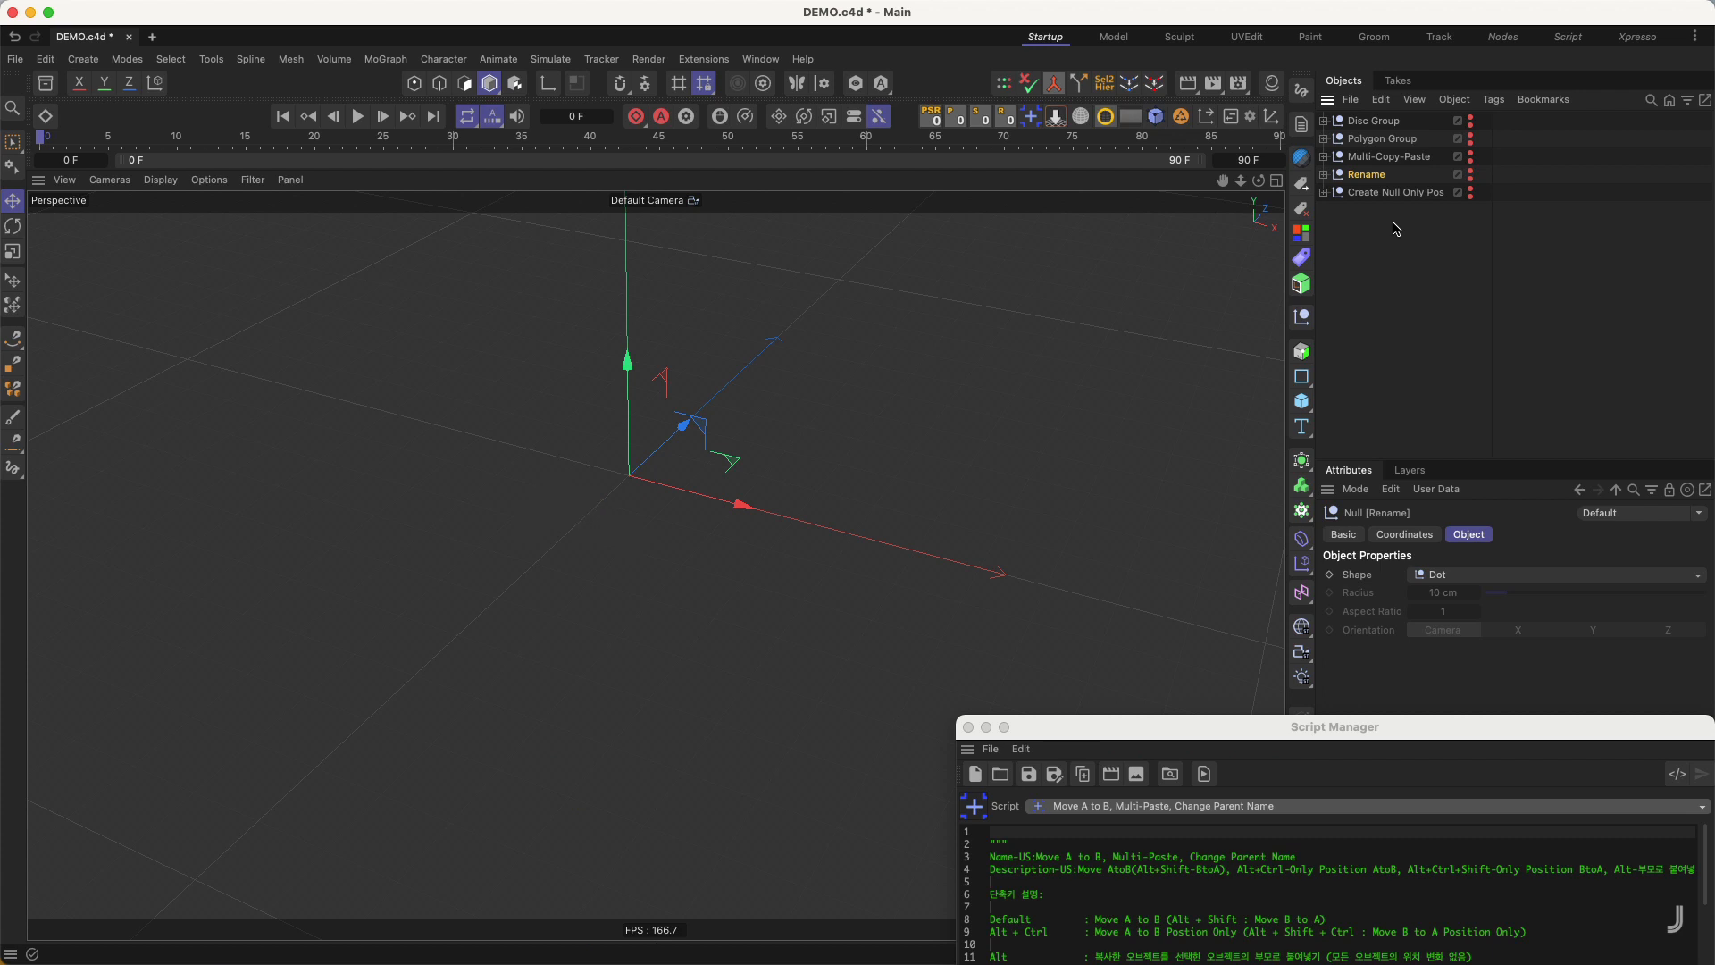
# - Show and expand the Create Null Only Pos group, and clear the selection
pyautogui.click(1363, 195)
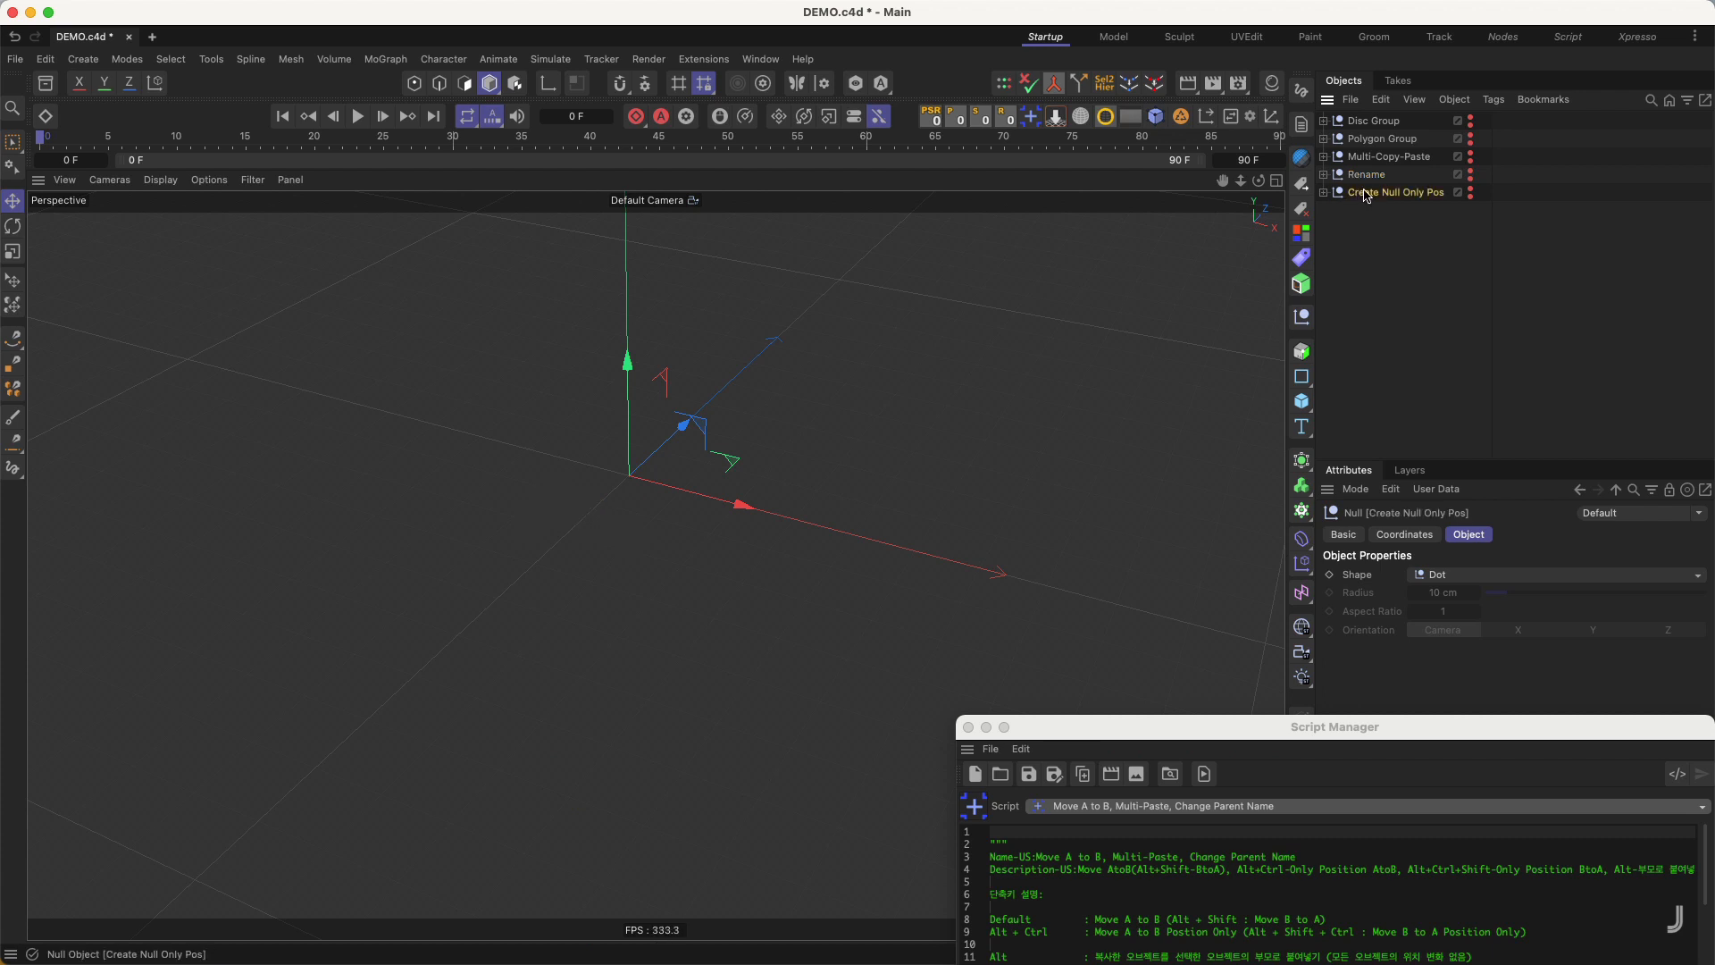
pyautogui.click(1324, 193)
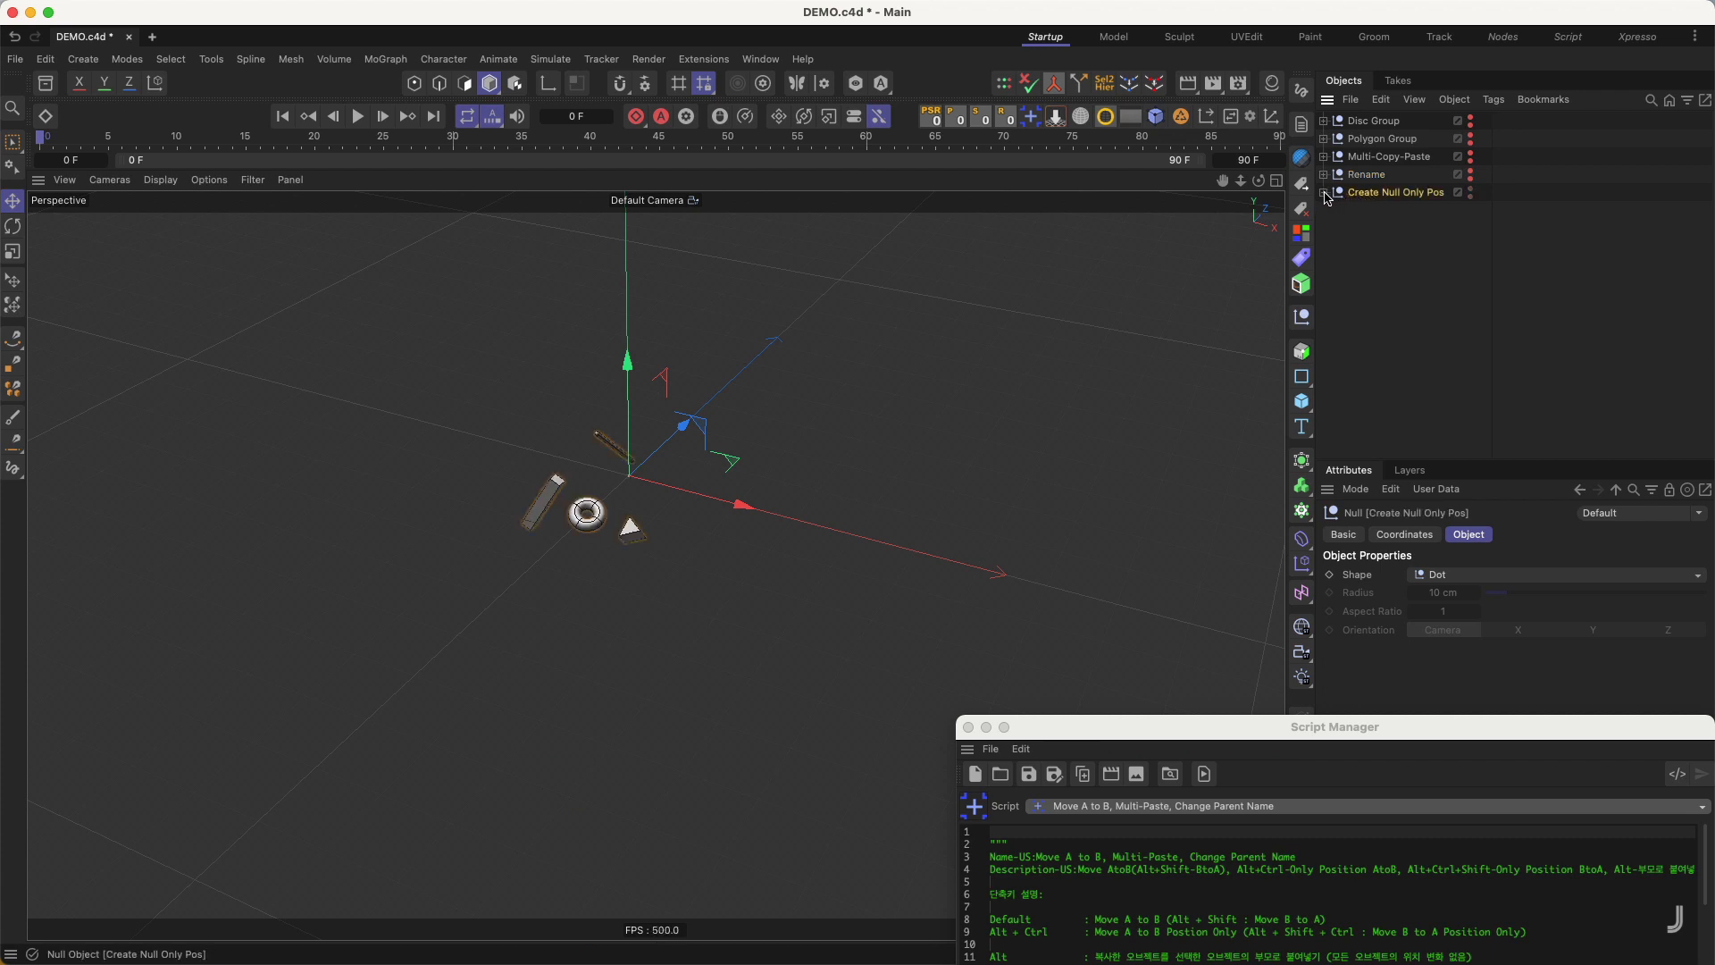
pyautogui.click(1373, 318)
pyautogui.keyDown('alt'); pyautogui.moveTo(623, 489); pyautogui.dragTo(664, 475, button='right'); pyautogui.keyUp('alt')
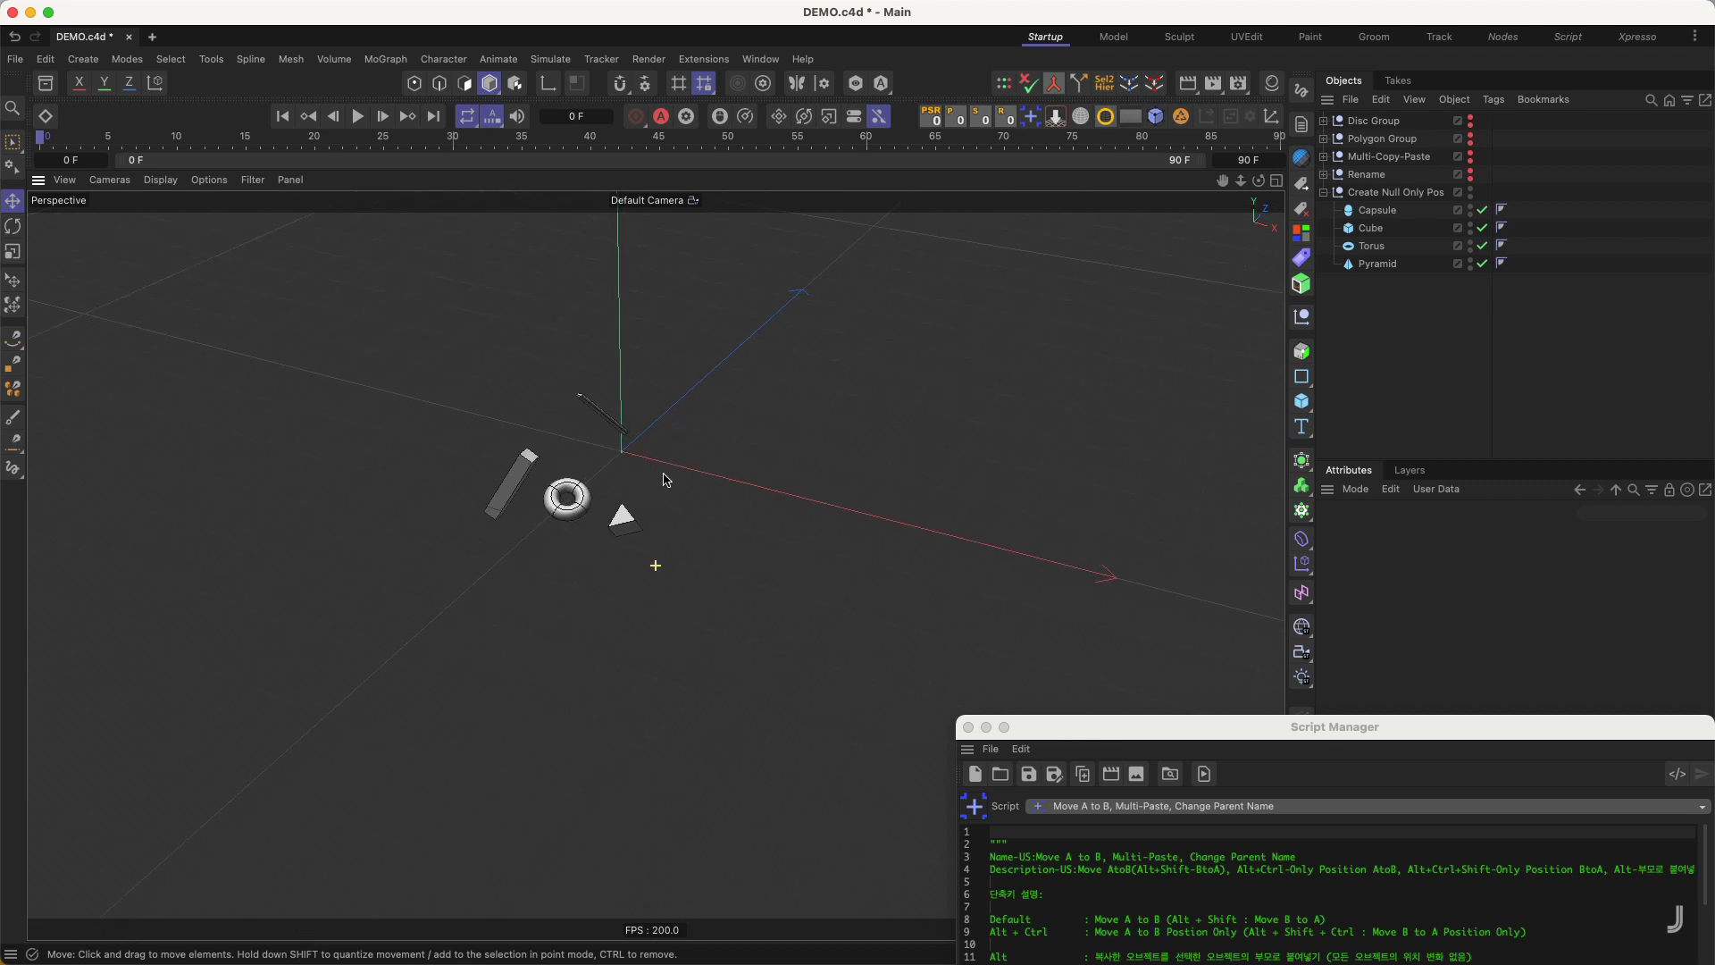
pyautogui.keyDown('alt'); pyautogui.moveTo(672, 471); pyautogui.dragTo(699, 506, button='middle'); pyautogui.keyUp('alt')
pyautogui.keyDown('alt'); pyautogui.moveTo(698, 506); pyautogui.dragTo(666, 499); pyautogui.keyUp('alt')
pyautogui.keyDown('alt'); pyautogui.moveTo(679, 499); pyautogui.dragTo(707, 503, button='middle'); pyautogui.keyUp('alt')
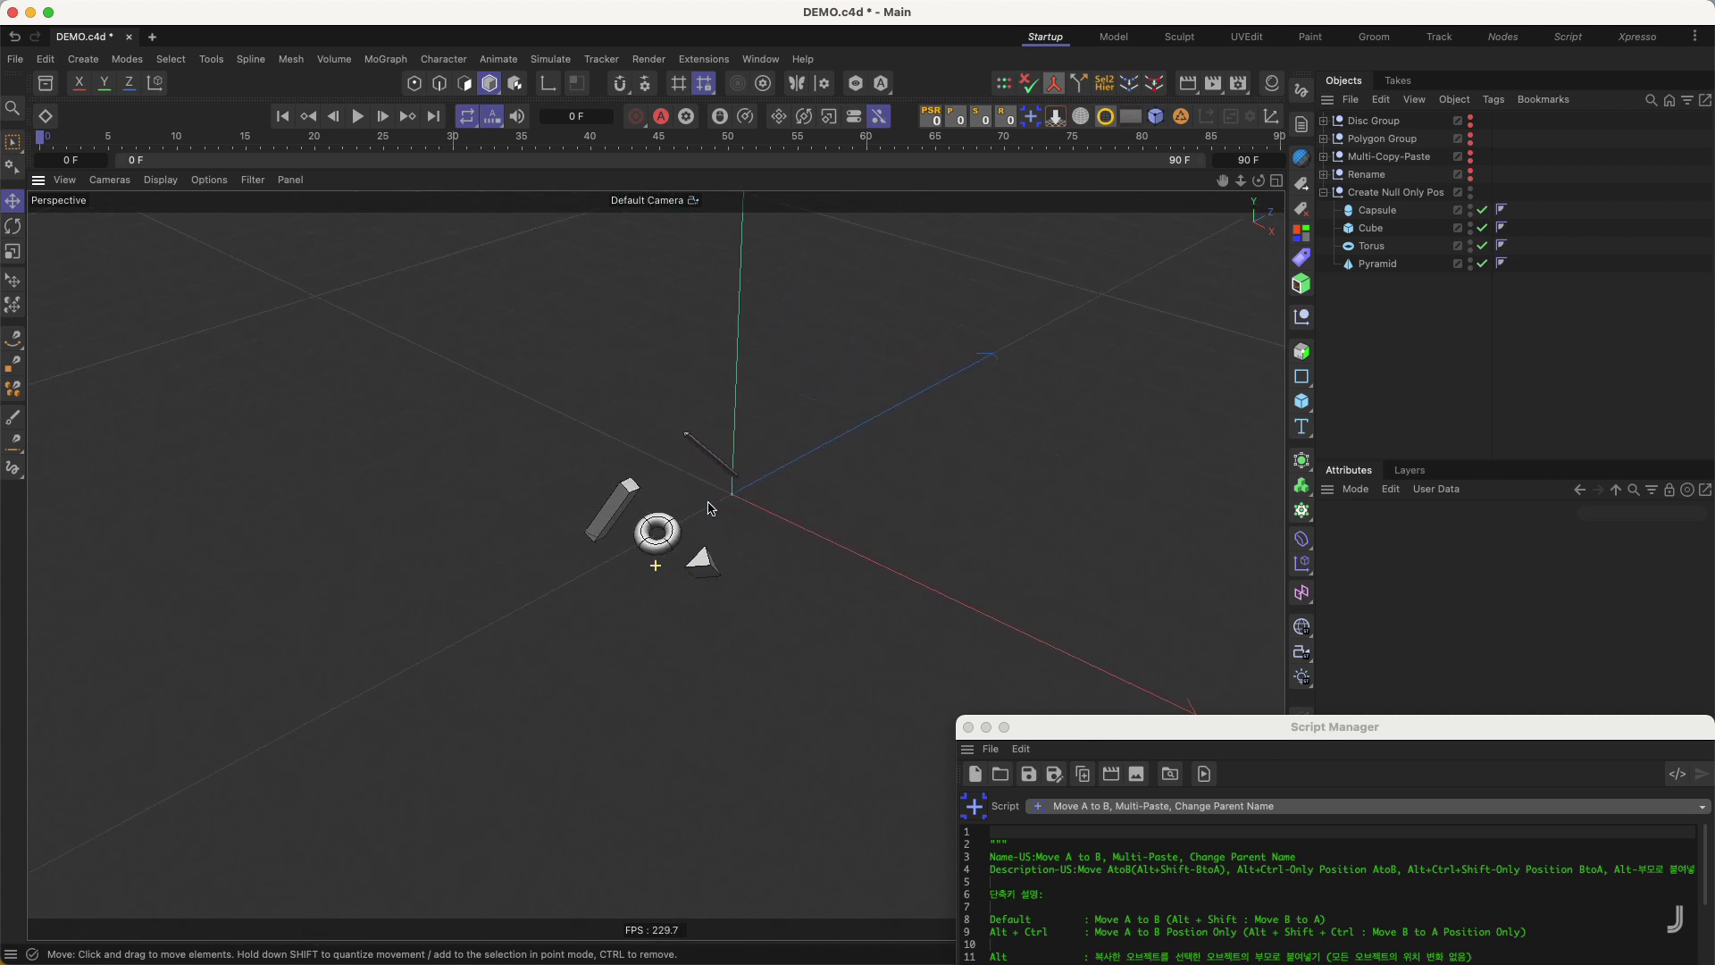
# - Put Cube, Torus and Pyramid each under its own null, and set the nulls' display shape to Cube
pyautogui.keyDown('alt'); pyautogui.moveTo(710, 503); pyautogui.dragTo(722, 495); pyautogui.keyUp('alt')
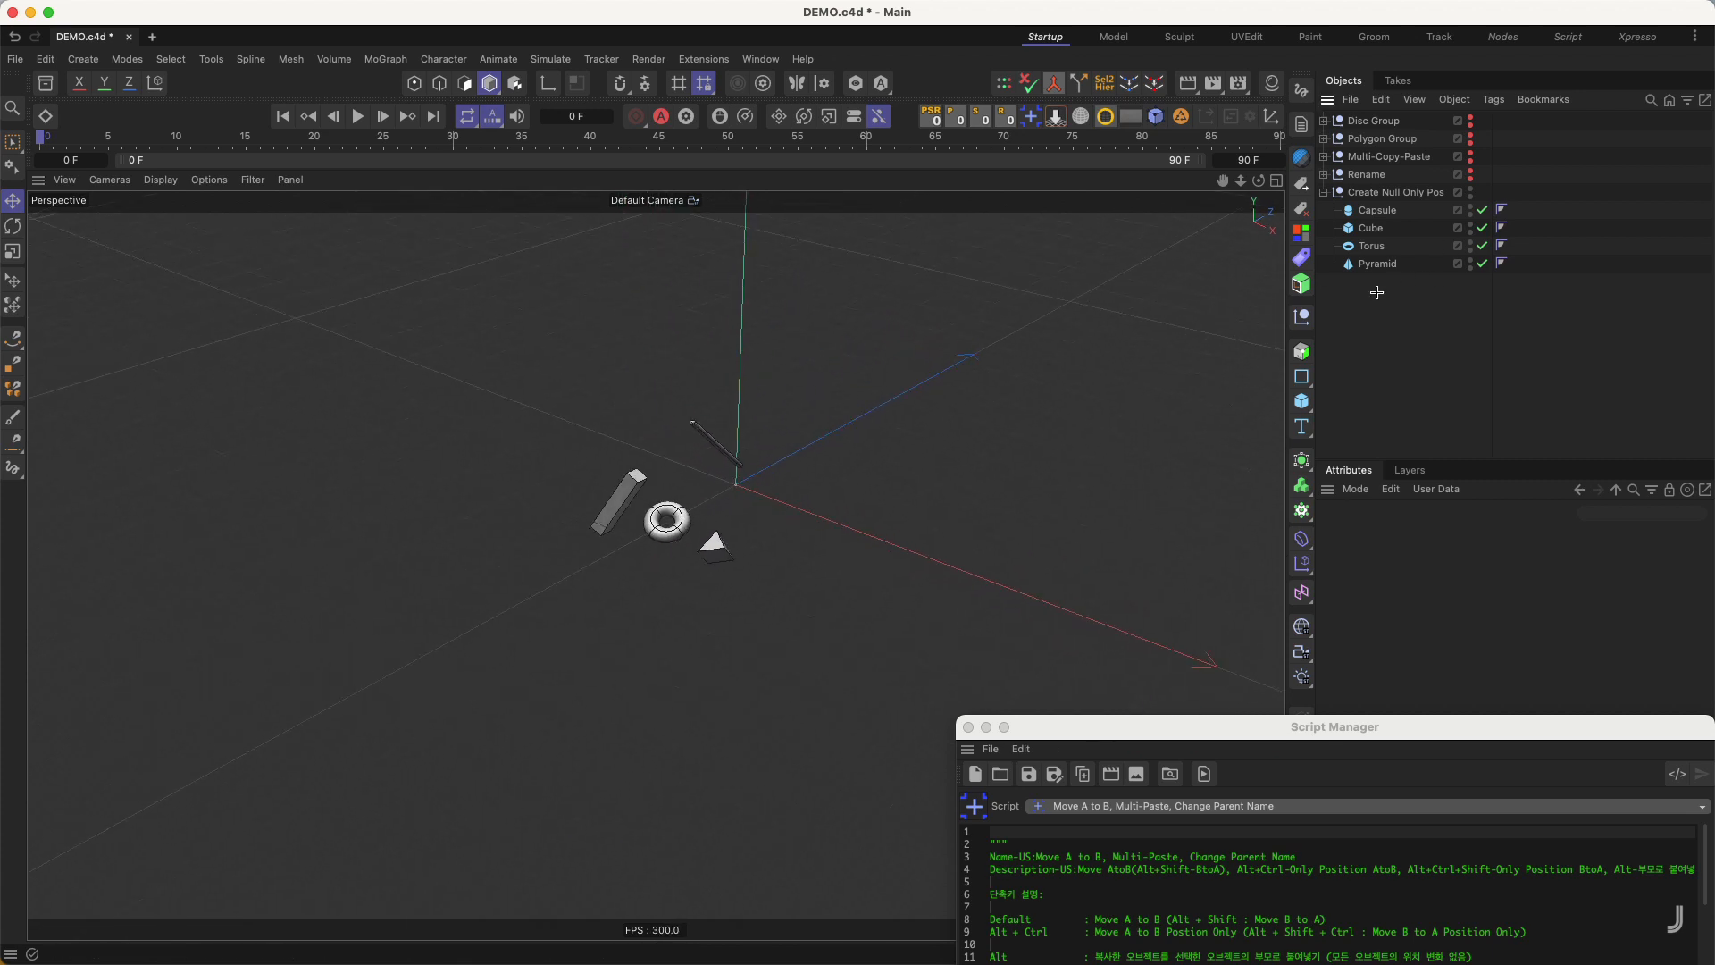
pyautogui.click(1371, 229)
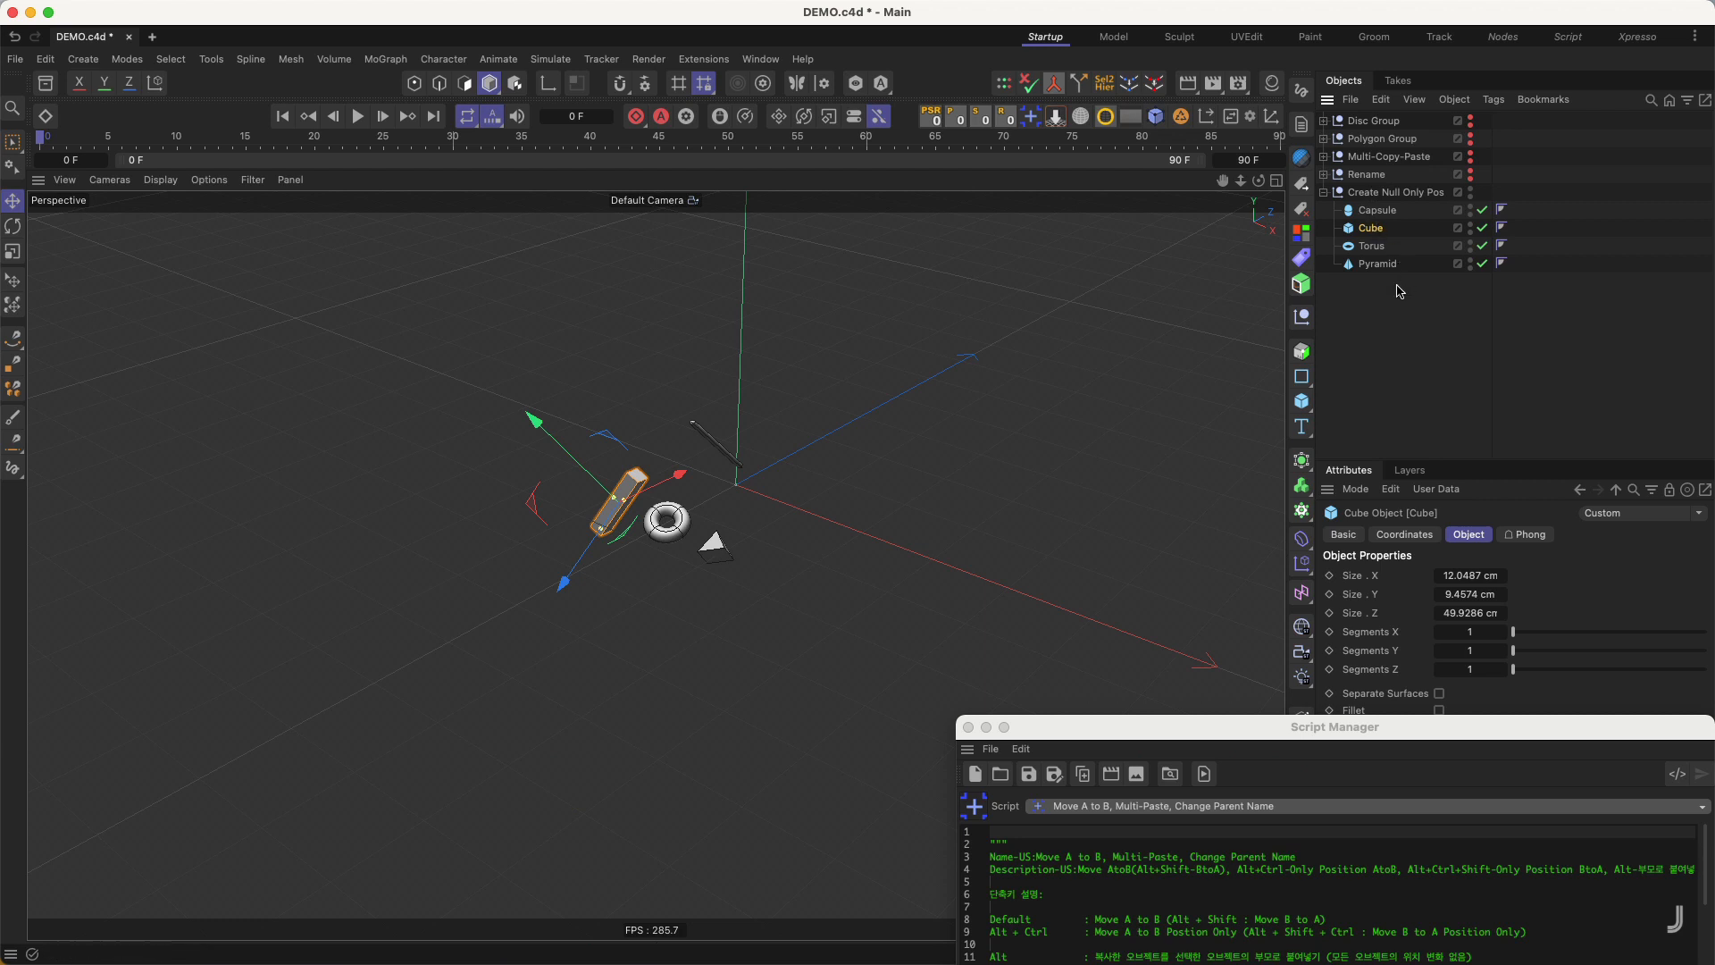
pyautogui.keyDown('shift'); pyautogui.click(1379, 264); pyautogui.keyUp('shift')
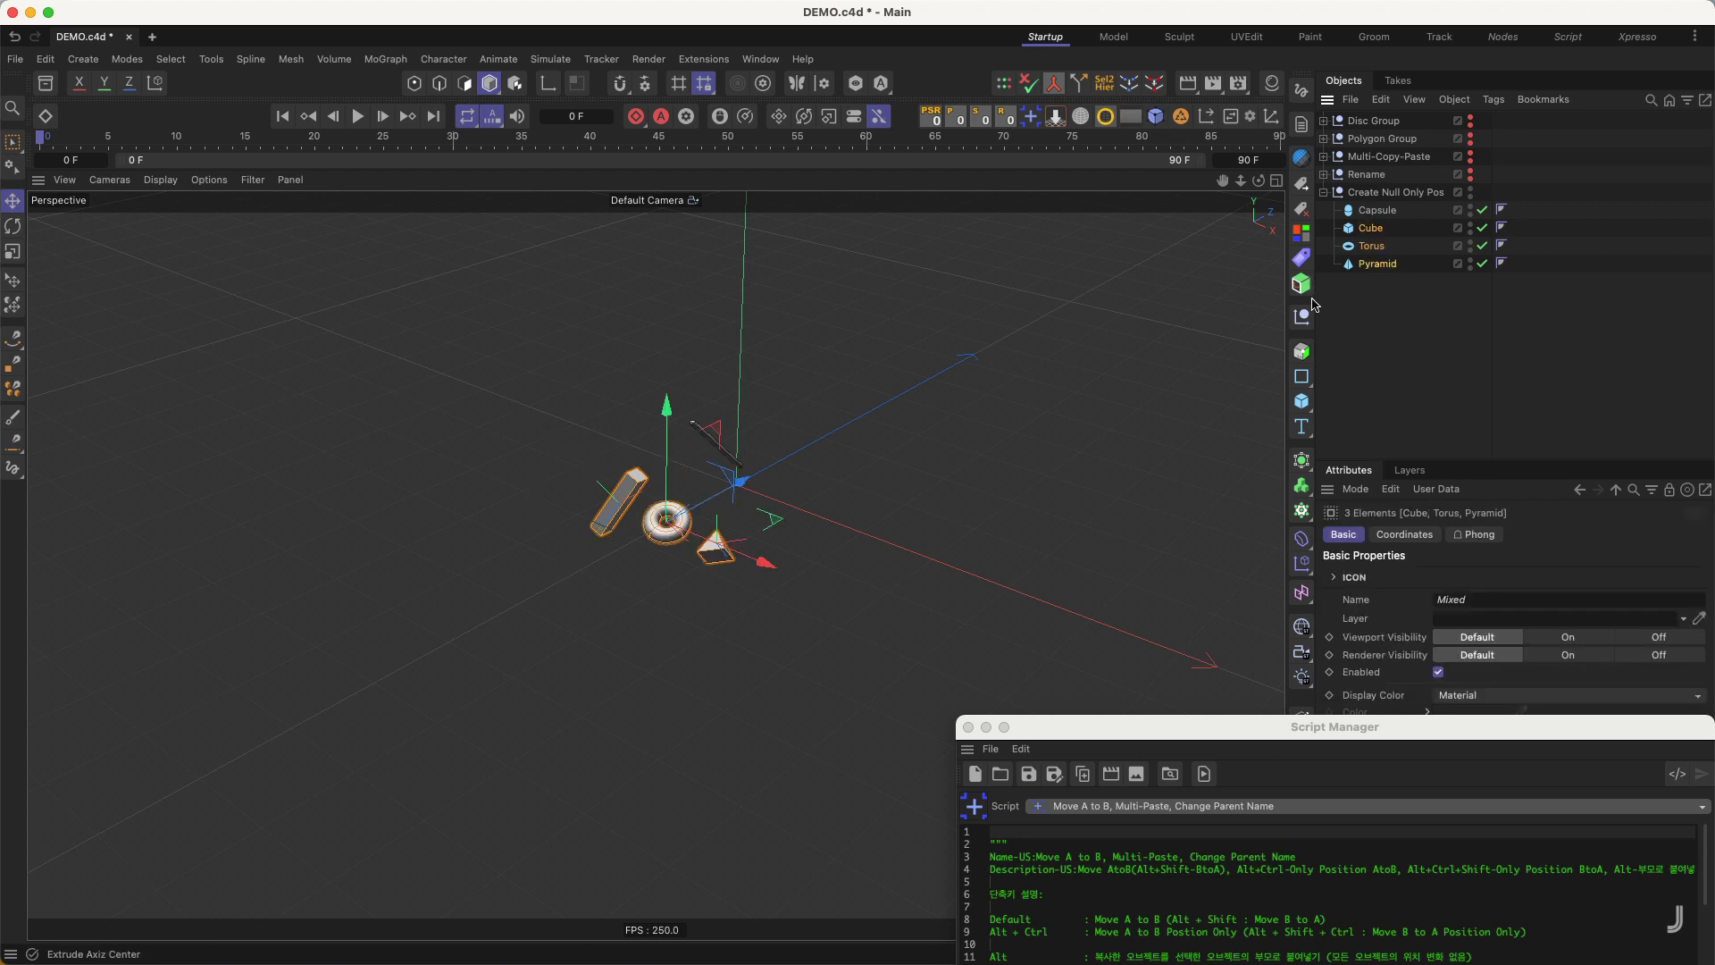
pyautogui.click(1302, 316)
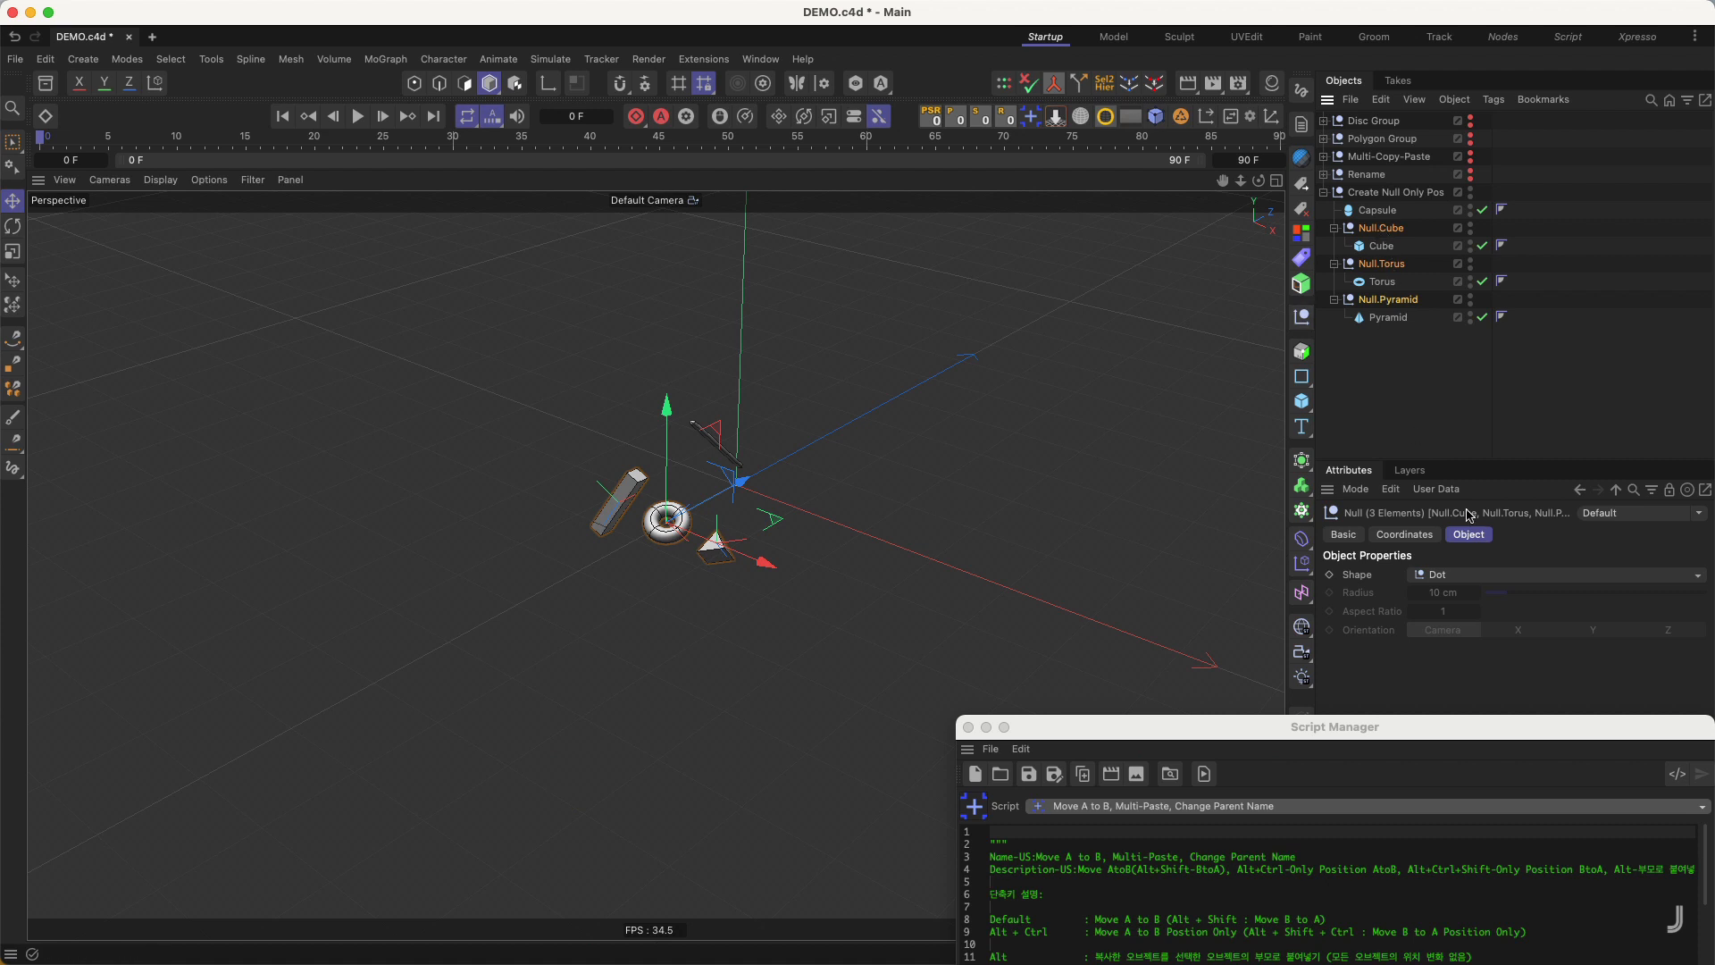
pyautogui.click(1516, 574)
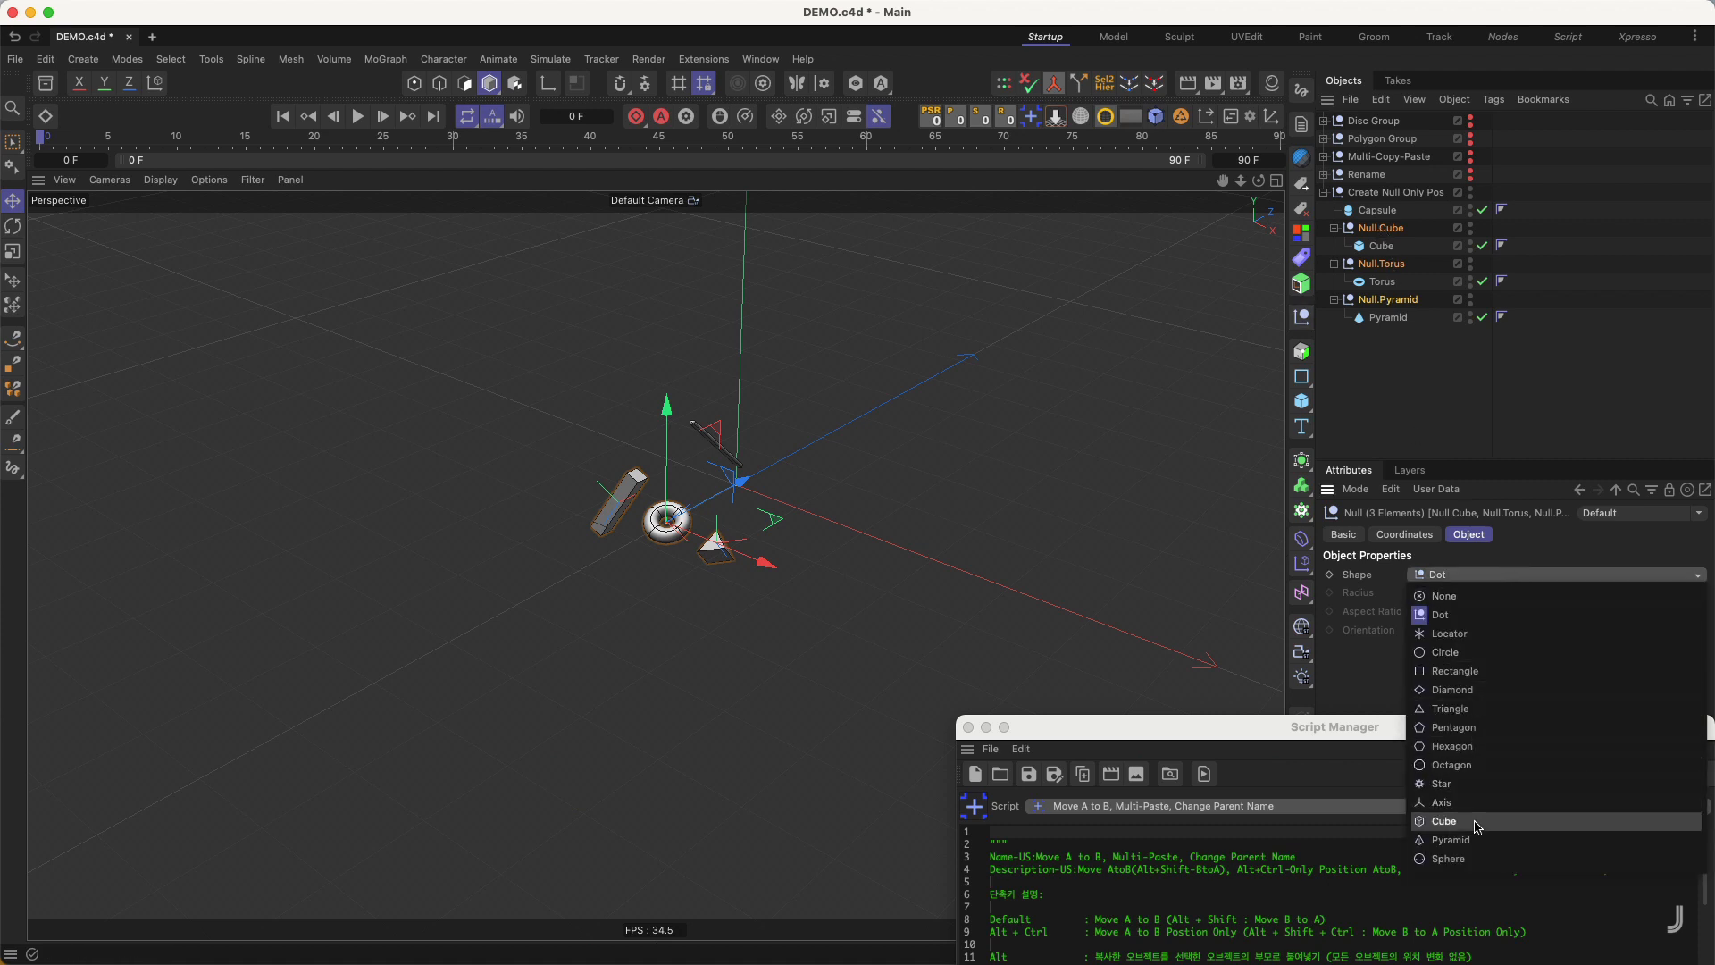
pyautogui.click(1480, 822)
pyautogui.moveTo(671, 529)
pyautogui.keyDown('alt'); pyautogui.mouseDown()
pyautogui.moveTo(666, 559)
pyautogui.moveTo(695, 531)
pyautogui.mouseUp(); pyautogui.keyUp('alt')
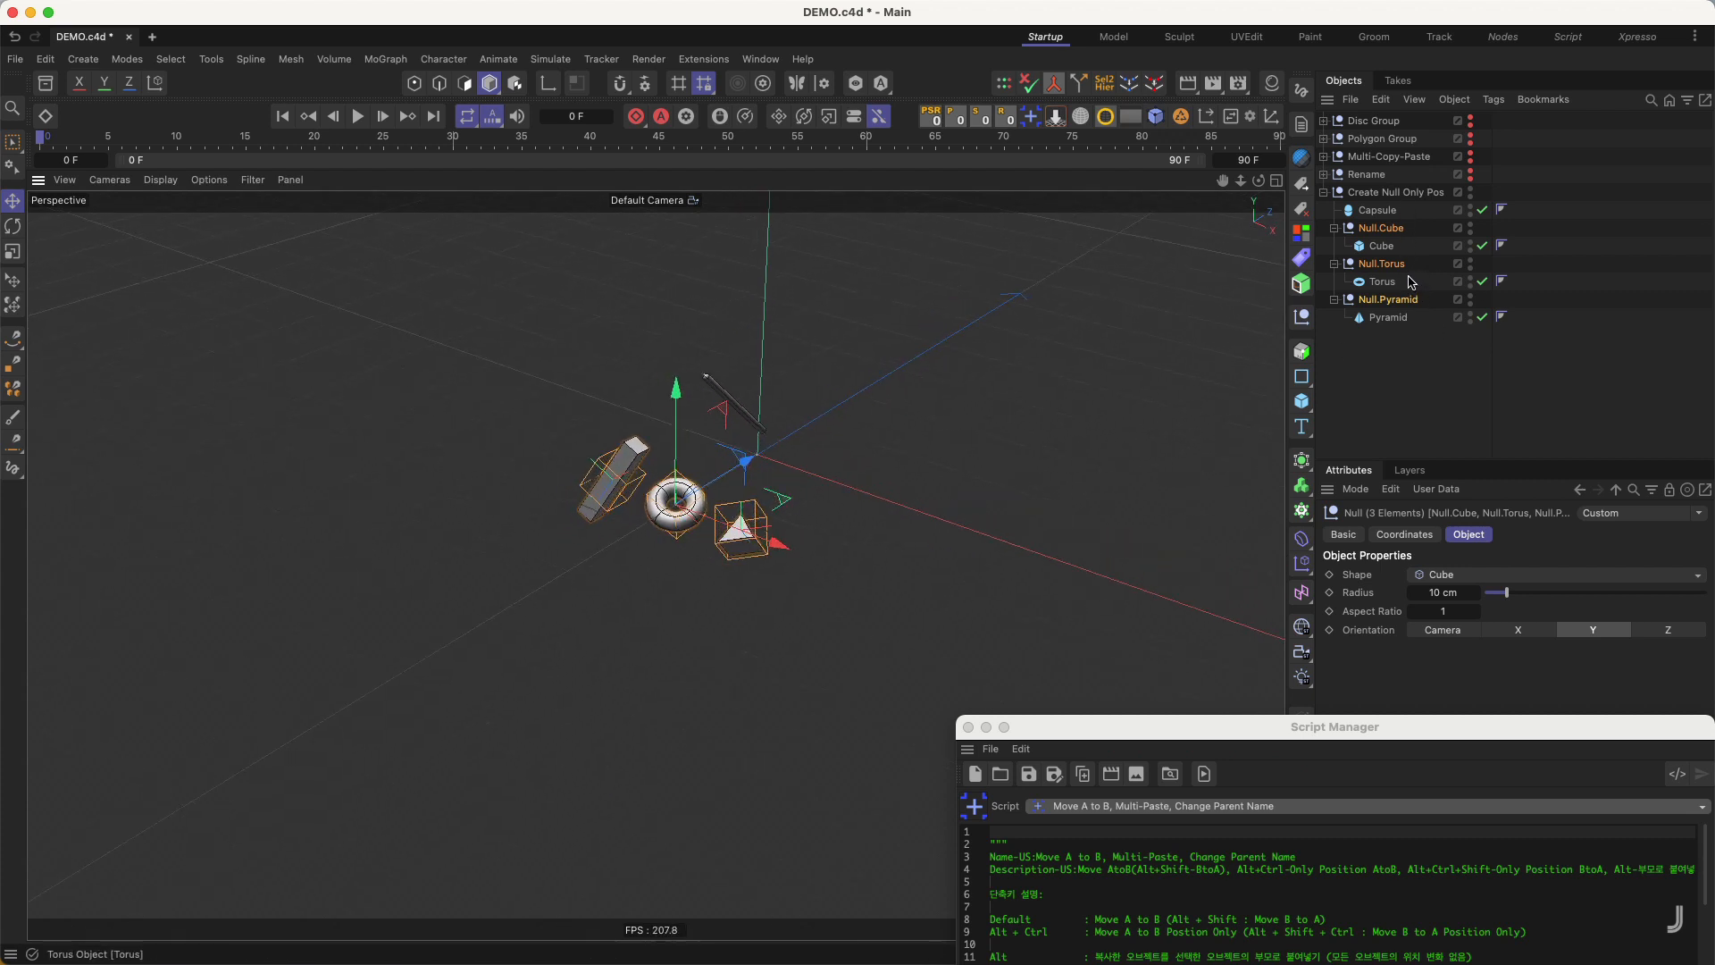
# - Undo the creation of the three nulls, and select the Capsule
pyautogui.press('super+z')
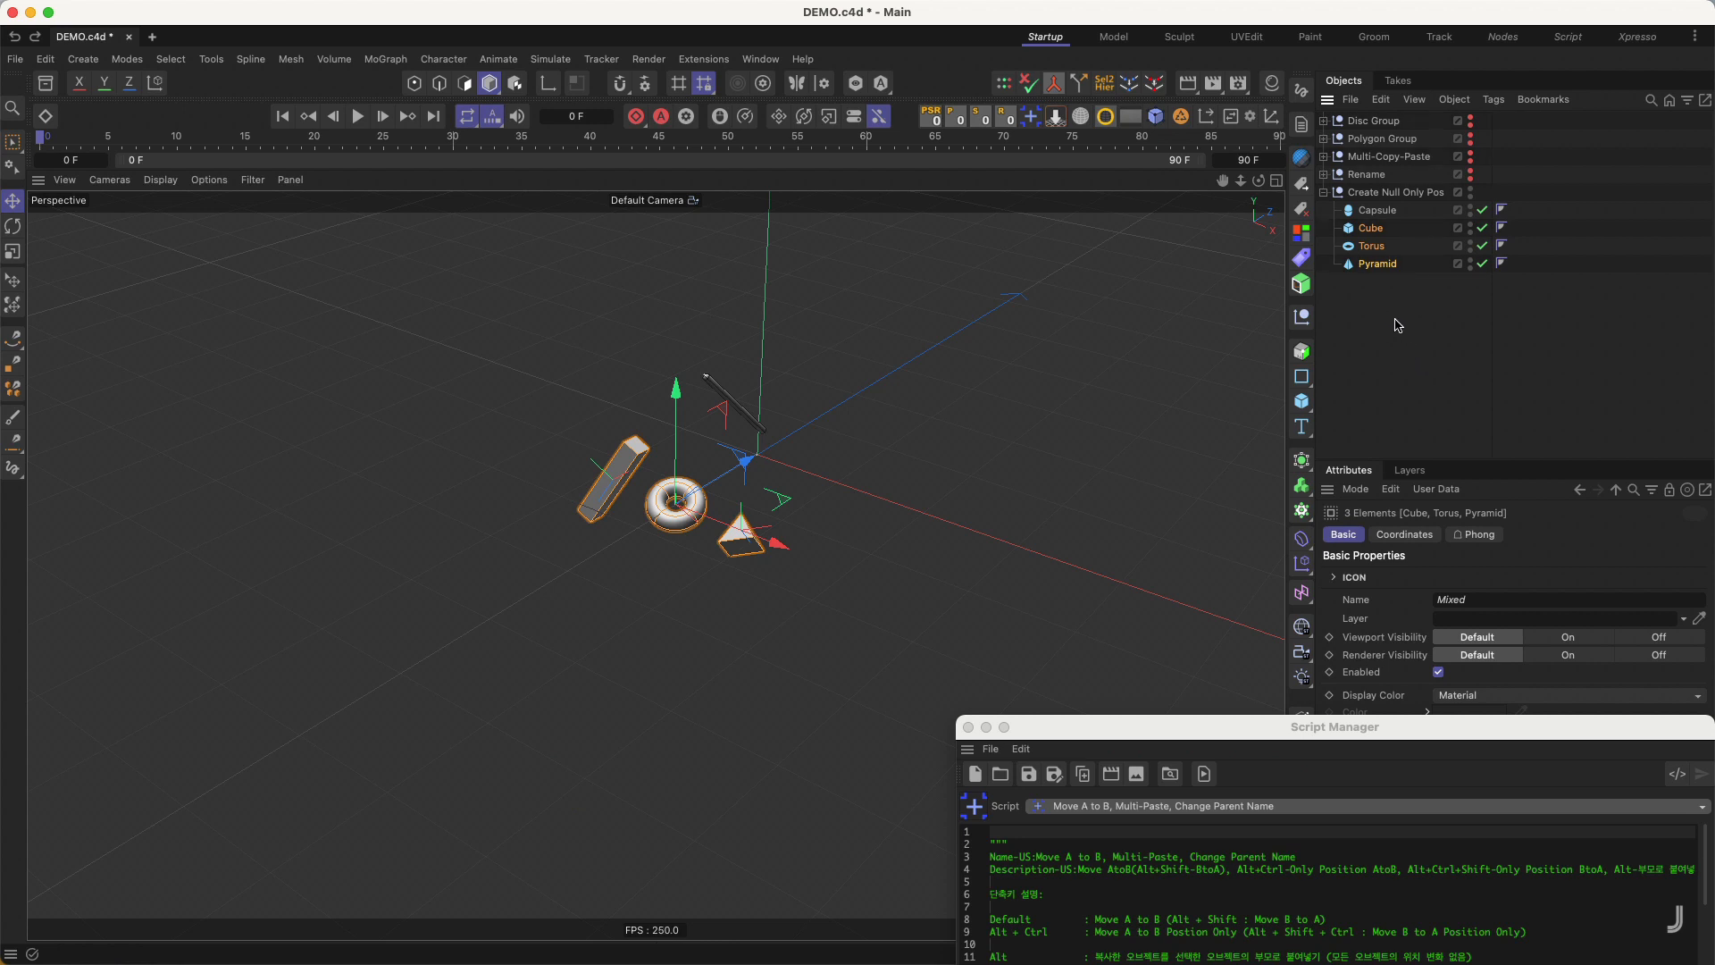
pyautogui.click(1399, 324)
pyautogui.click(1390, 214)
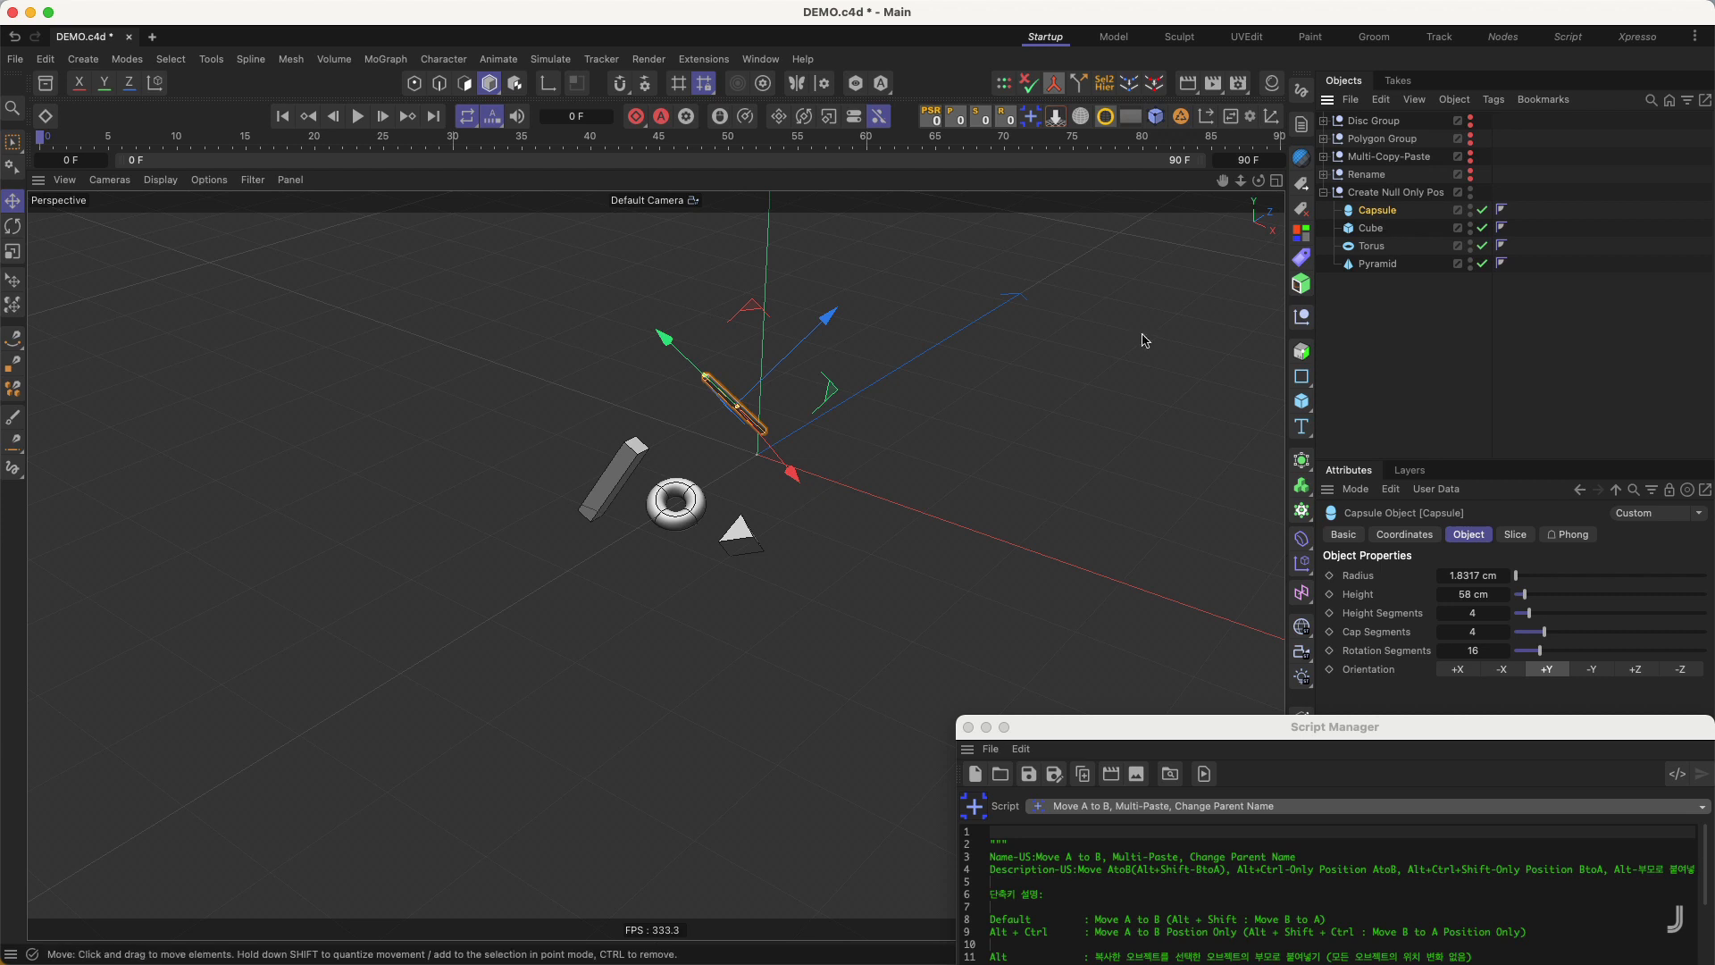
# - Put Cube, Torus and Pyramid under separate nulls, and move Cube out of its null and back in to compare coordinates
pyautogui.moveTo(1399, 283); pyautogui.dragTo(1356, 222)
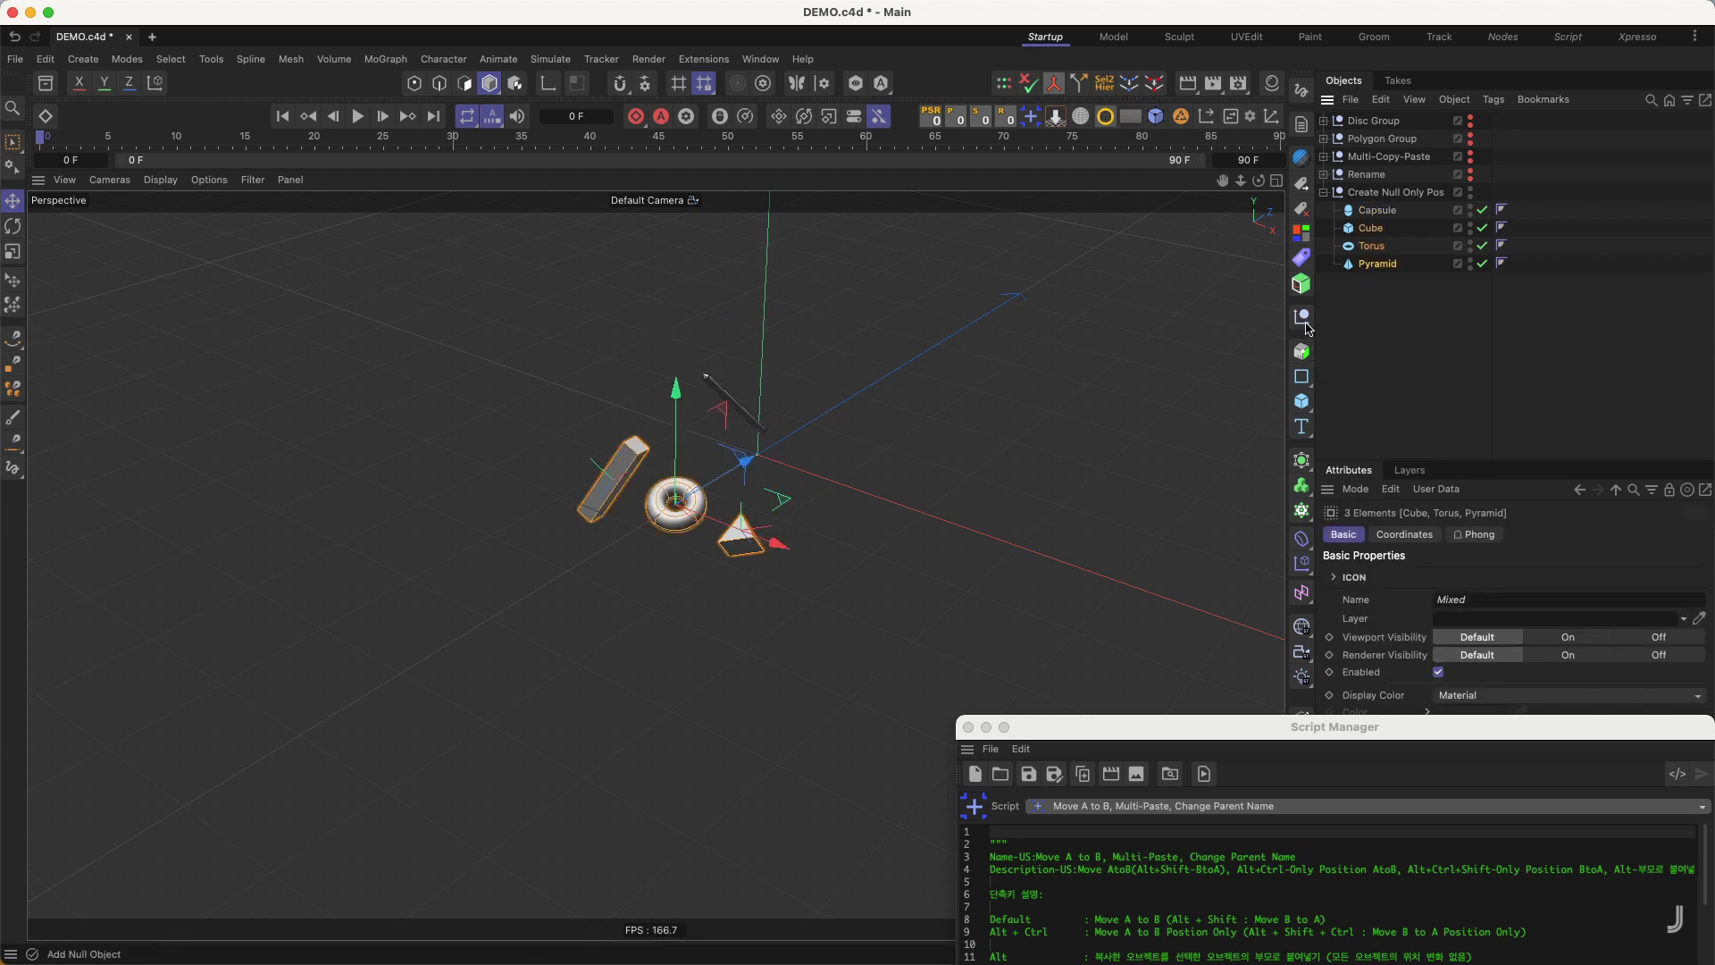
pyautogui.click(1303, 320)
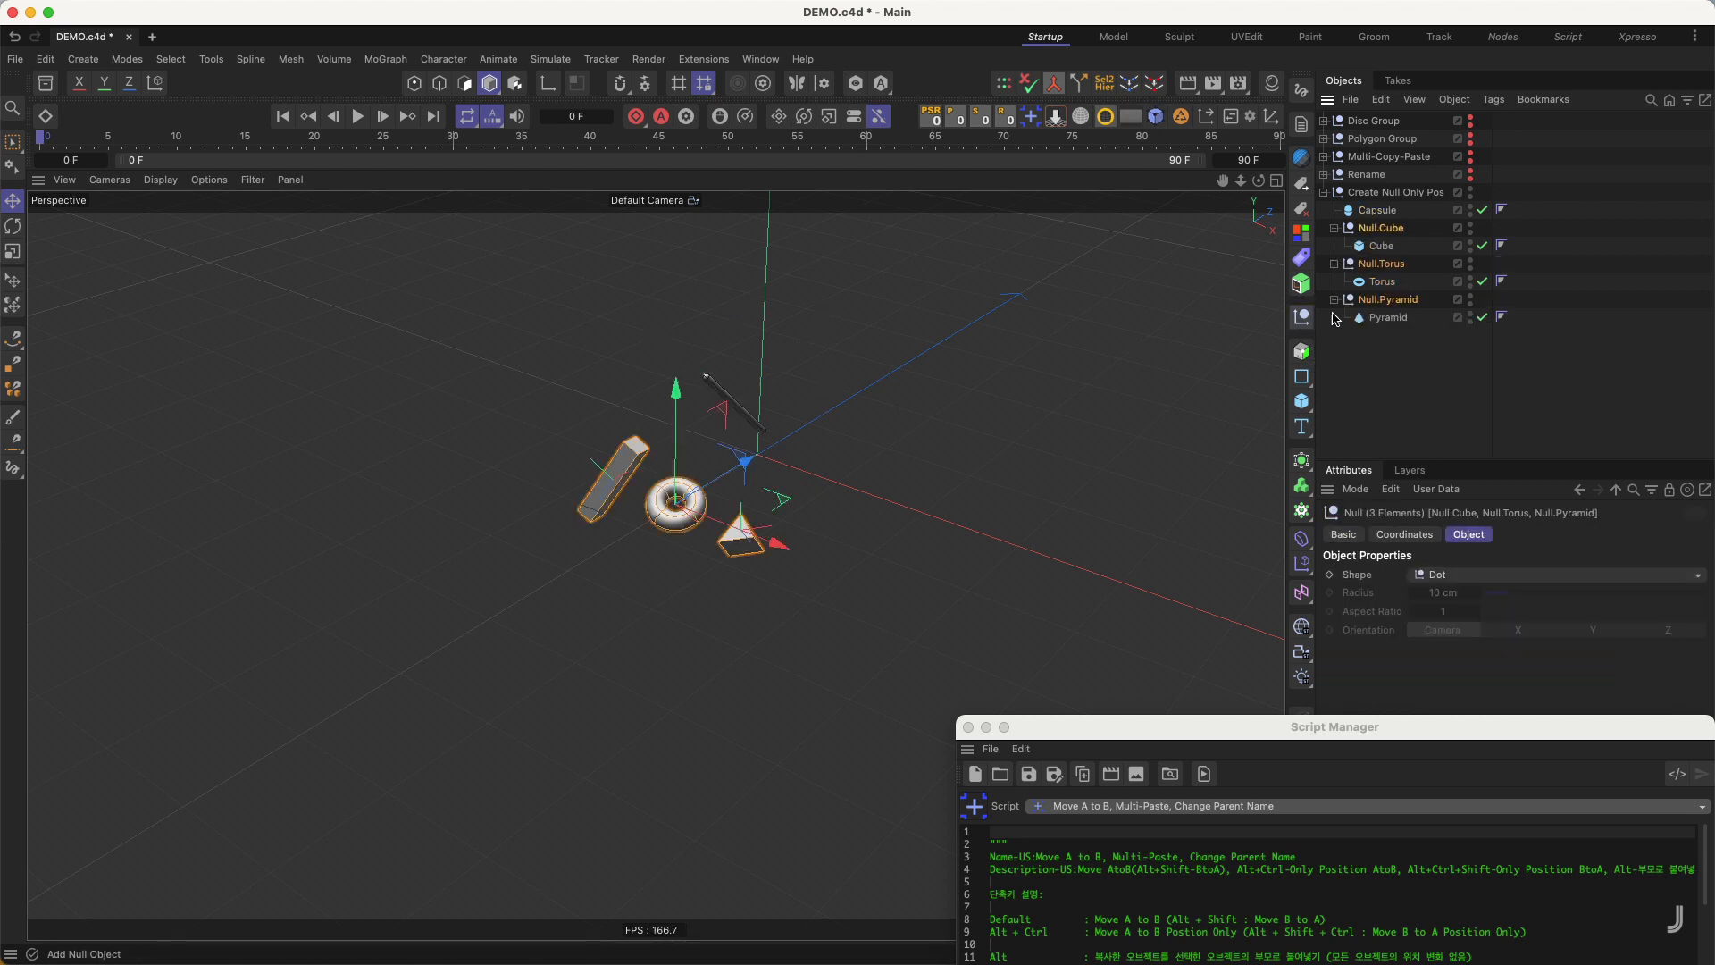
pyautogui.click(1385, 232)
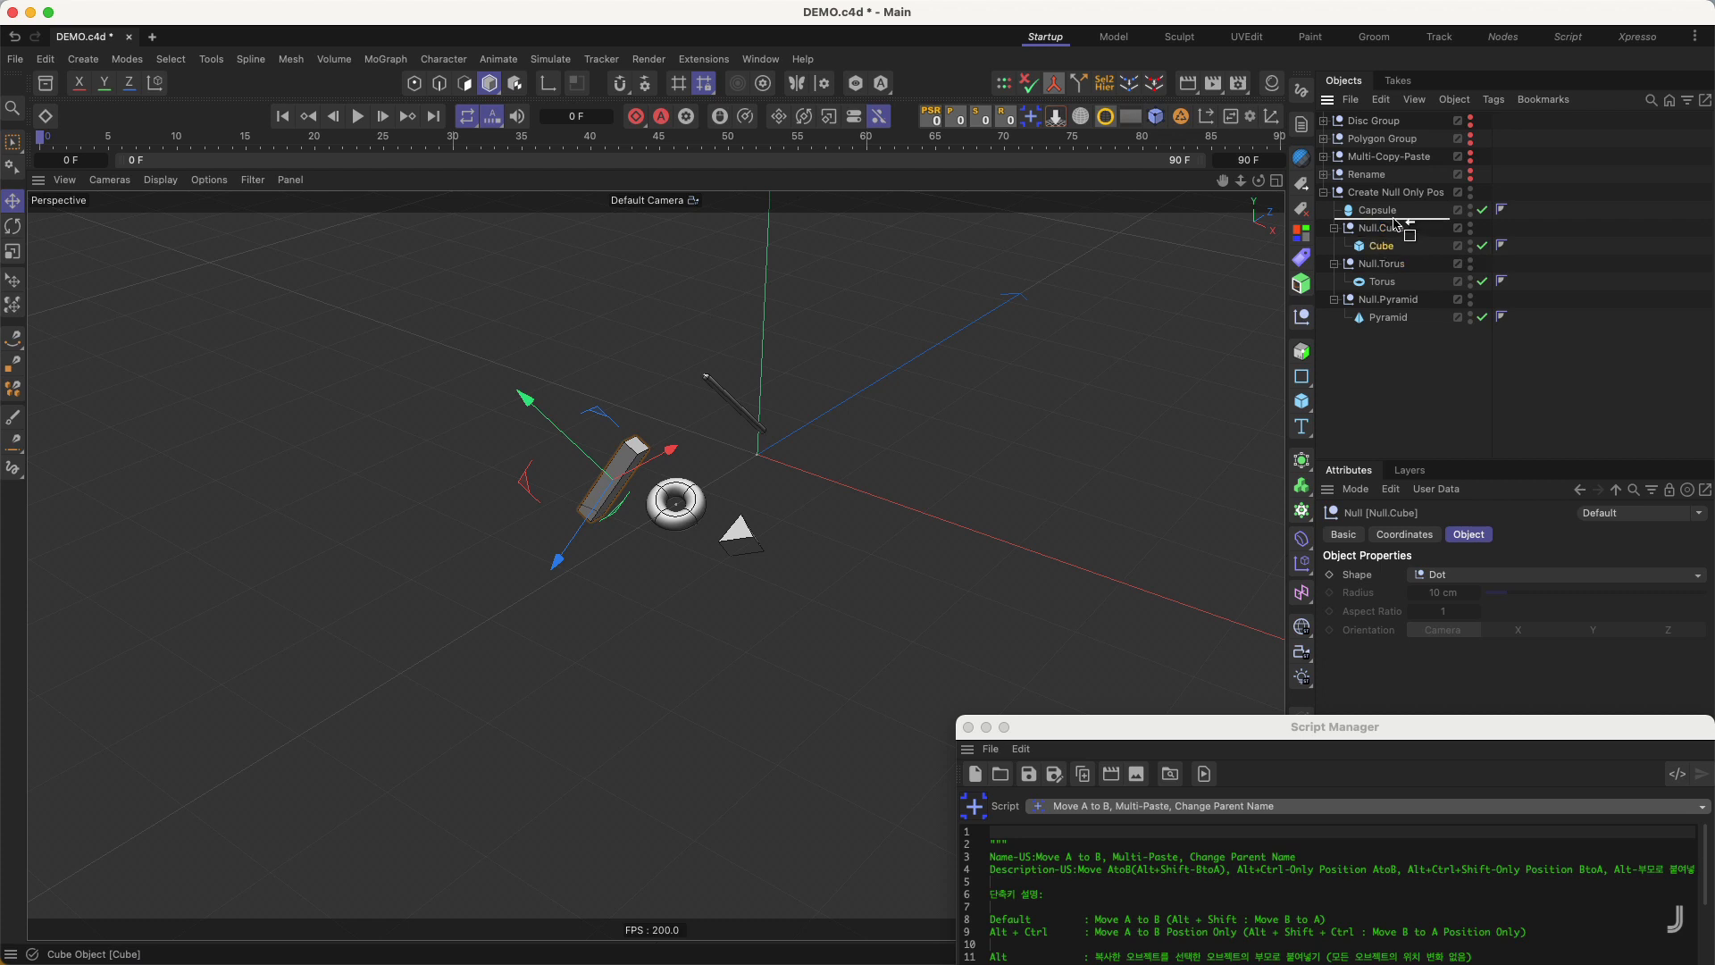
pyautogui.moveTo(1398, 224); pyautogui.dragTo(1397, 223)
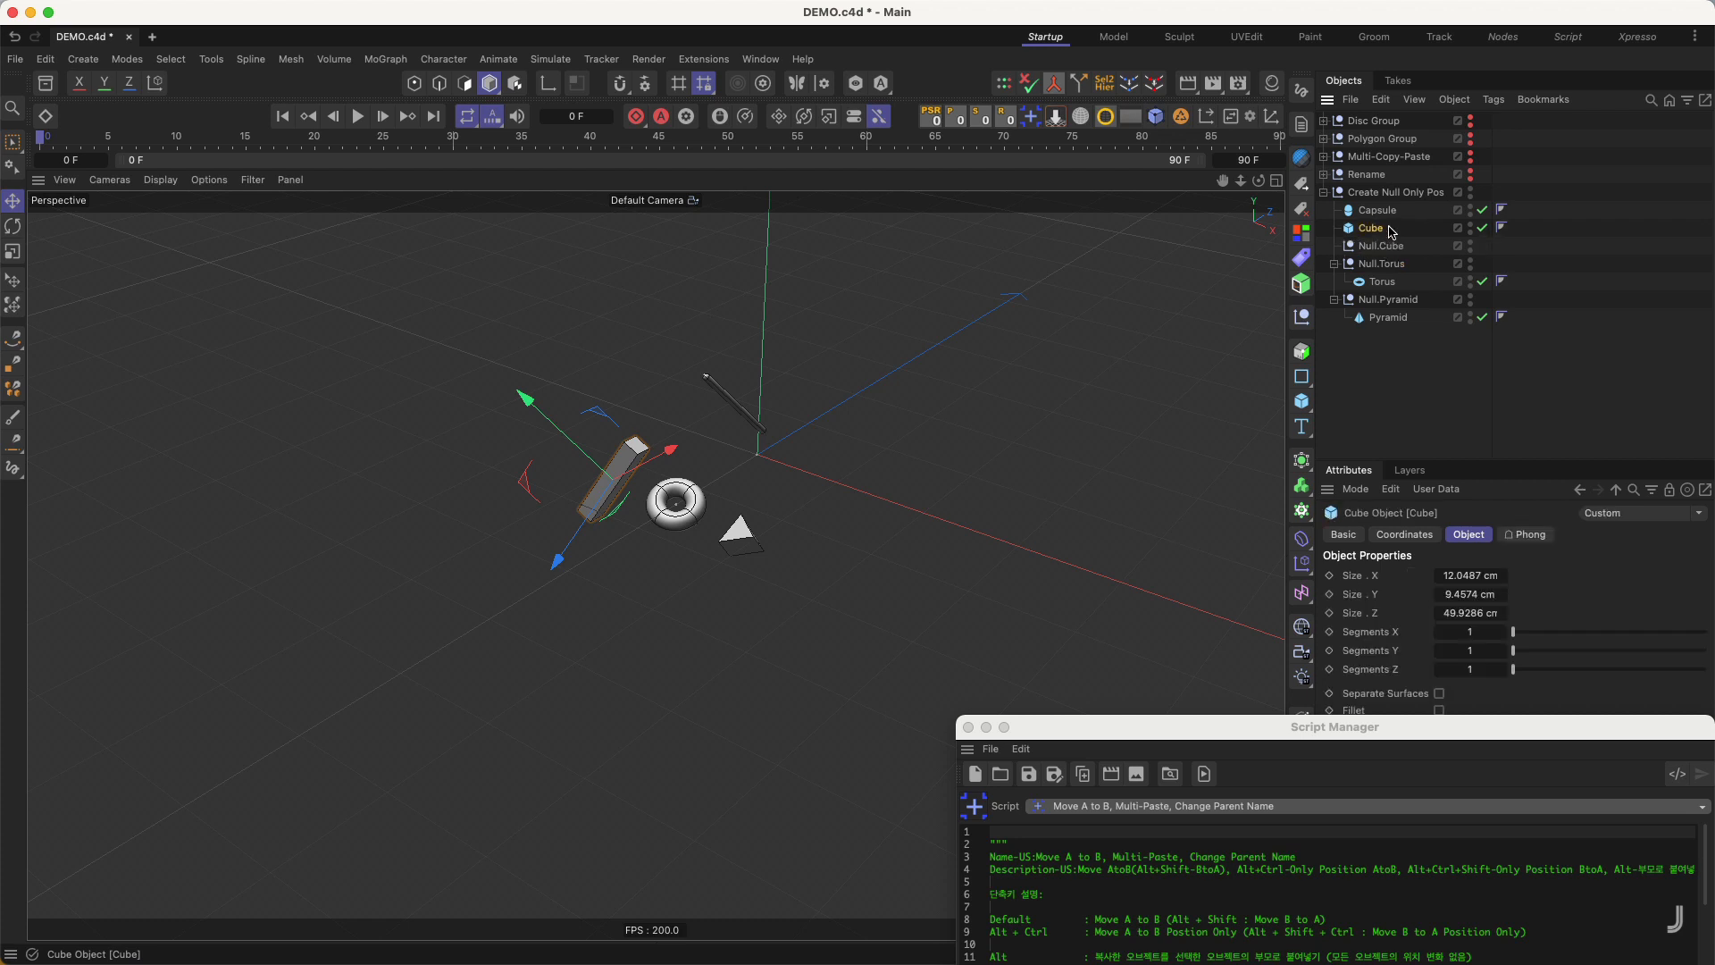
pyautogui.click(1419, 537)
pyautogui.moveTo(1372, 227)
pyautogui.mouseDown()
pyautogui.moveTo(1398, 260)
pyautogui.moveTo(1381, 252)
pyautogui.mouseUp()
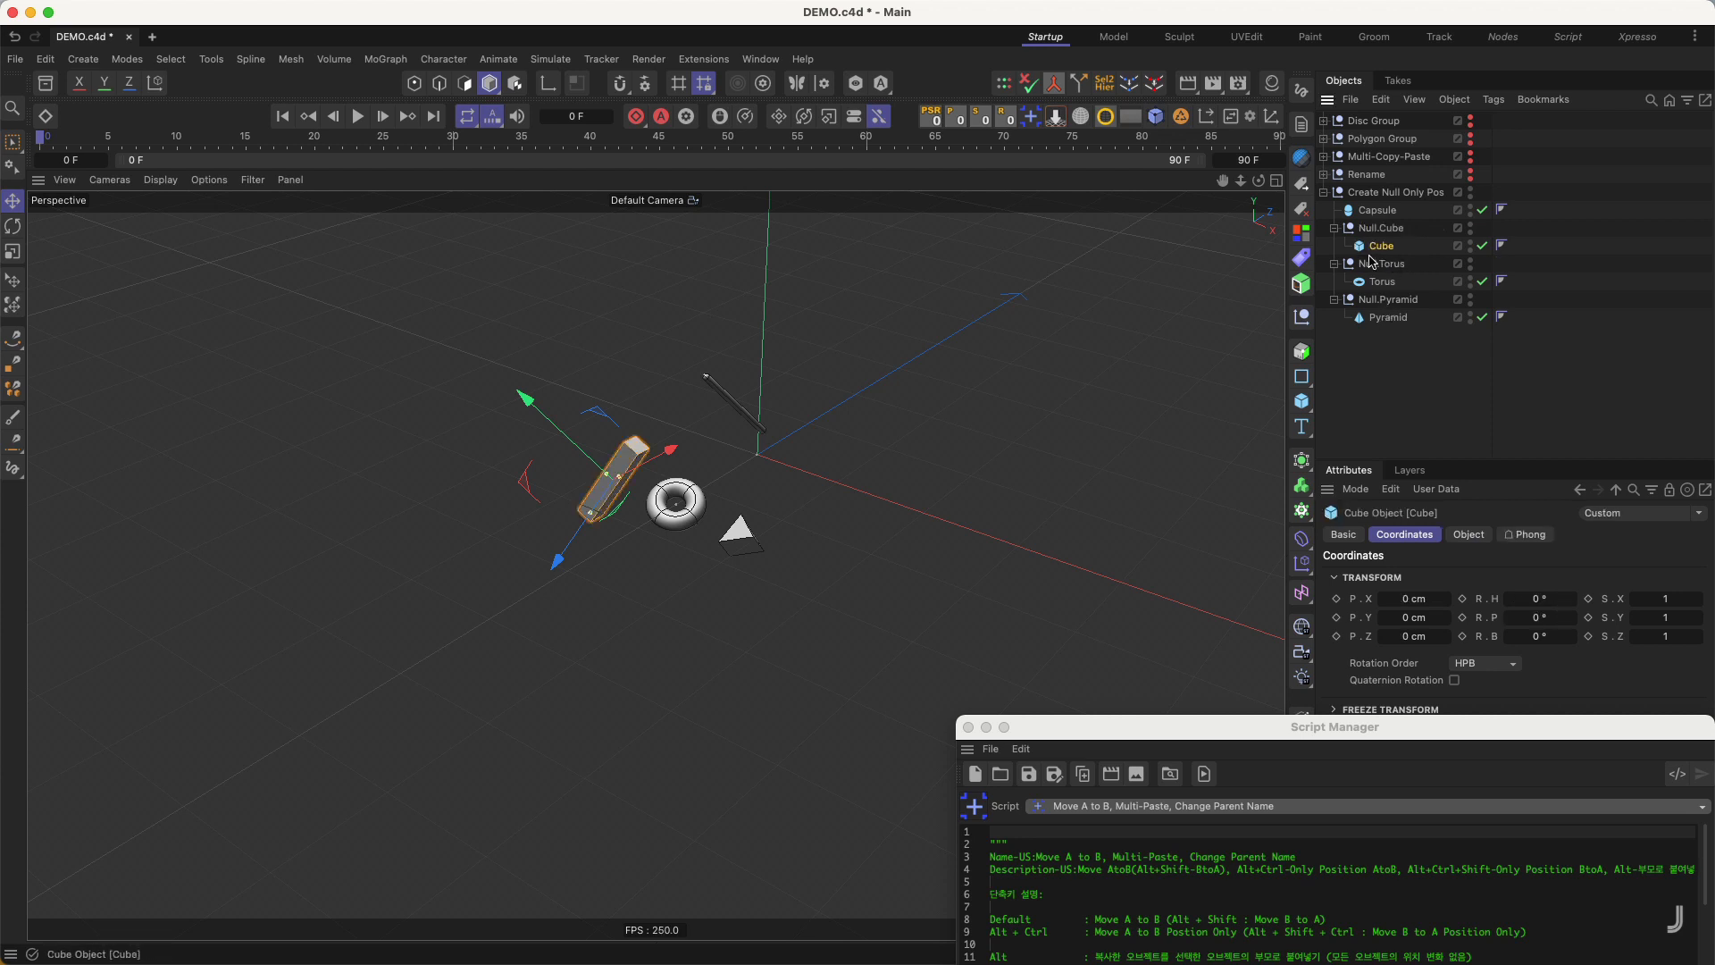
# - Undo the hierarchy changes and the nulls around Cube, Torus and Pyramid, and clear the selection
pyautogui.press('super+z')
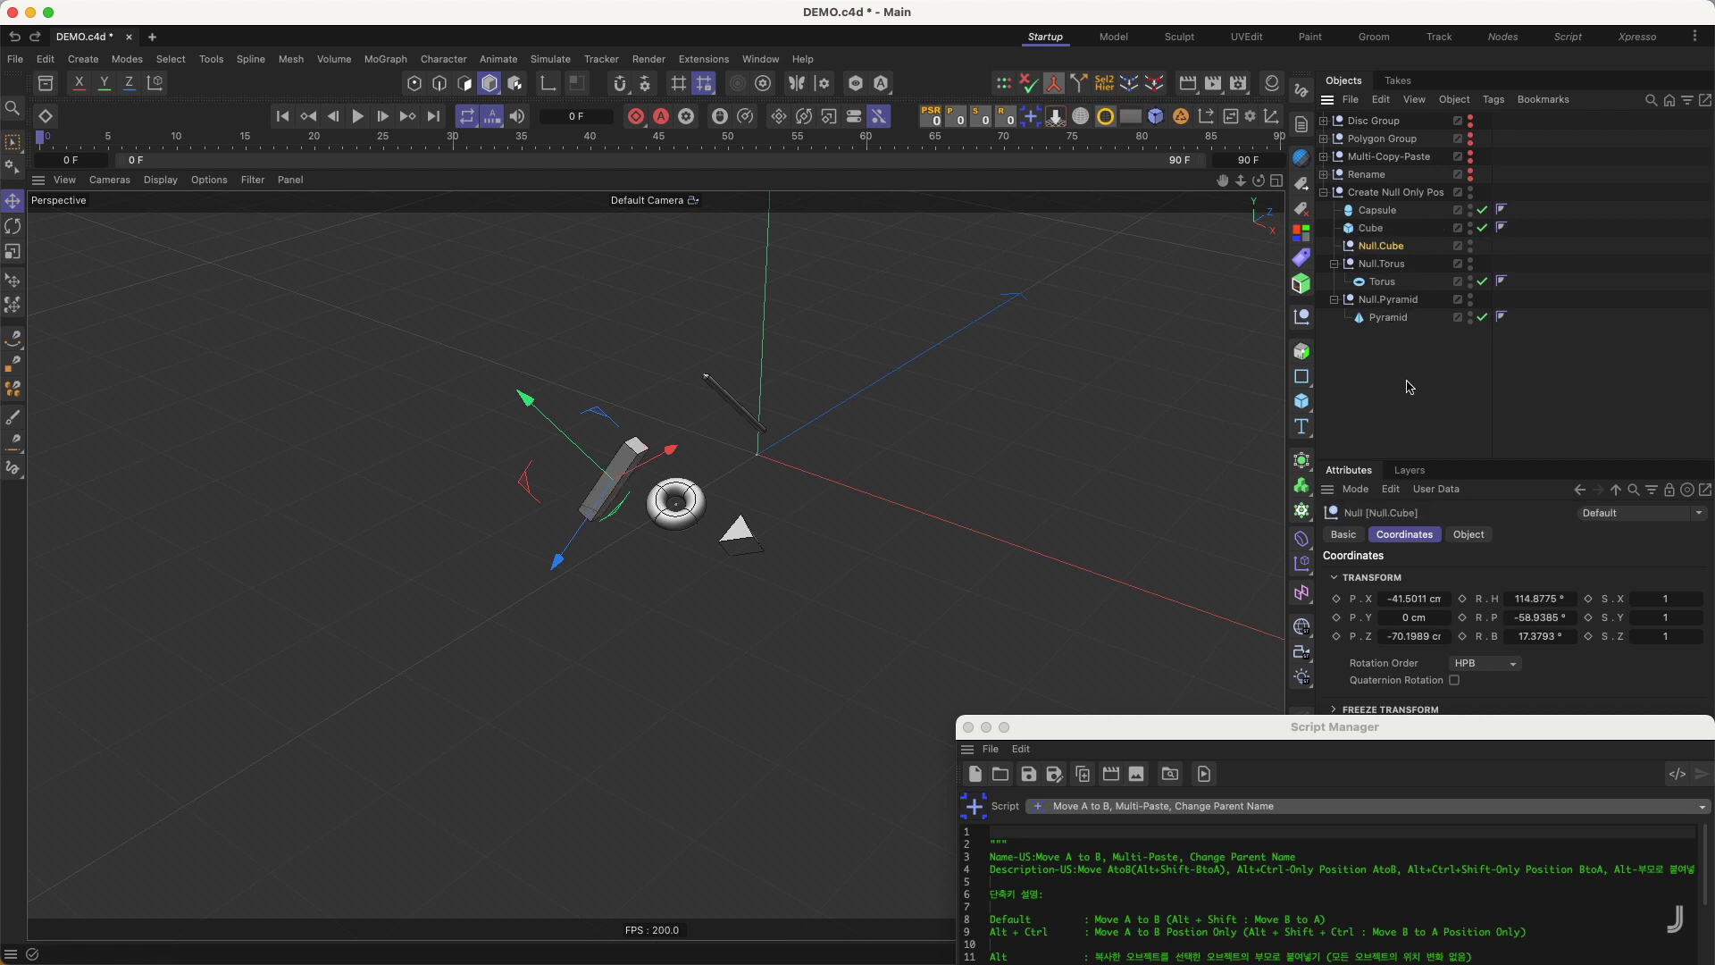
pyautogui.press('super+z')
pyautogui.press('super+z')
pyautogui.press('super+z')
pyautogui.press('super+z')
pyautogui.press('super+z')
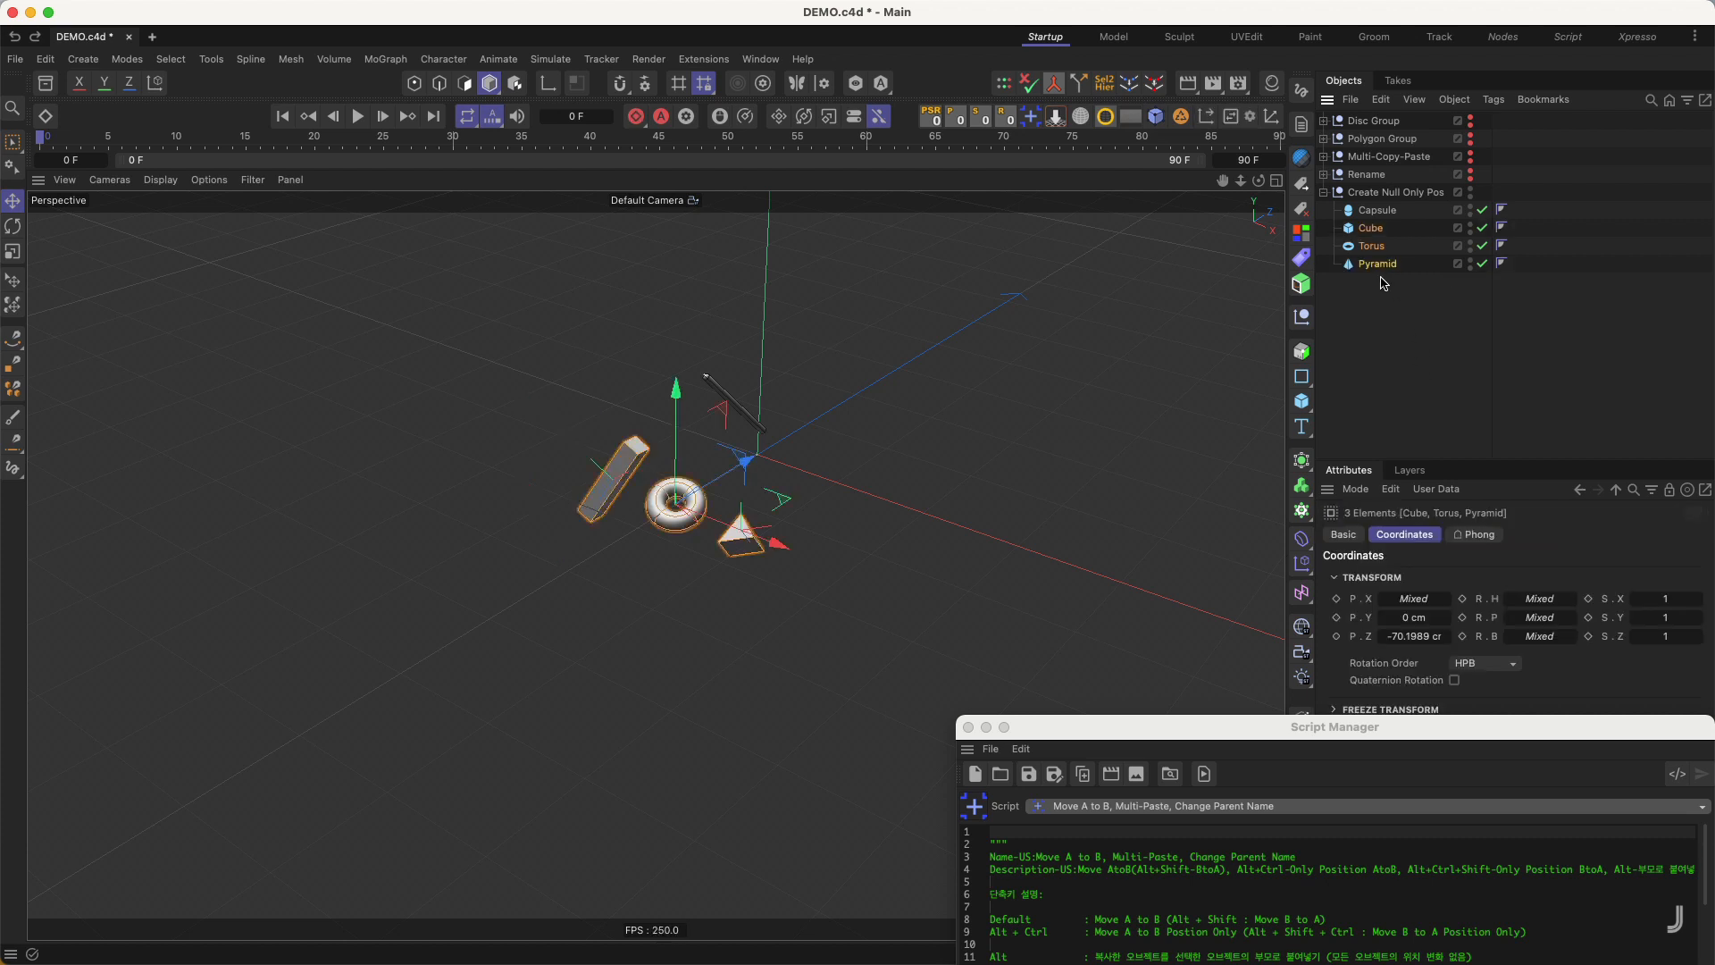
pyautogui.click(1382, 284)
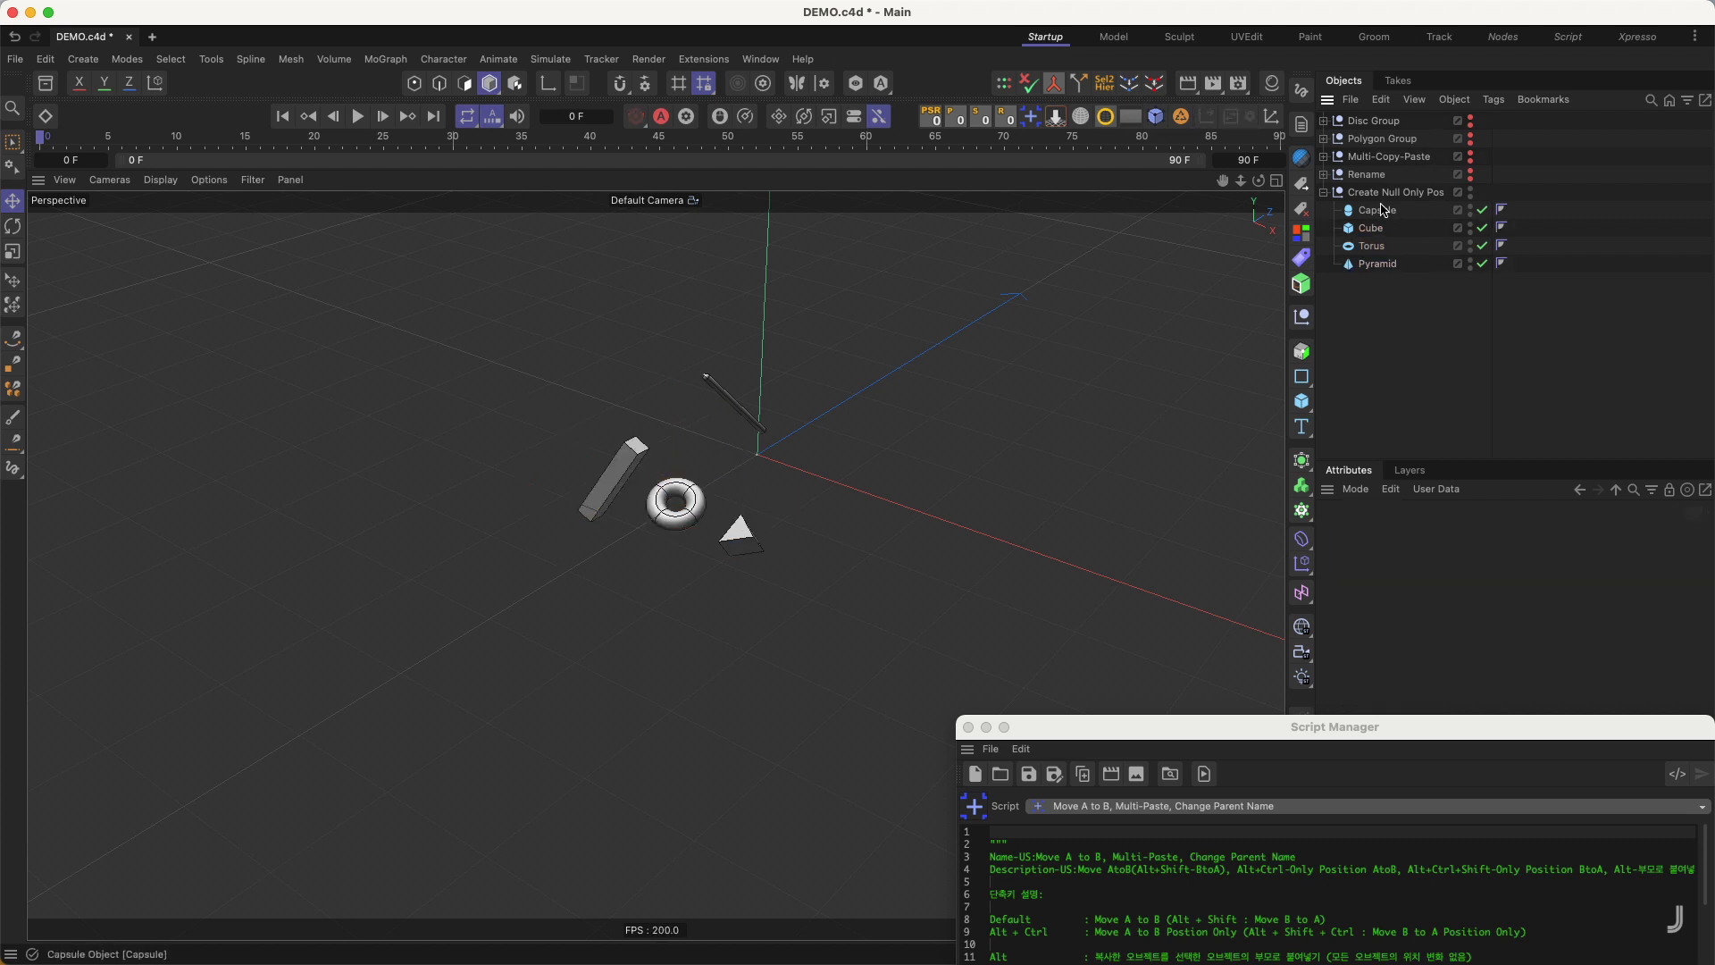
# - Paste a copy of the Capsule as parent of Cube, Torus and Pyramid with the script, and move each copy to its child's position
pyautogui.click(1368, 210)
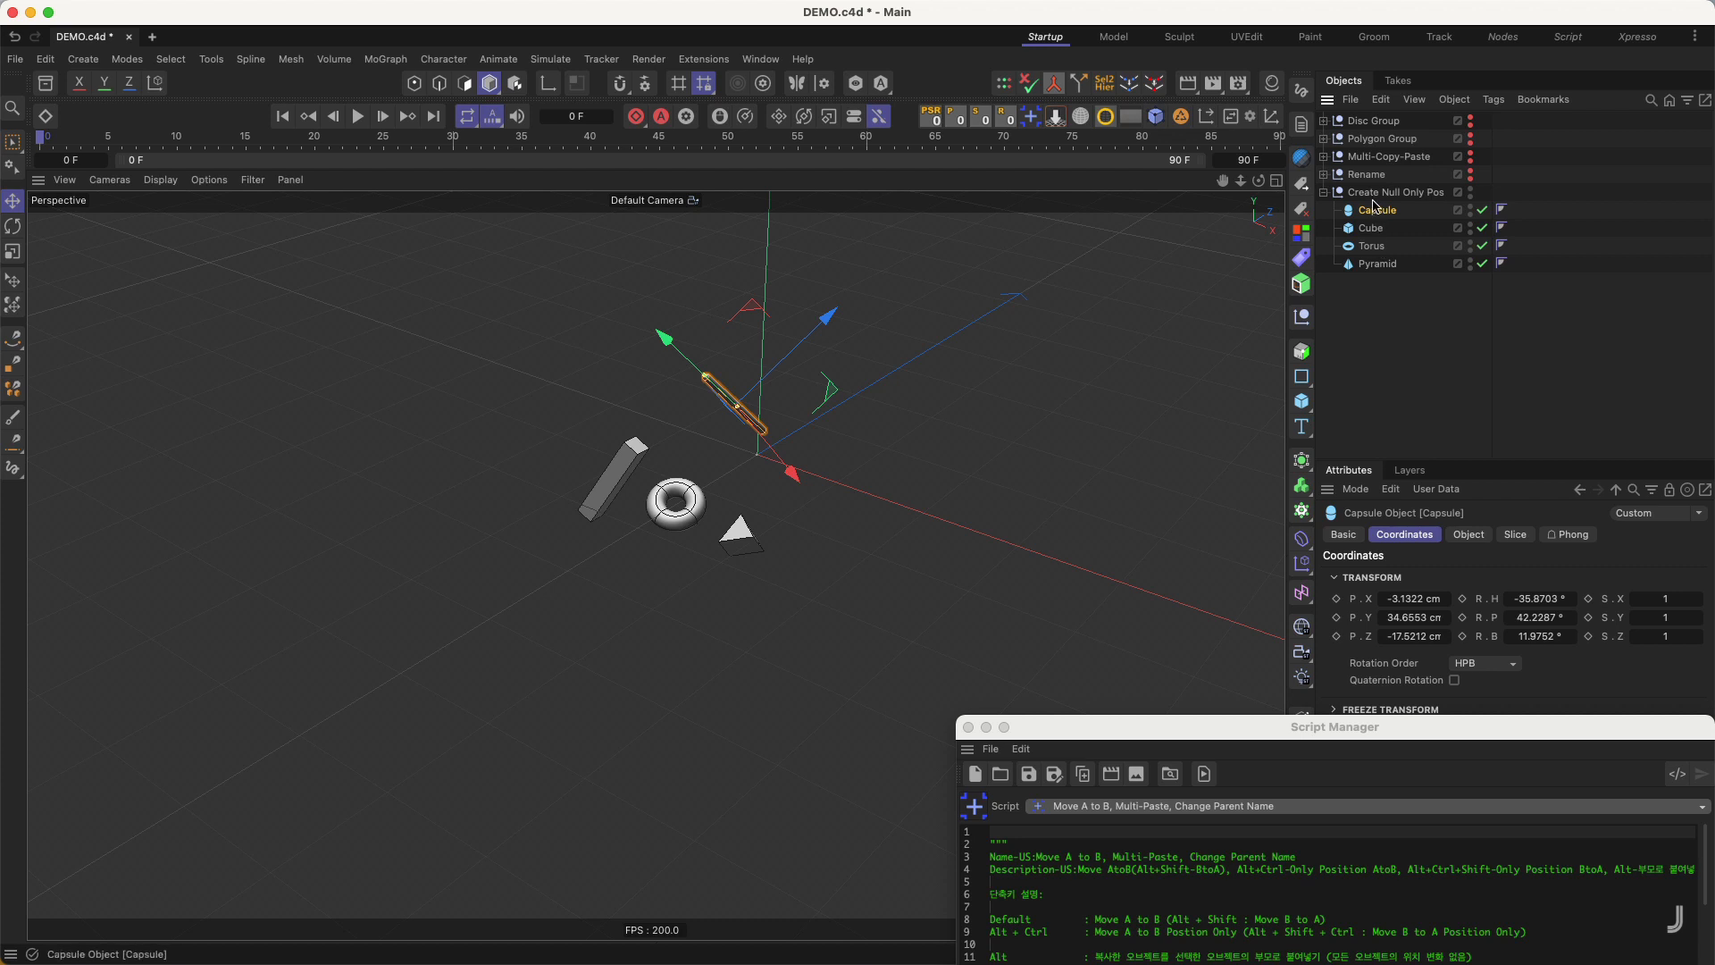
pyautogui.moveTo(1396, 281); pyautogui.dragTo(1377, 232)
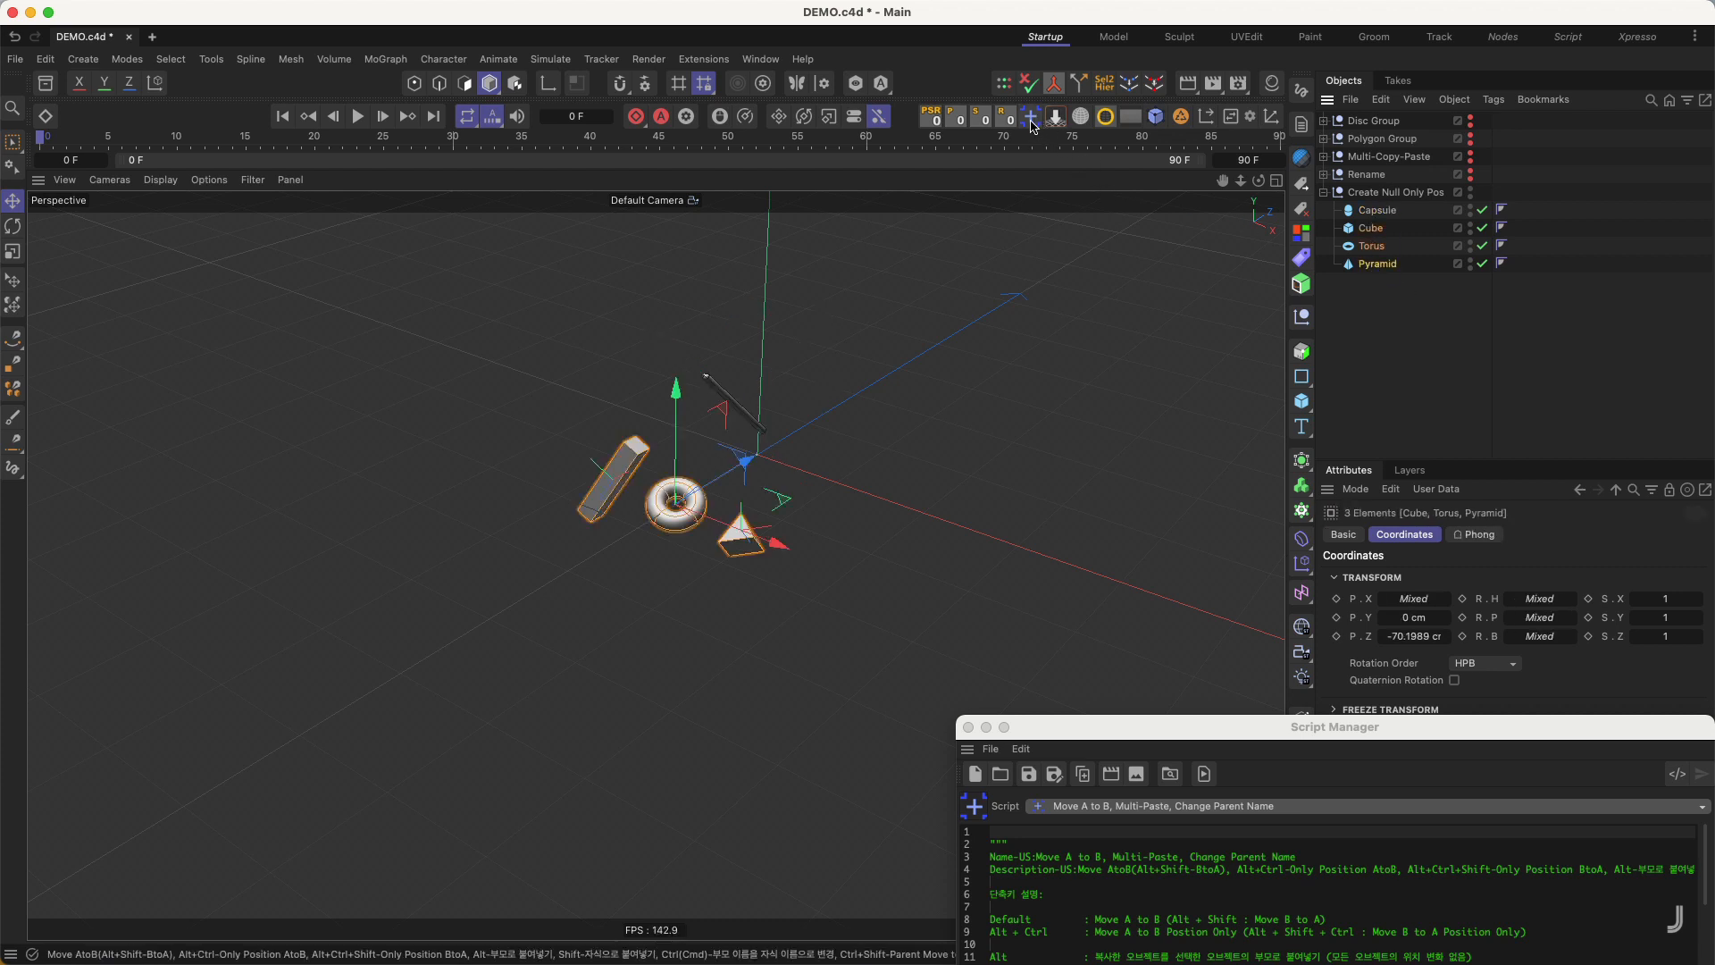
pyautogui.keyDown('alt'); pyautogui.click(1056, 116); pyautogui.keyUp('alt')
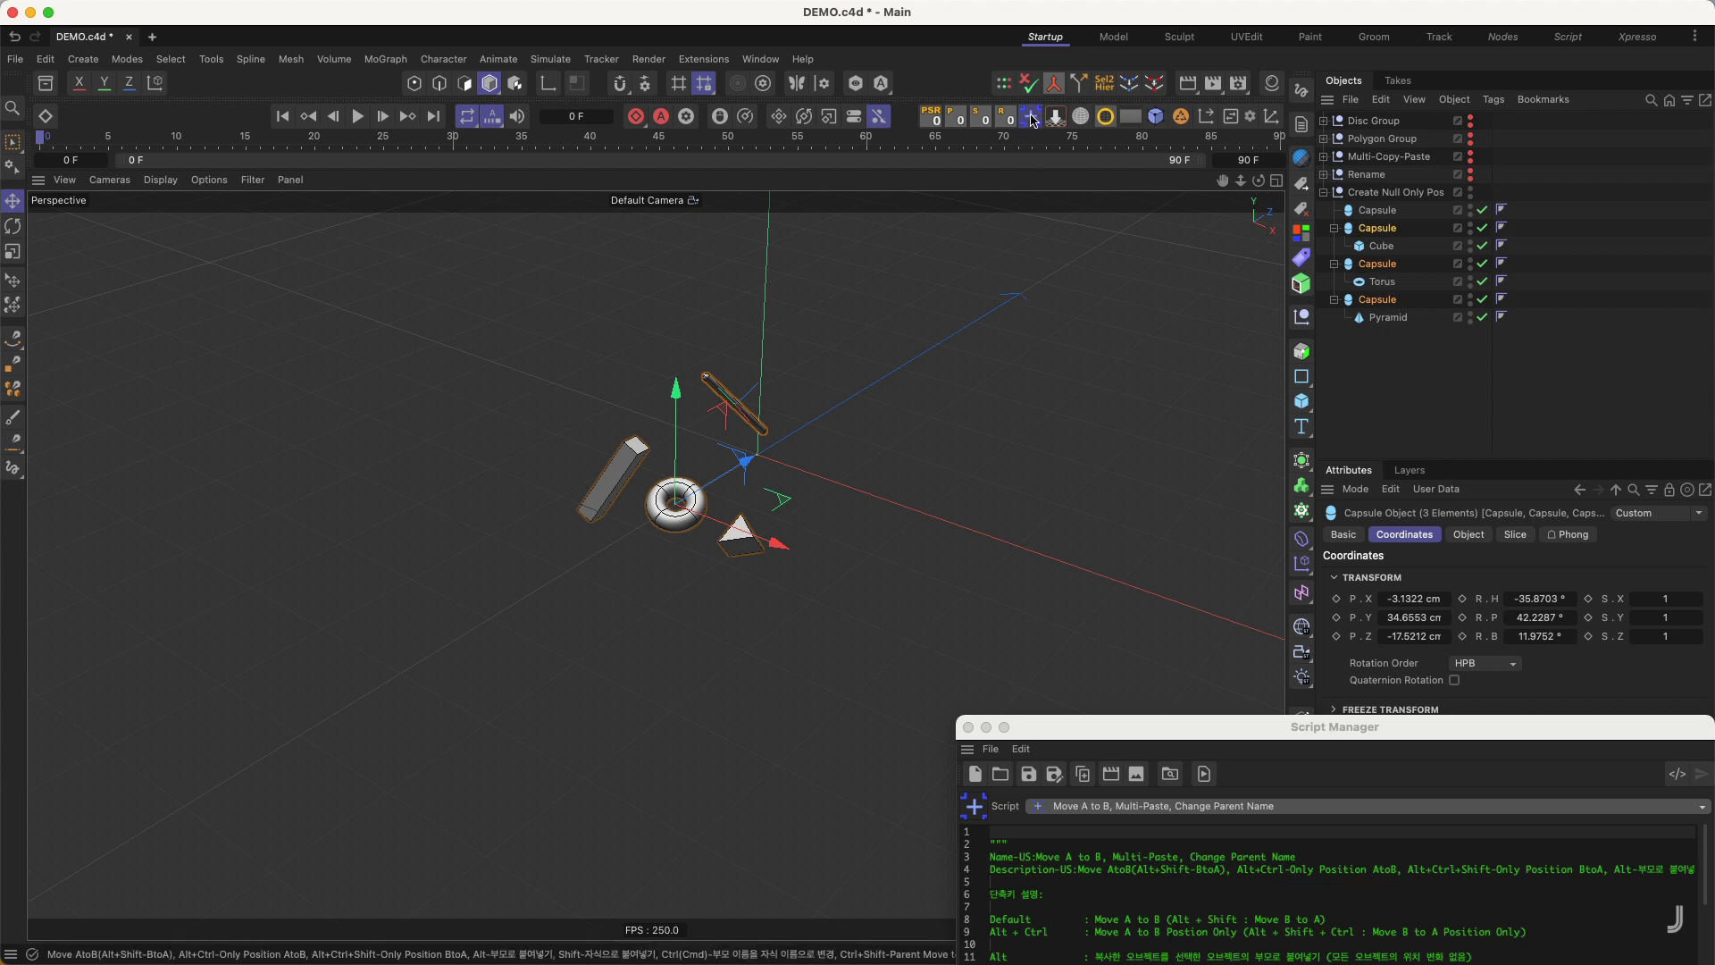
pyautogui.keyDown('ctrl'); pyautogui.keyDown('alt'); pyautogui.click(1029, 116); pyautogui.keyUp('alt'); pyautogui.keyUp('ctrl')
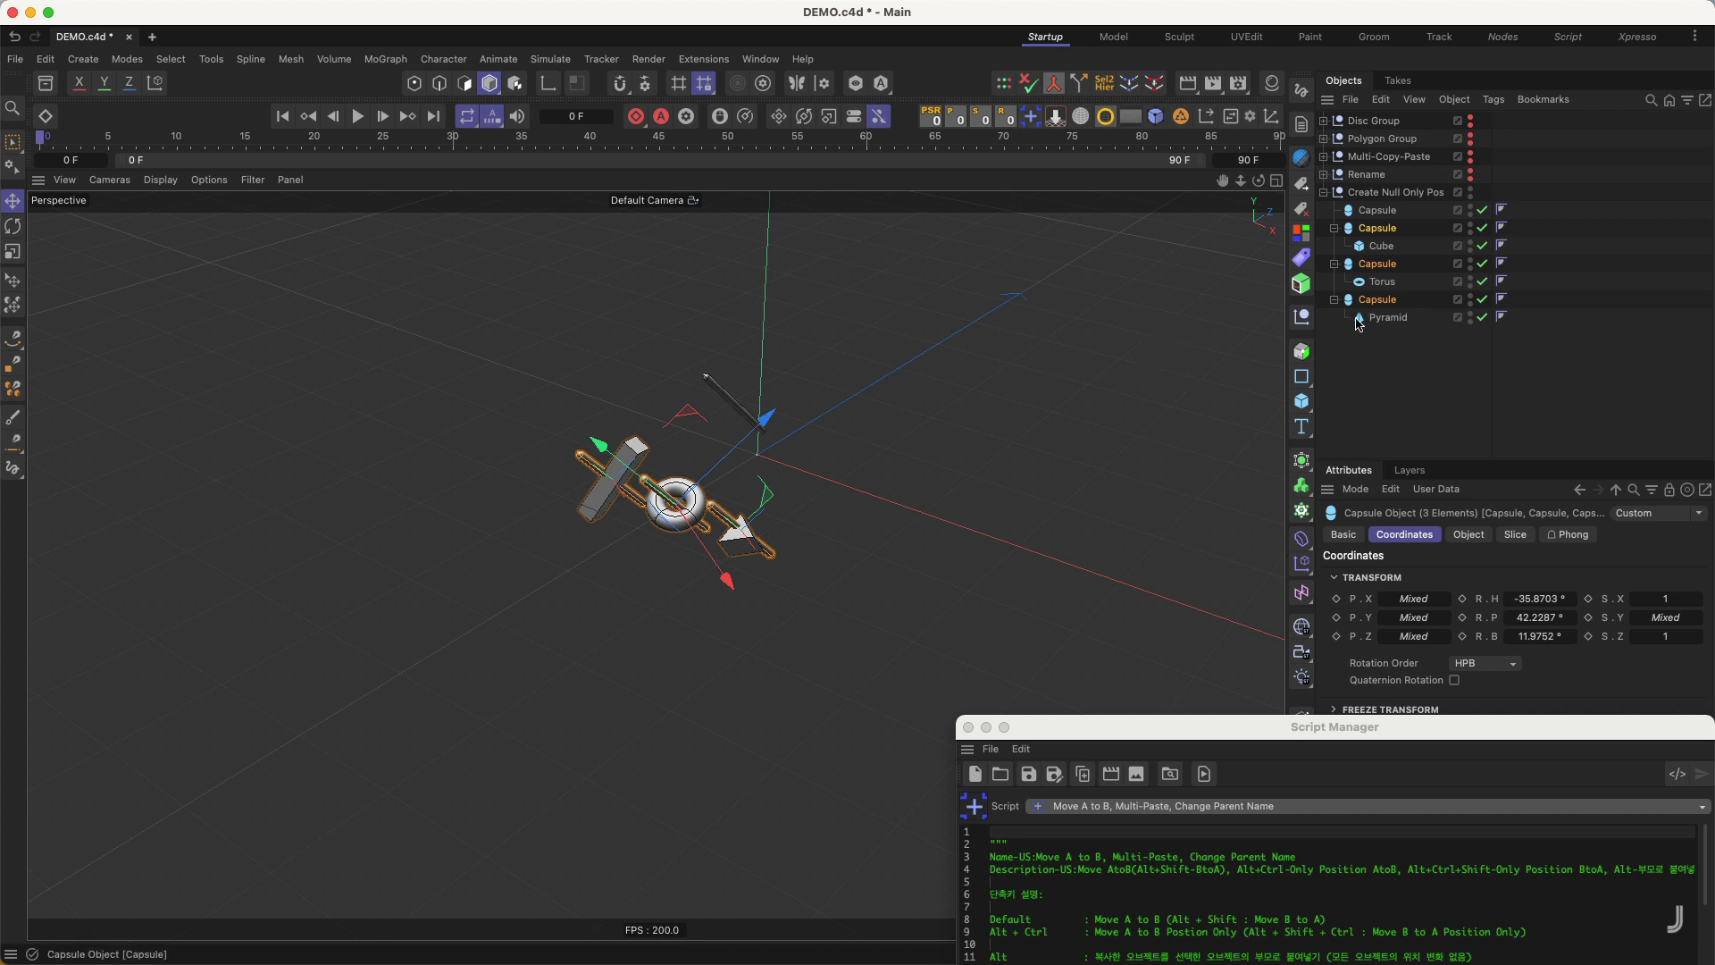
# - Read the script's shortcut notes on moving a parent to its first child's position in the Script Manager
pyautogui.moveTo(1268, 714); pyautogui.dragTo(1268, 551)
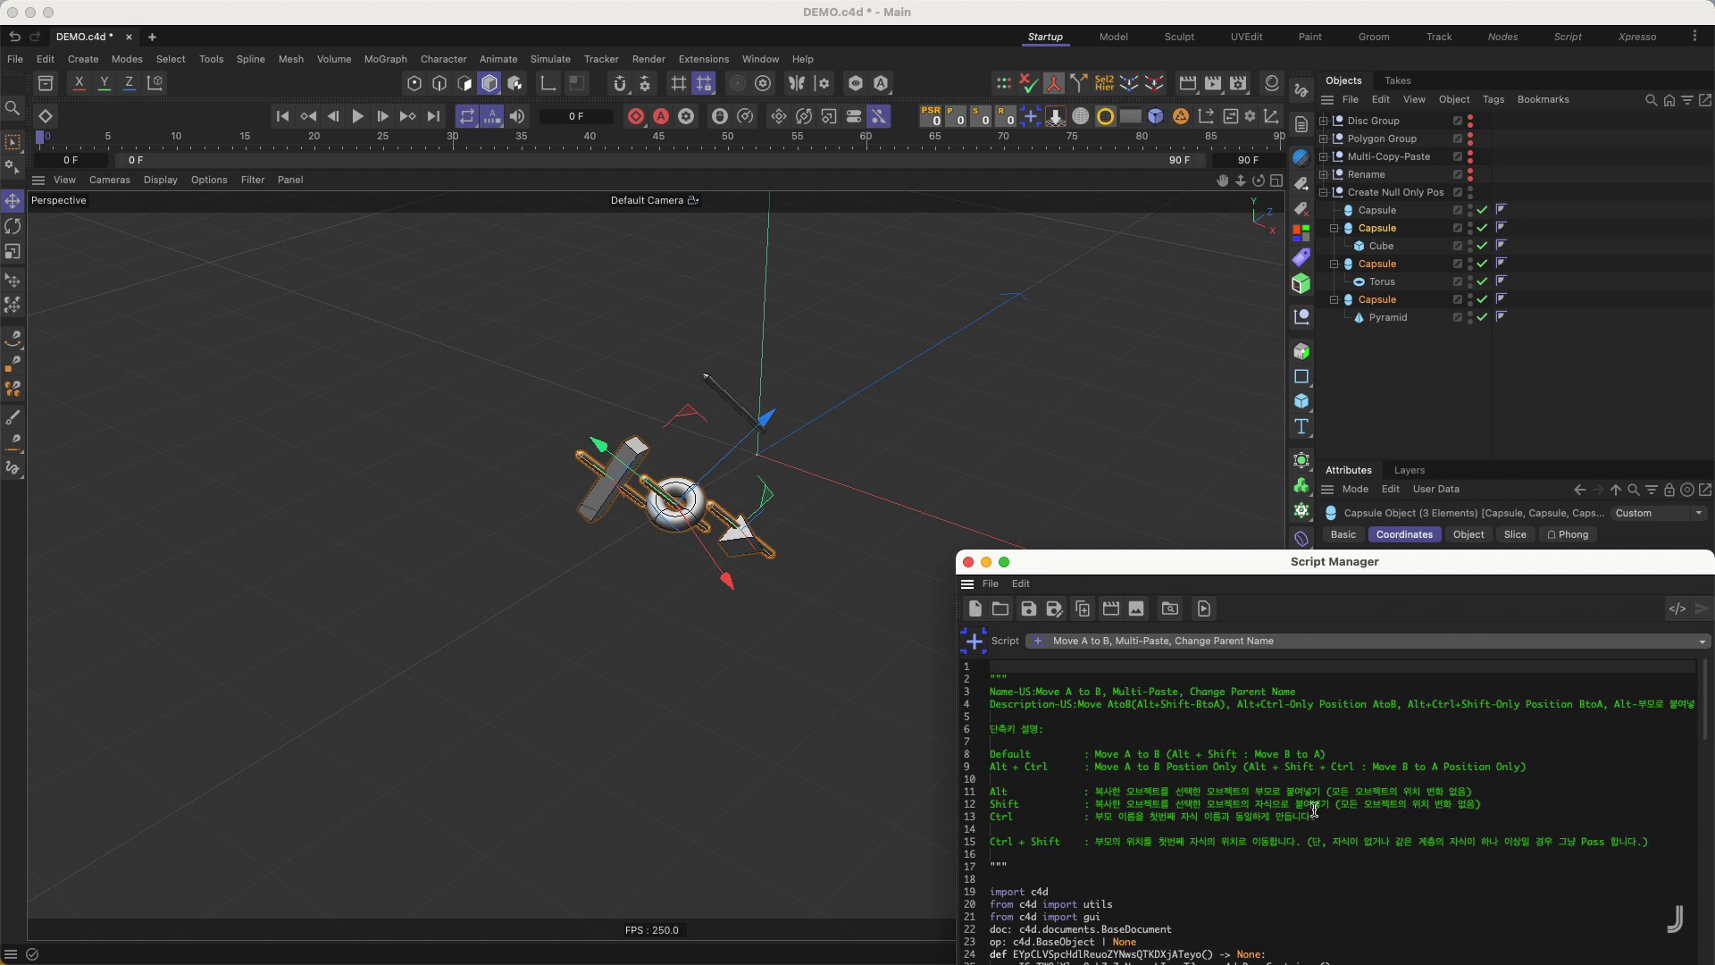
pyautogui.moveTo(1252, 563); pyautogui.dragTo(1251, 597)
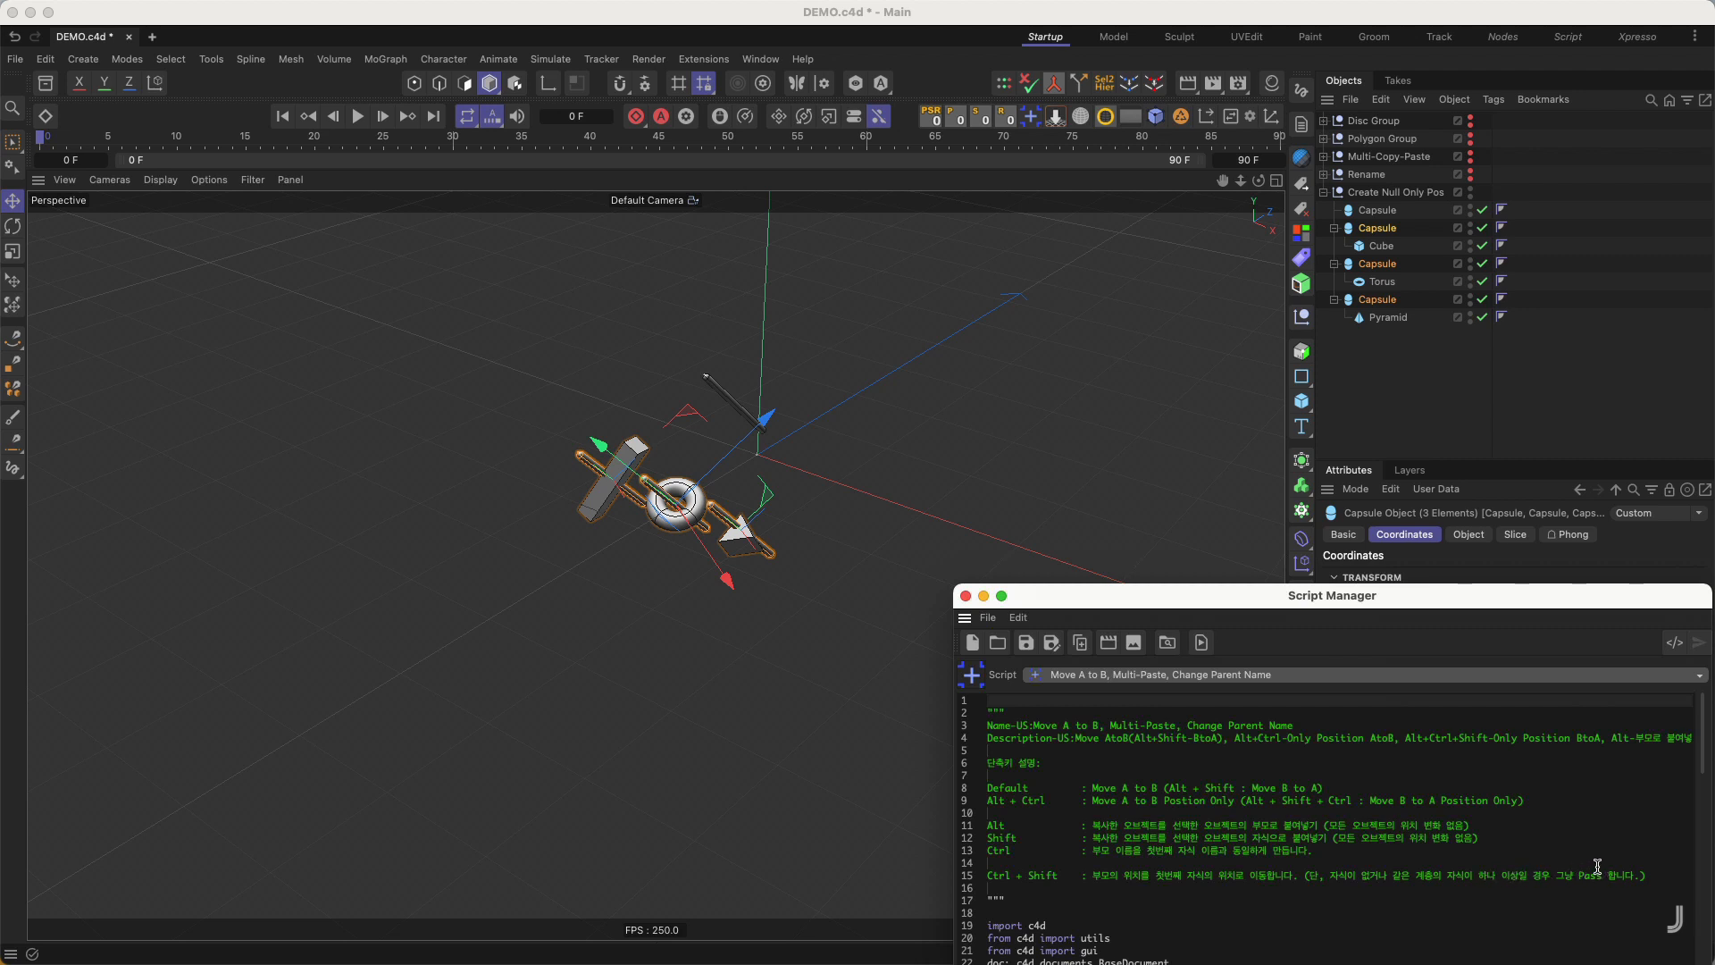
pyautogui.moveTo(1326, 604); pyautogui.dragTo(1329, 789)
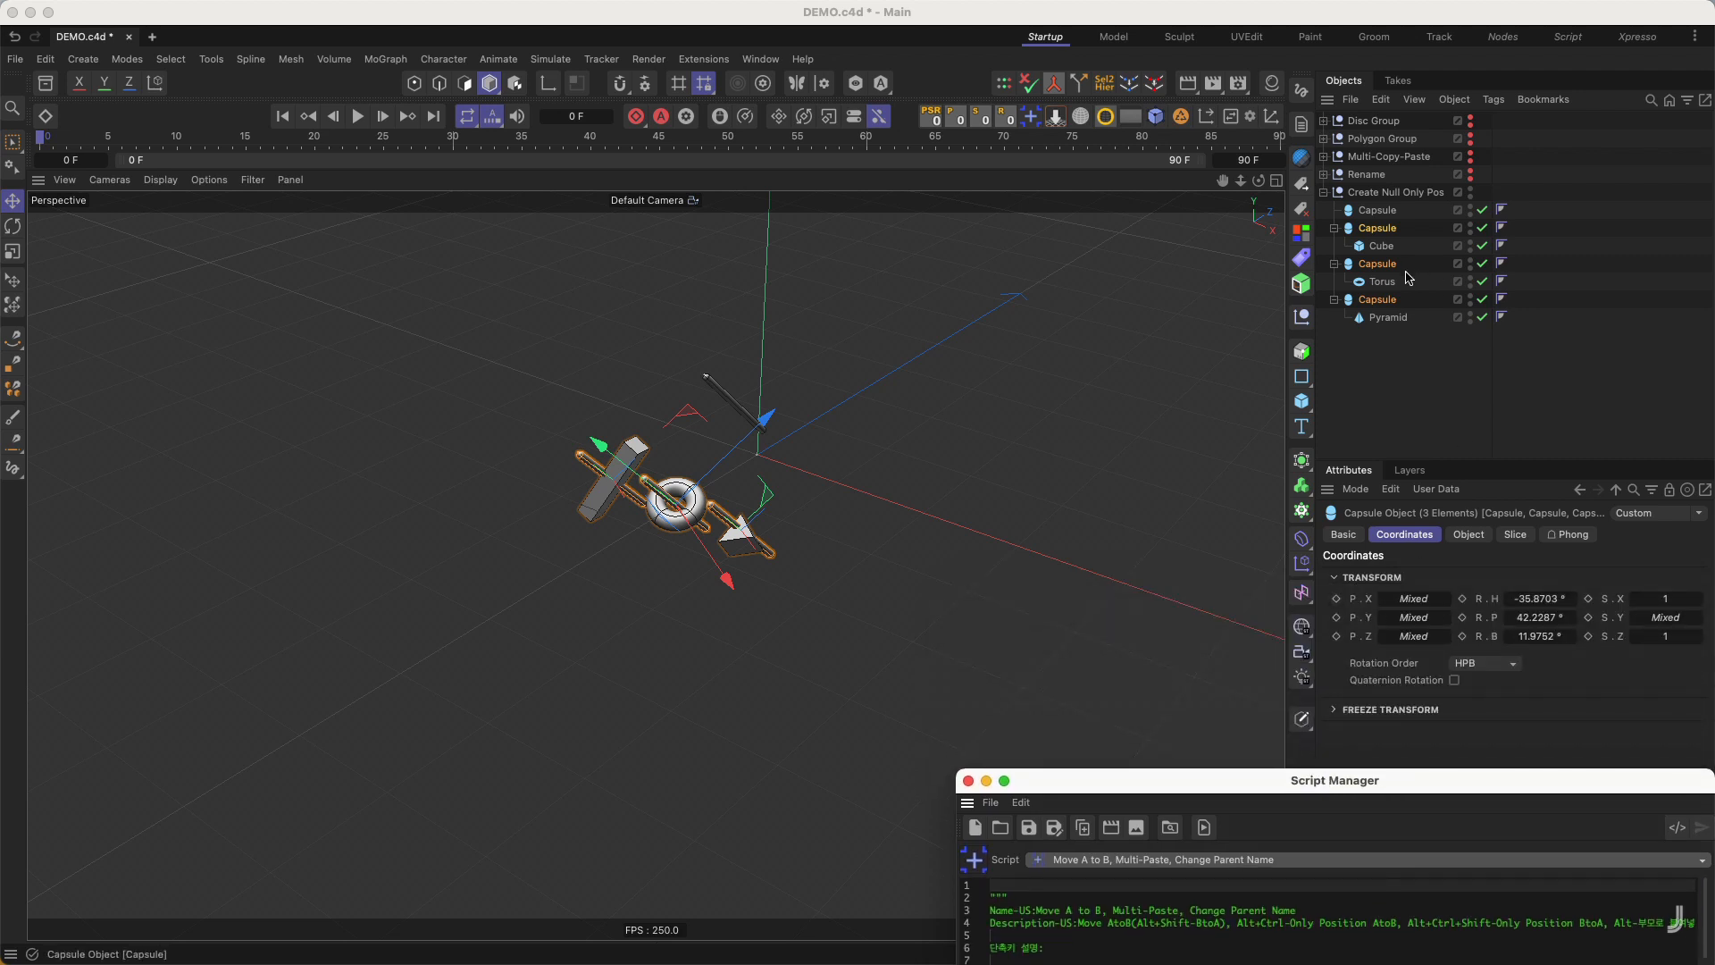
# - Check the coordinates of the Cube under its Capsule parent, and undo the pasted Capsule parents
pyautogui.click(1383, 246)
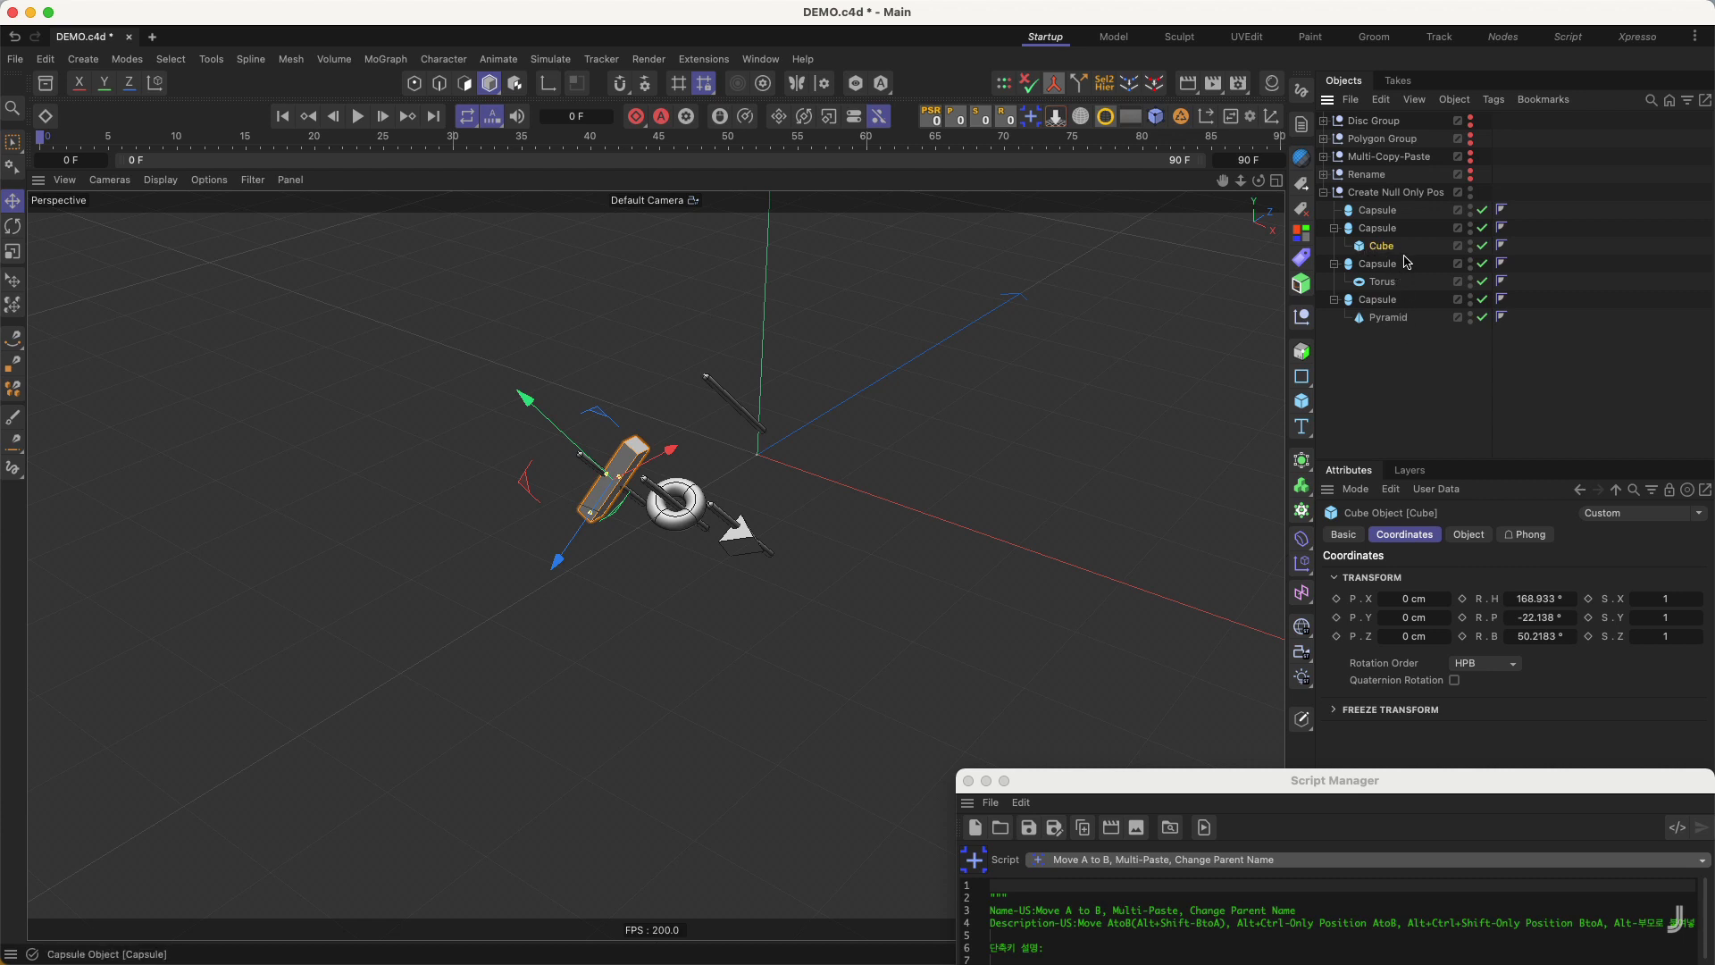
pyautogui.click(1331, 421)
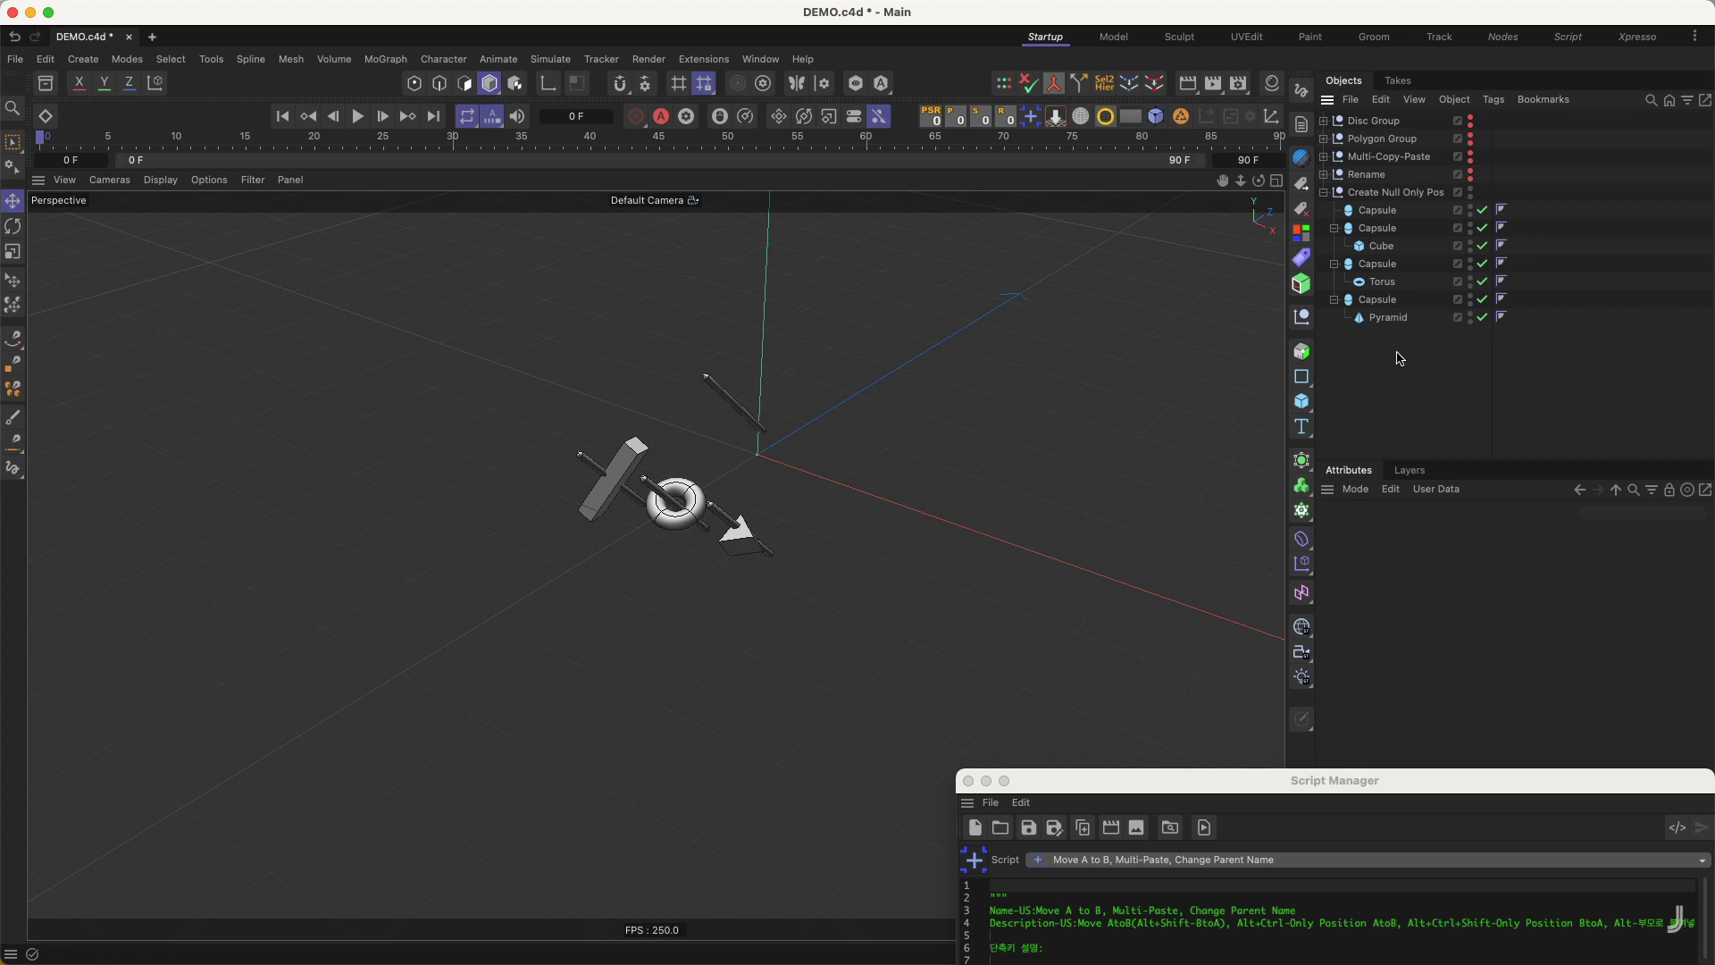
pyautogui.press('super+z')
pyautogui.press('super+z')
pyautogui.press('super+z')
pyautogui.press('super+z')
pyautogui.press('super+z')
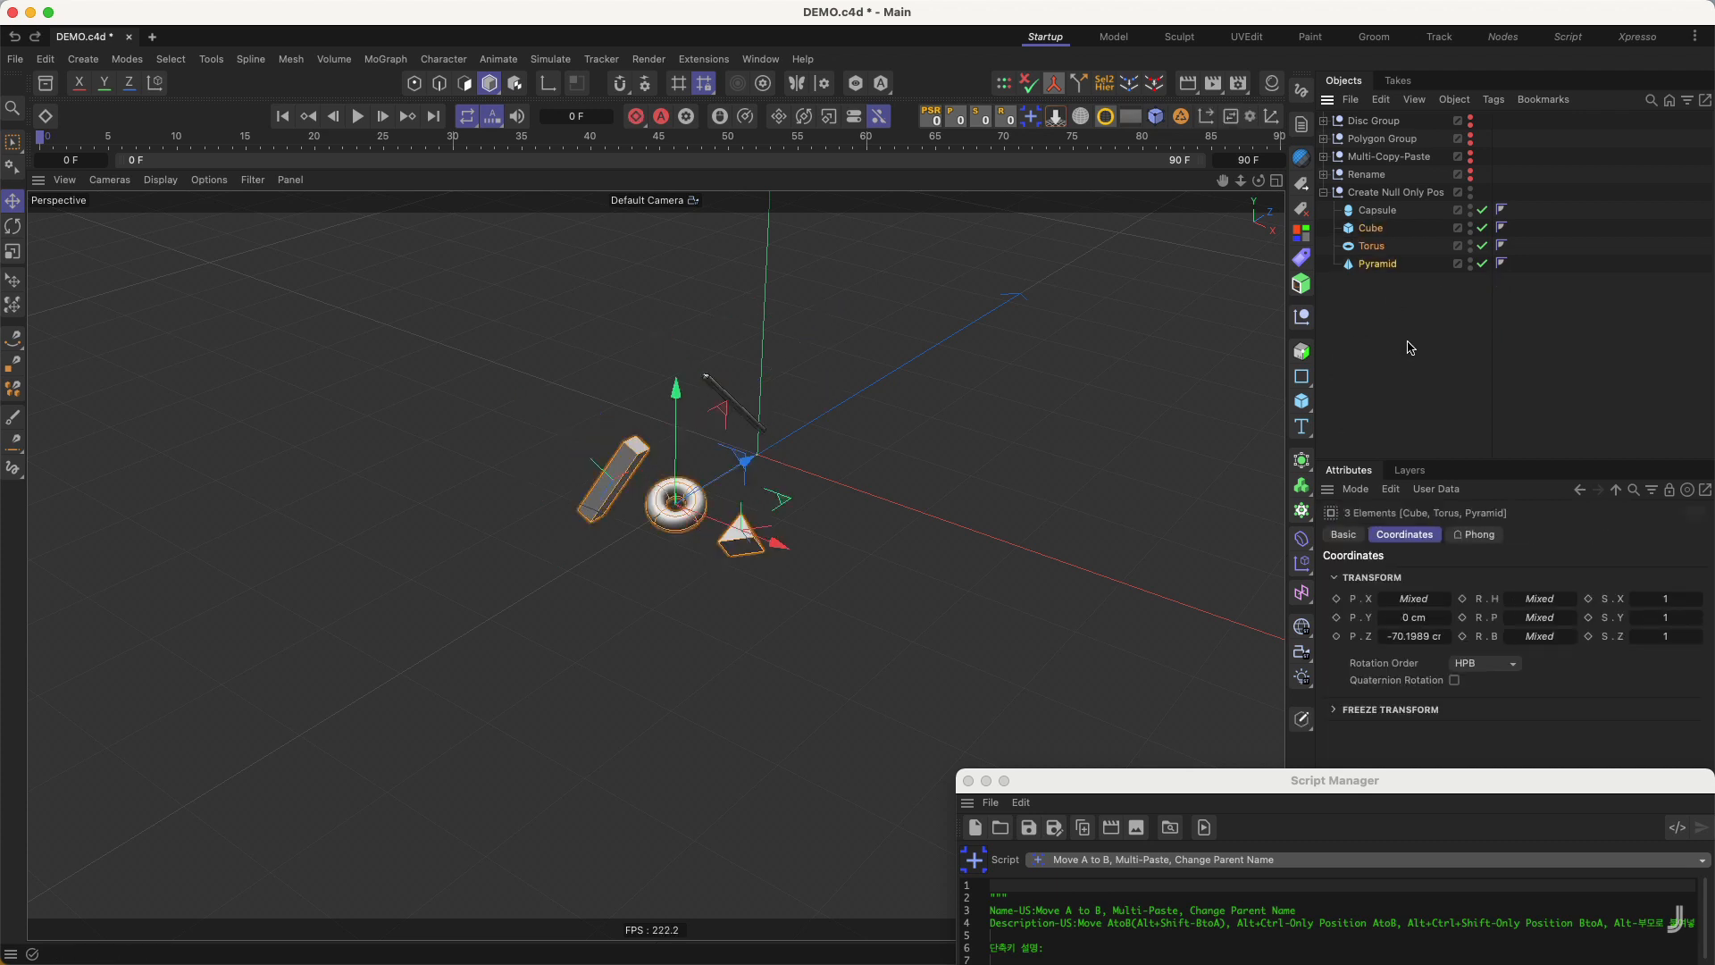
pyautogui.click(1372, 302)
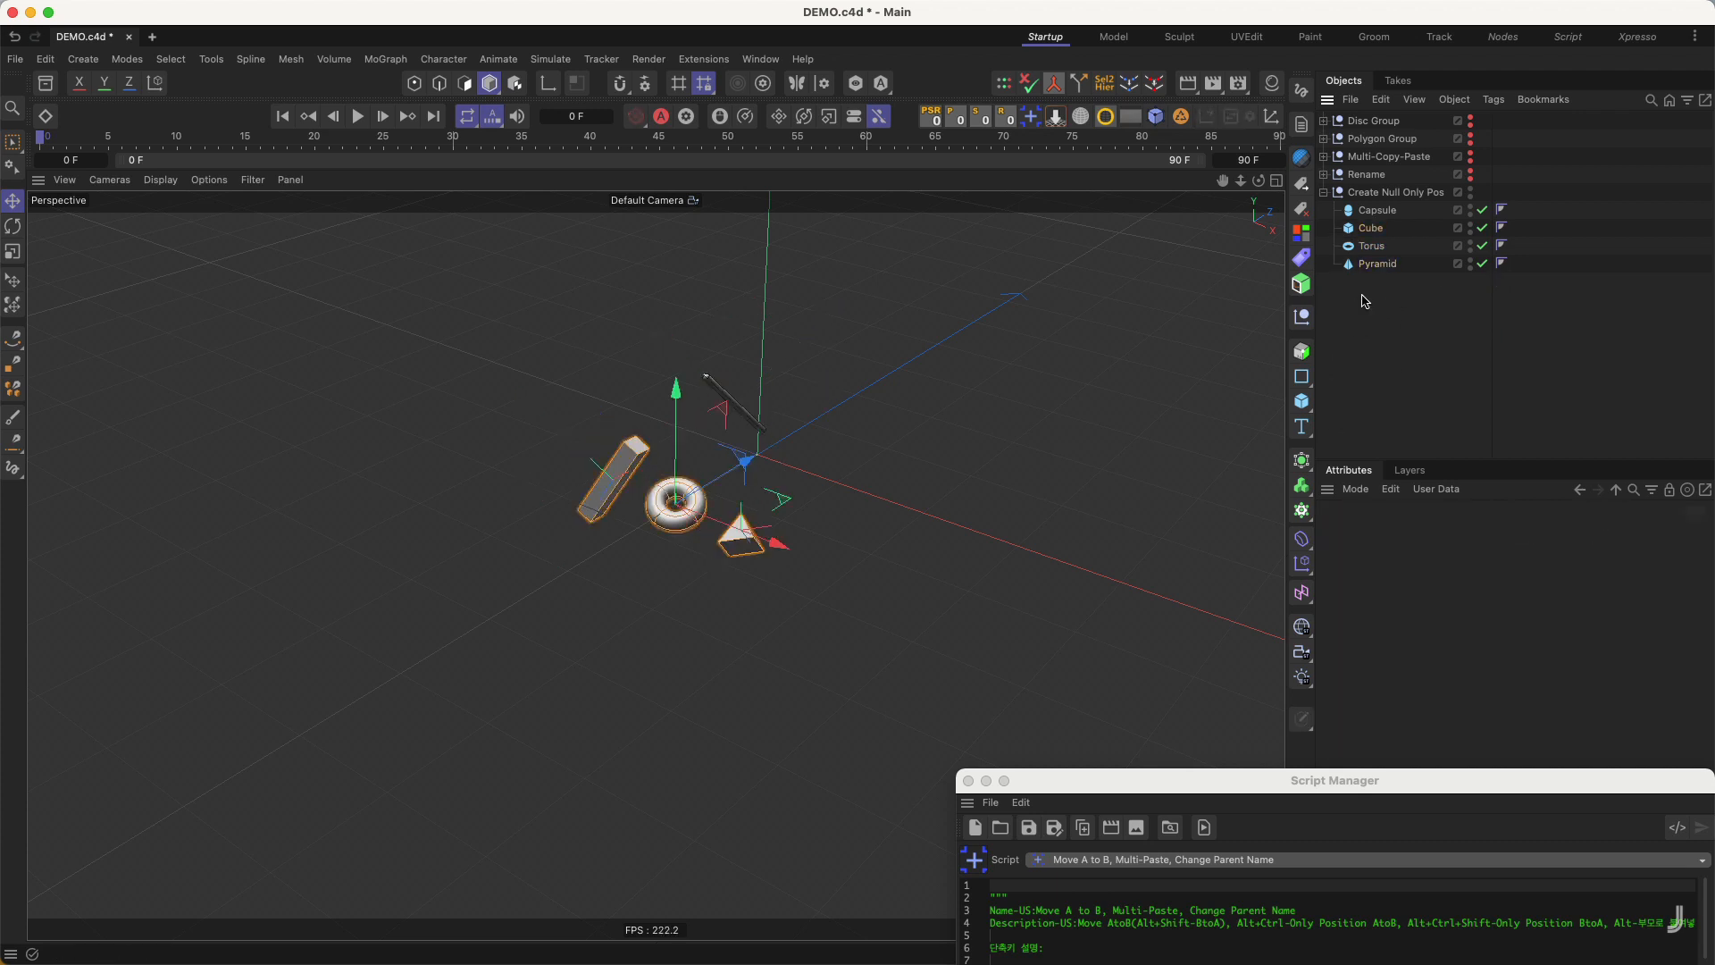
# - Add two new cubes as direct children of the existing Cube, side by side on the same hierarchy level
pyautogui.click(1302, 401)
pyautogui.moveTo(1381, 143); pyautogui.dragTo(1379, 248)
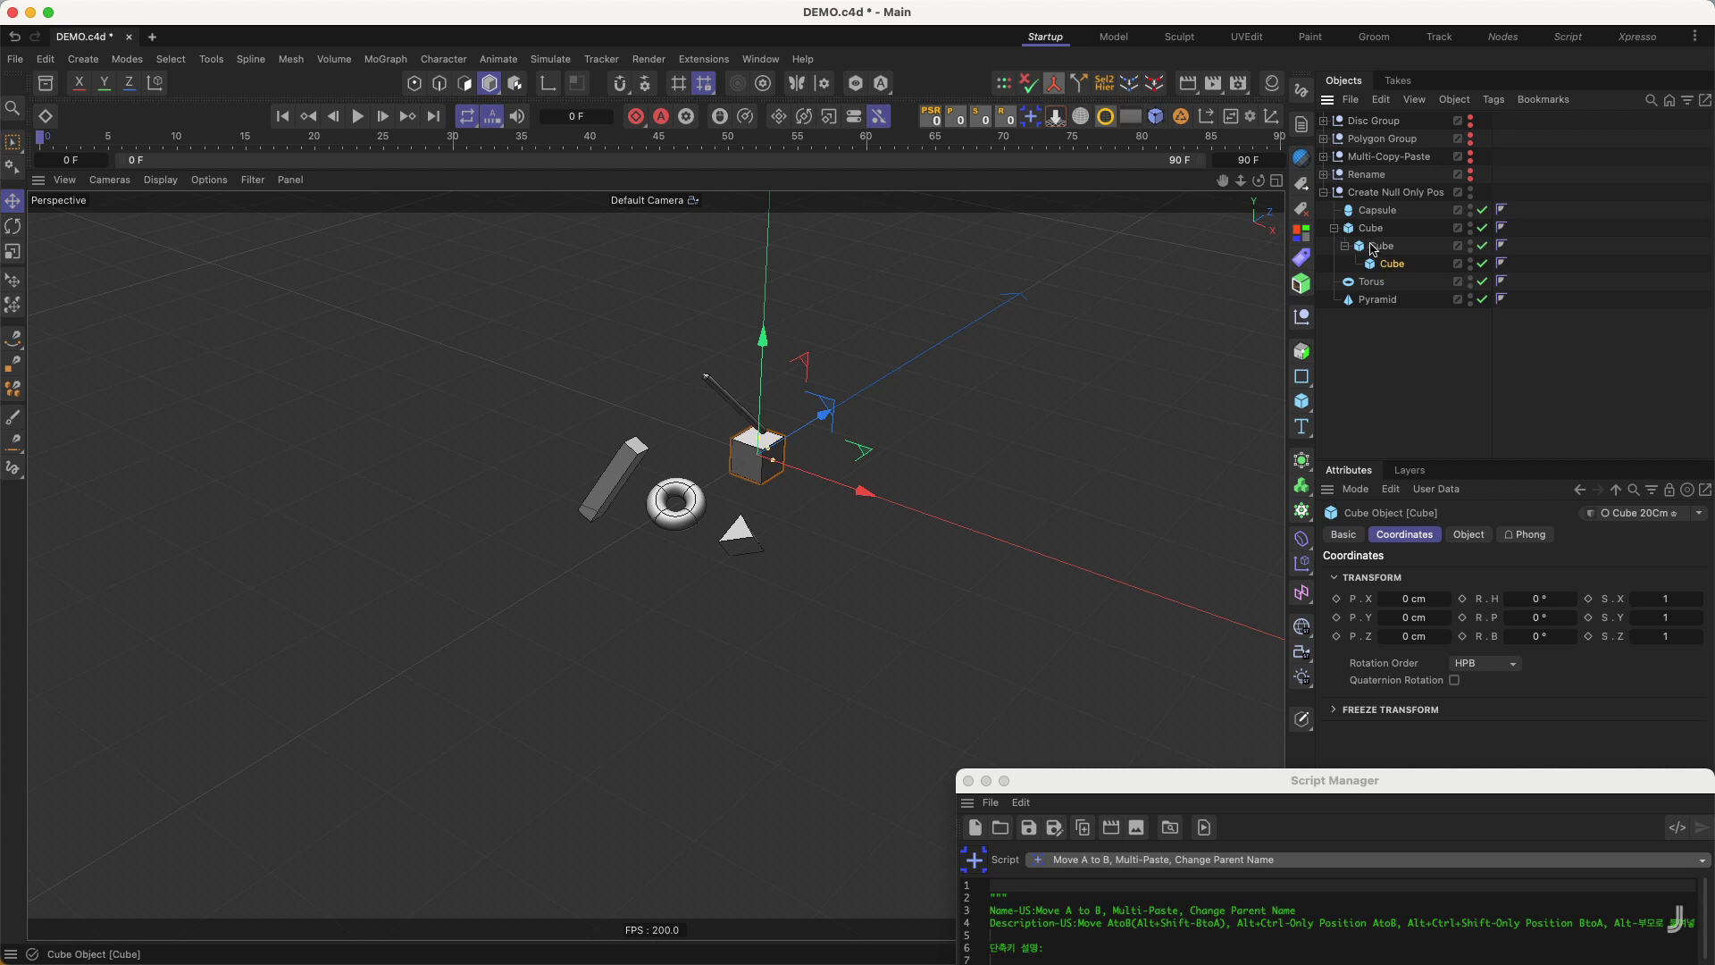
pyautogui.click(1334, 229)
pyautogui.click(1335, 230)
pyautogui.click(1334, 229)
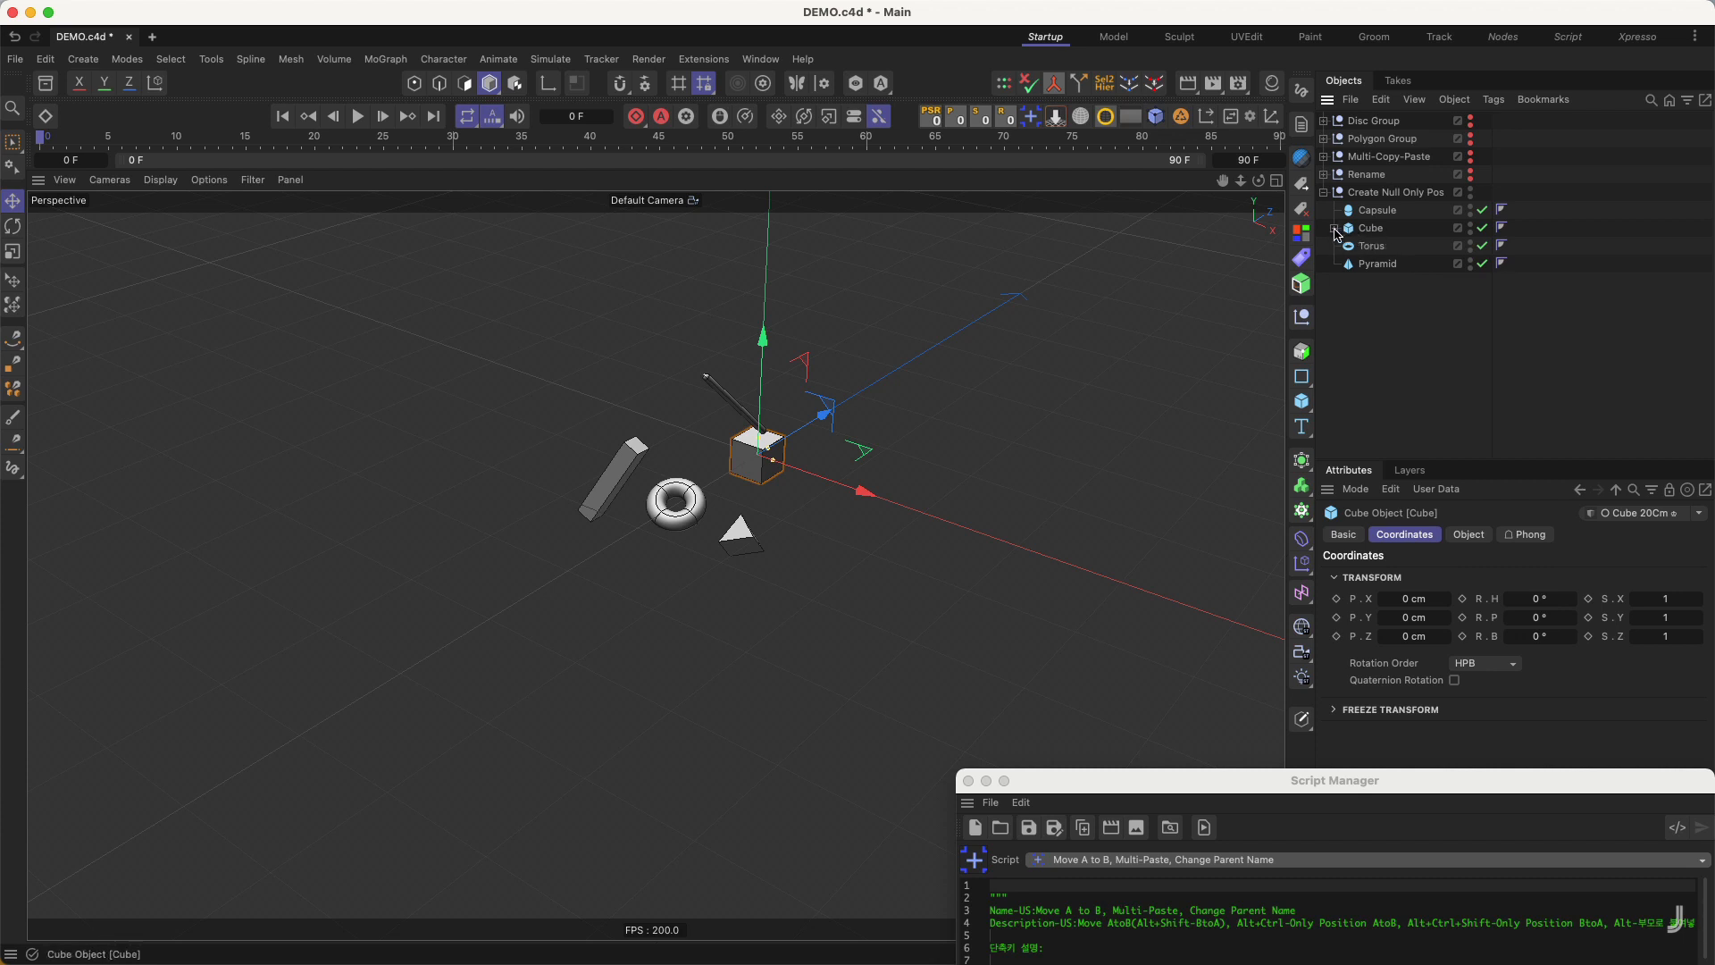
pyautogui.click(1334, 230)
pyautogui.moveTo(1391, 266); pyautogui.dragTo(1350, 251)
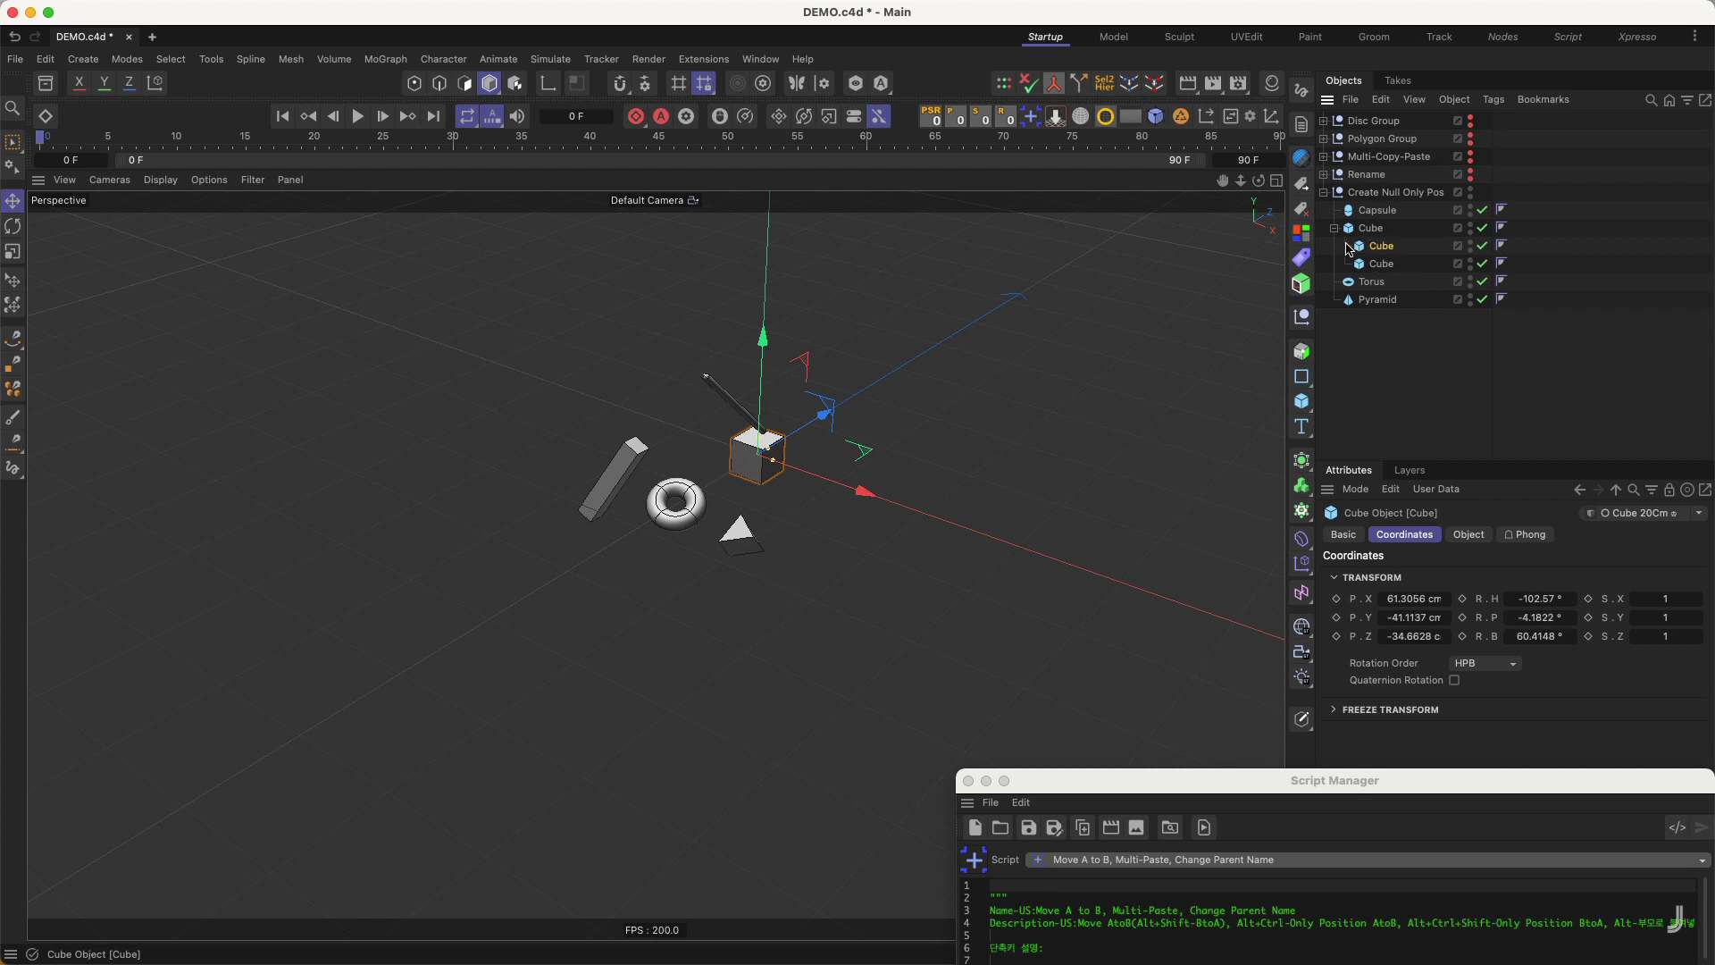
pyautogui.click(1335, 230)
pyautogui.click(1336, 230)
# - Paste the Capsule as parent of Cube, Torus and Pyramid, move each copy to its child's position, and collapse the Cube
pyautogui.click(1390, 212)
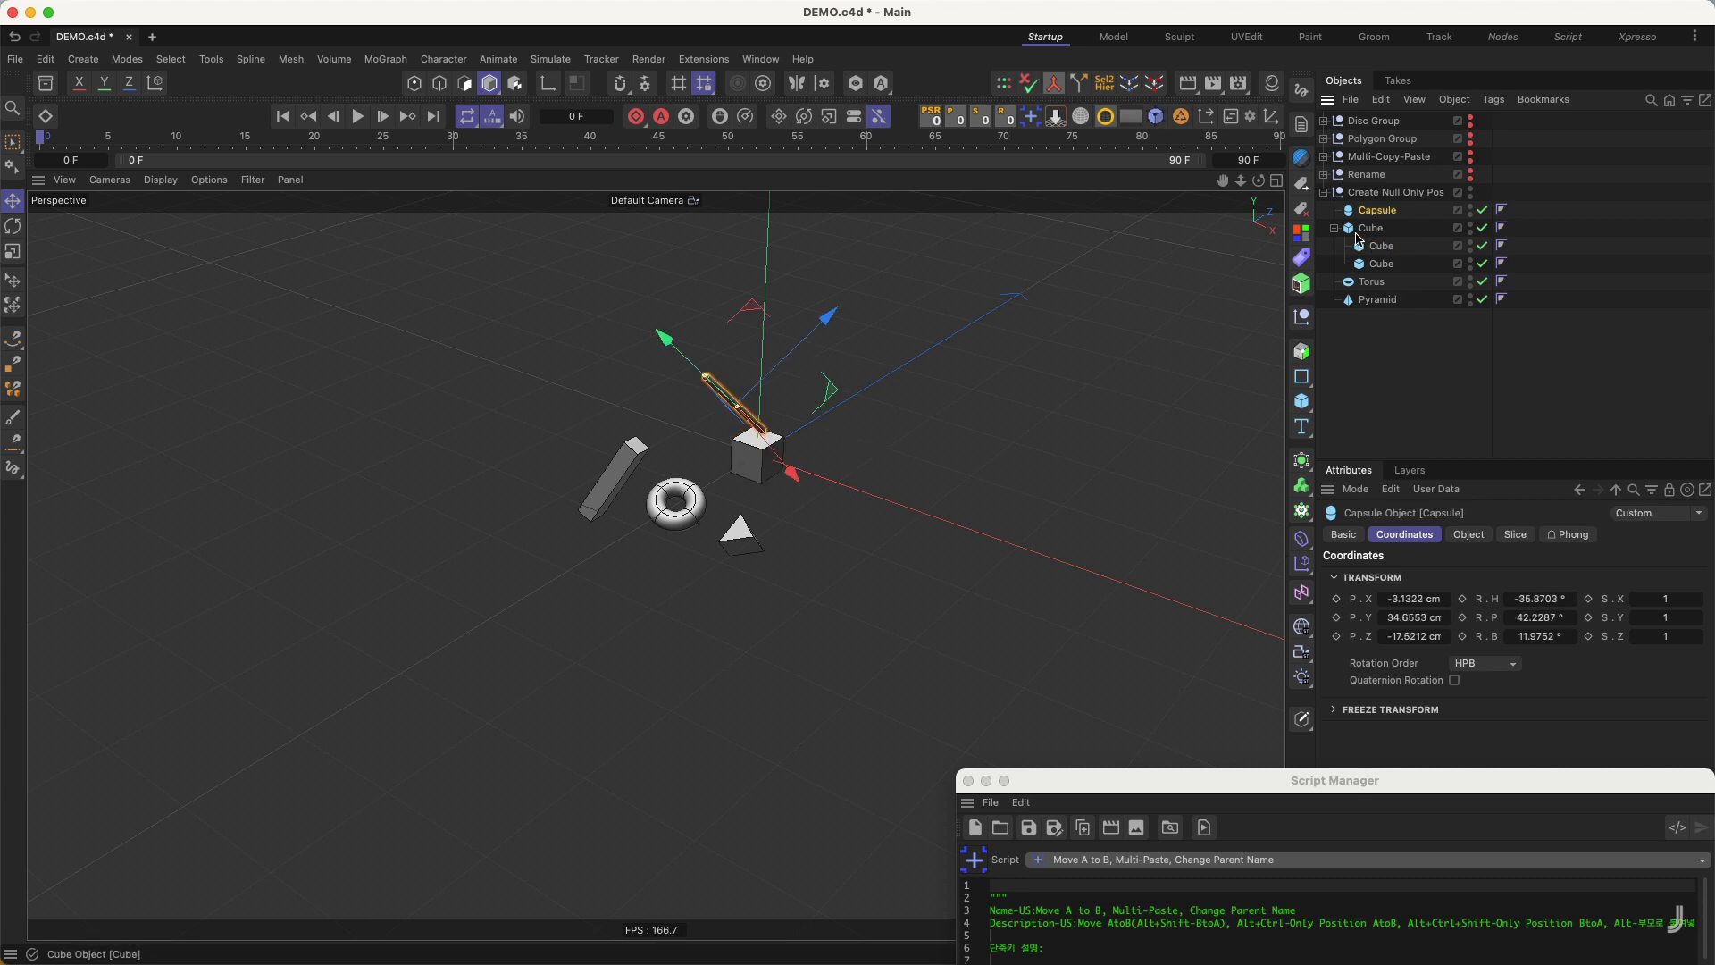
pyautogui.click(1371, 228)
pyautogui.keyDown('super'); pyautogui.click(1371, 282); pyautogui.keyUp('super')
pyautogui.keyDown('super'); pyautogui.click(1378, 300); pyautogui.keyUp('super')
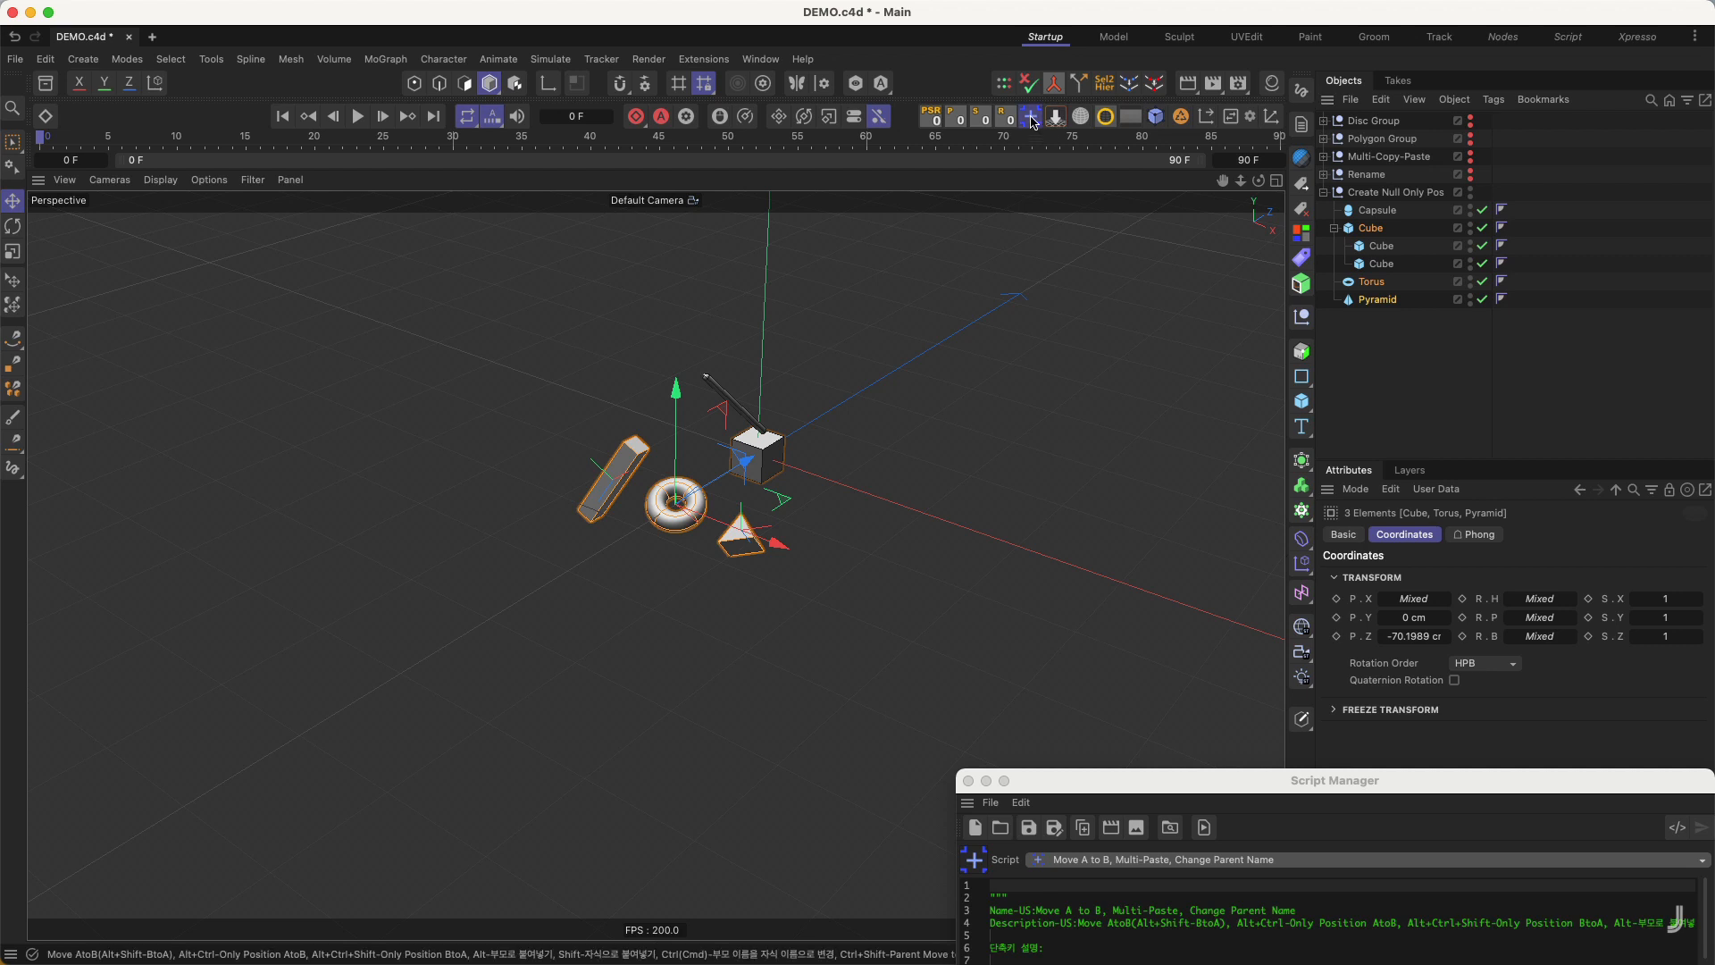
pyautogui.keyDown('alt'); pyautogui.click(1033, 118); pyautogui.keyUp('alt')
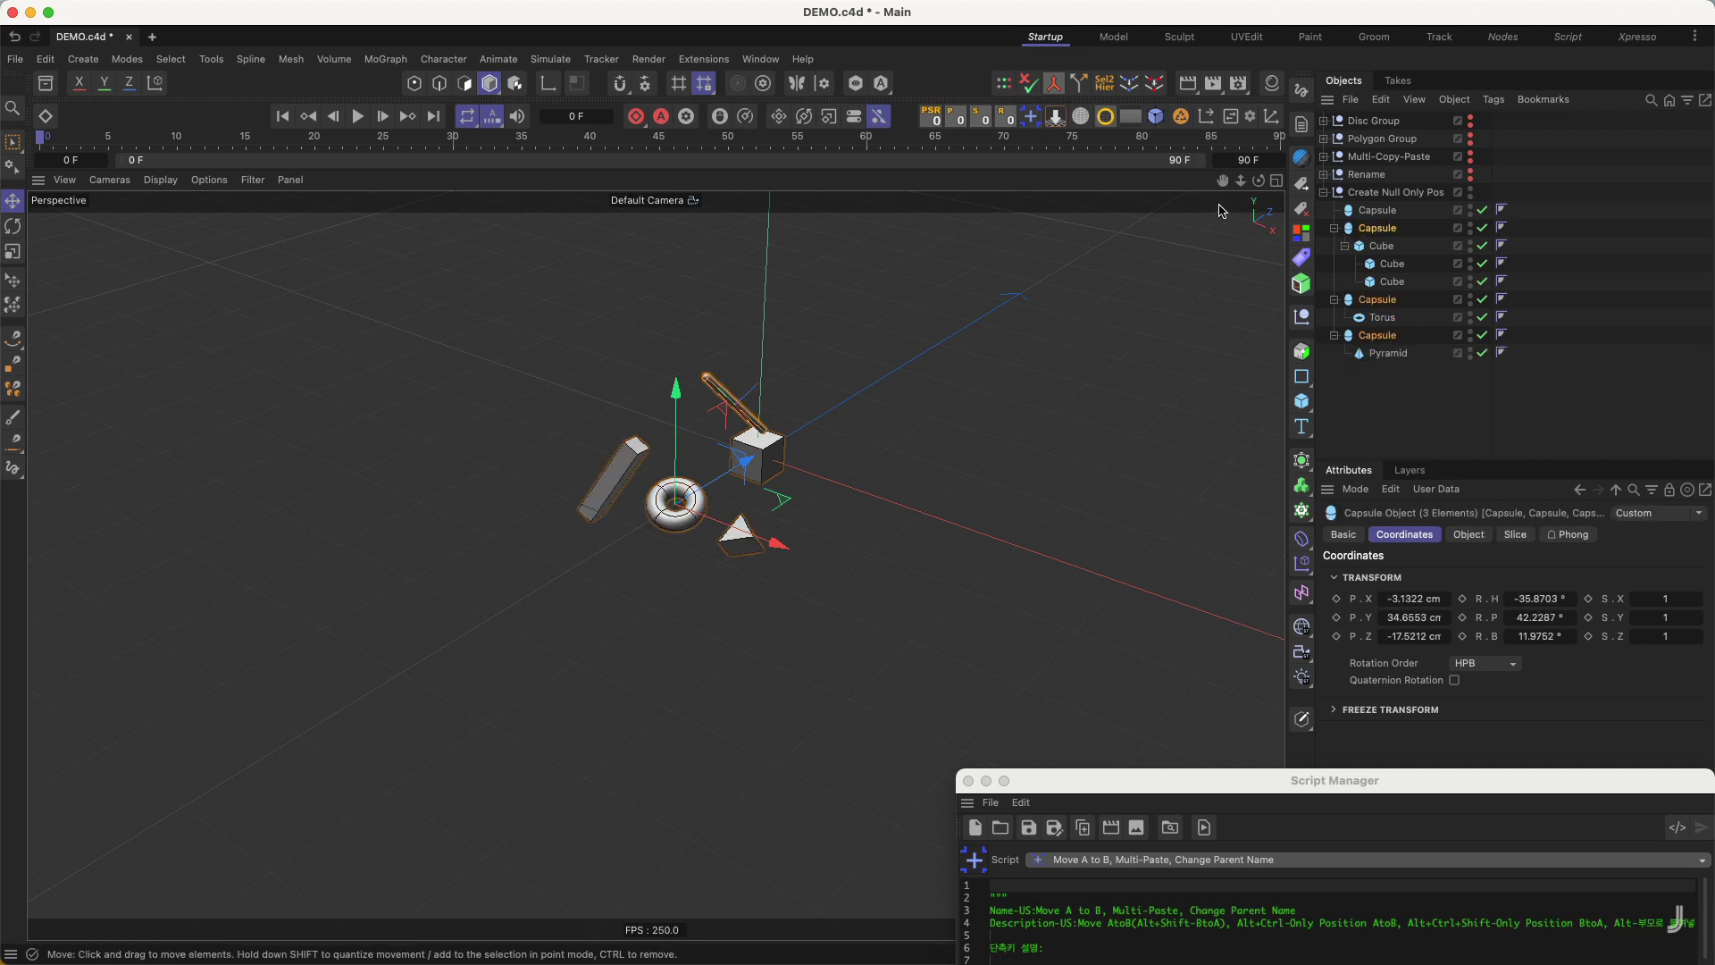
pyautogui.keyDown('ctrl'); pyautogui.keyDown('alt'); pyautogui.click(1031, 118); pyautogui.keyUp('alt'); pyautogui.keyUp('ctrl')
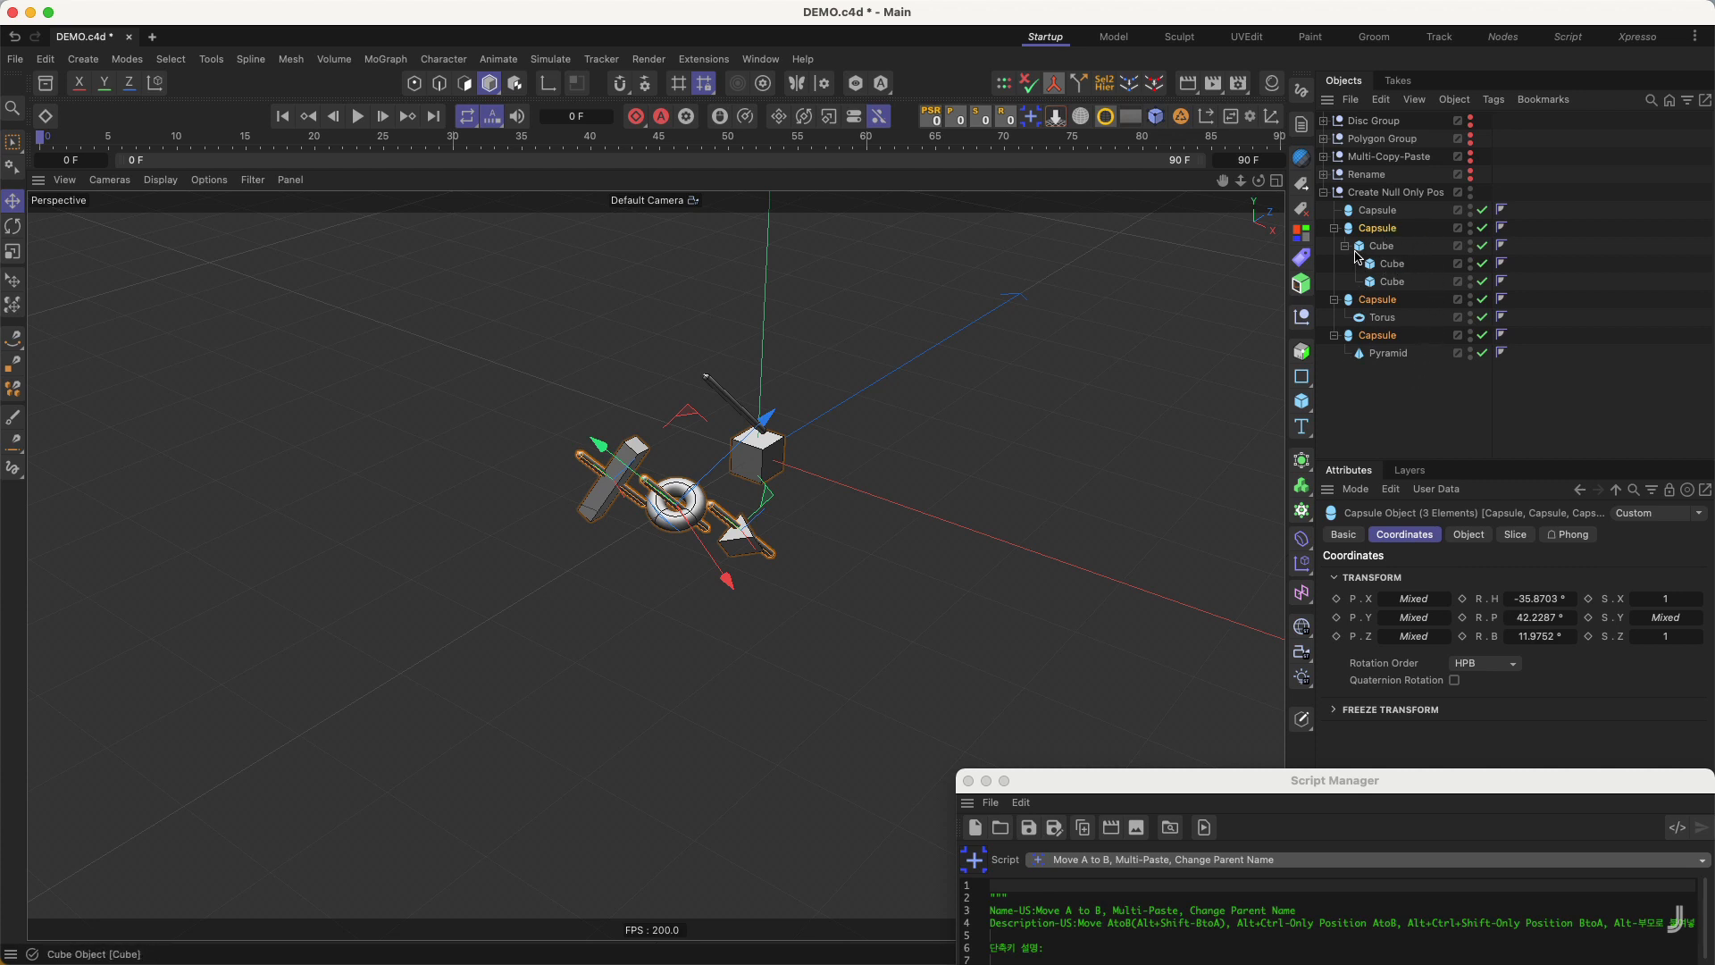
pyautogui.click(1345, 246)
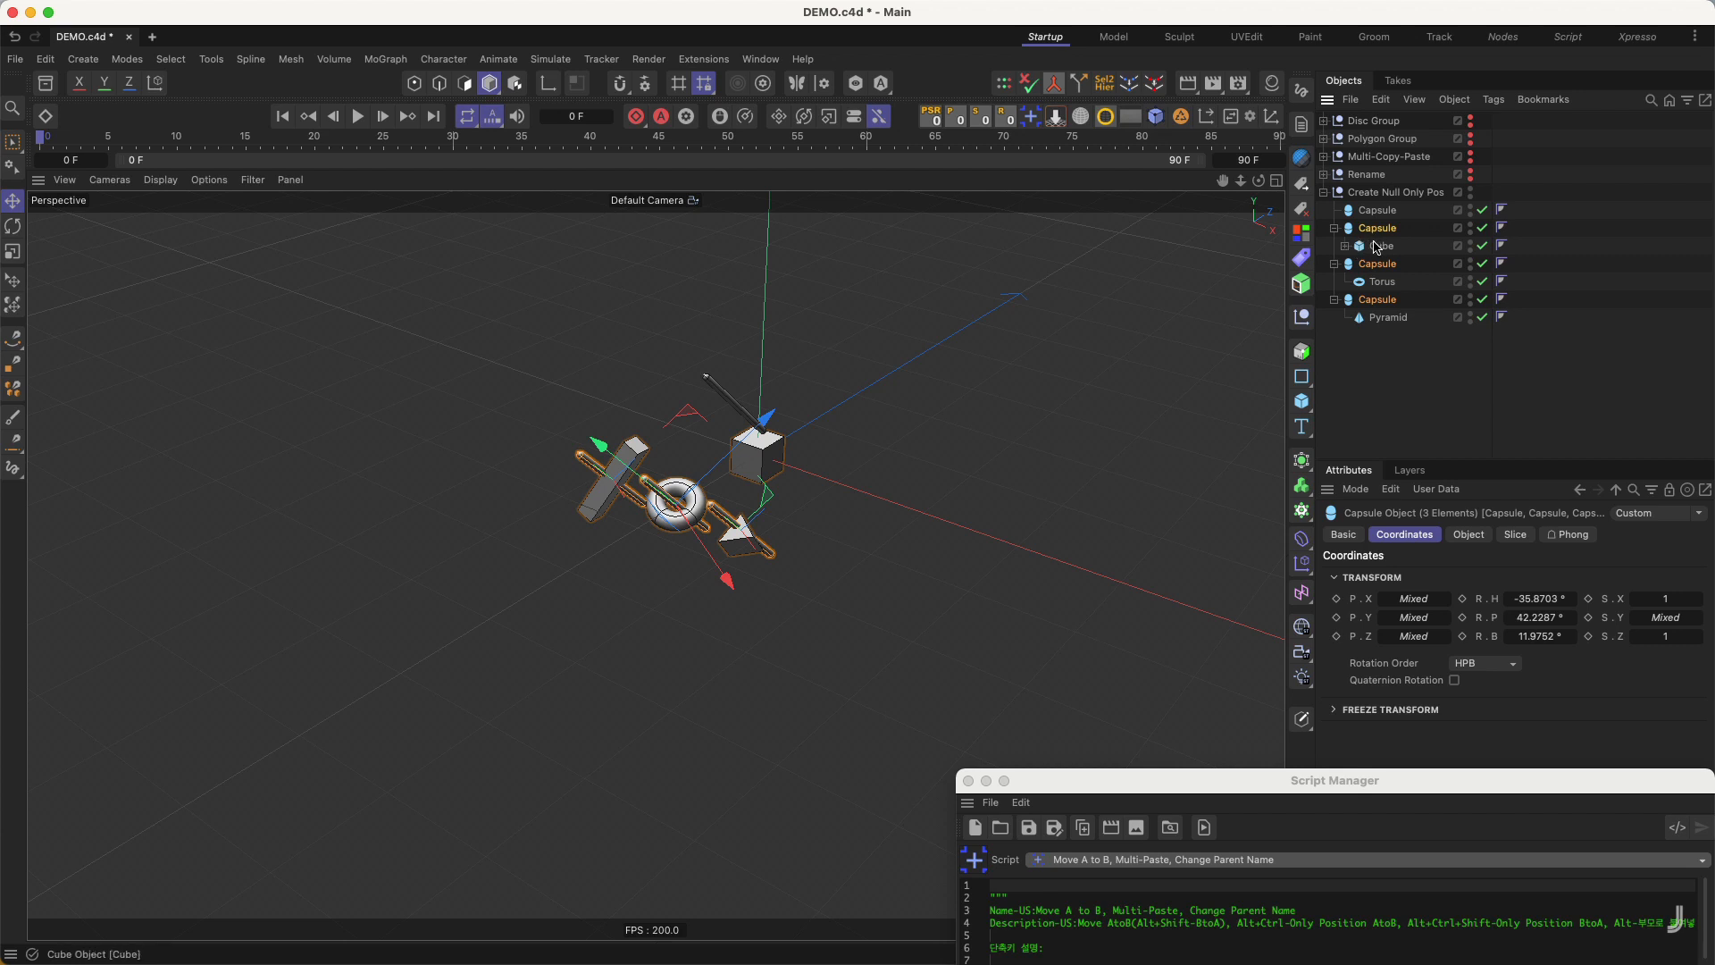
# - Remove the pasted Capsule parents and move the two child cubes out to the same hierarchy level as their parent Cube
pyautogui.click(1345, 246)
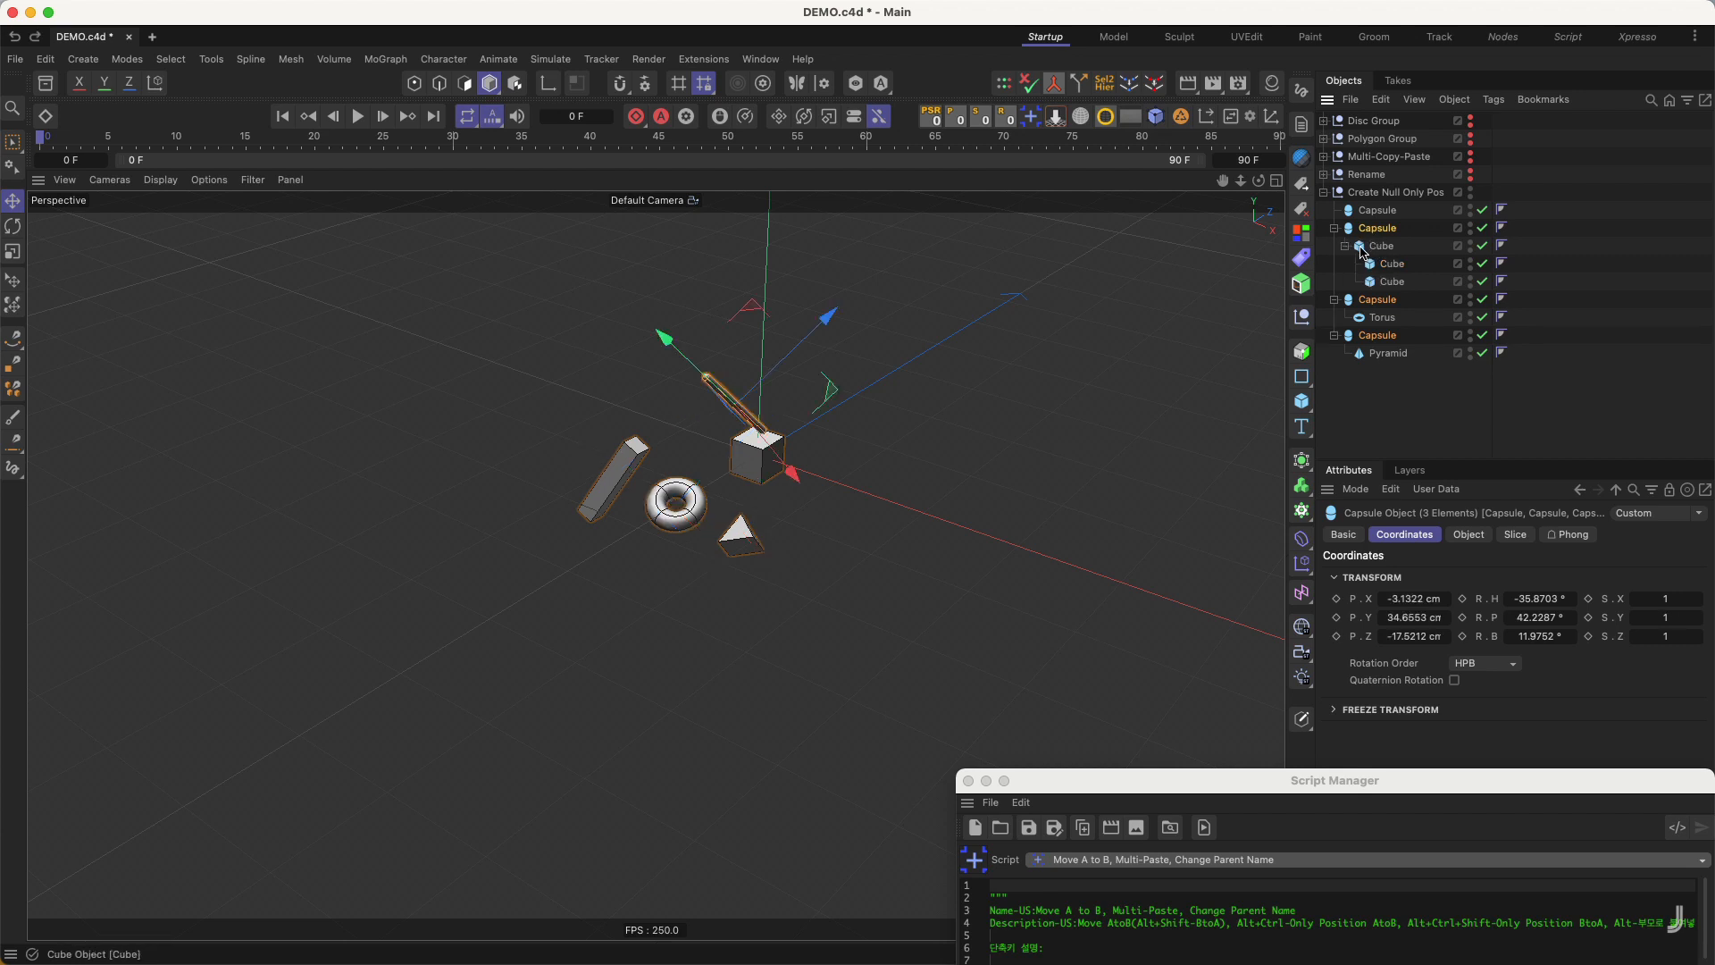
pyautogui.press('Delete')
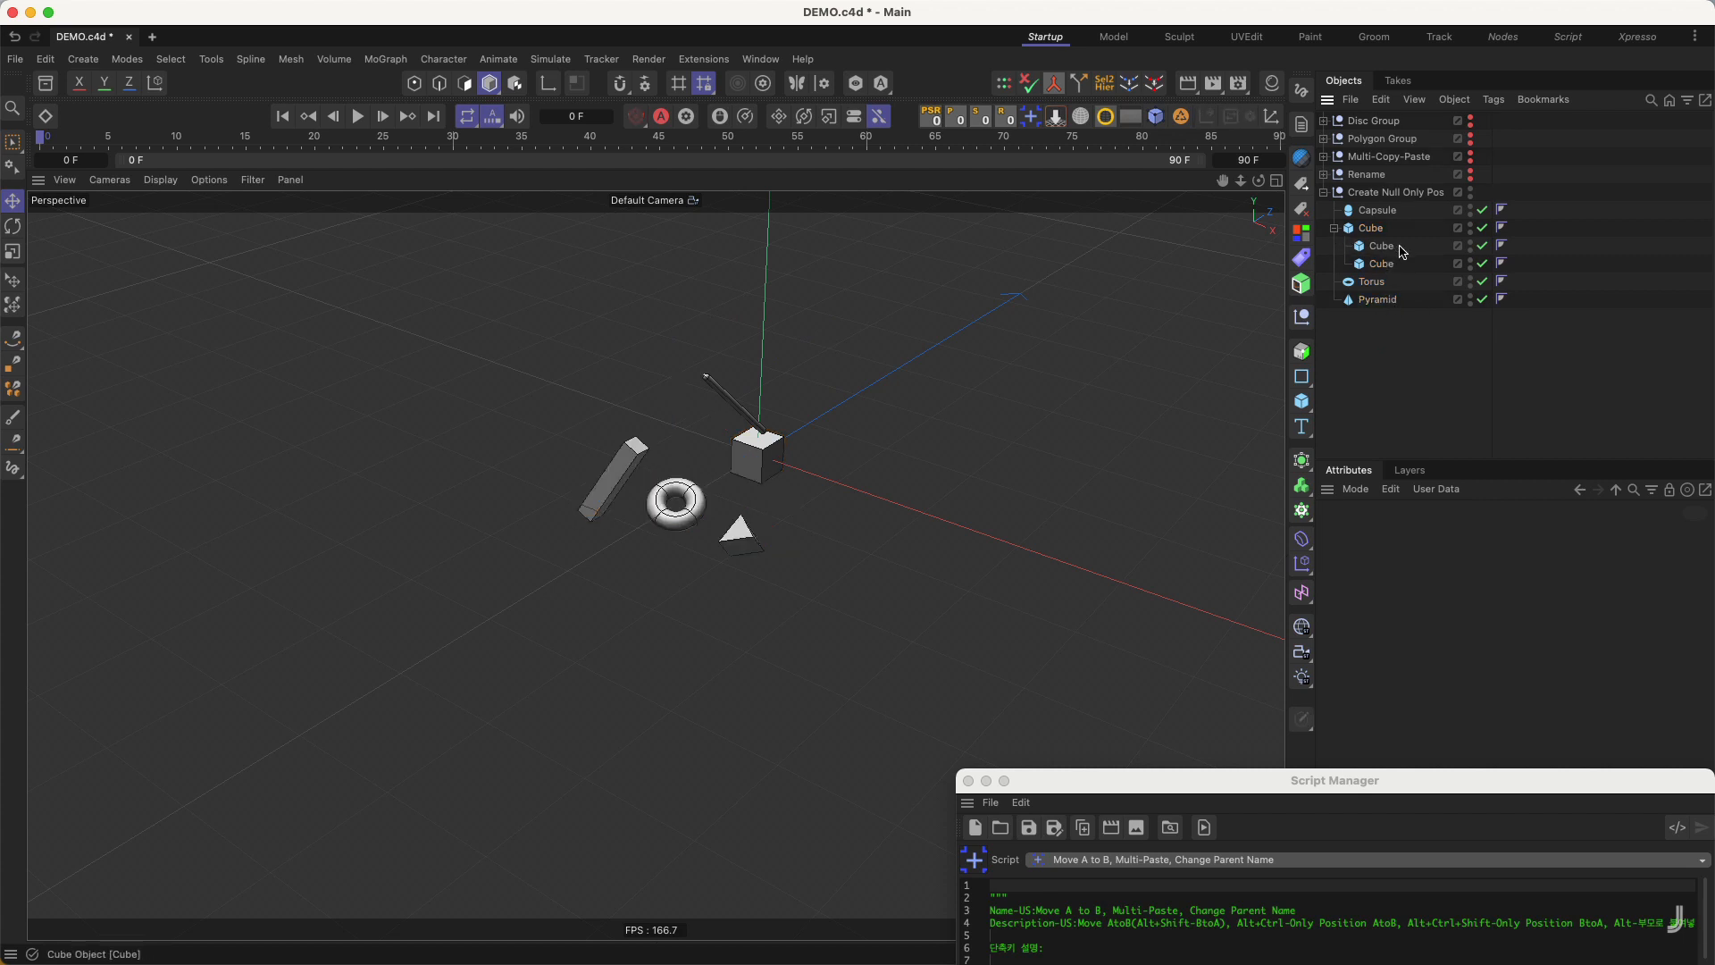
pyautogui.moveTo(1399, 245); pyautogui.dragTo(1380, 257)
pyautogui.moveTo(1380, 244)
pyautogui.mouseDown()
pyautogui.moveTo(1385, 221)
pyautogui.moveTo(1387, 246)
pyautogui.mouseUp()
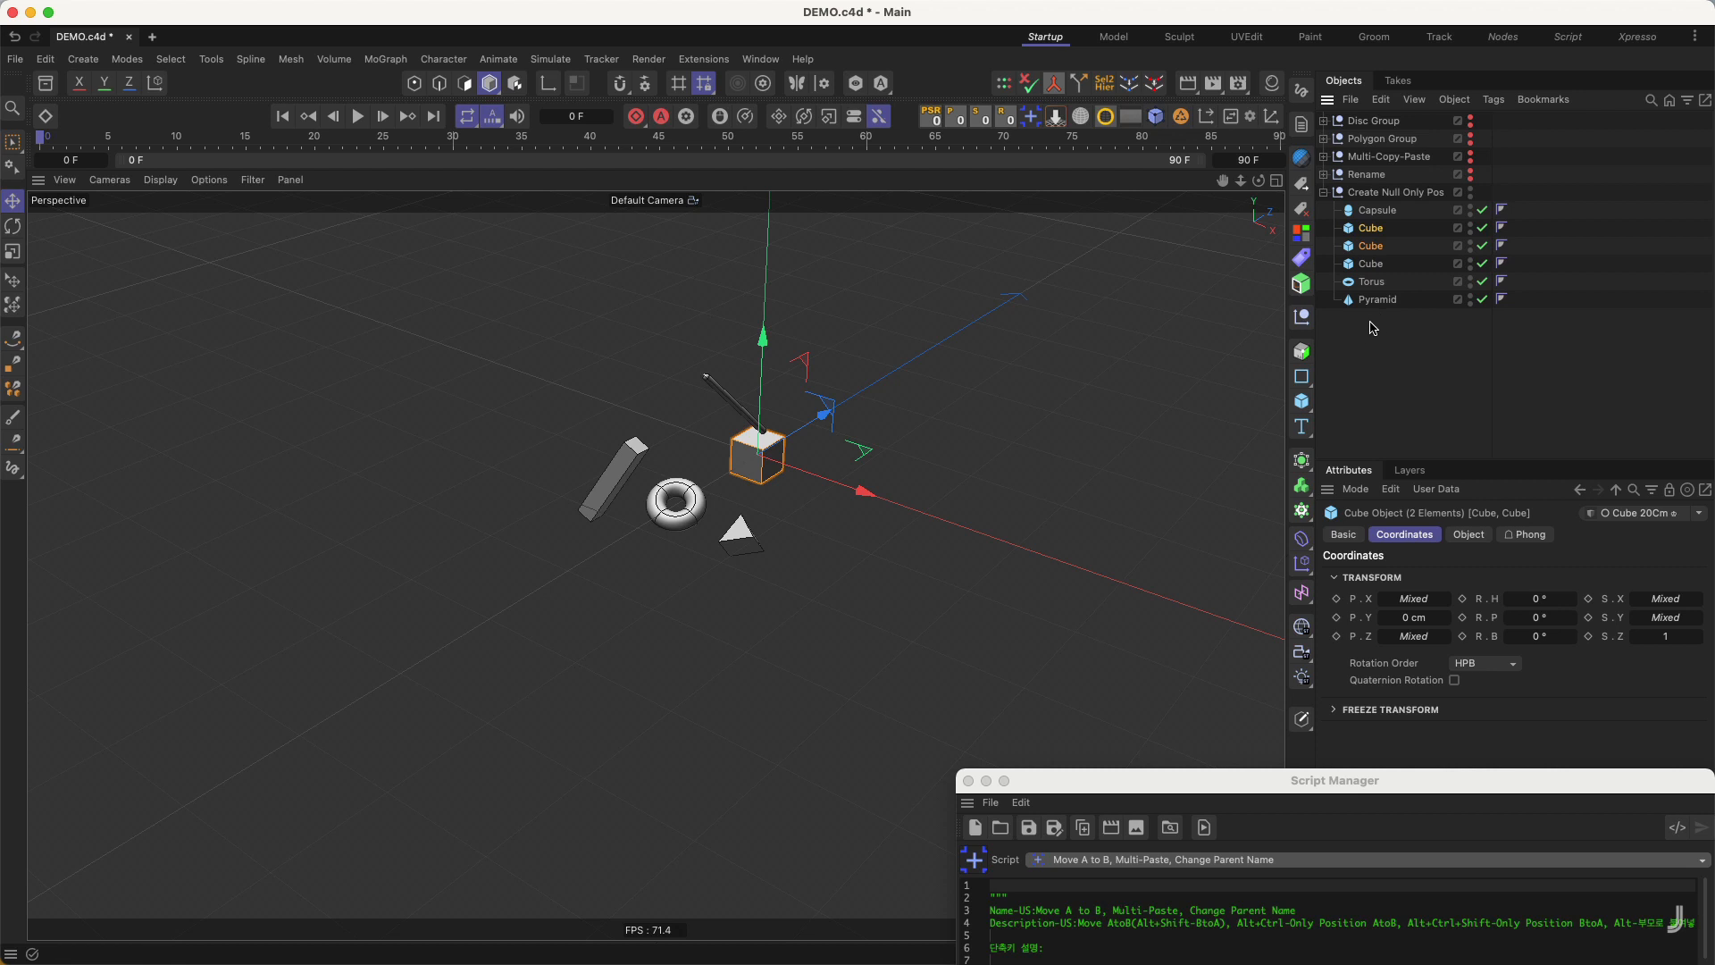
pyautogui.click(1373, 324)
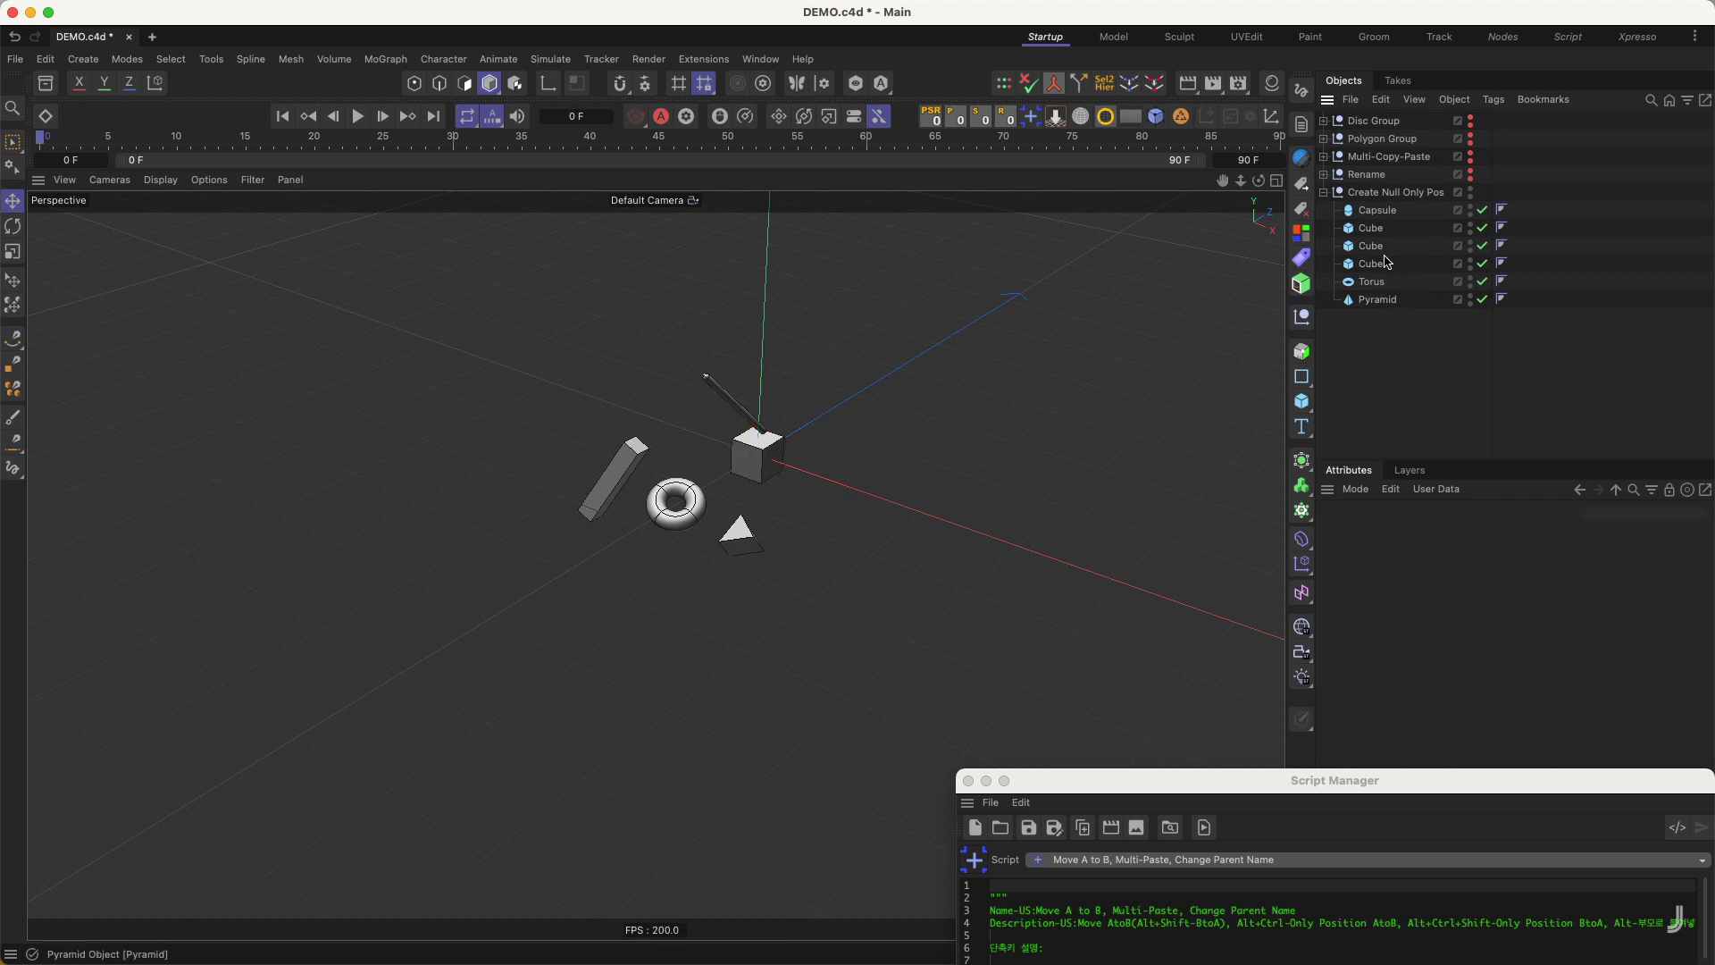
# - Multi-paste the Capsule as parent of the three cubes, Torus and Pyramid, and add a Rectangle above the Cube inside the first Capsule
pyautogui.moveTo(1391, 233); pyautogui.dragTo(1363, 322)
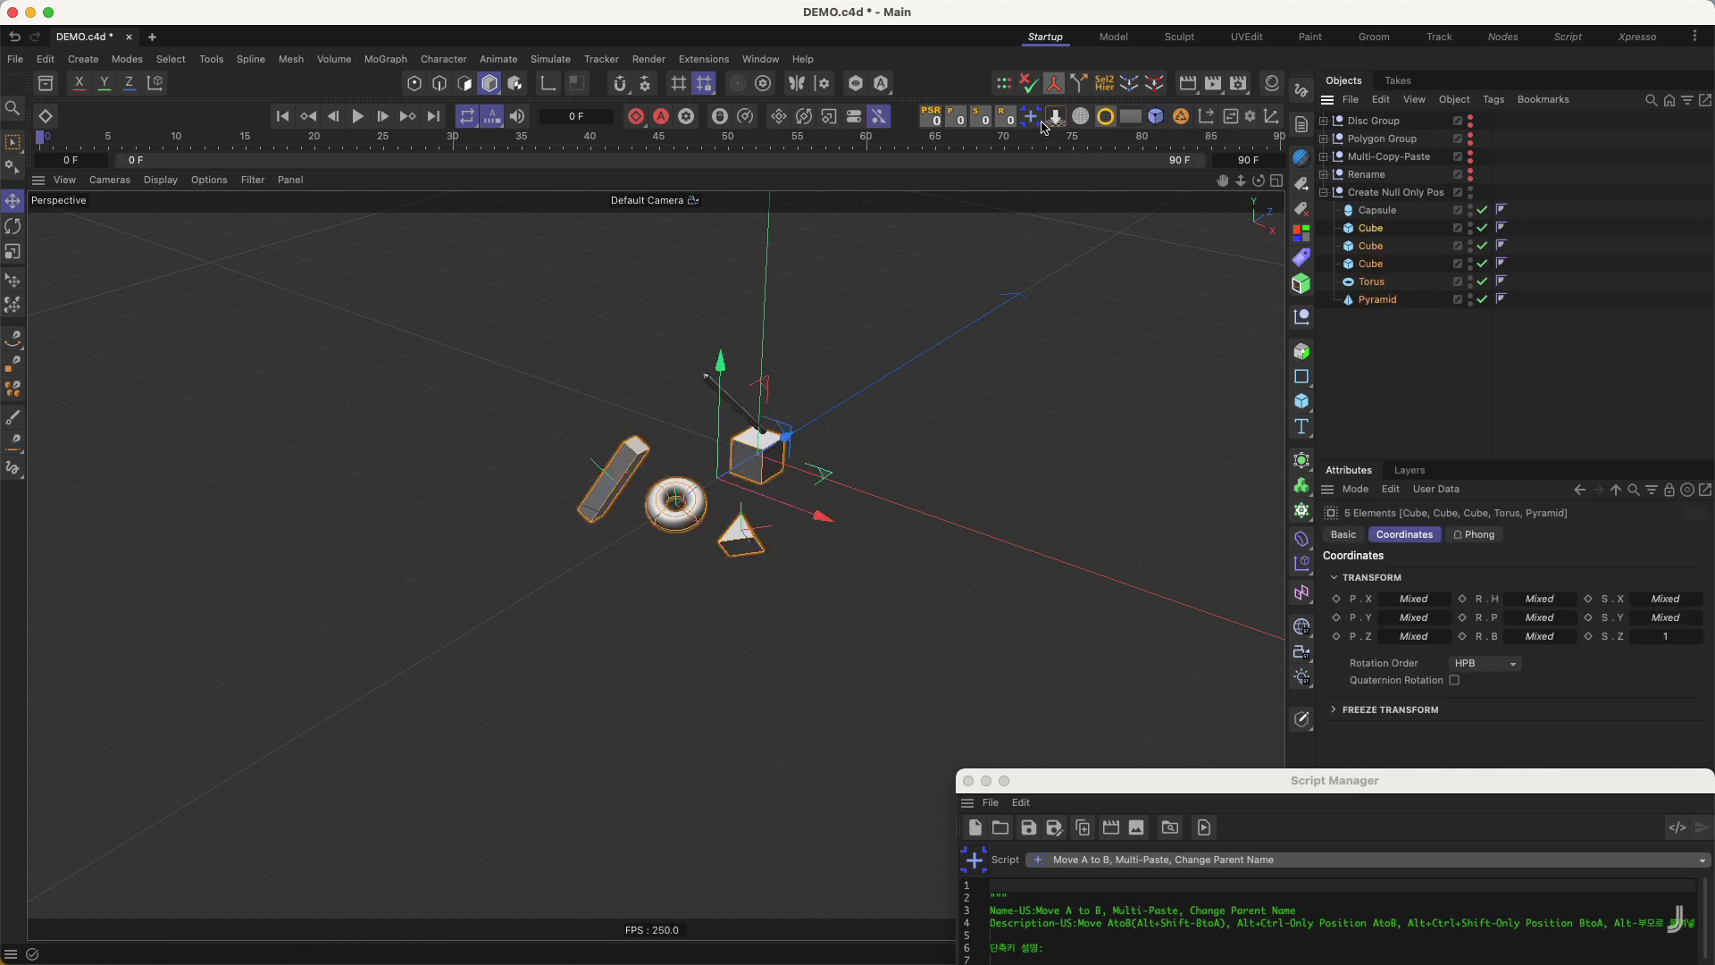
pyautogui.keyDown('alt'); pyautogui.click(1033, 123); pyautogui.keyUp('alt')
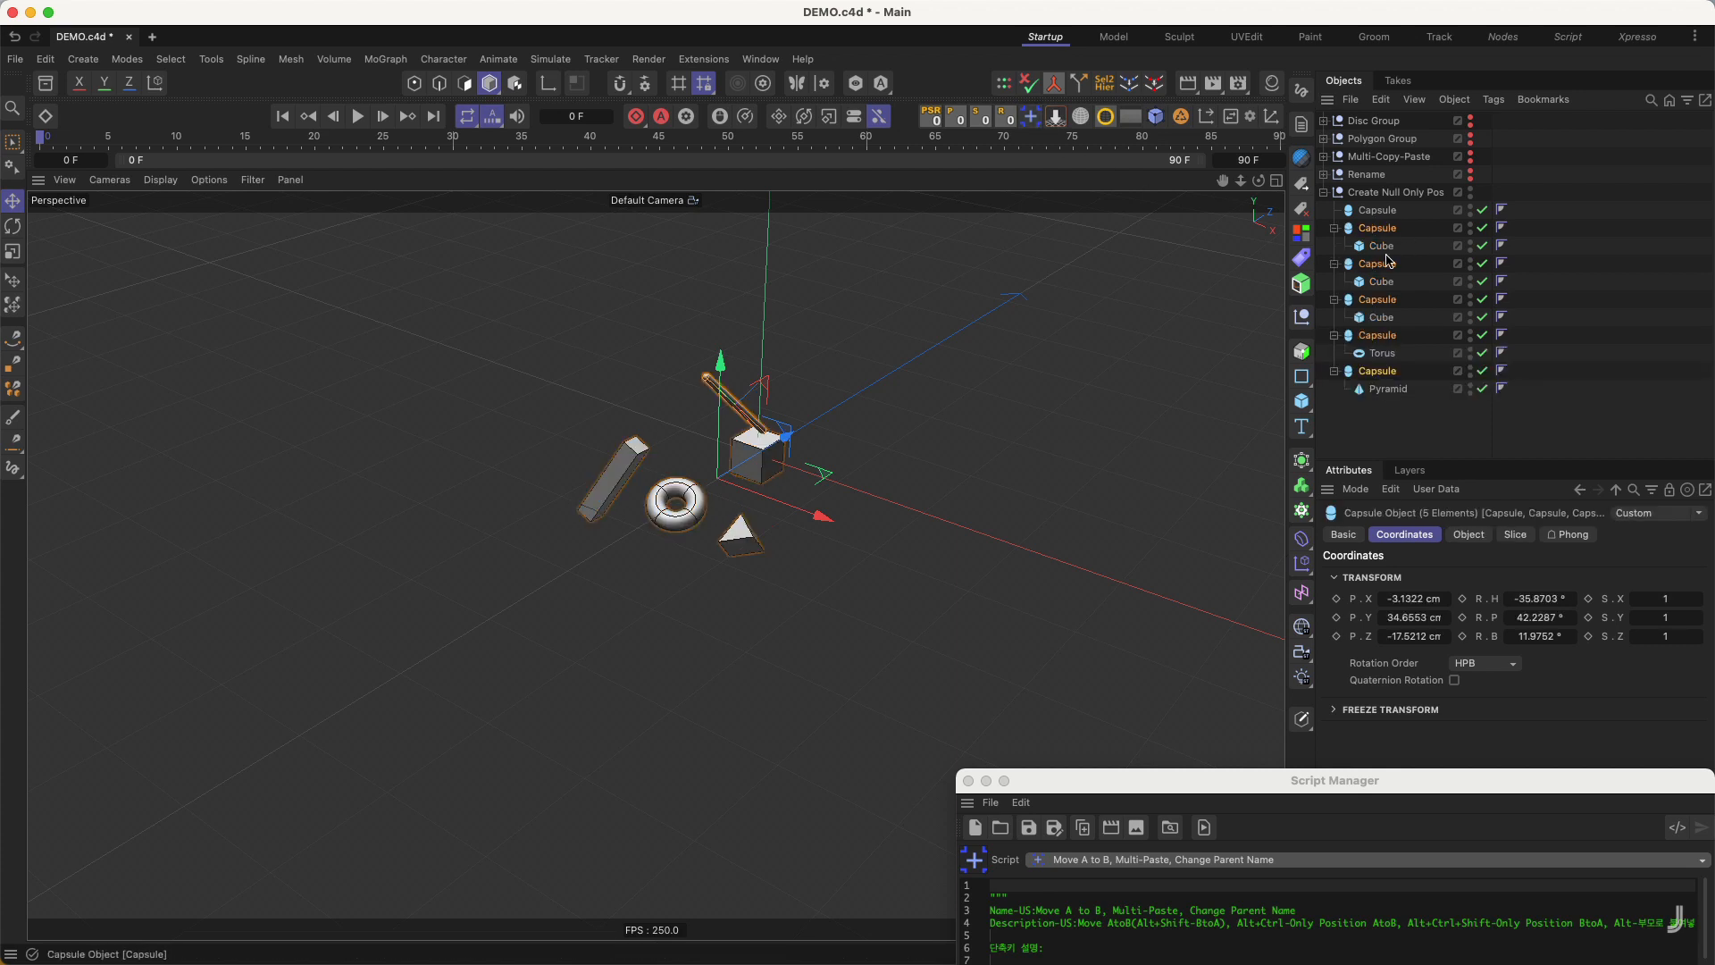
pyautogui.click(1396, 280)
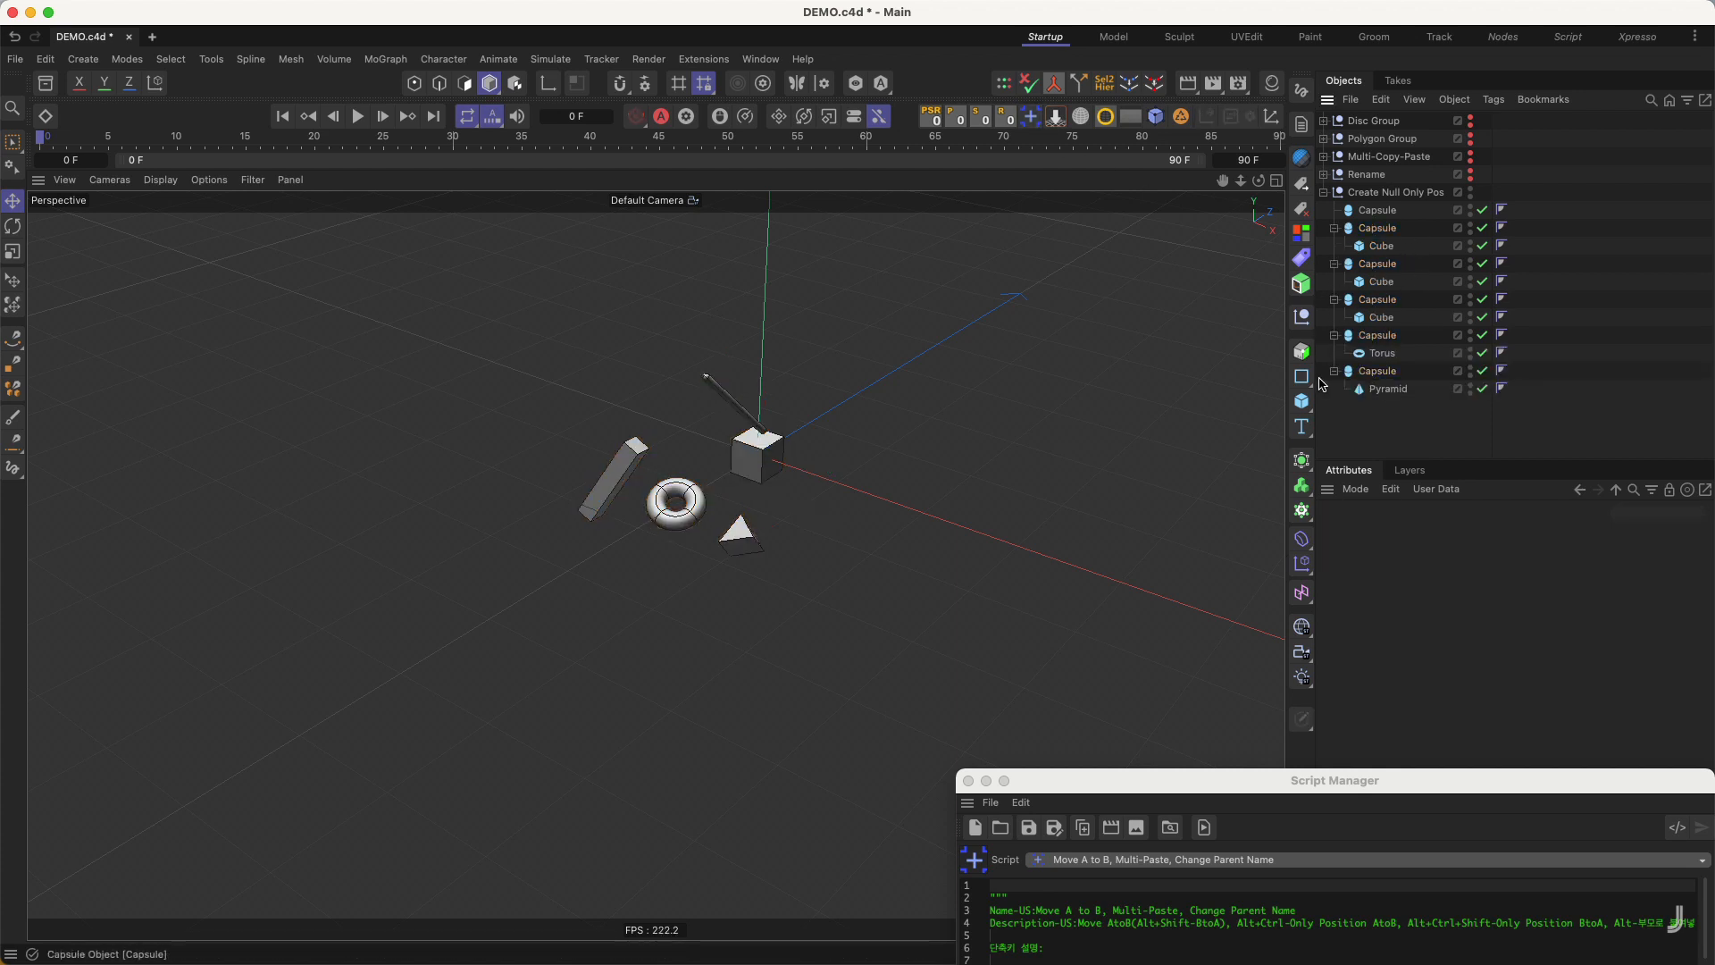
pyautogui.click(1301, 377)
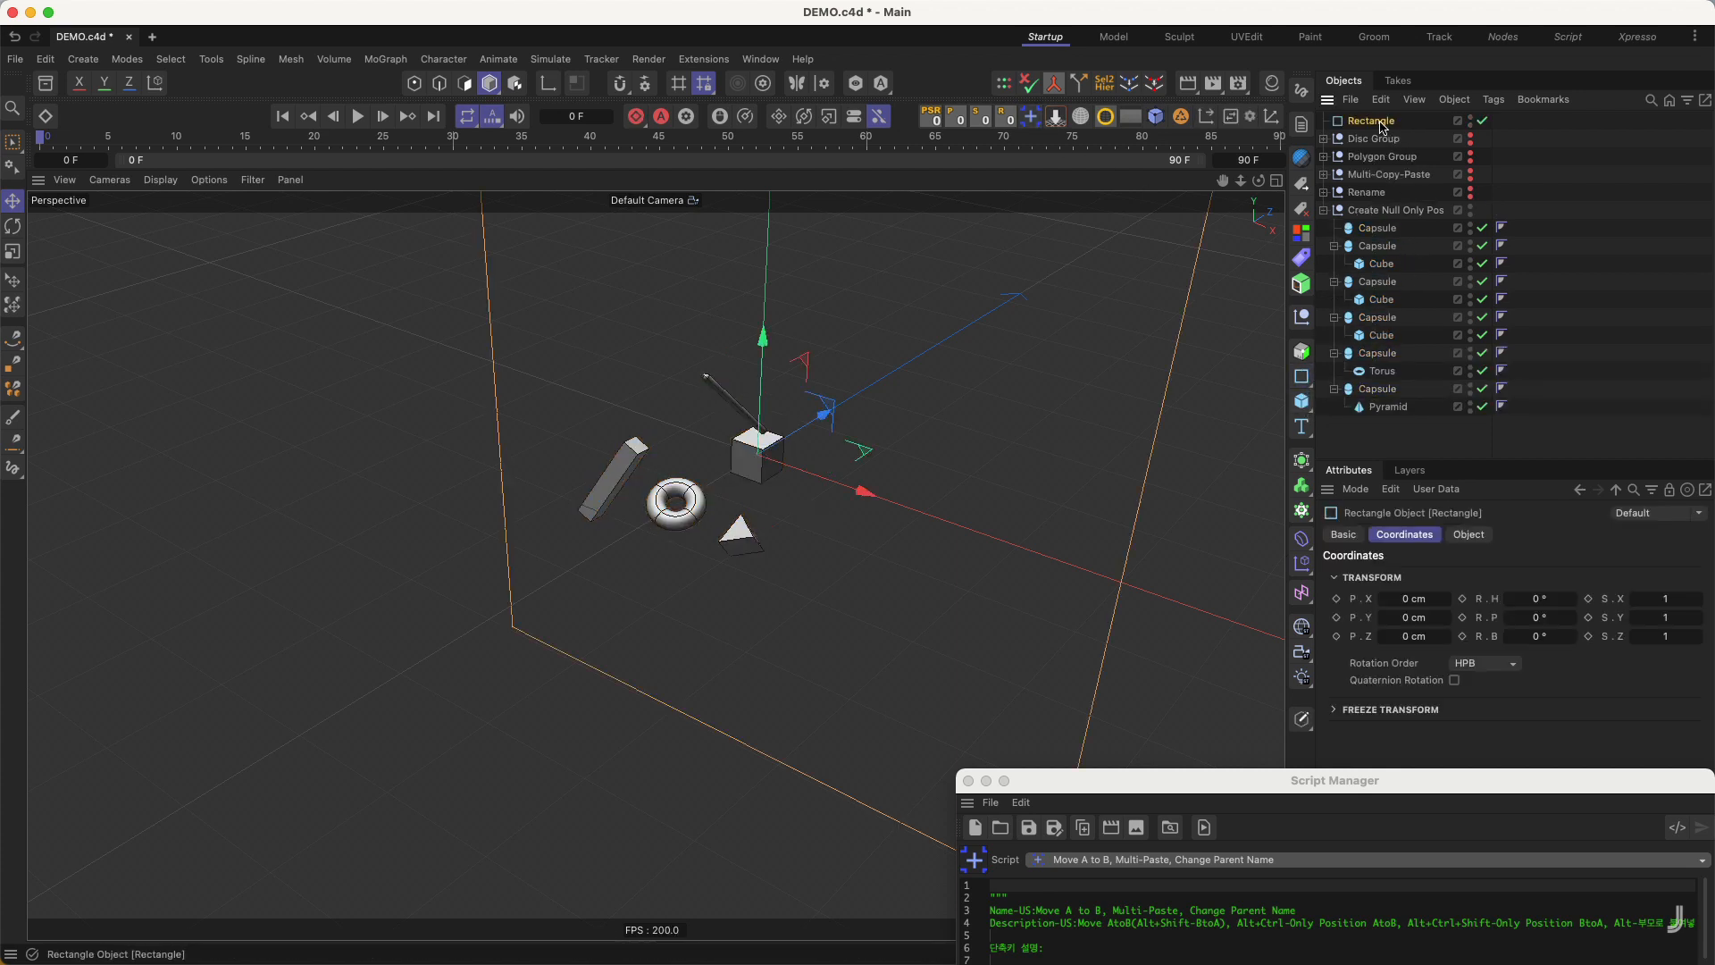
pyautogui.moveTo(1373, 121); pyautogui.dragTo(1395, 262)
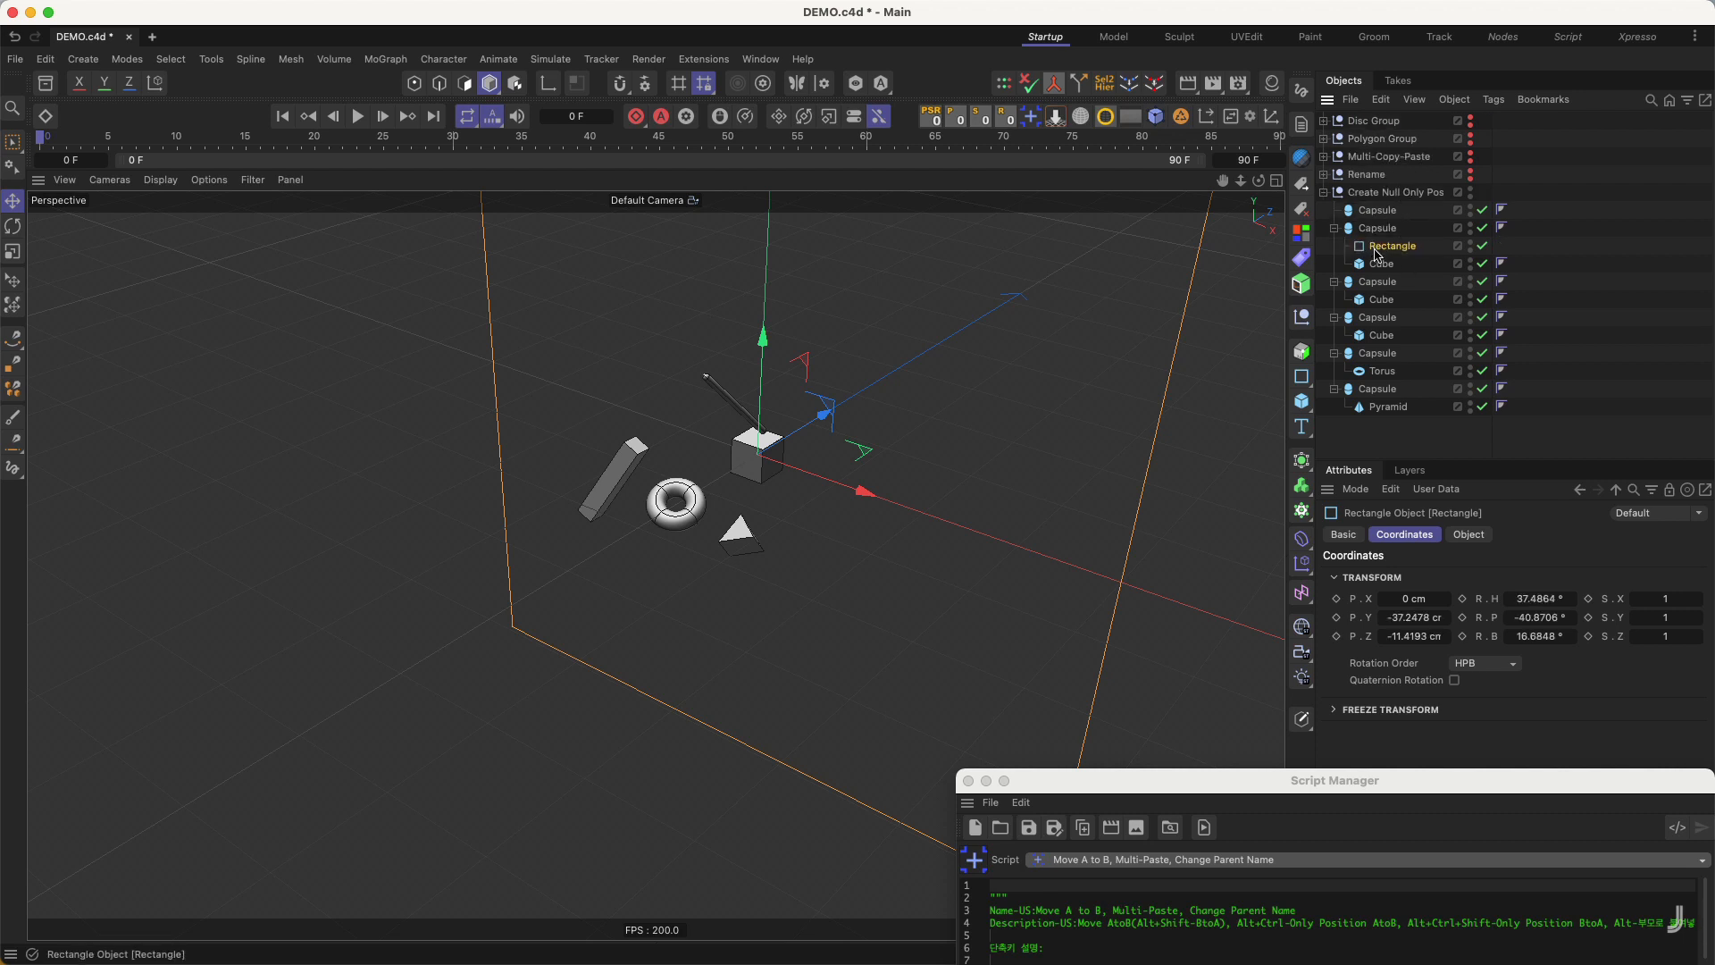
# - Use the script to move the five parent Capsules to their first child's position, and check the Capsule holding the Rectangle
pyautogui.click(1376, 229)
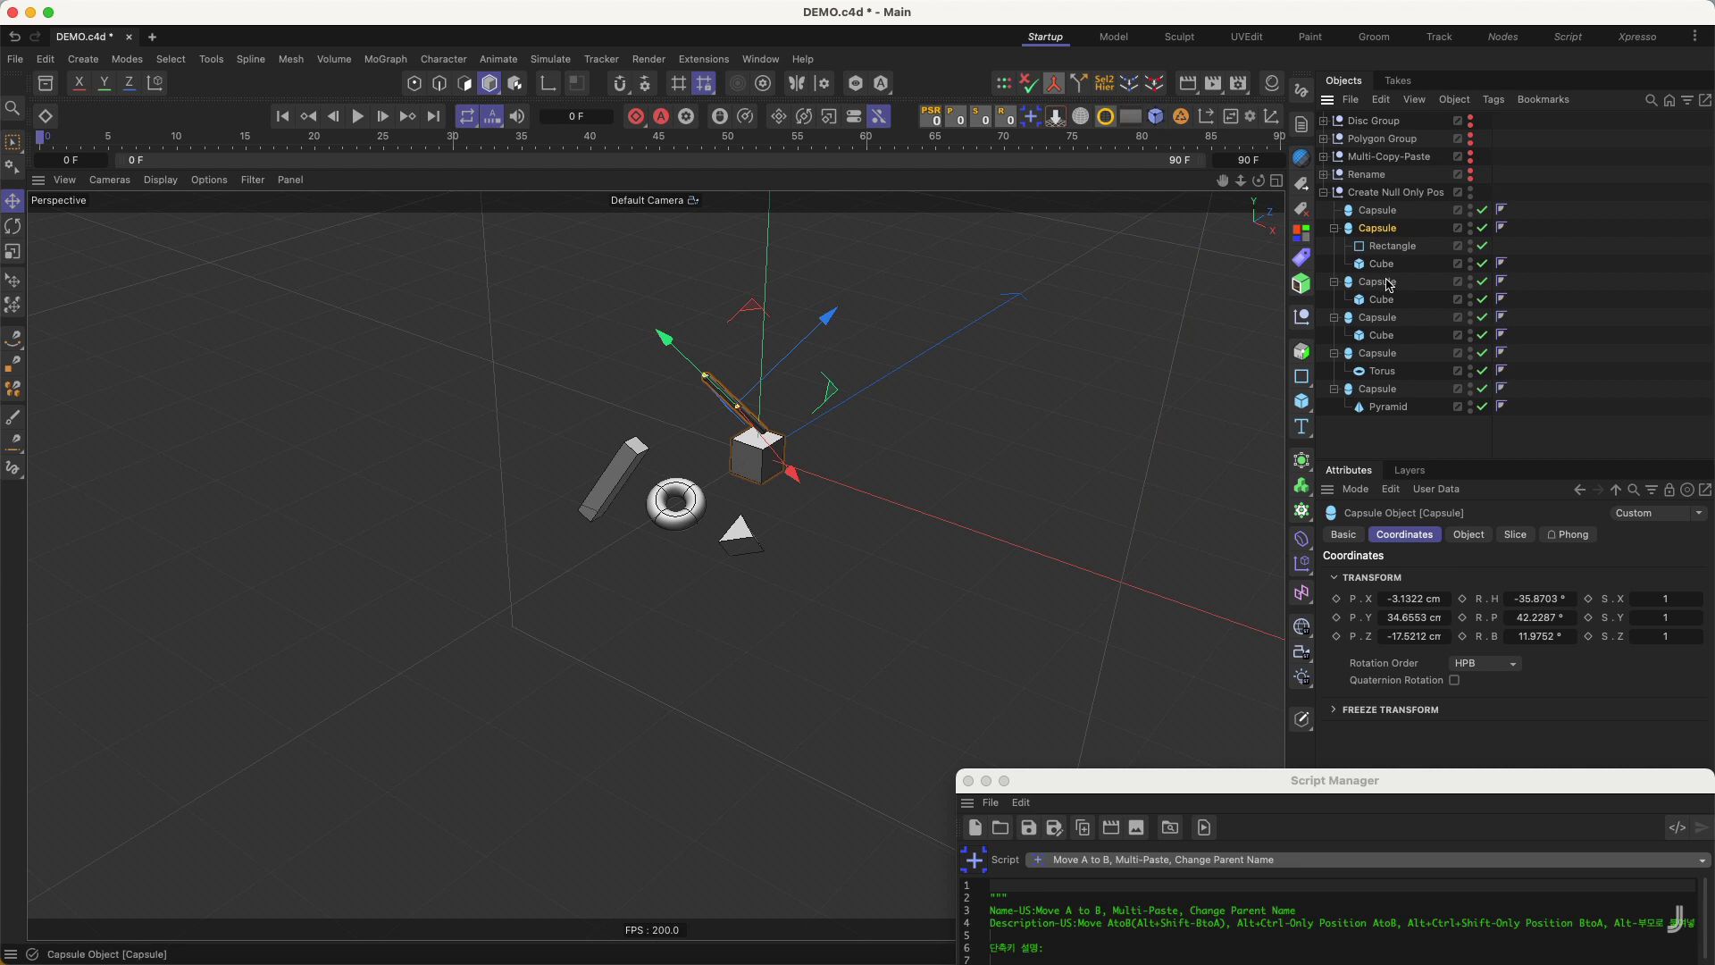
pyautogui.keyDown('shift'); pyautogui.click(1398, 283); pyautogui.keyUp('shift')
pyautogui.keyDown('shift'); pyautogui.click(1389, 320); pyautogui.keyUp('shift')
pyautogui.keyDown('shift'); pyautogui.click(1393, 356); pyautogui.keyUp('shift')
pyautogui.keyDown('shift'); pyautogui.click(1404, 389); pyautogui.keyUp('shift')
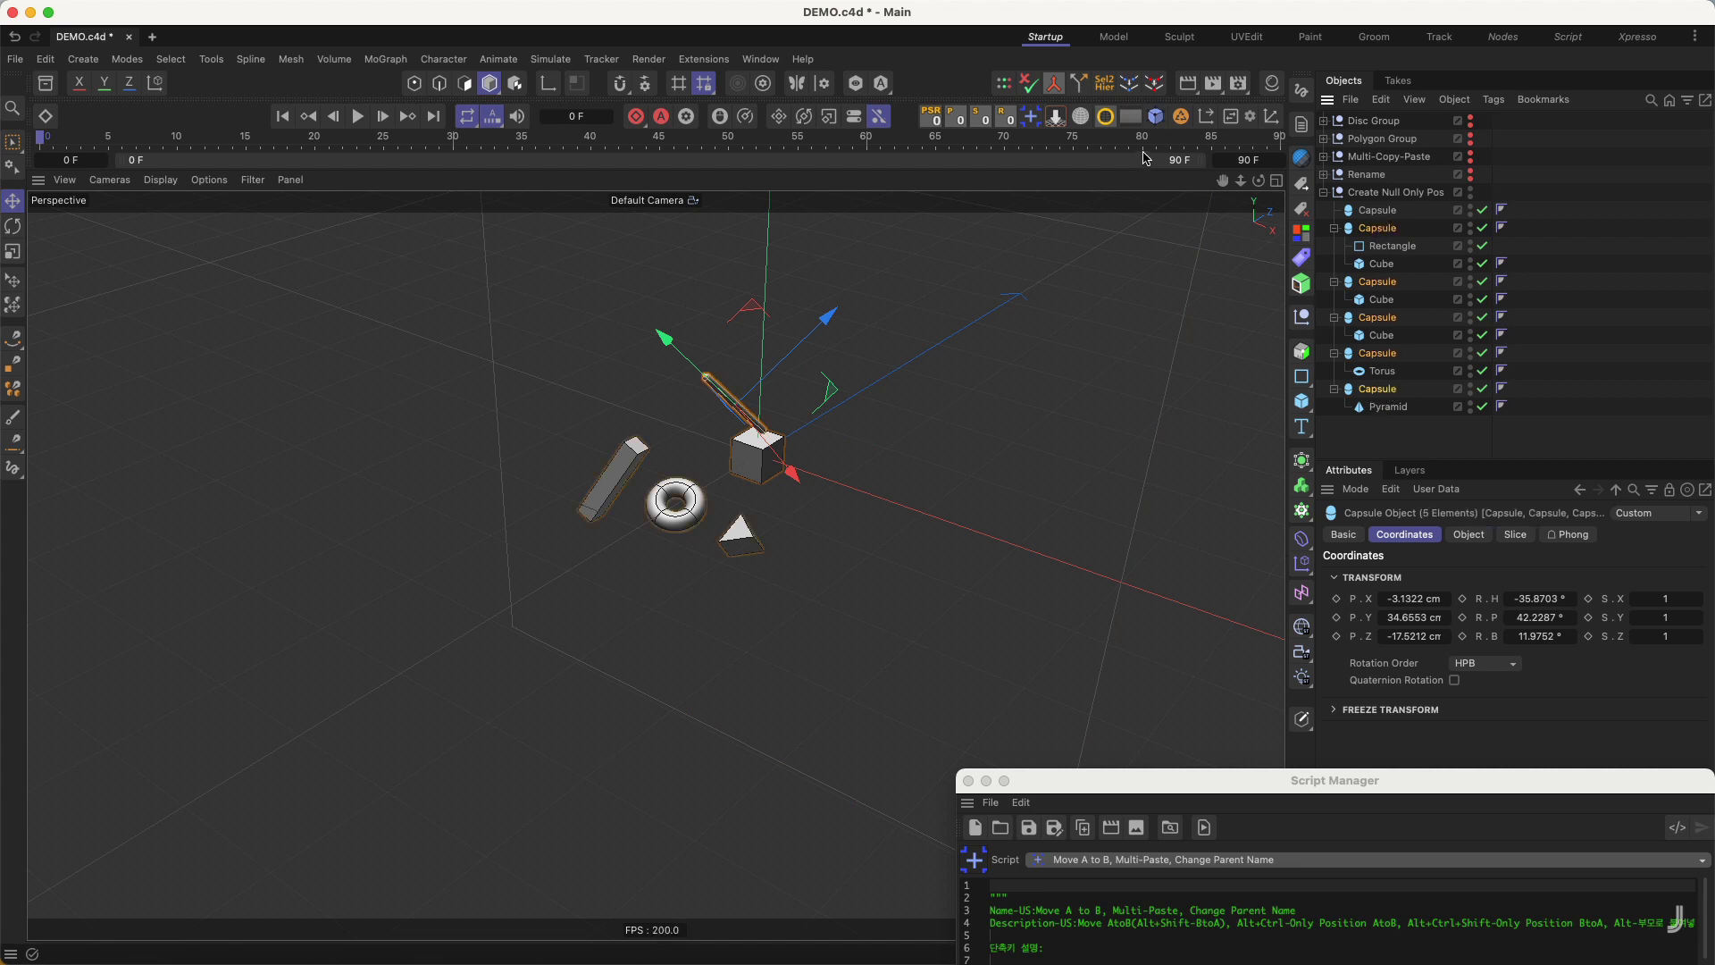
pyautogui.click(1030, 116)
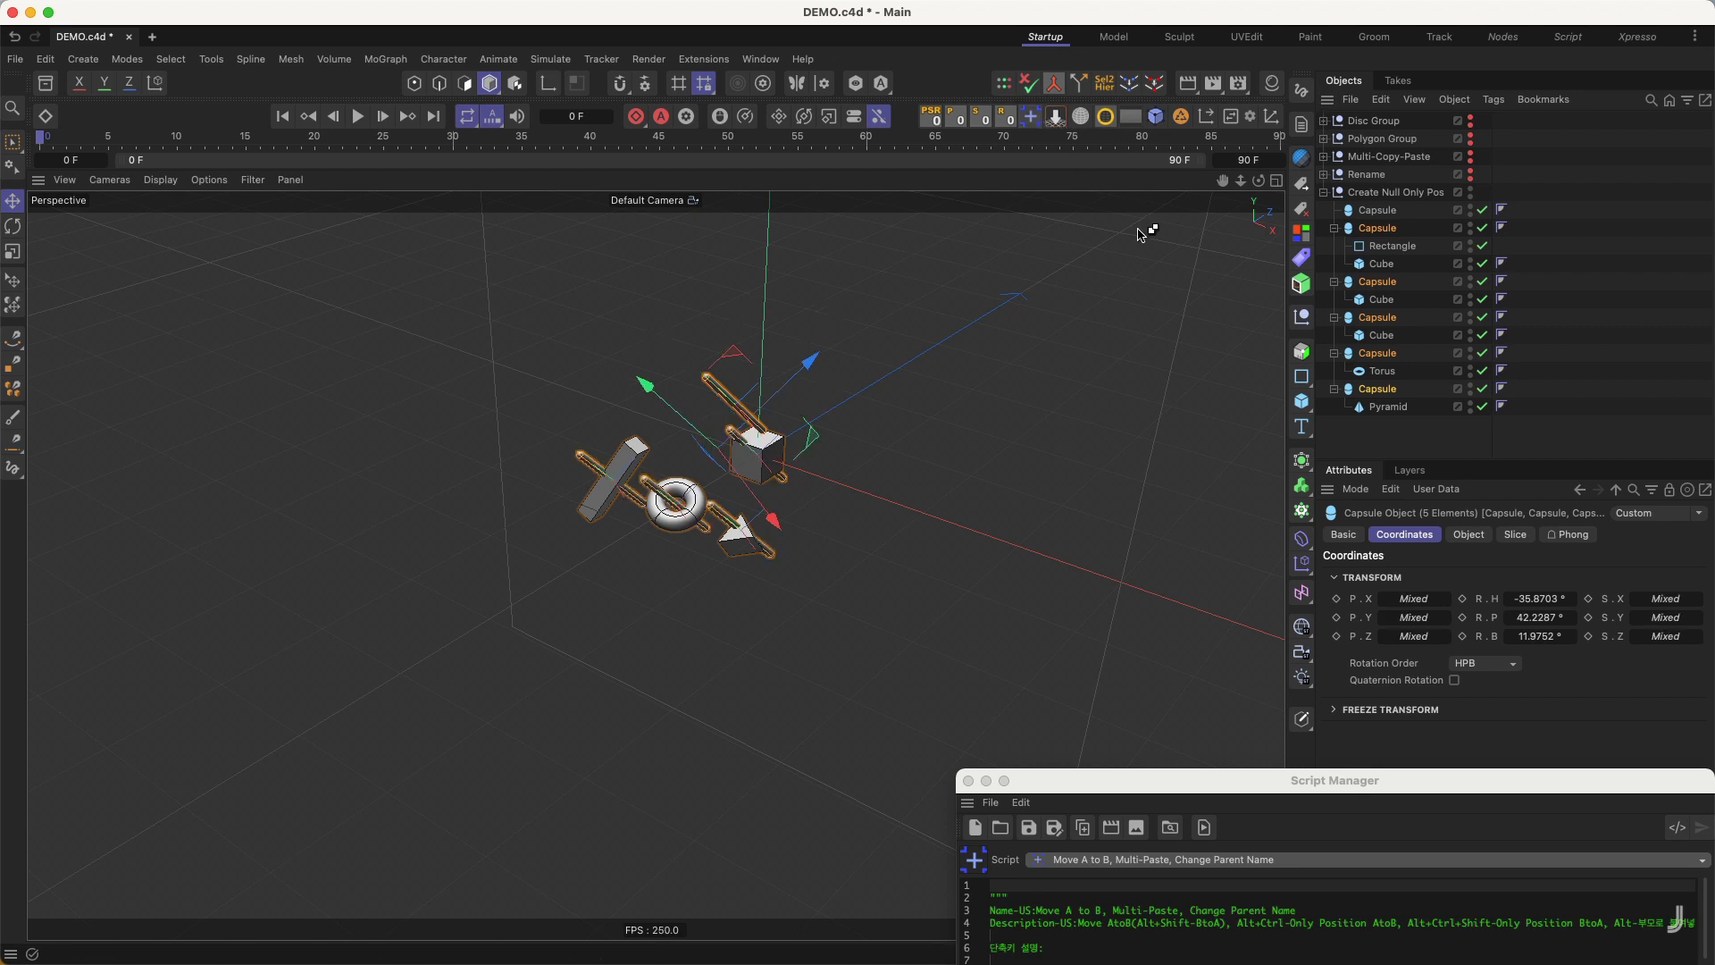
pyautogui.click(1421, 284)
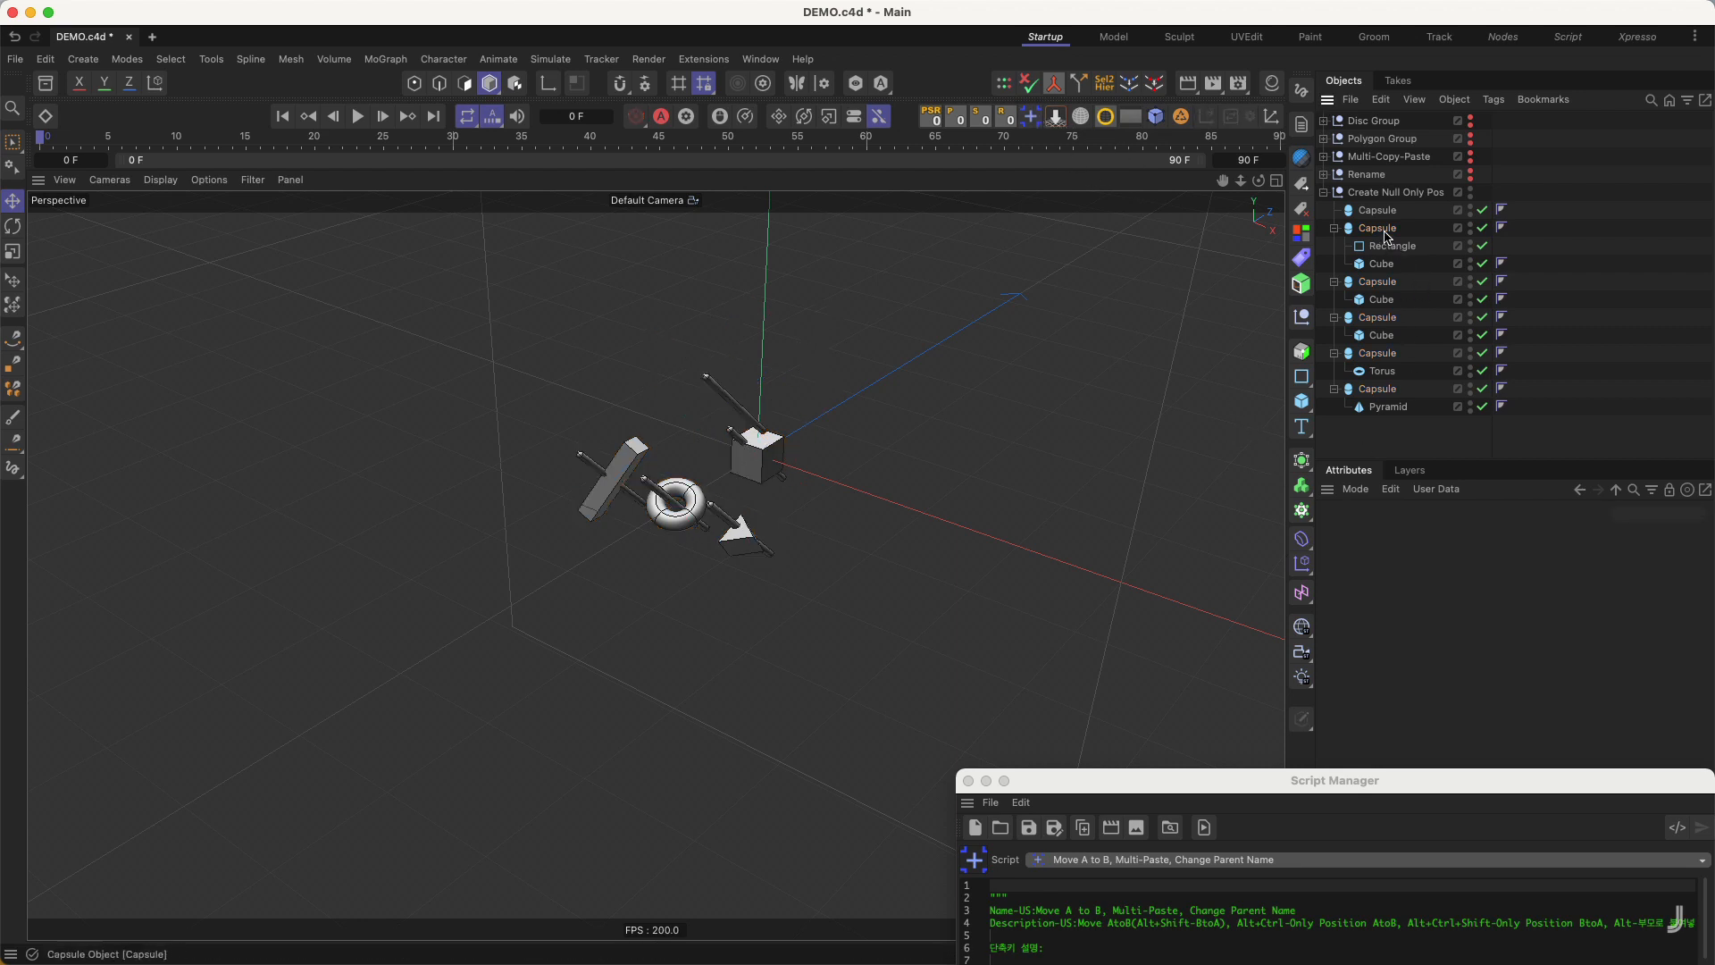
pyautogui.click(1384, 231)
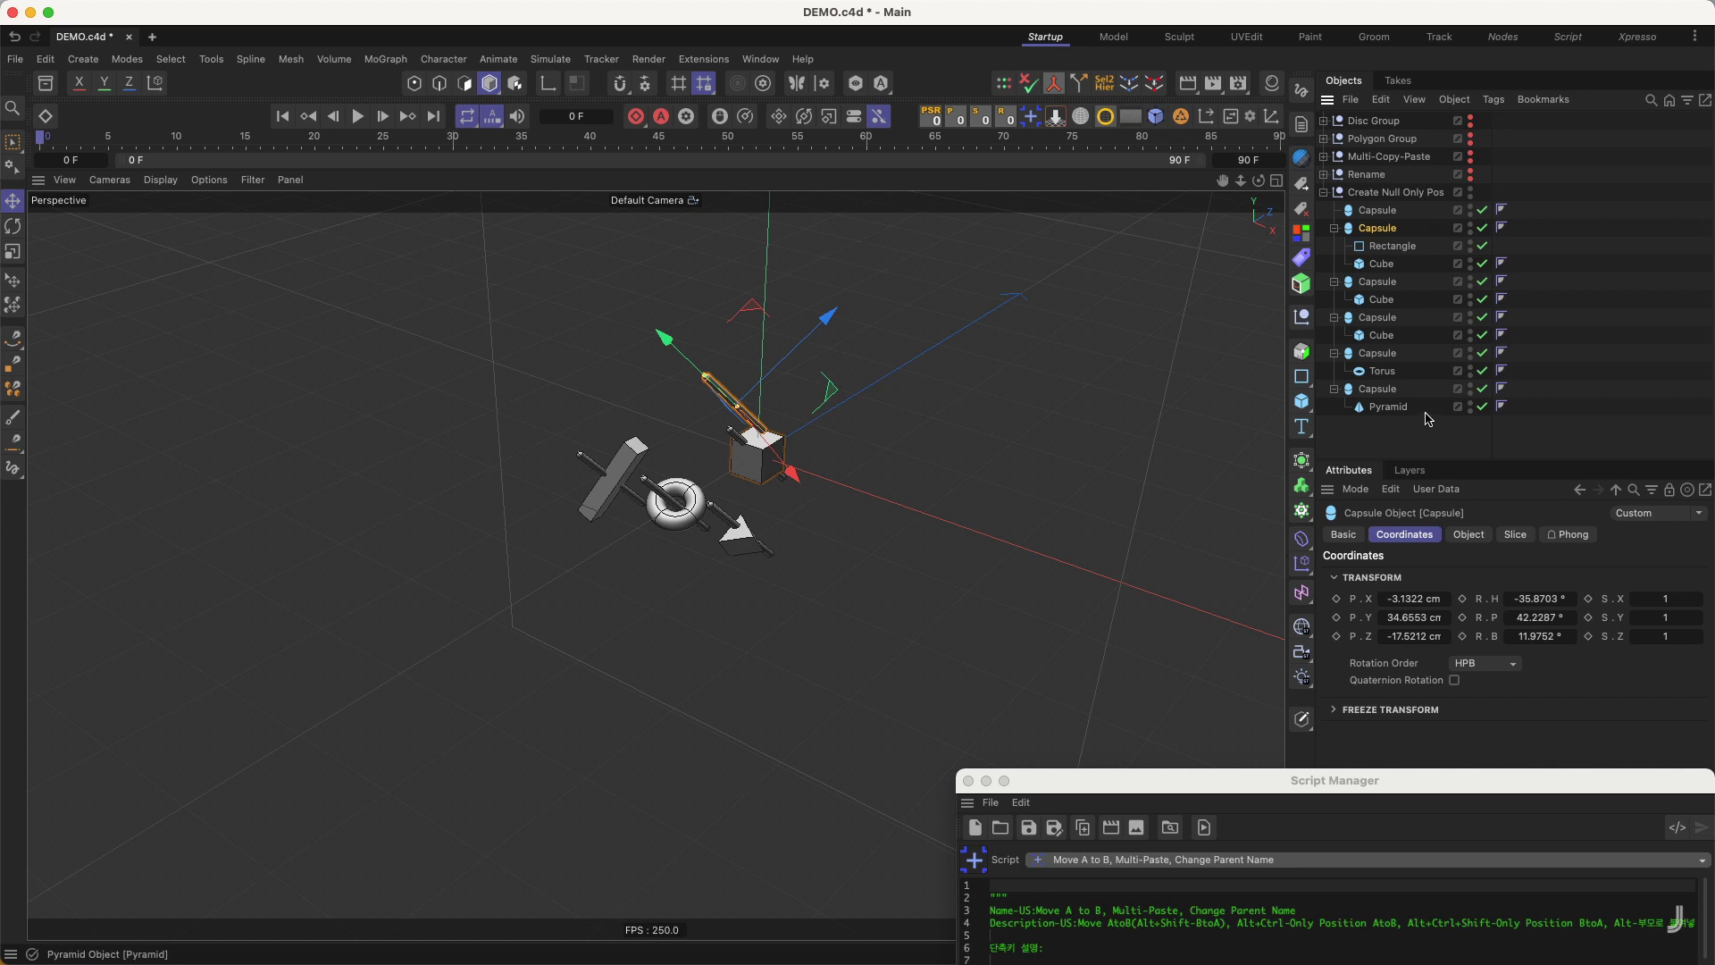
# - Undo the Capsule moves, the added Rectangle and the pasted Capsule parents
pyautogui.press('super+z')
pyautogui.press('super+z')
pyautogui.press('super+z')
pyautogui.press('super+z')
pyautogui.press('super+z')
pyautogui.press('super+z')
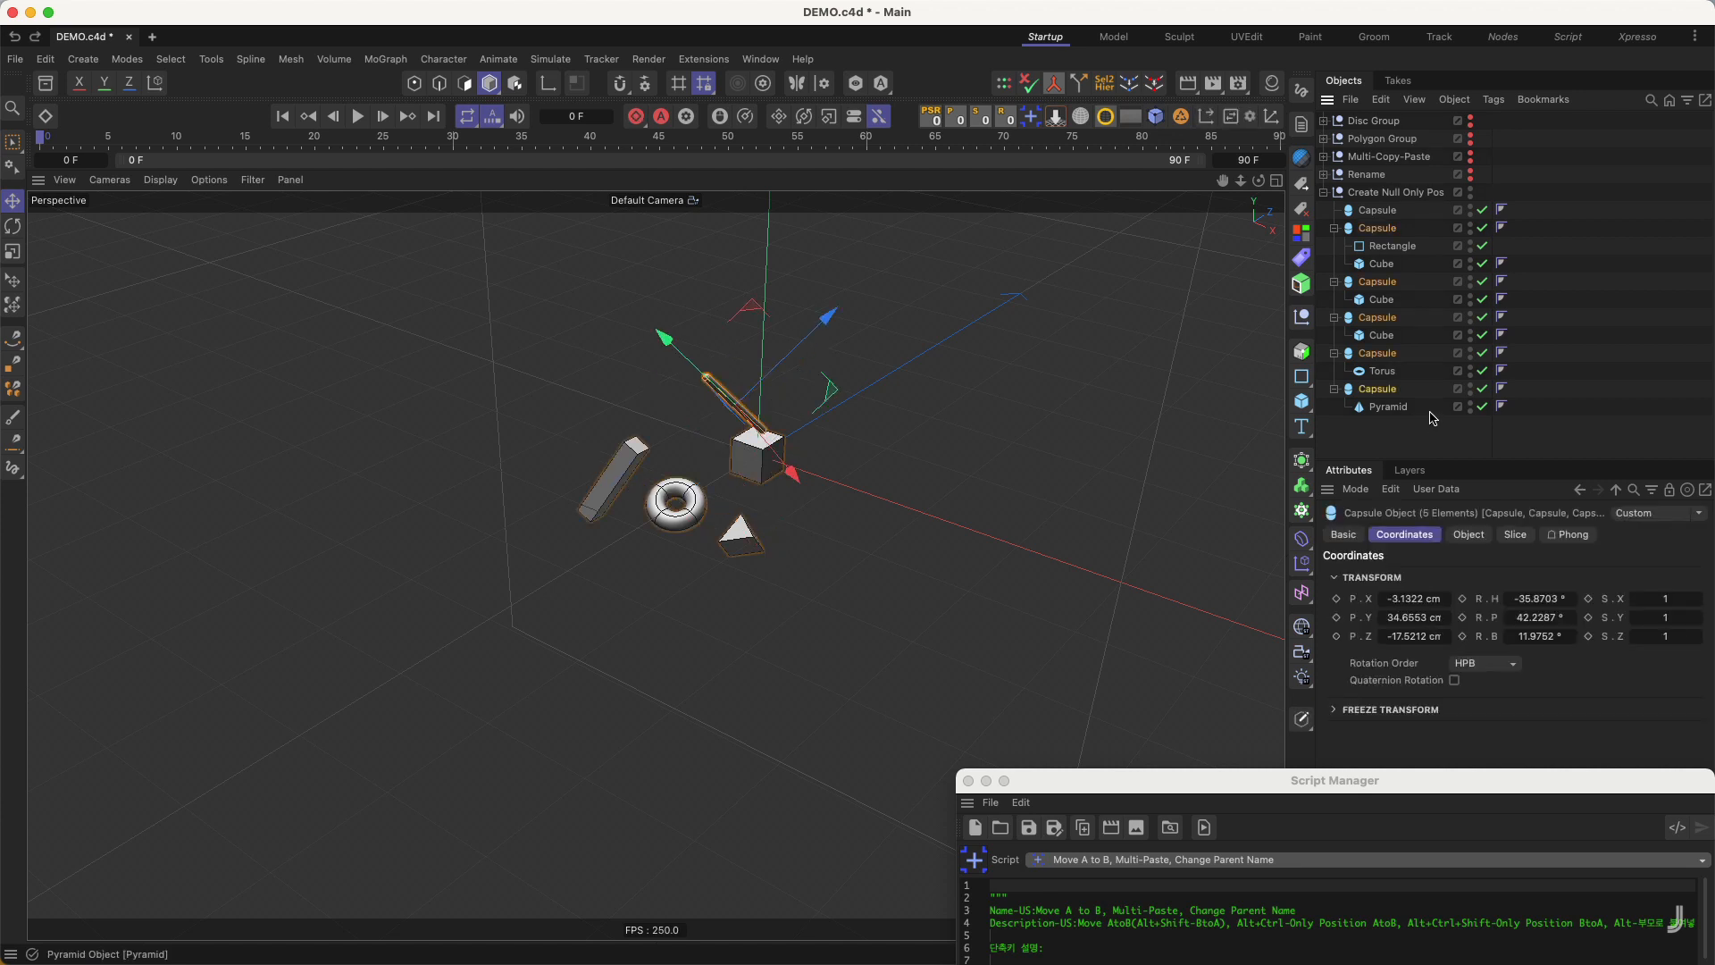
pyautogui.press('super+z')
pyautogui.press('super+z')
pyautogui.press('super+z')
pyautogui.press('super+z')
pyautogui.press('super+z')
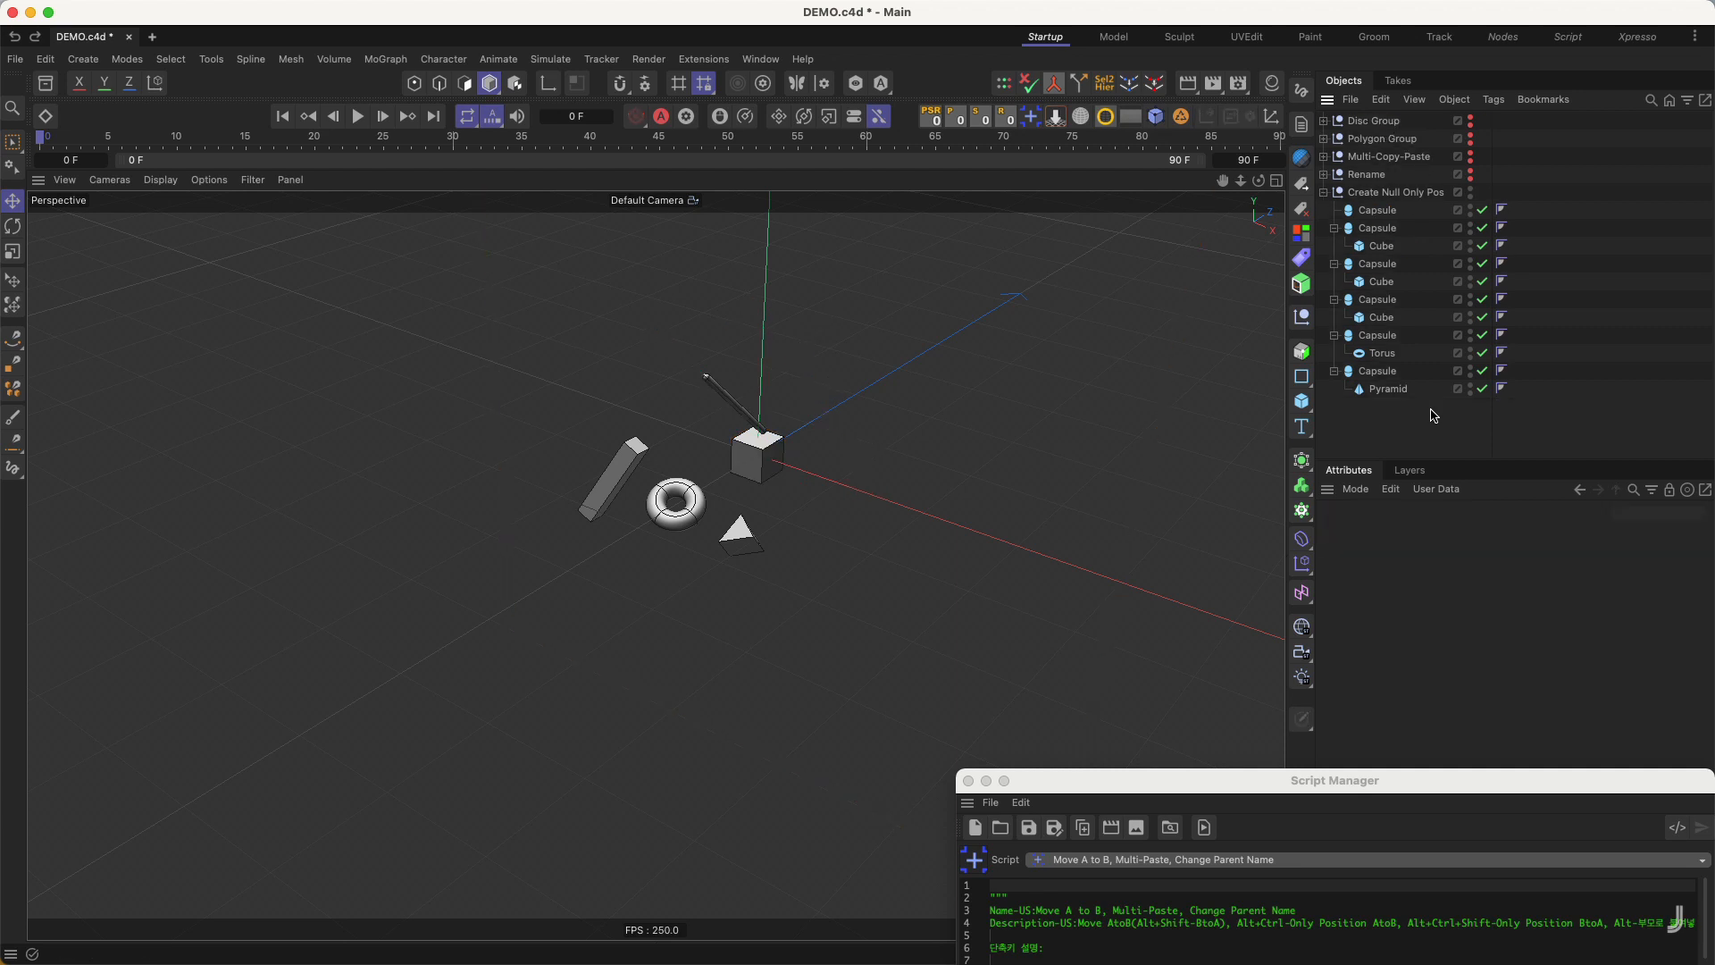
pyautogui.press('super+z')
pyautogui.press('super+z')
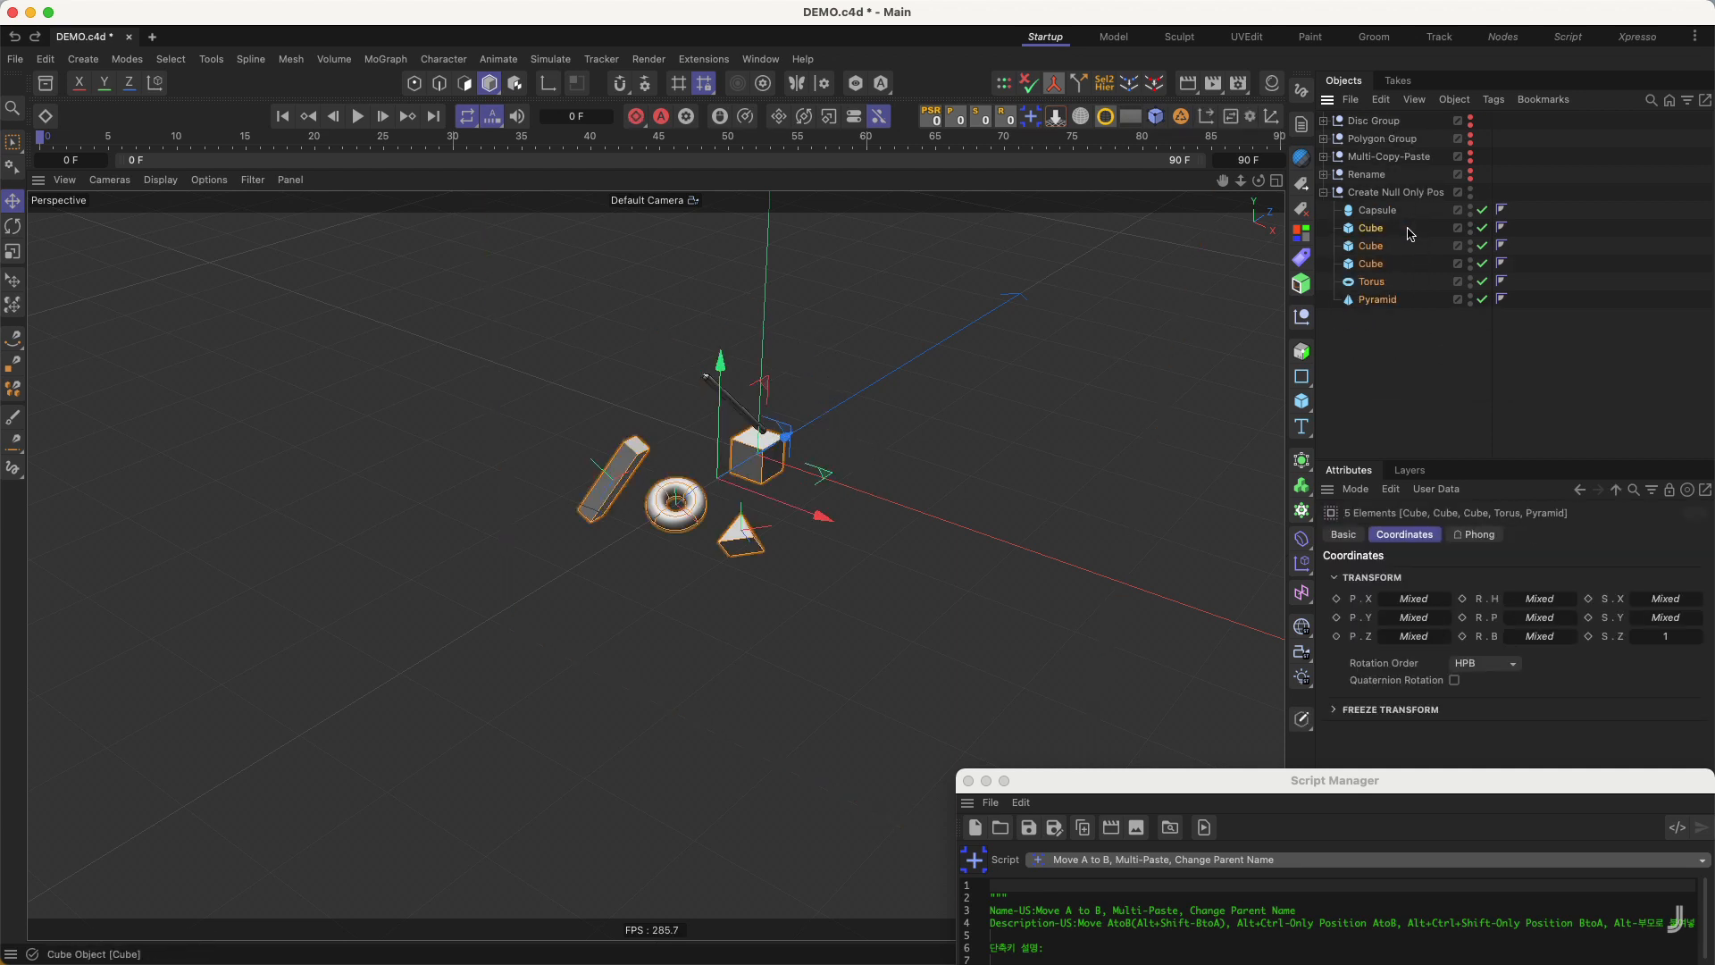
# - Delete the Capsule and the two extra cubes, keeping only Cube, Torus and Pyramid in the Create Null Only Pos group
pyautogui.click(1379, 212)
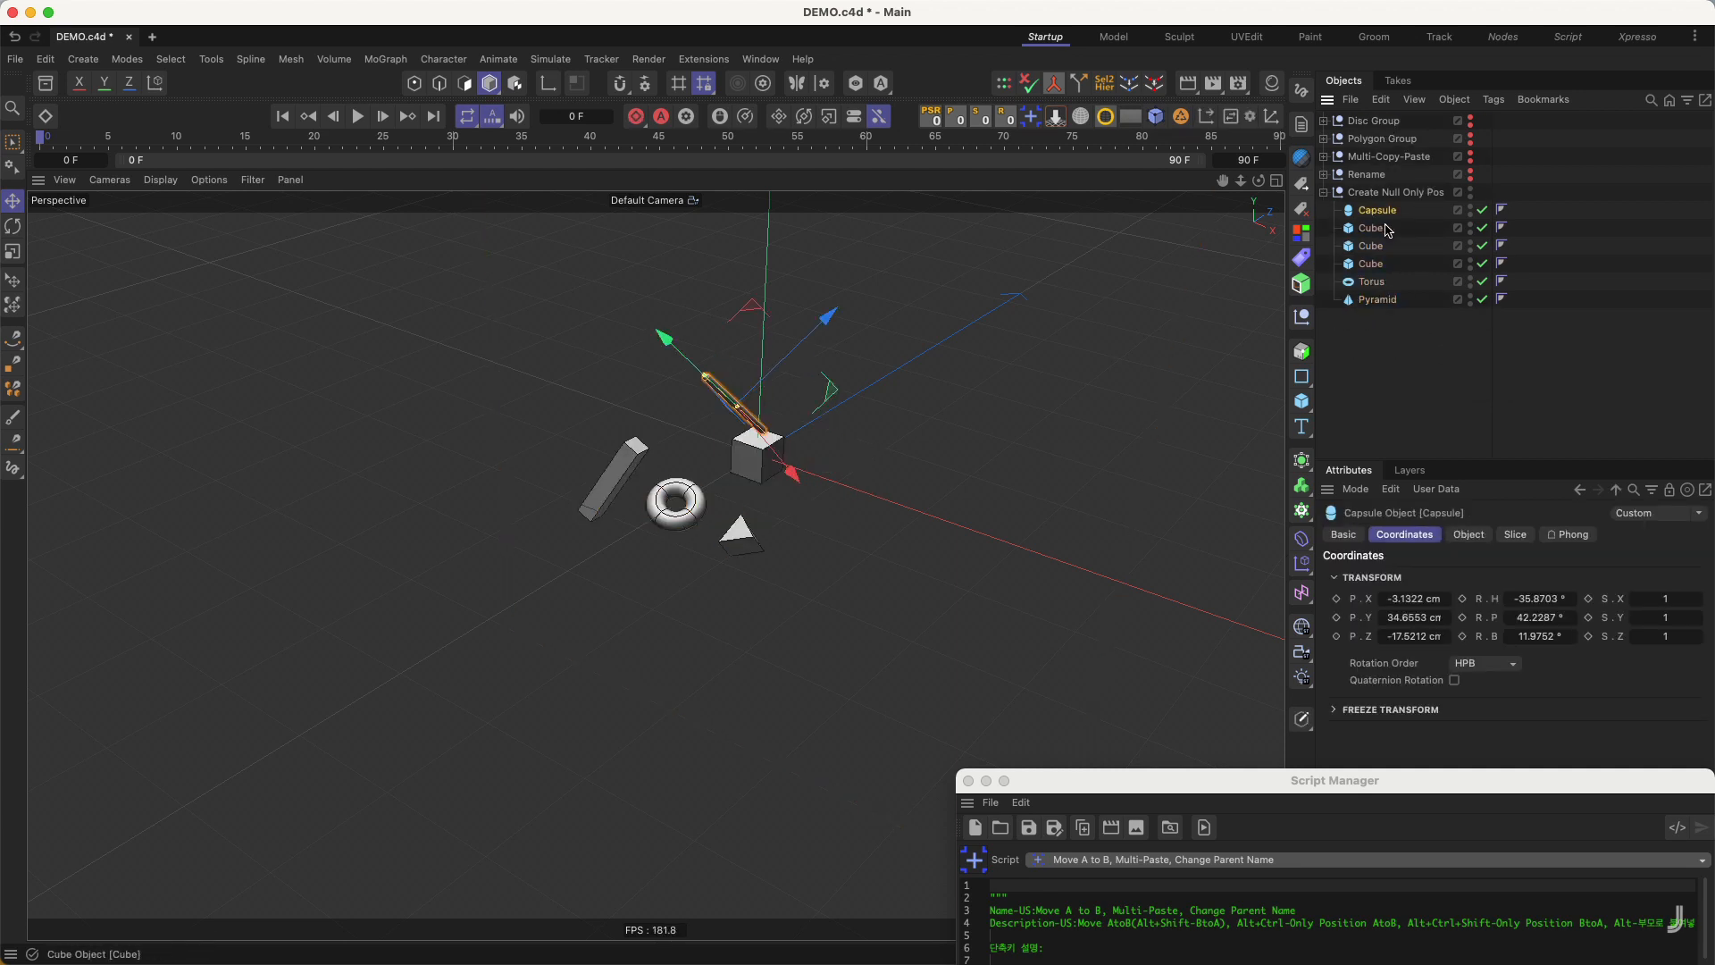
pyautogui.press('Delete')
pyautogui.click(1379, 215)
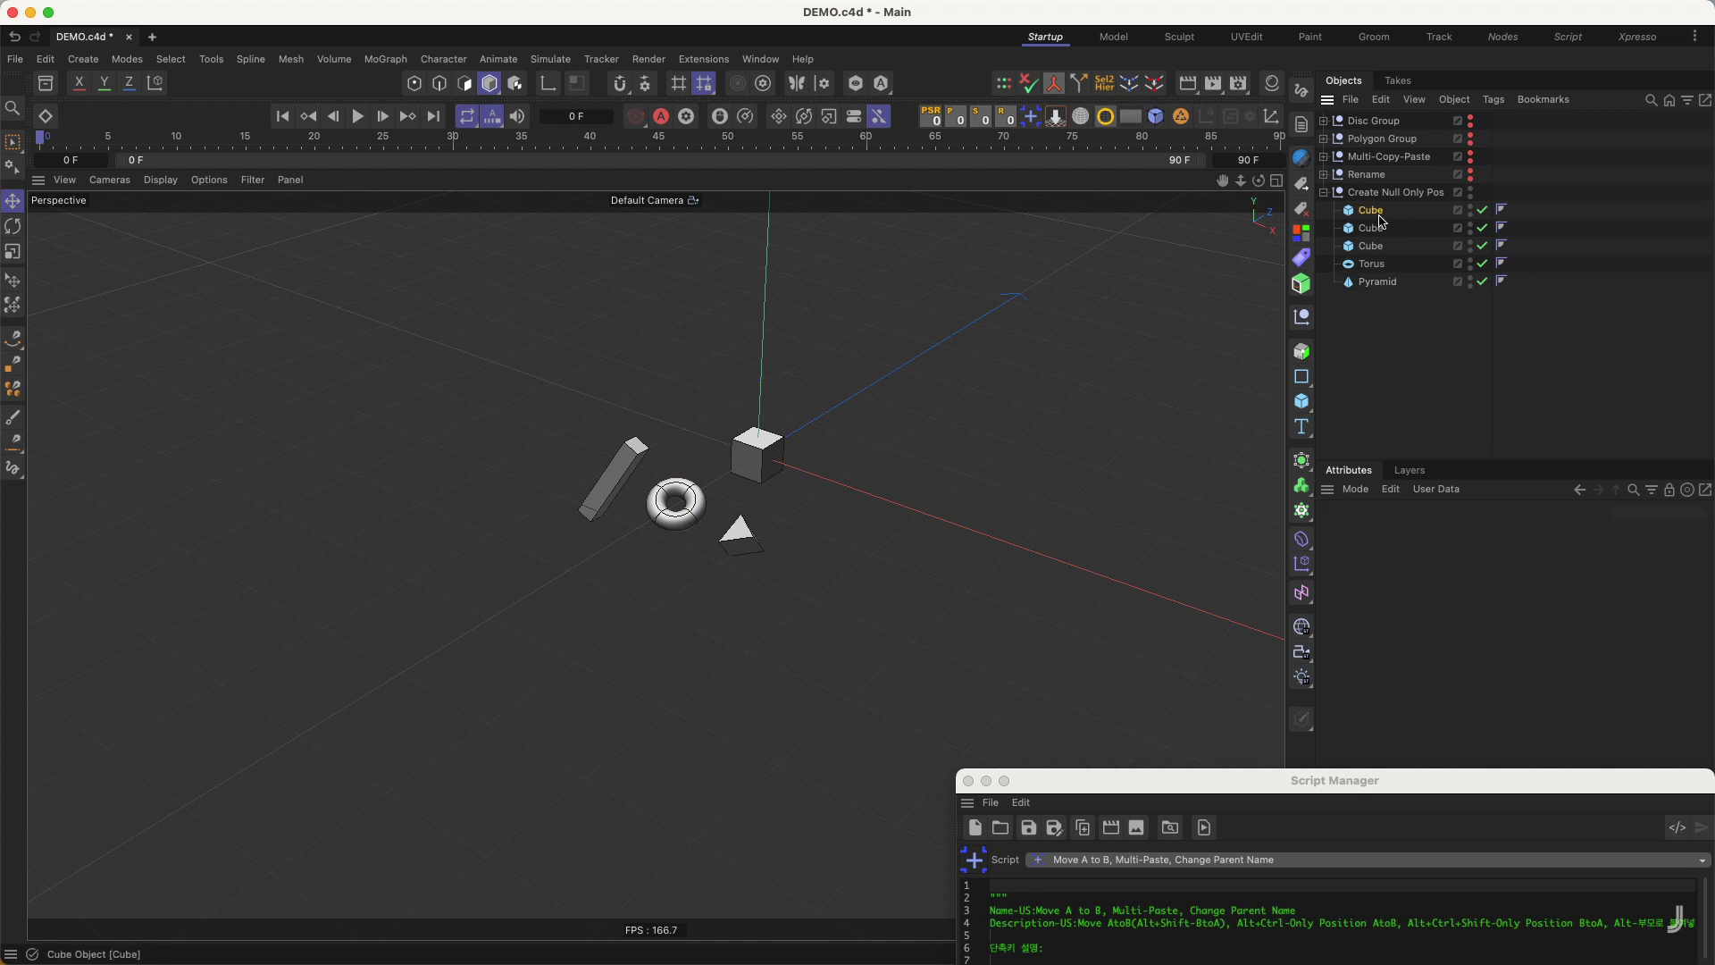
pyautogui.press('Delete')
pyautogui.click(1394, 229)
pyautogui.press('Delete')
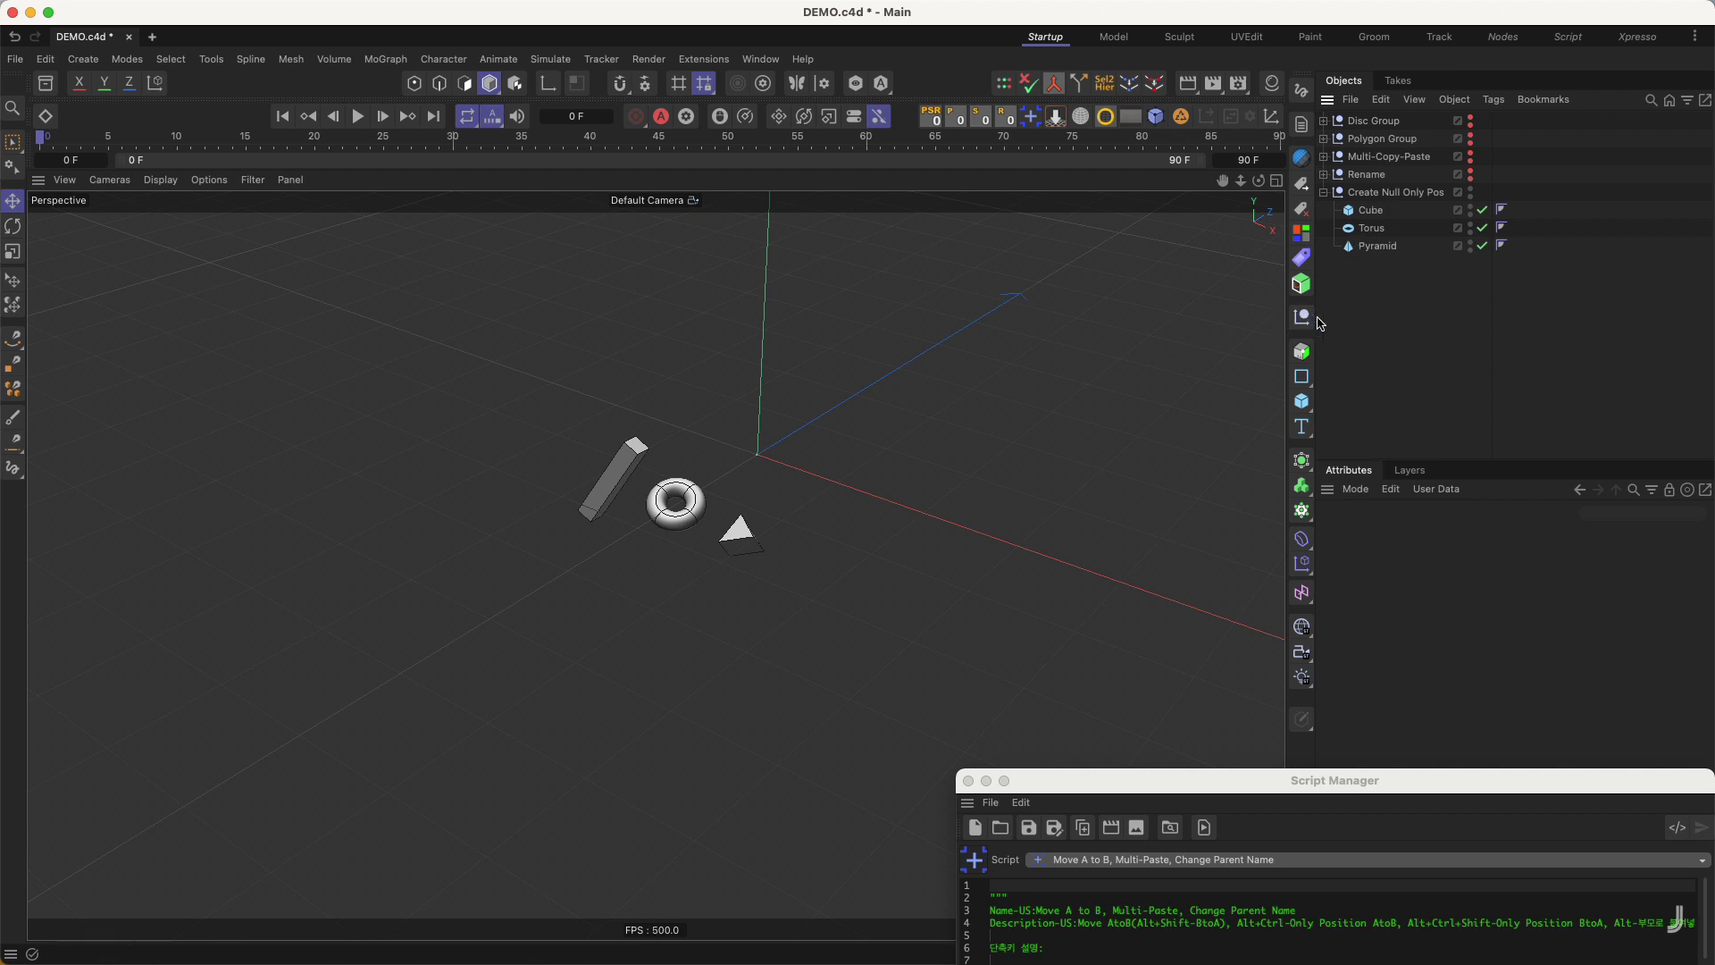
# - Create a Null with its display shape set to Cube and place it below the Create Null Only Pos group
pyautogui.click(1300, 319)
pyautogui.click(1469, 534)
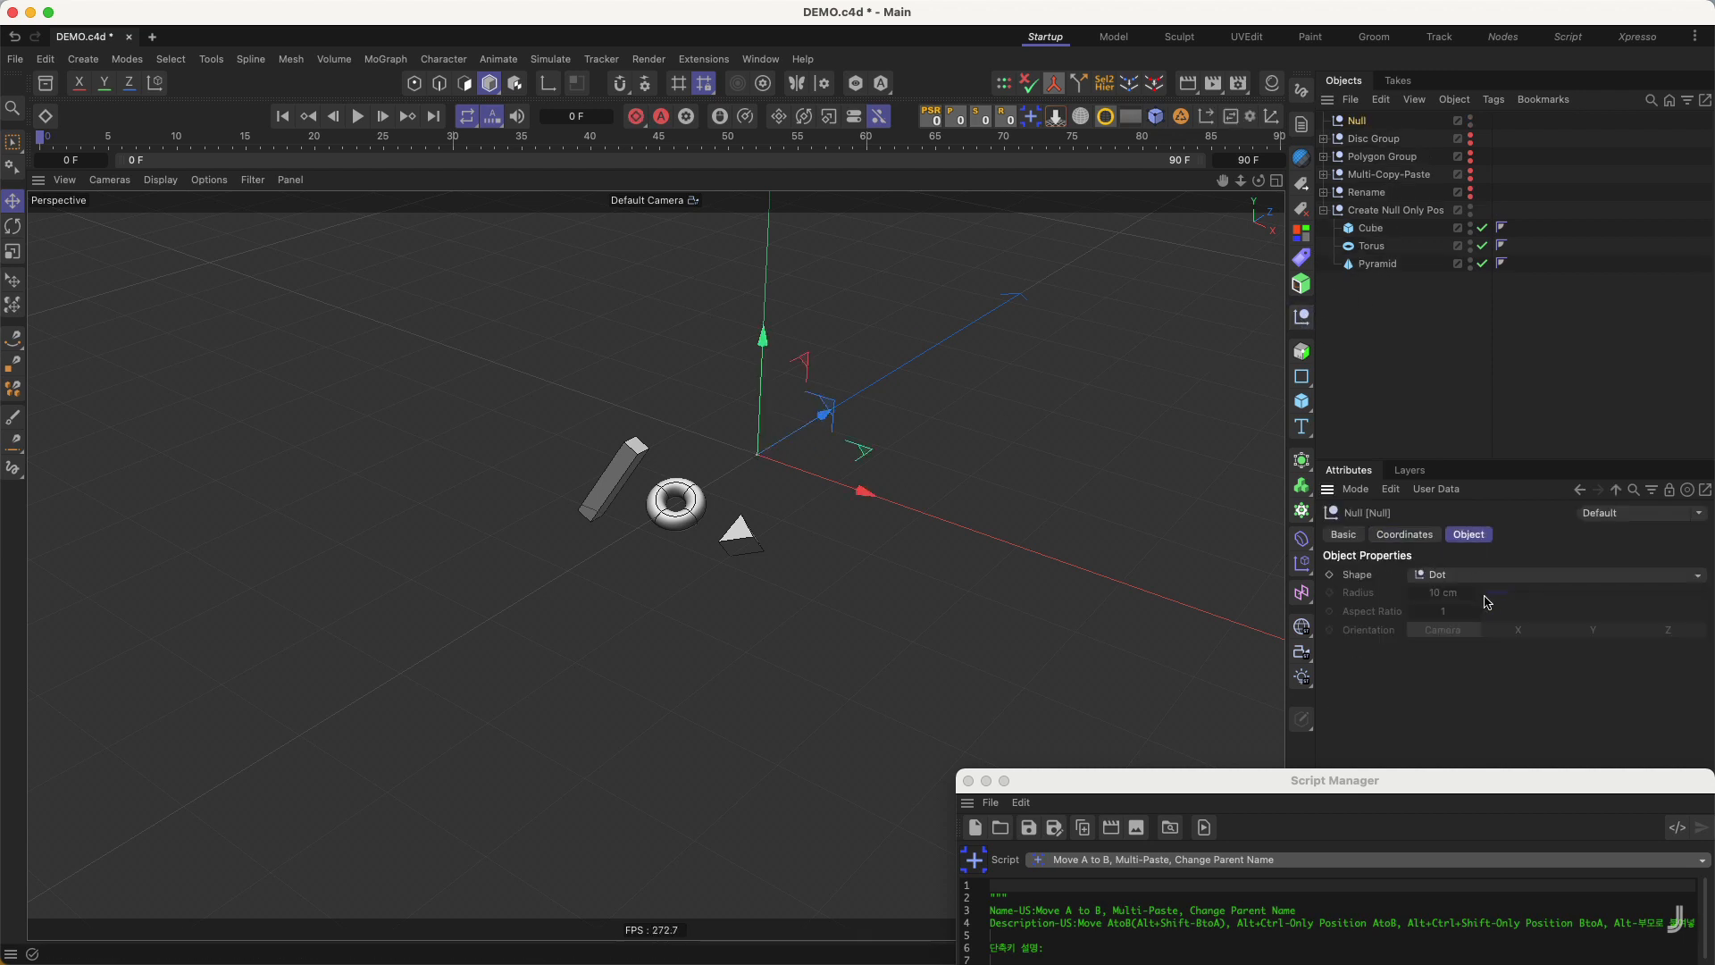
pyautogui.click(1496, 574)
pyautogui.click(1465, 821)
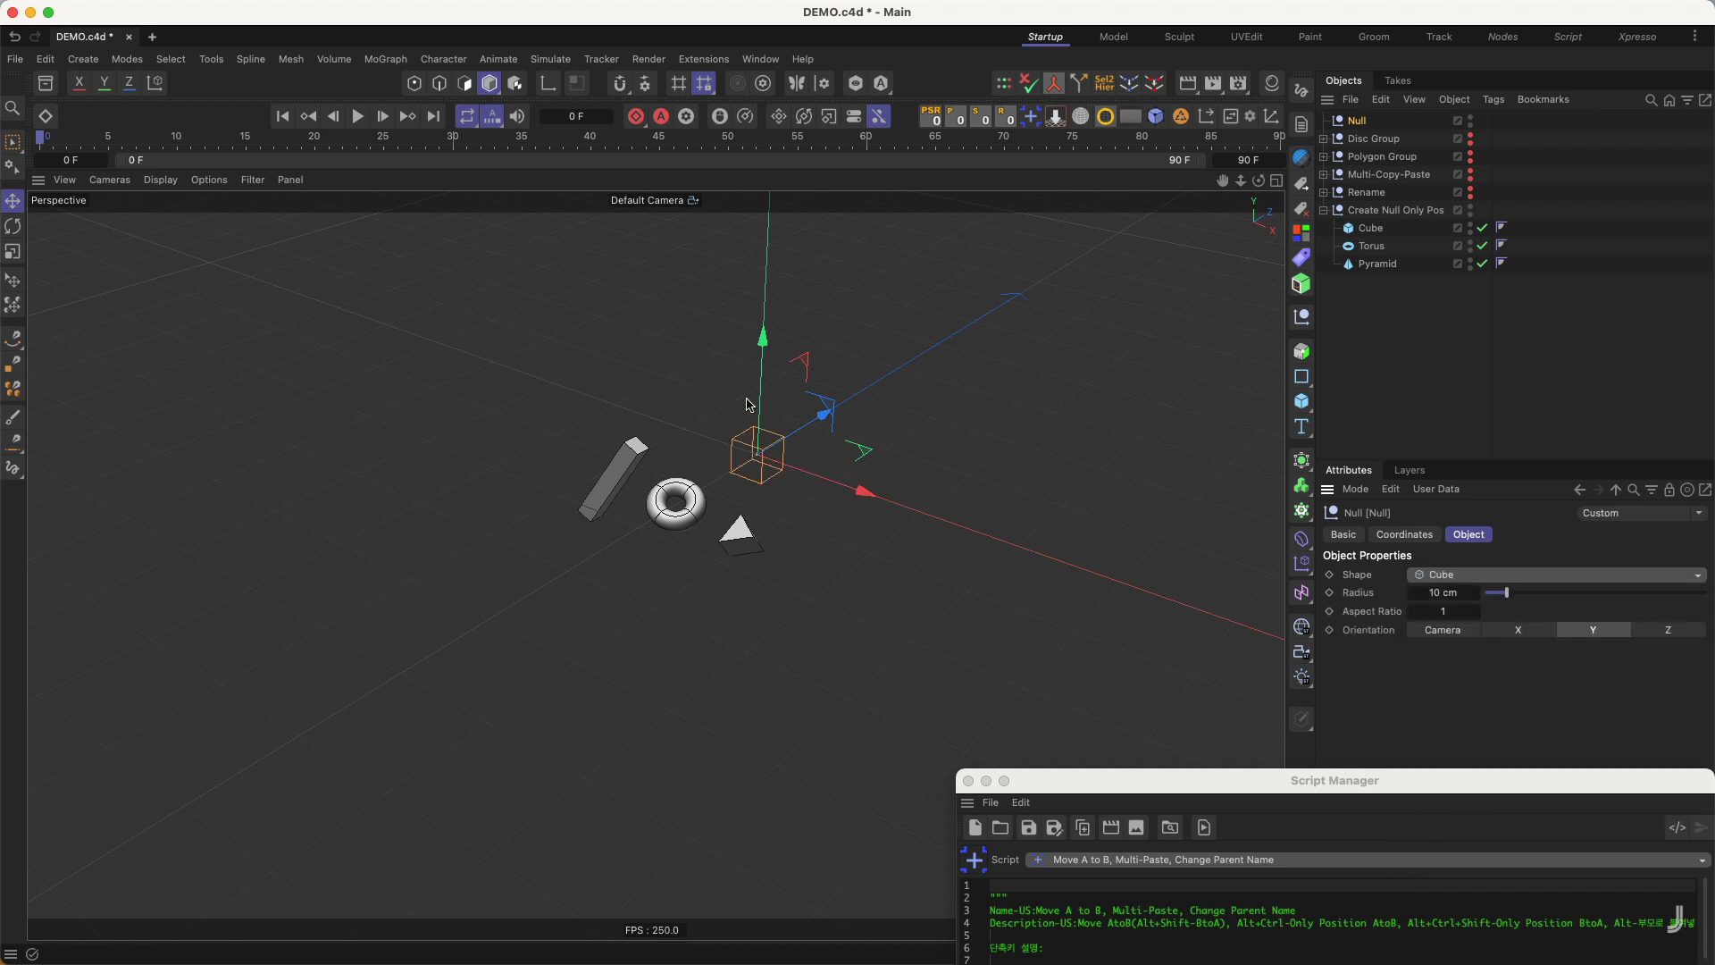
pyautogui.keyDown('alt'); pyautogui.moveTo(751, 448); pyautogui.dragTo(633, 444); pyautogui.keyUp('alt')
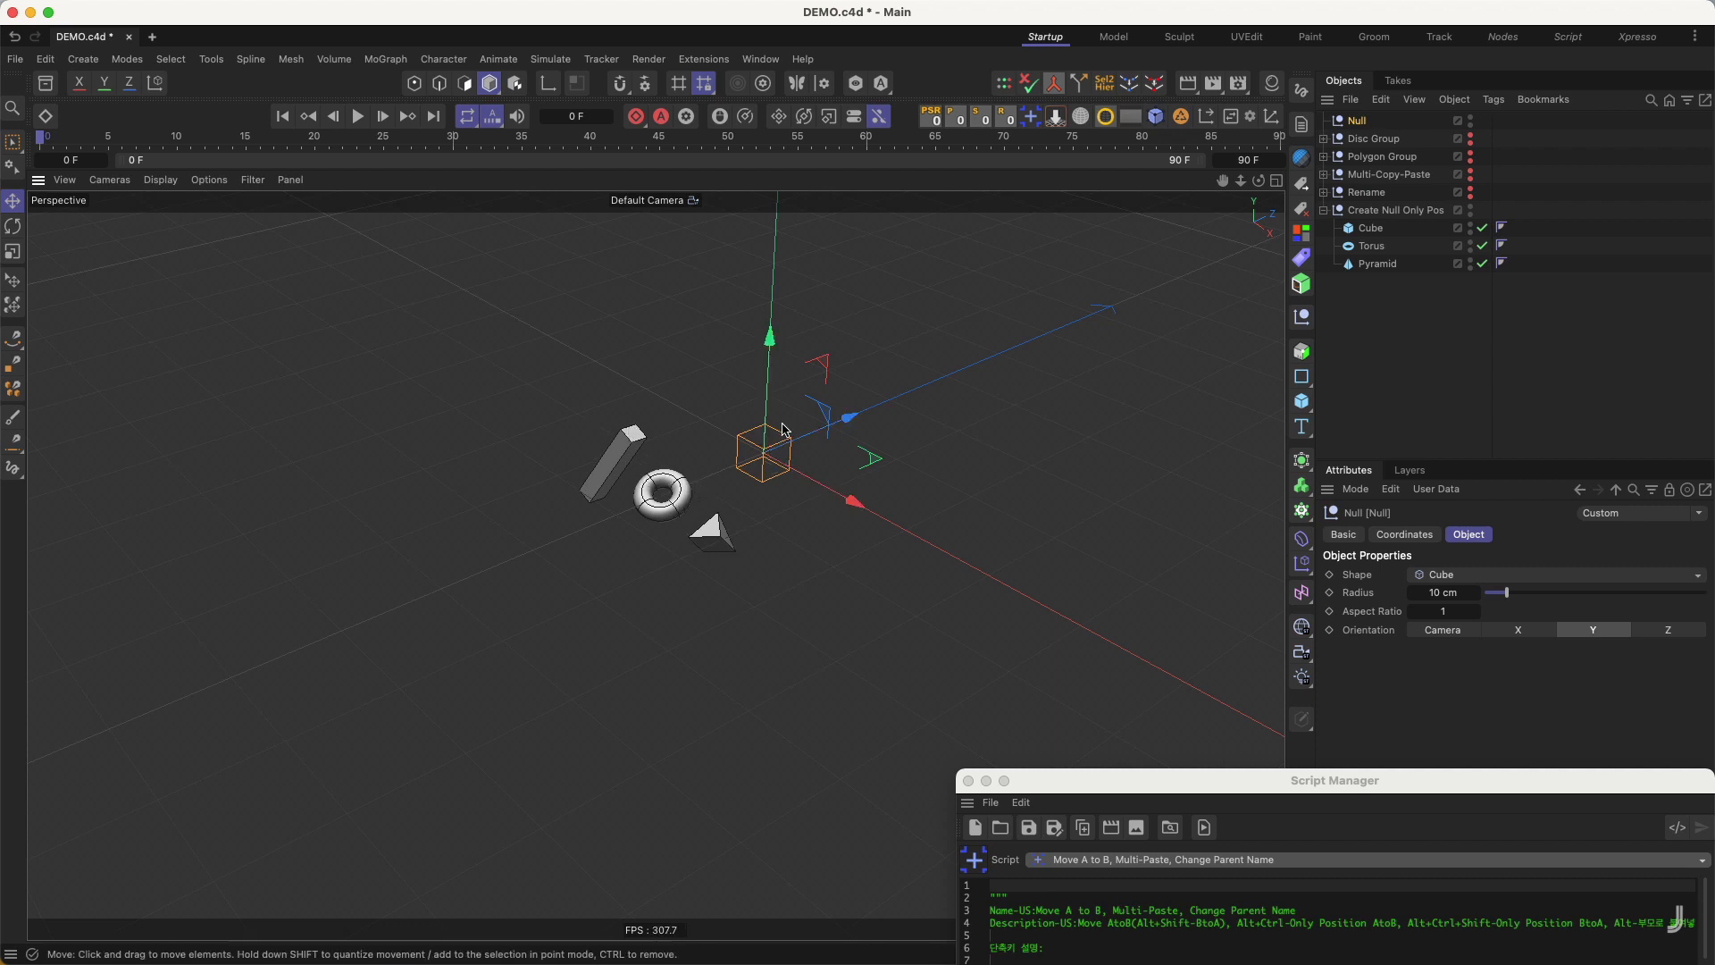
pyautogui.keyDown('alt'); pyautogui.moveTo(701, 490); pyautogui.dragTo(752, 479); pyautogui.keyUp('alt')
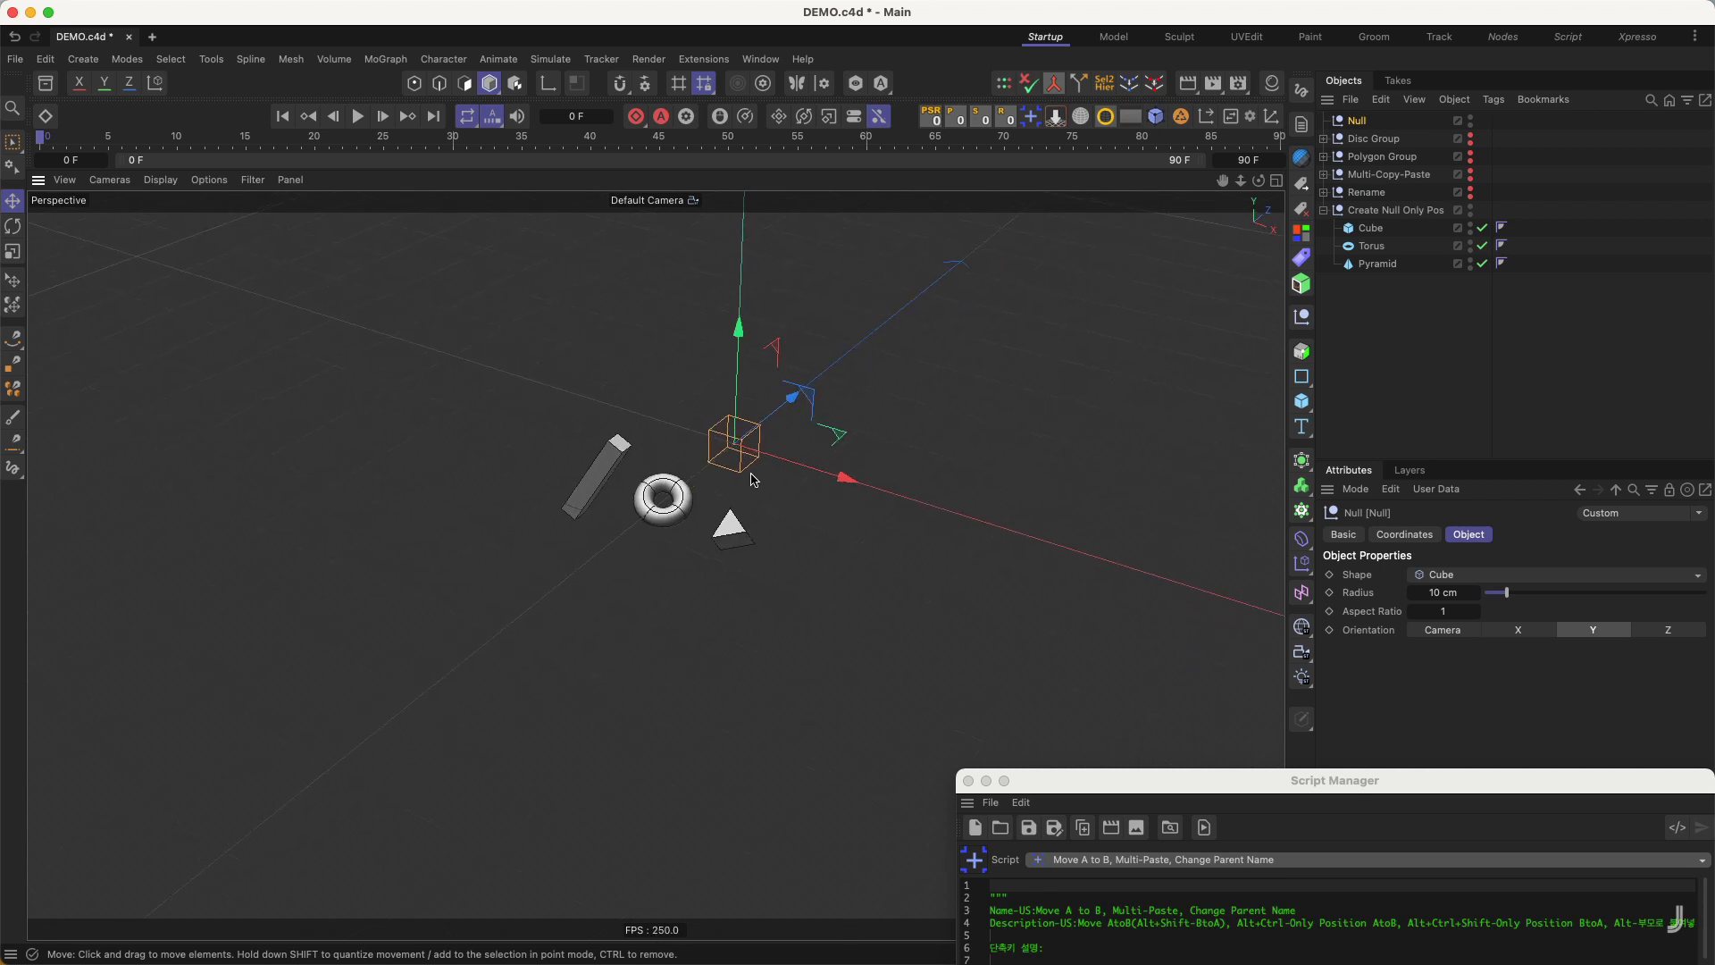
pyautogui.keyDown('alt'); pyautogui.moveTo(752, 478); pyautogui.dragTo(790, 484, button='middle'); pyautogui.keyUp('alt')
pyautogui.moveTo(1360, 123); pyautogui.dragTo(1368, 321)
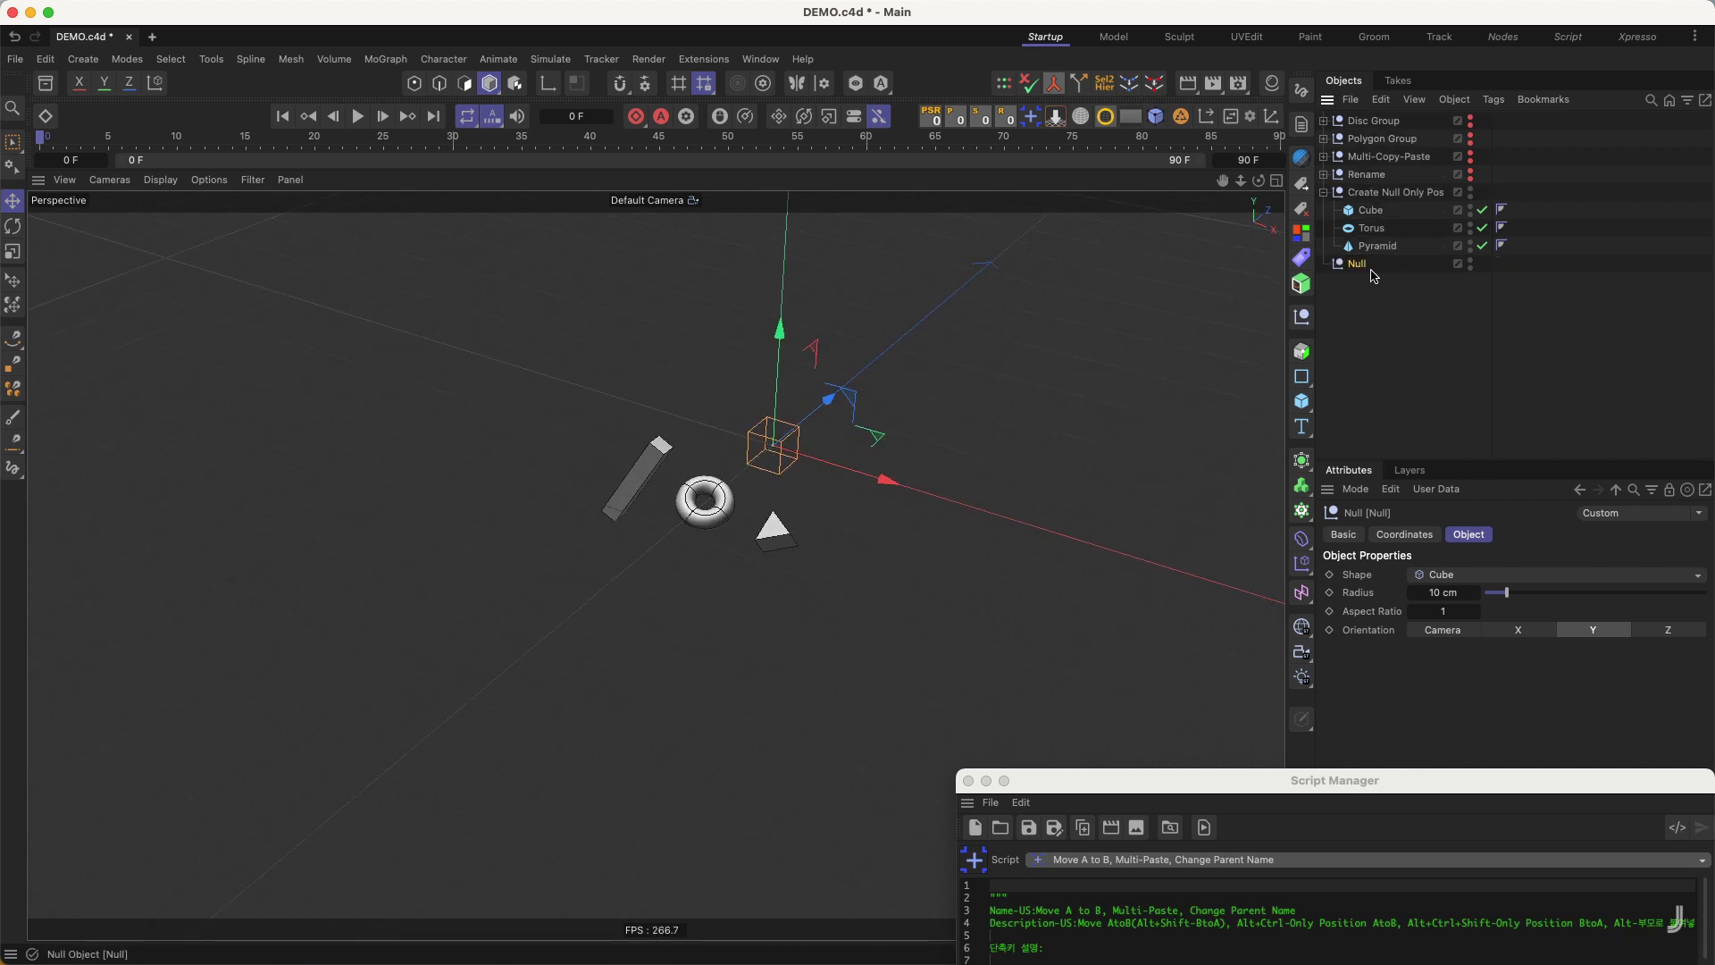
# - Make the Null a child of the Cube and show the Null's coordinates
pyautogui.click(1379, 214)
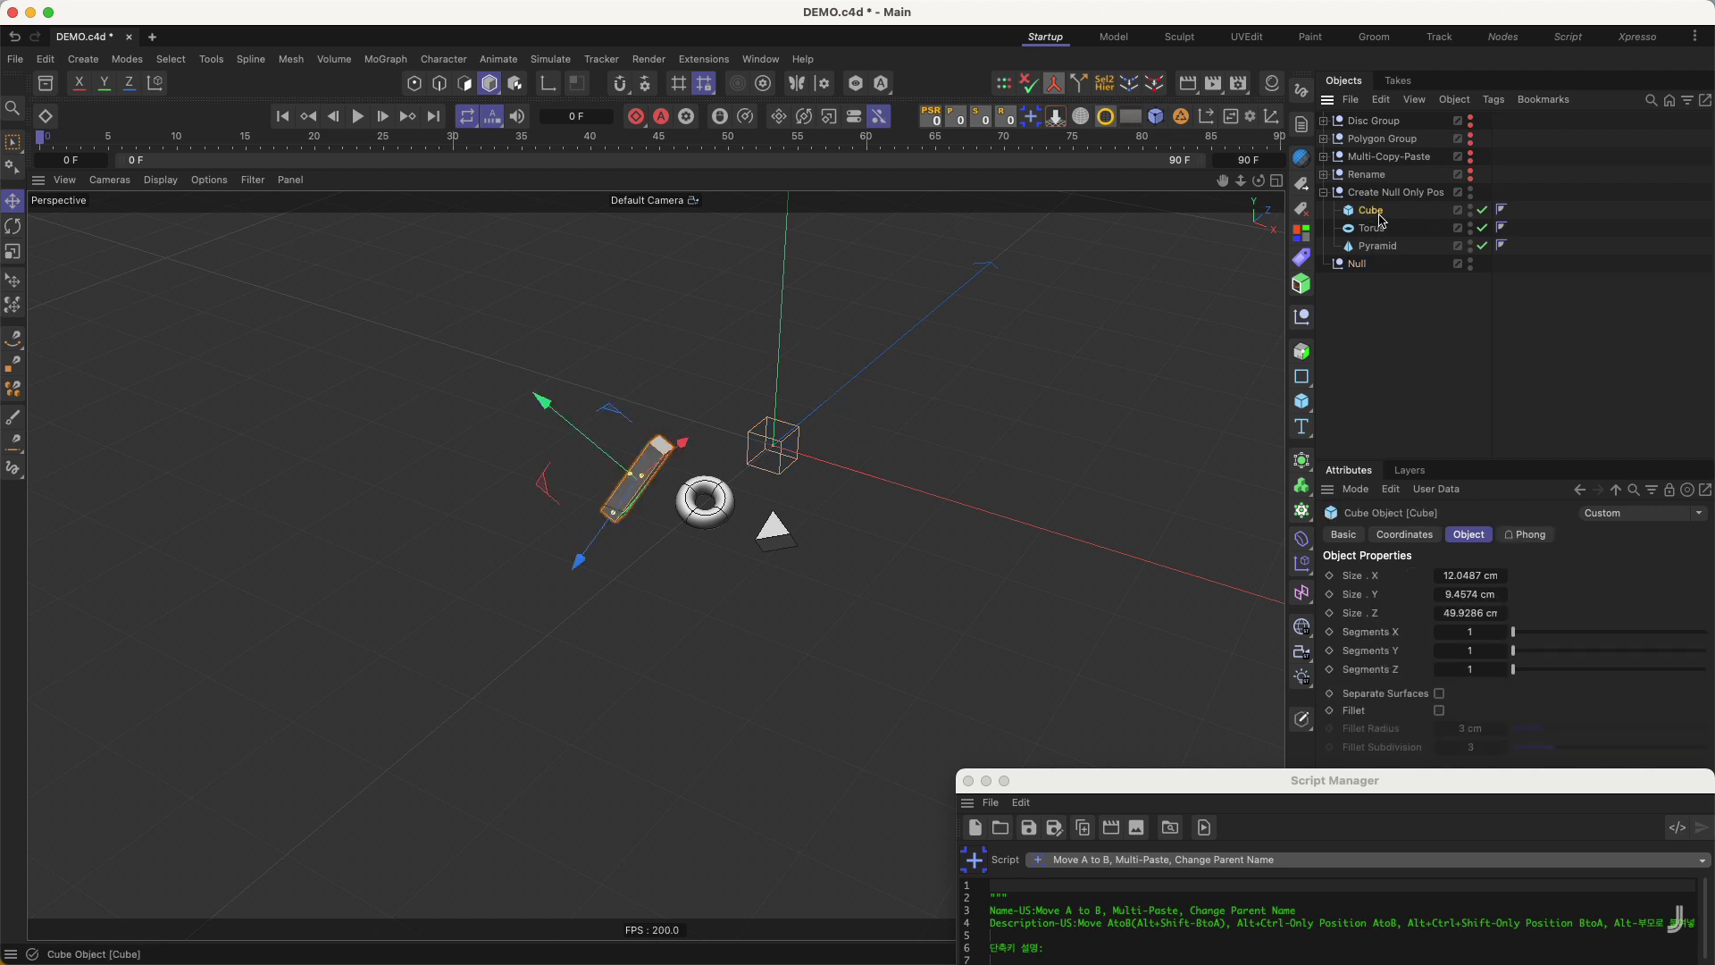
pyautogui.moveTo(1357, 262); pyautogui.dragTo(1377, 218)
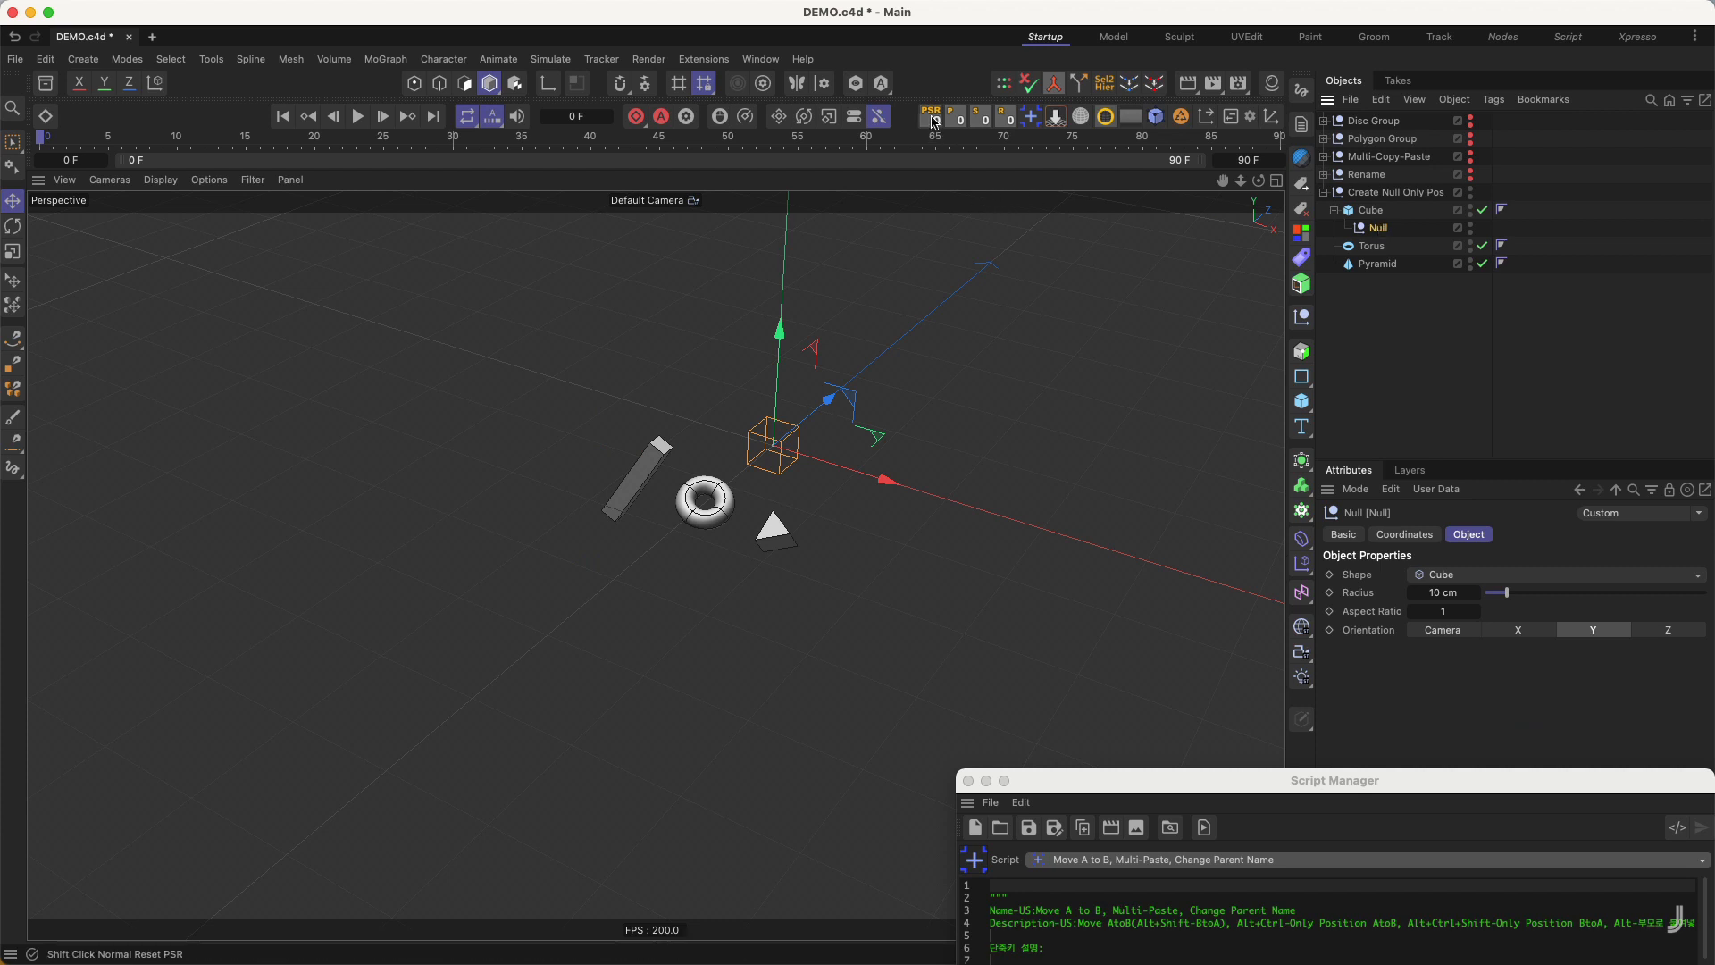
pyautogui.click(1423, 534)
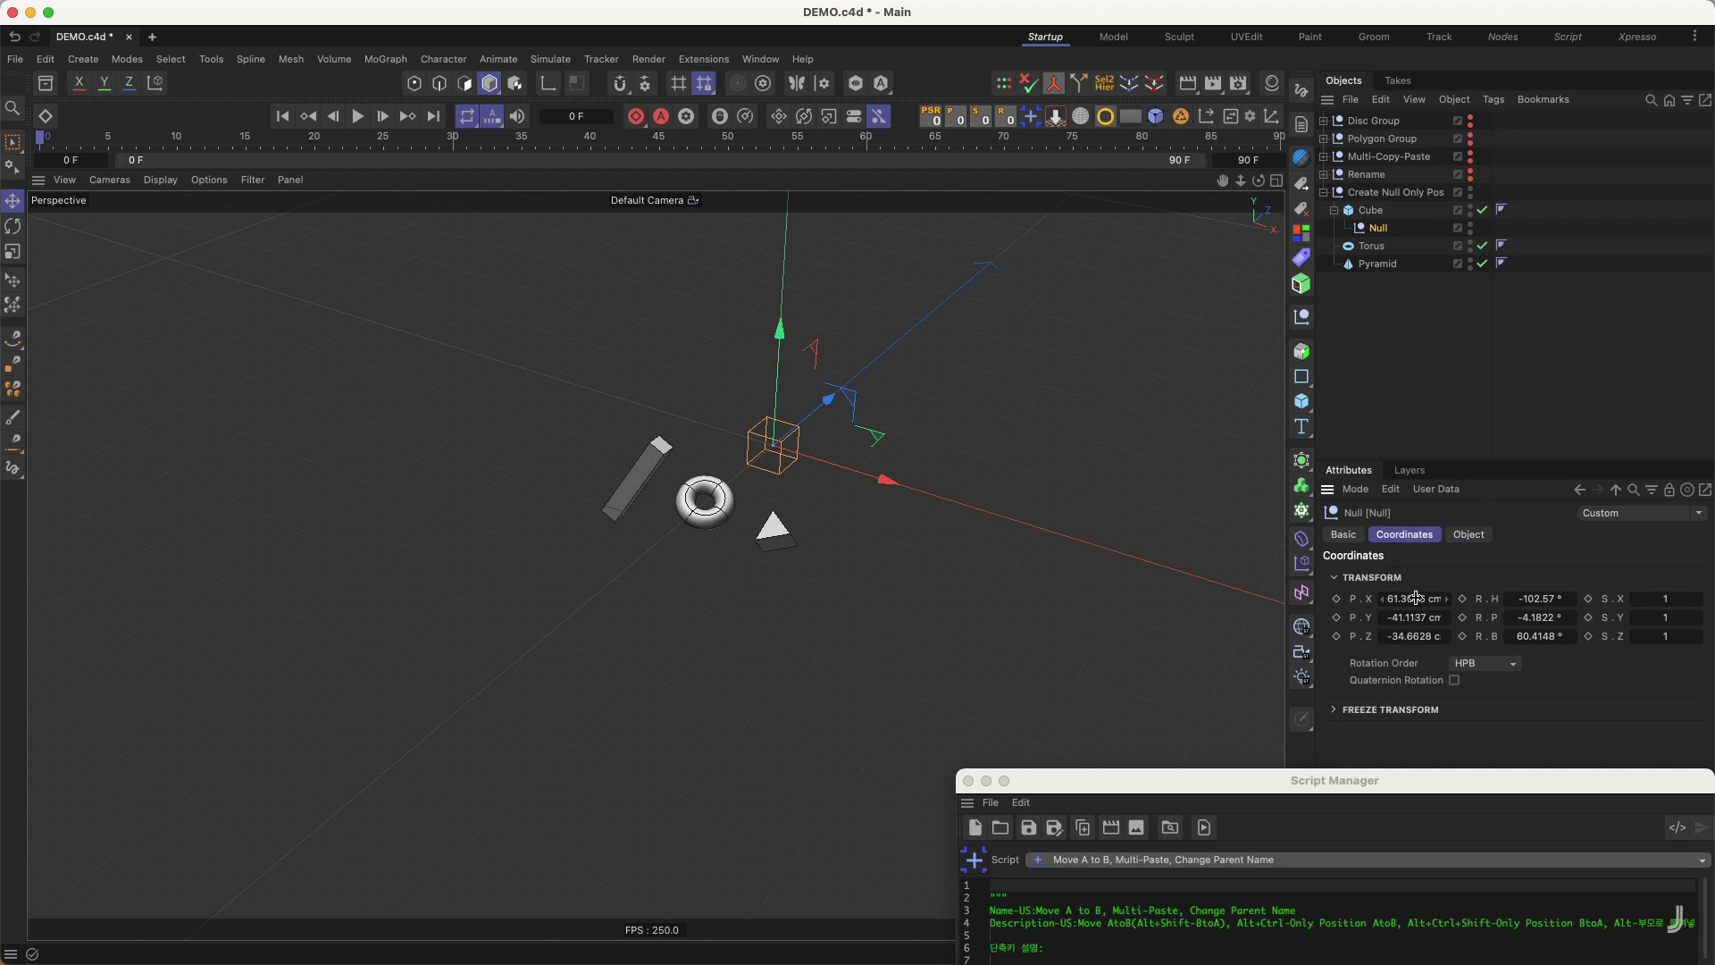
# - Set the Null's X, Y and Z position to 0 cm, and swap the hierarchy so the Null is the Cube's parent
pyautogui.click(1415, 599)
pyautogui.write('0')
pyautogui.click(1431, 622)
pyautogui.write('0')
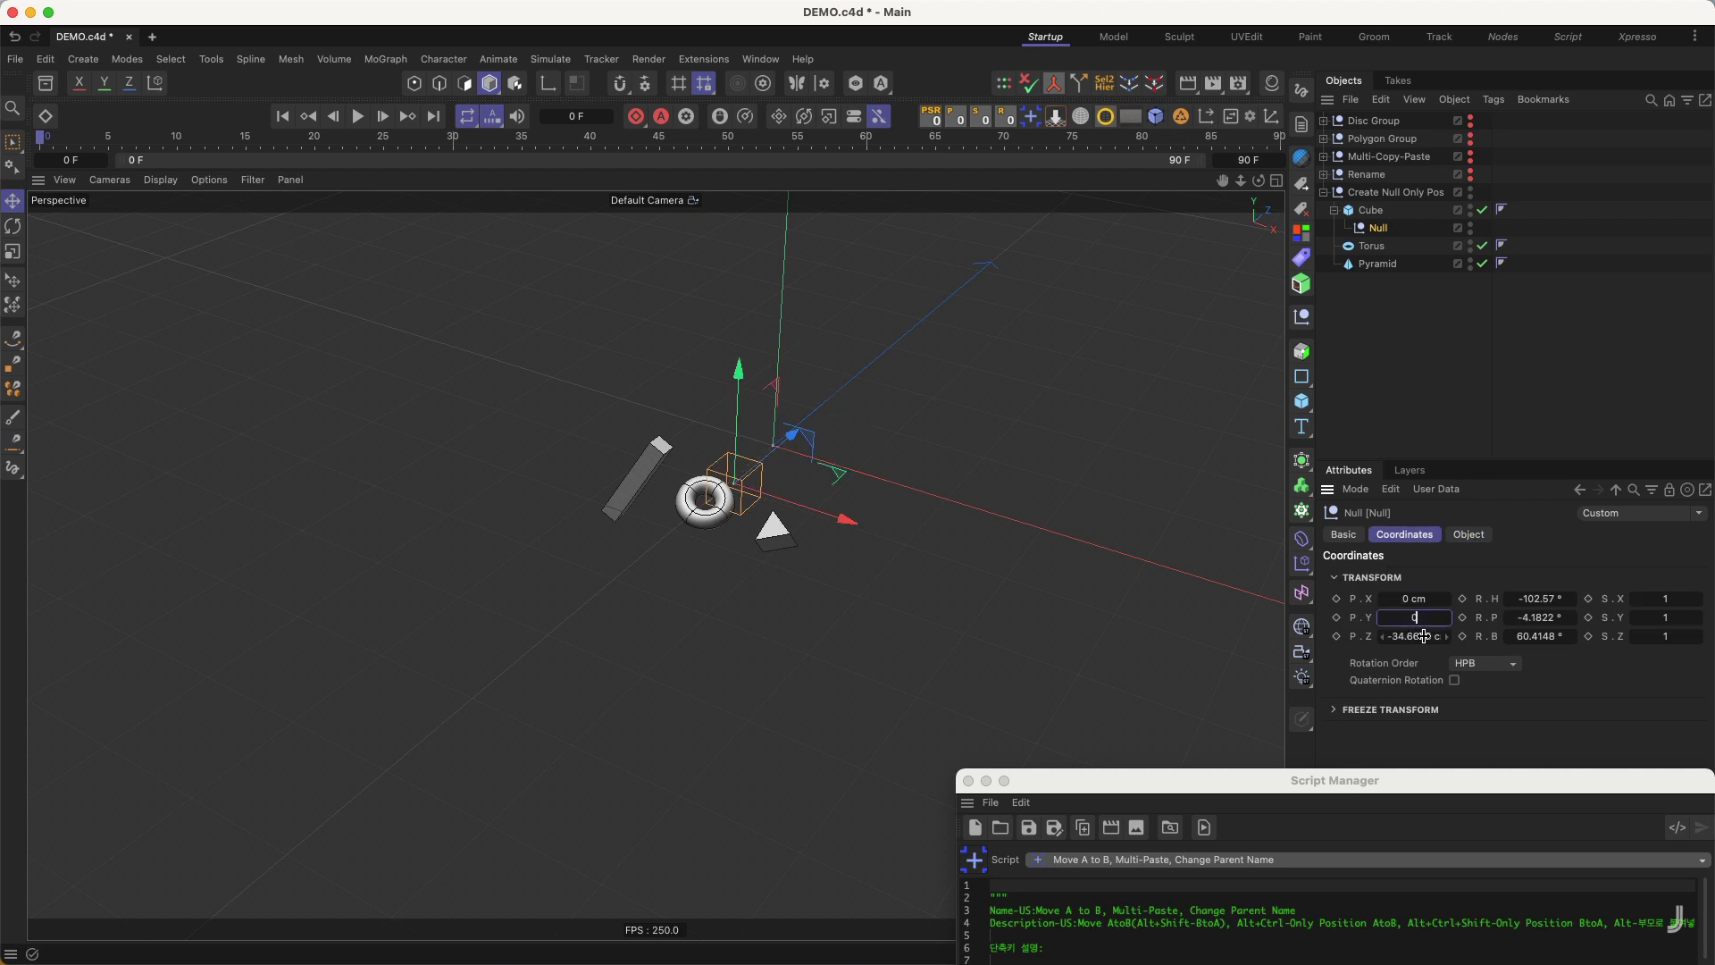
pyautogui.click(1425, 641)
pyautogui.write('0')
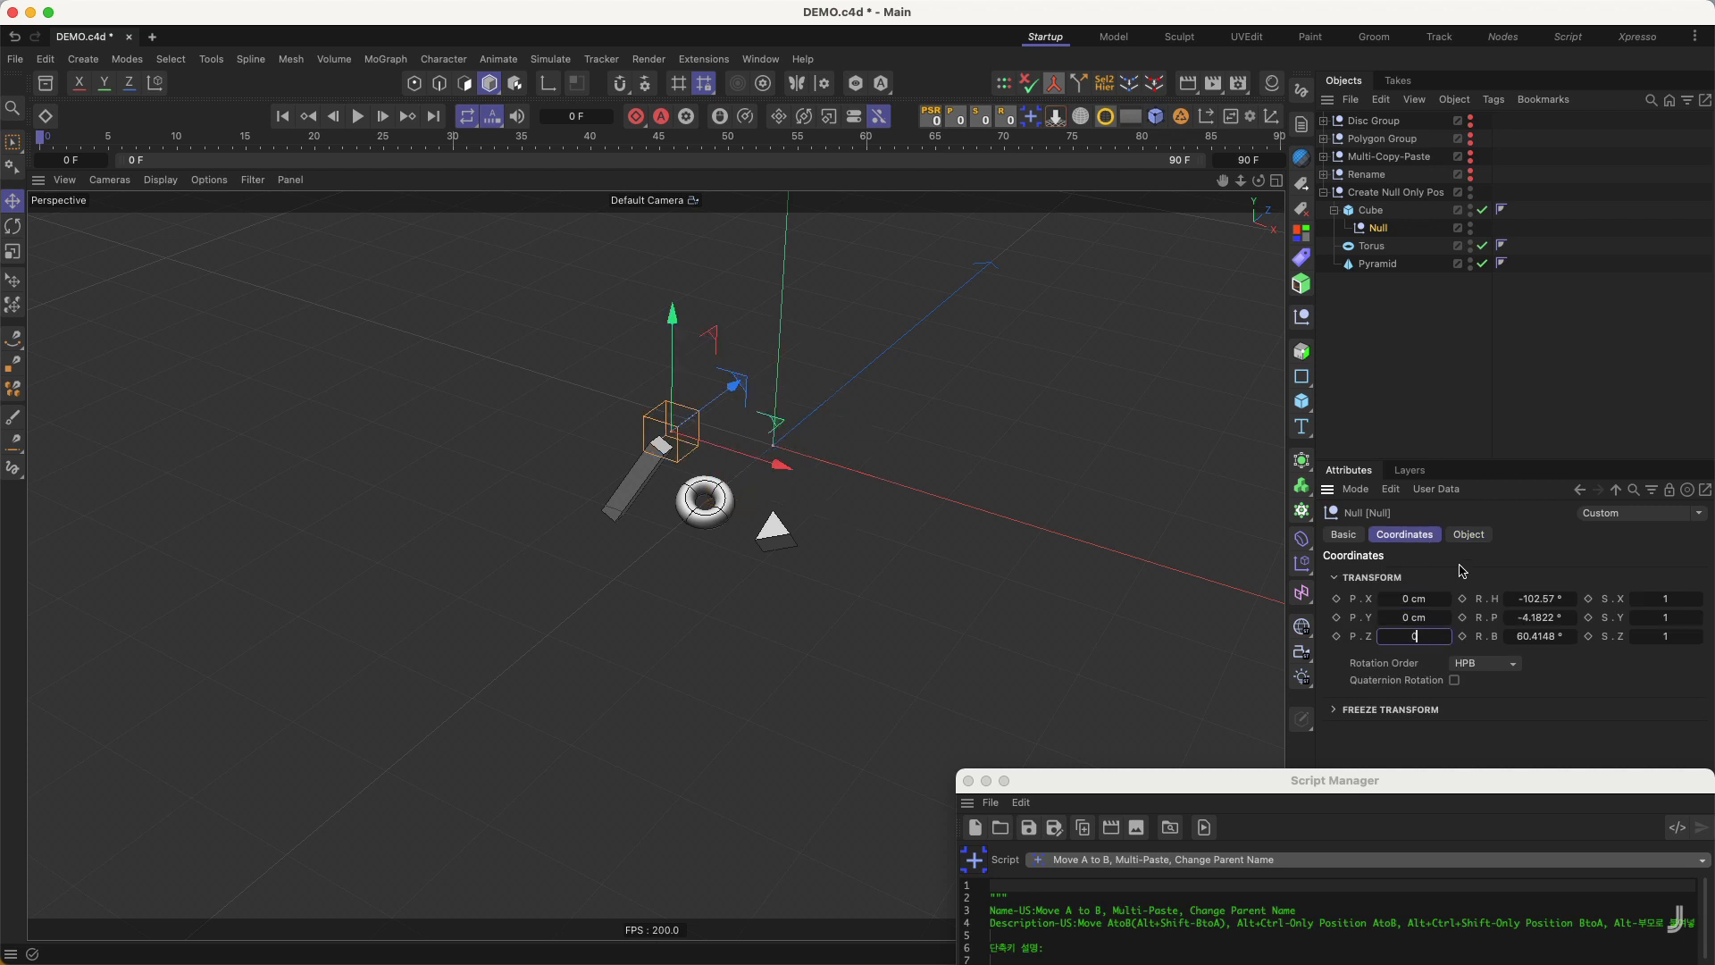
pyautogui.press('Return')
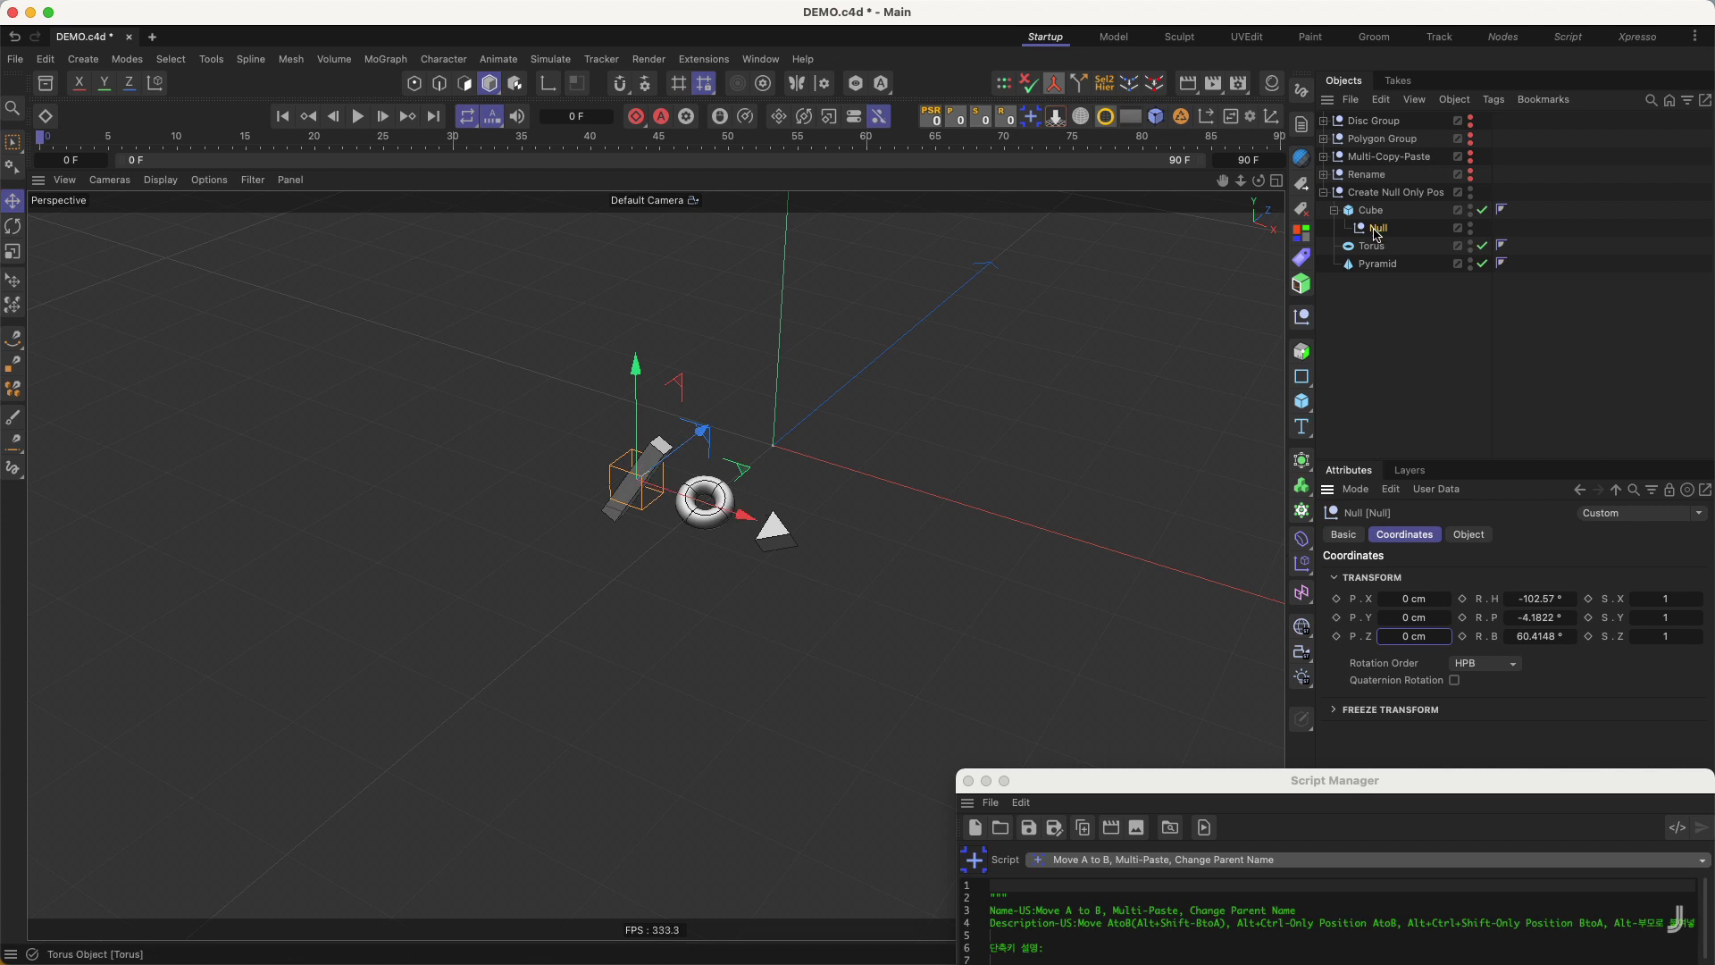
pyautogui.moveTo(1381, 230); pyautogui.dragTo(1381, 210)
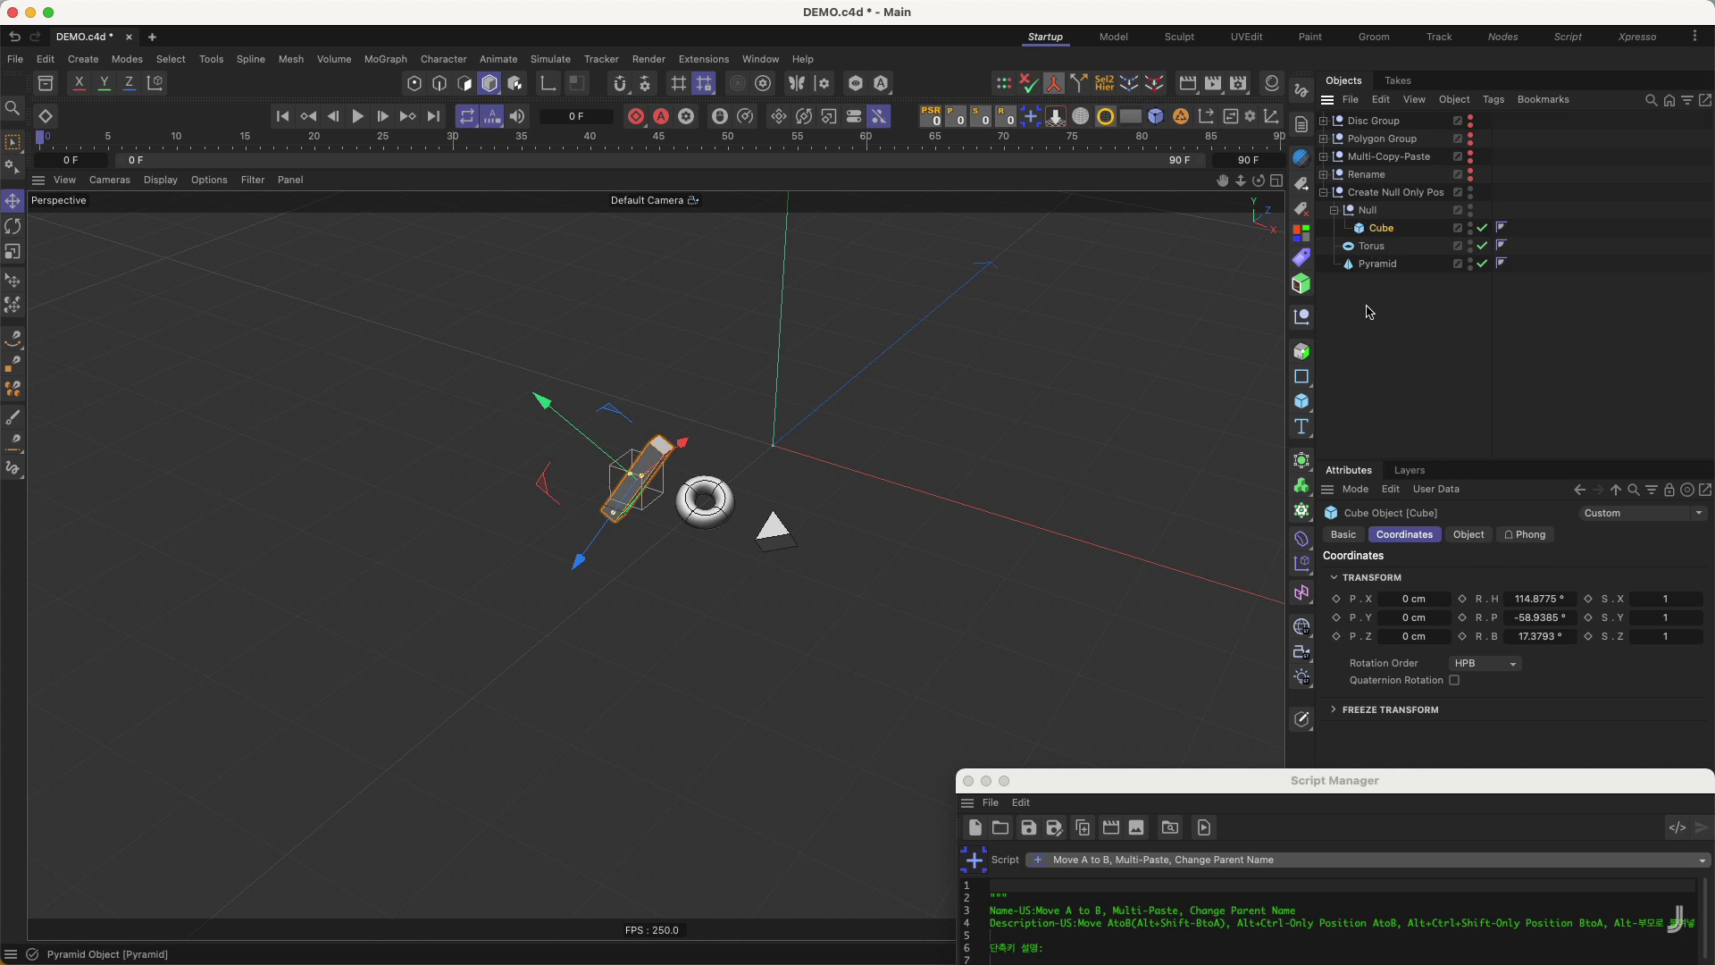
# - Take the Cube back out of the Null and delete the Null
pyautogui.moveTo(1382, 229); pyautogui.dragTo(1384, 203)
pyautogui.click(1379, 231)
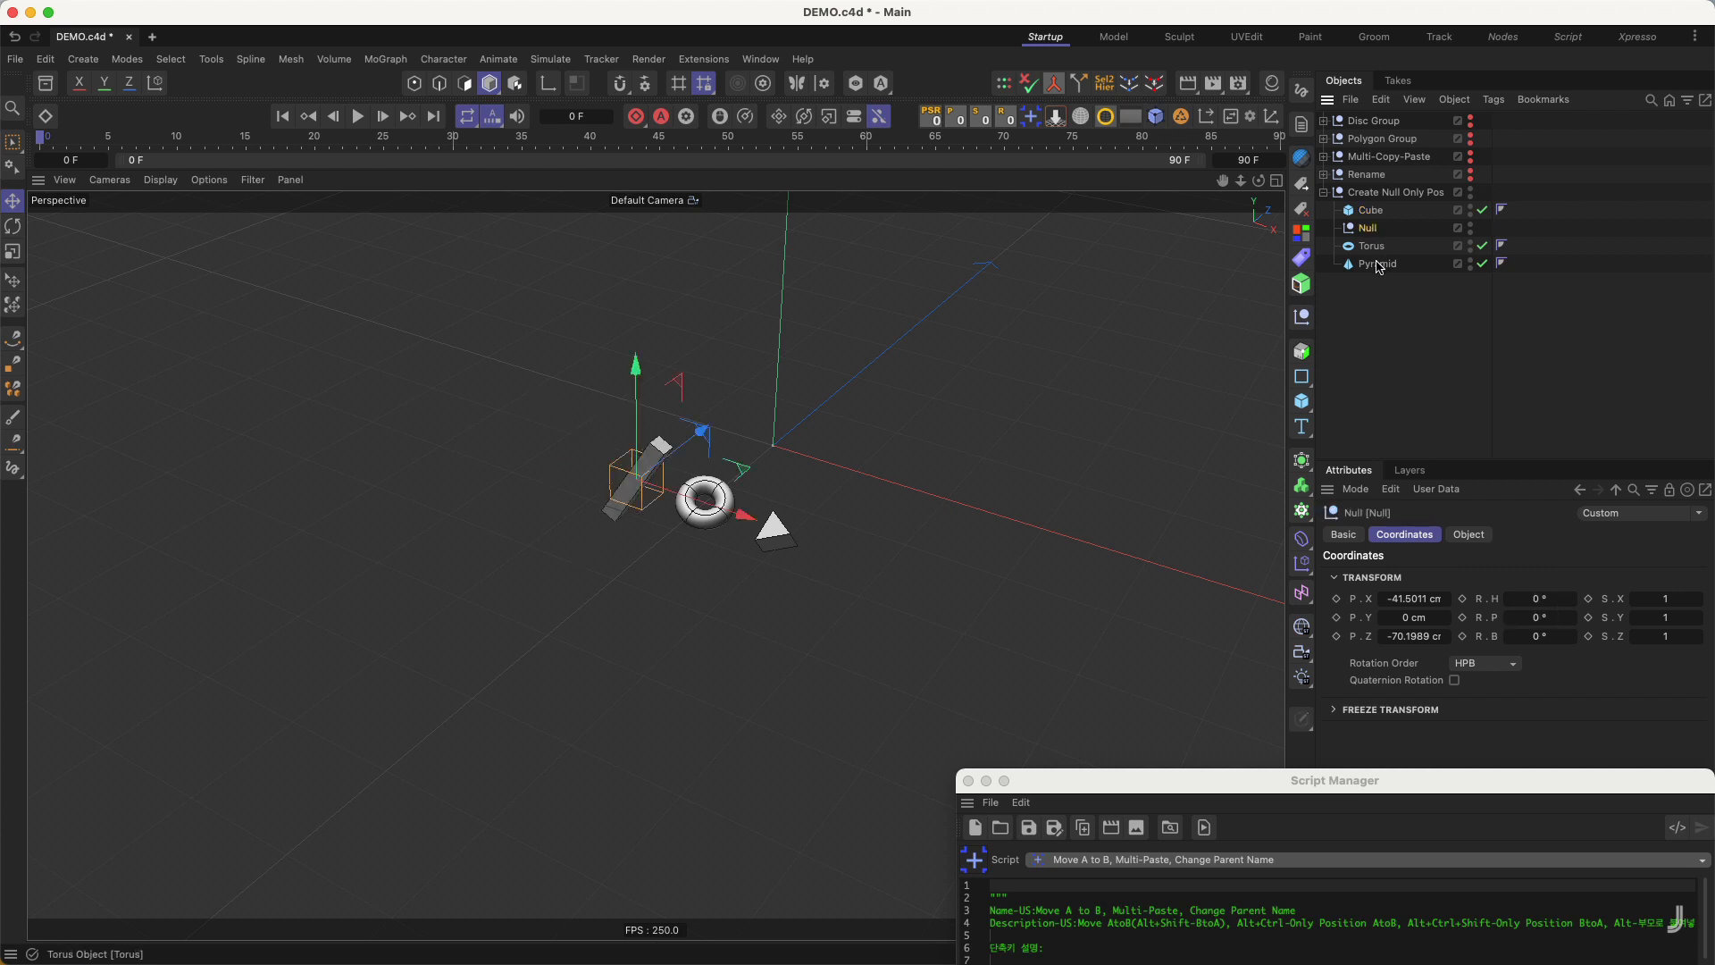
pyautogui.press('Delete')
pyautogui.moveTo(1387, 246); pyautogui.dragTo(1346, 208)
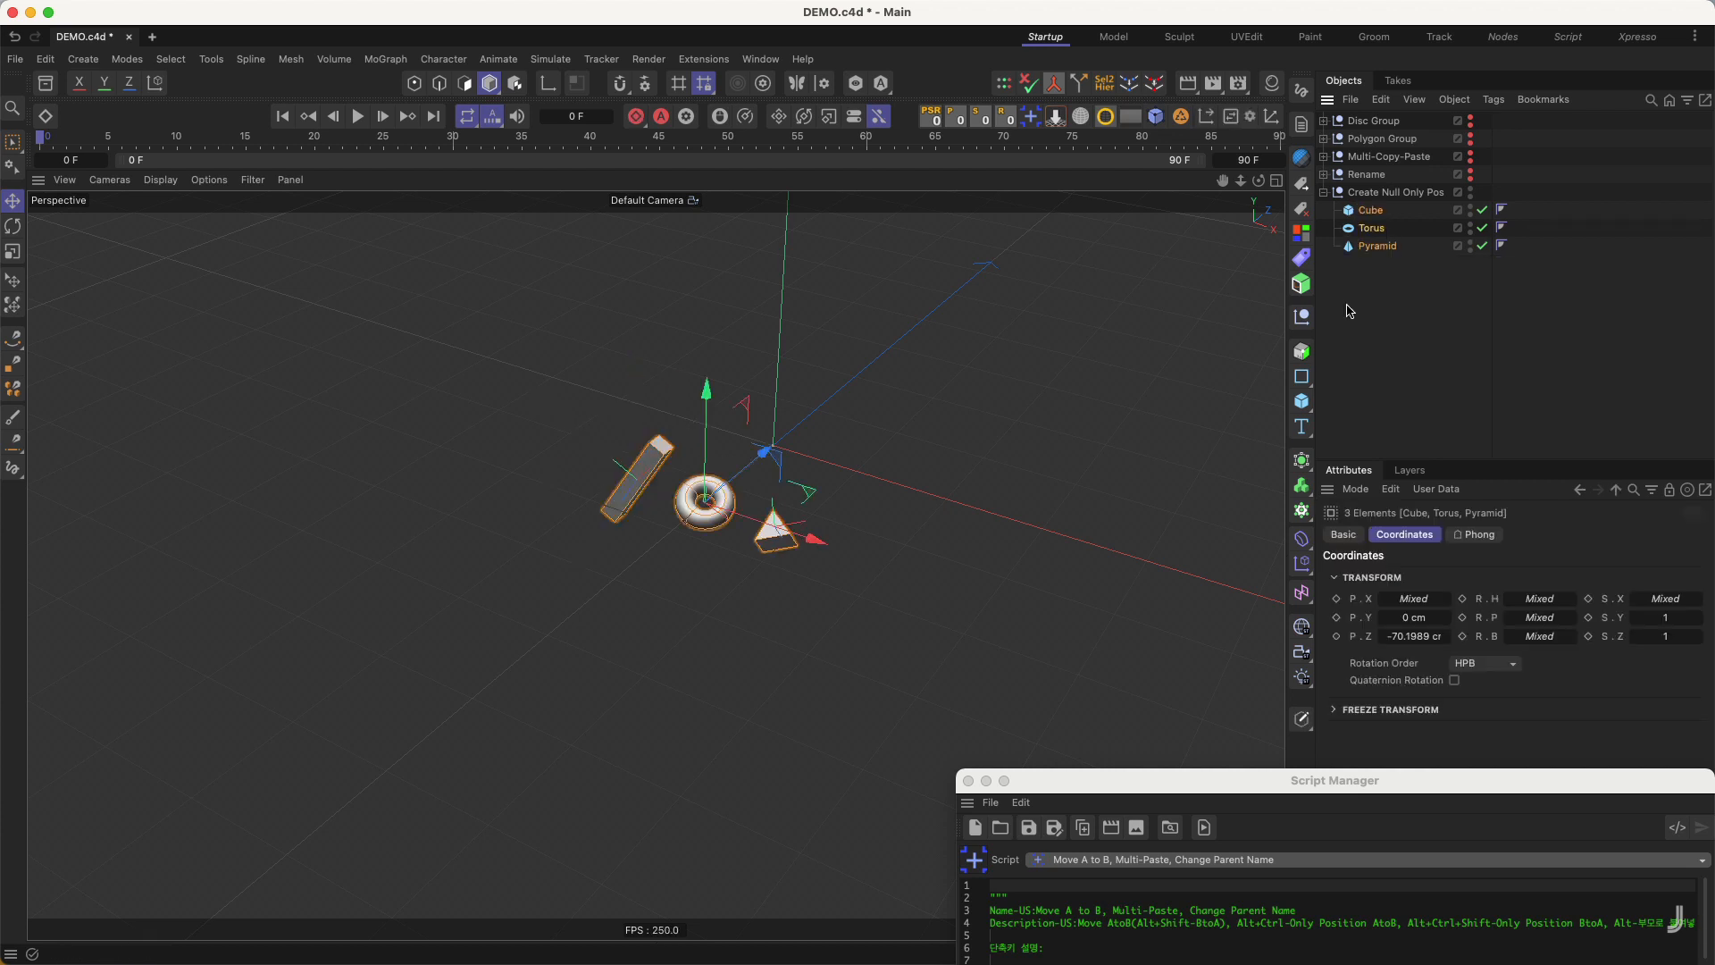
pyautogui.click(1379, 273)
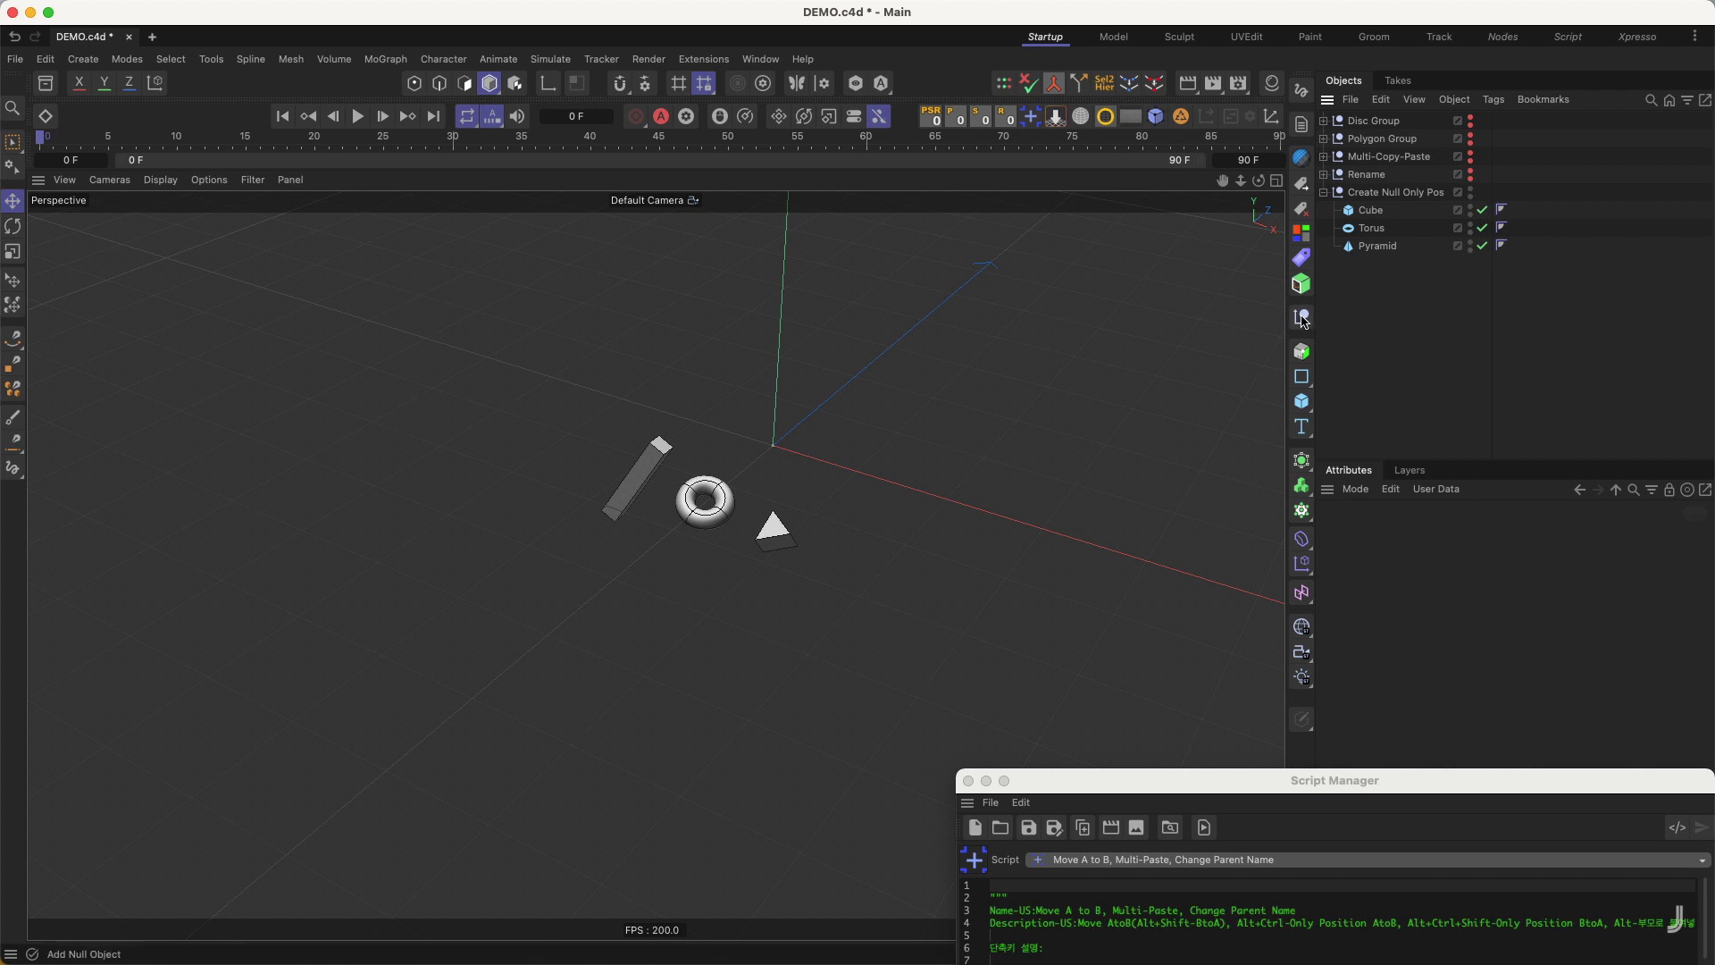
# - Create a Null as the first child of the Create Null Only Pos group and set its display shape to Cube
pyautogui.click(1303, 318)
pyautogui.moveTo(1365, 121); pyautogui.dragTo(1375, 218)
pyautogui.click(1473, 535)
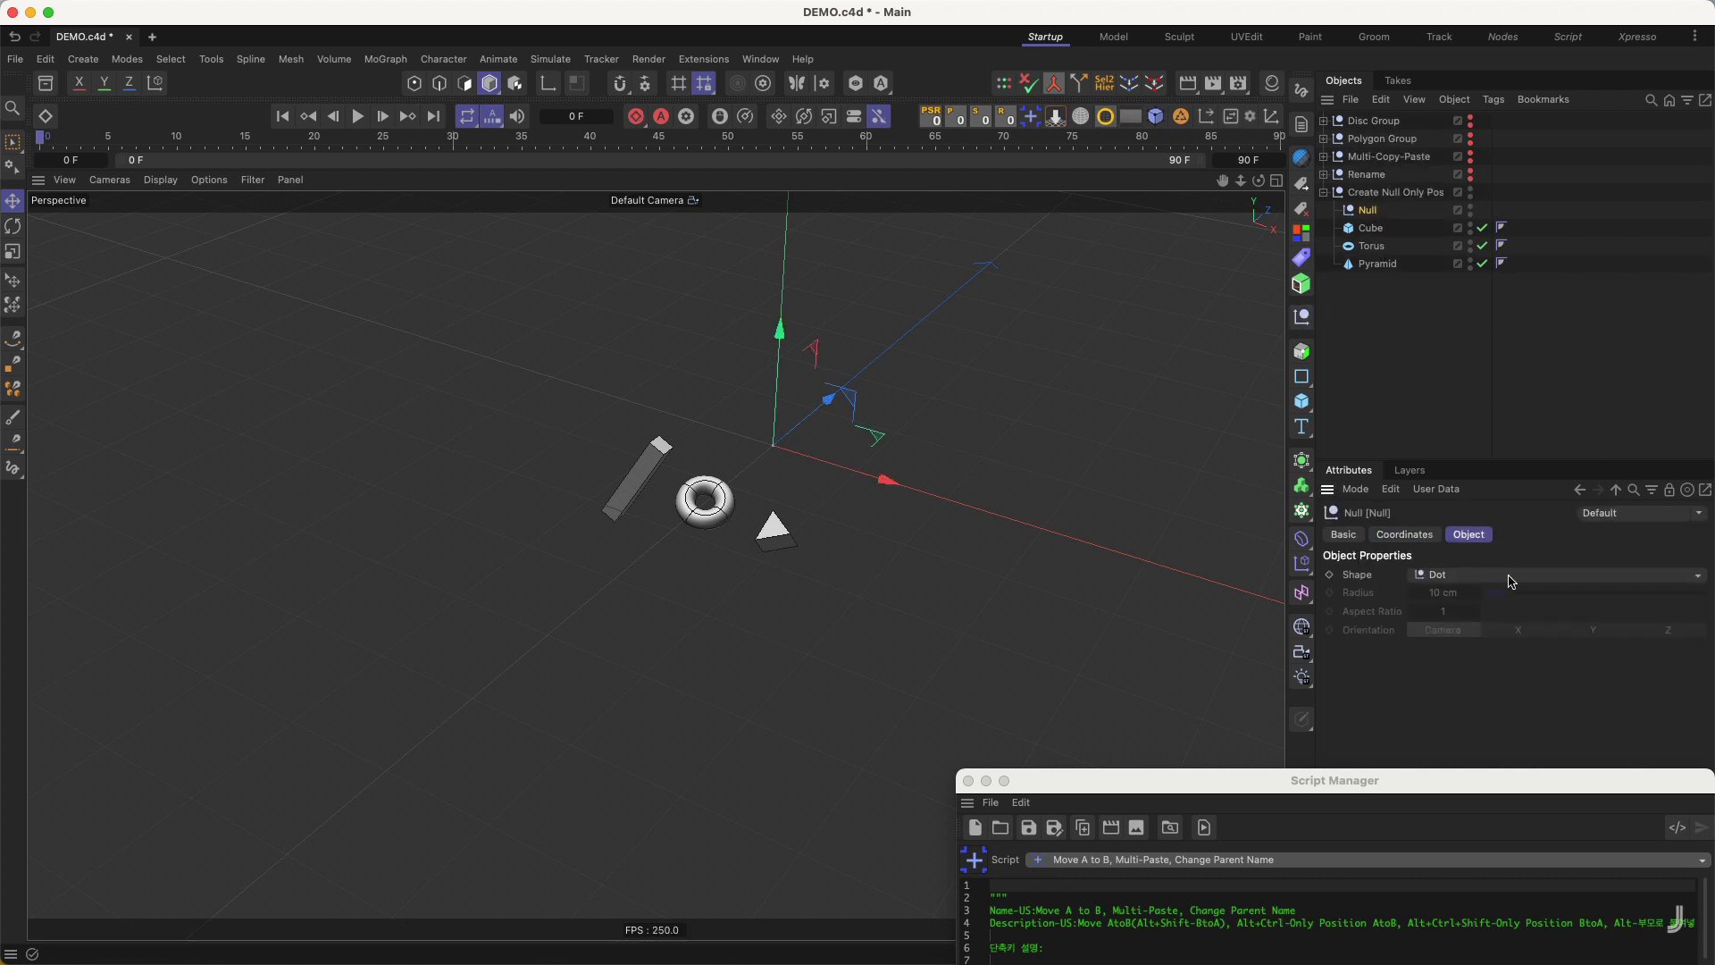
pyautogui.click(1499, 578)
pyautogui.click(1483, 818)
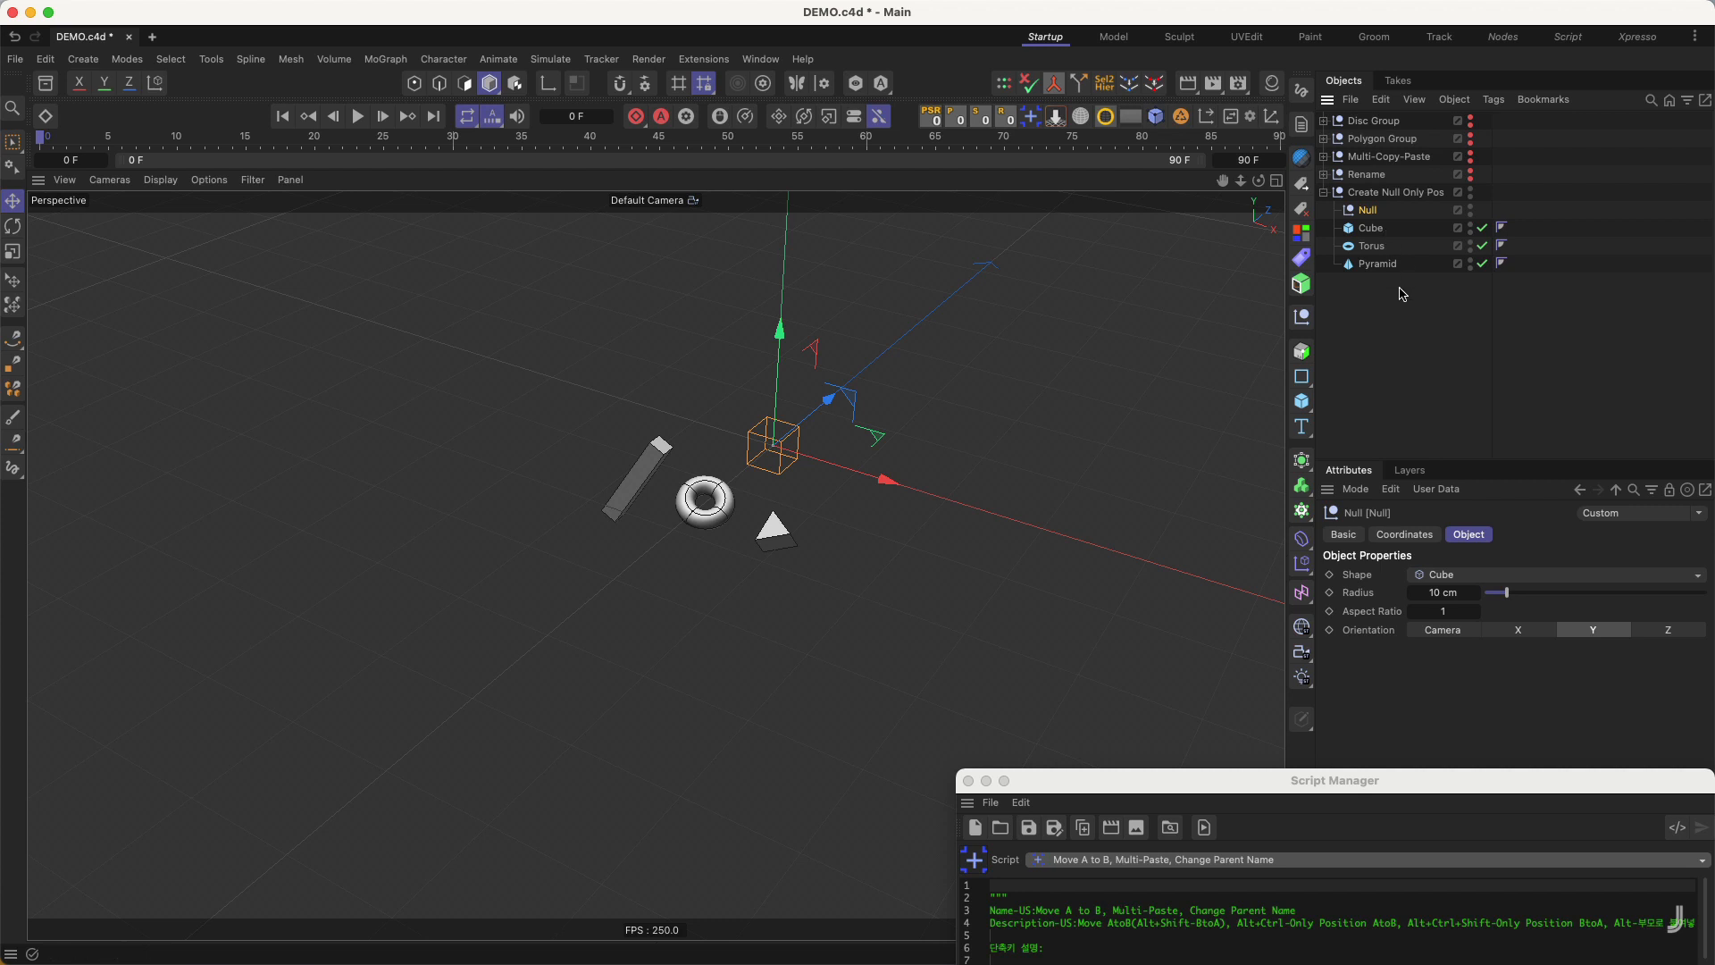
# - Use the script to paste the copied Null as parent of the Cube, Torus and Pyramid, and move each parent to its child's position
pyautogui.moveTo(1394, 222); pyautogui.dragTo(1367, 291)
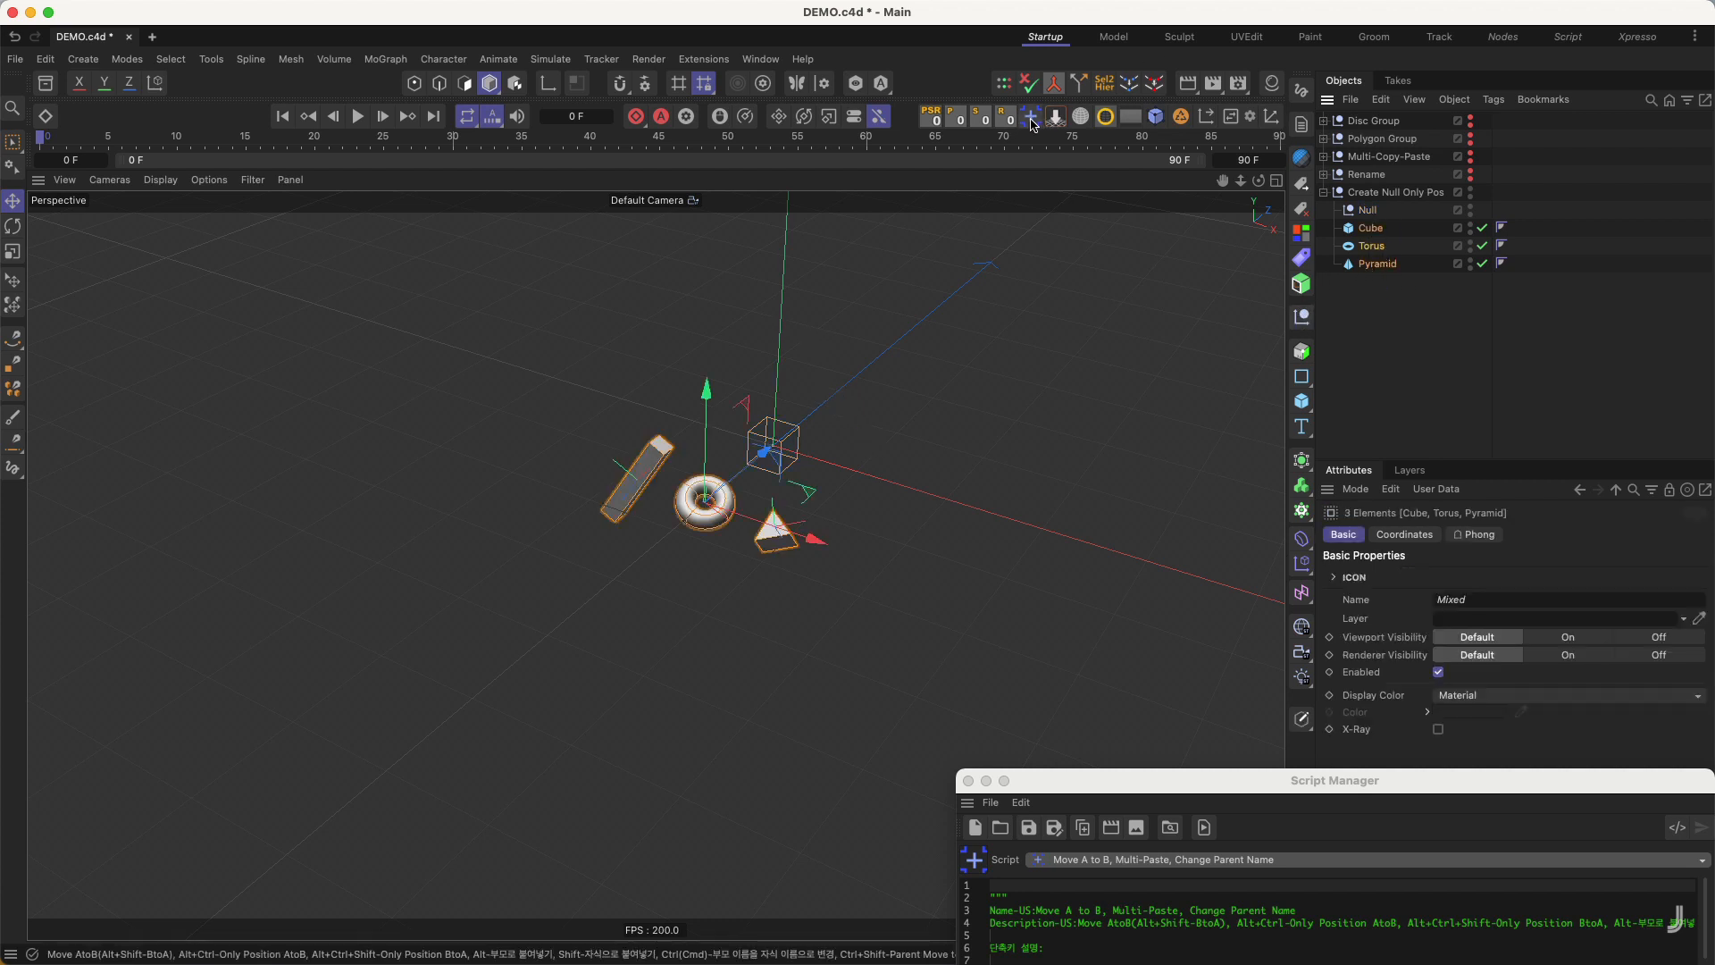
pyautogui.click(1031, 117)
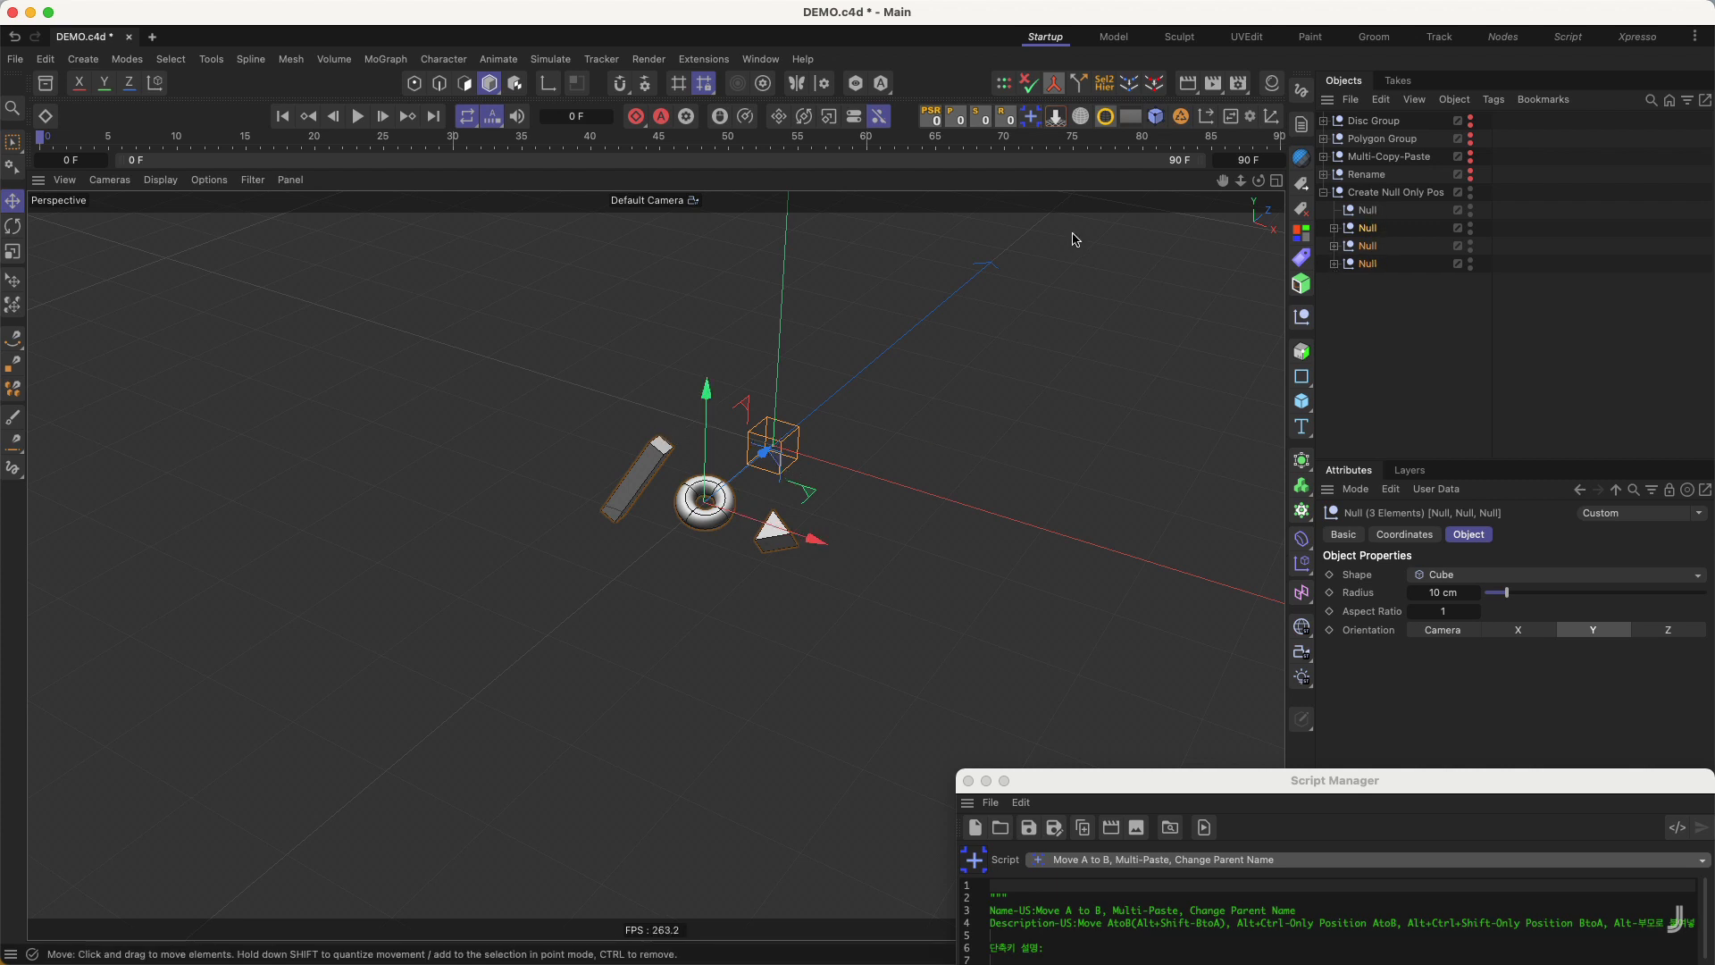
pyautogui.click(1030, 117)
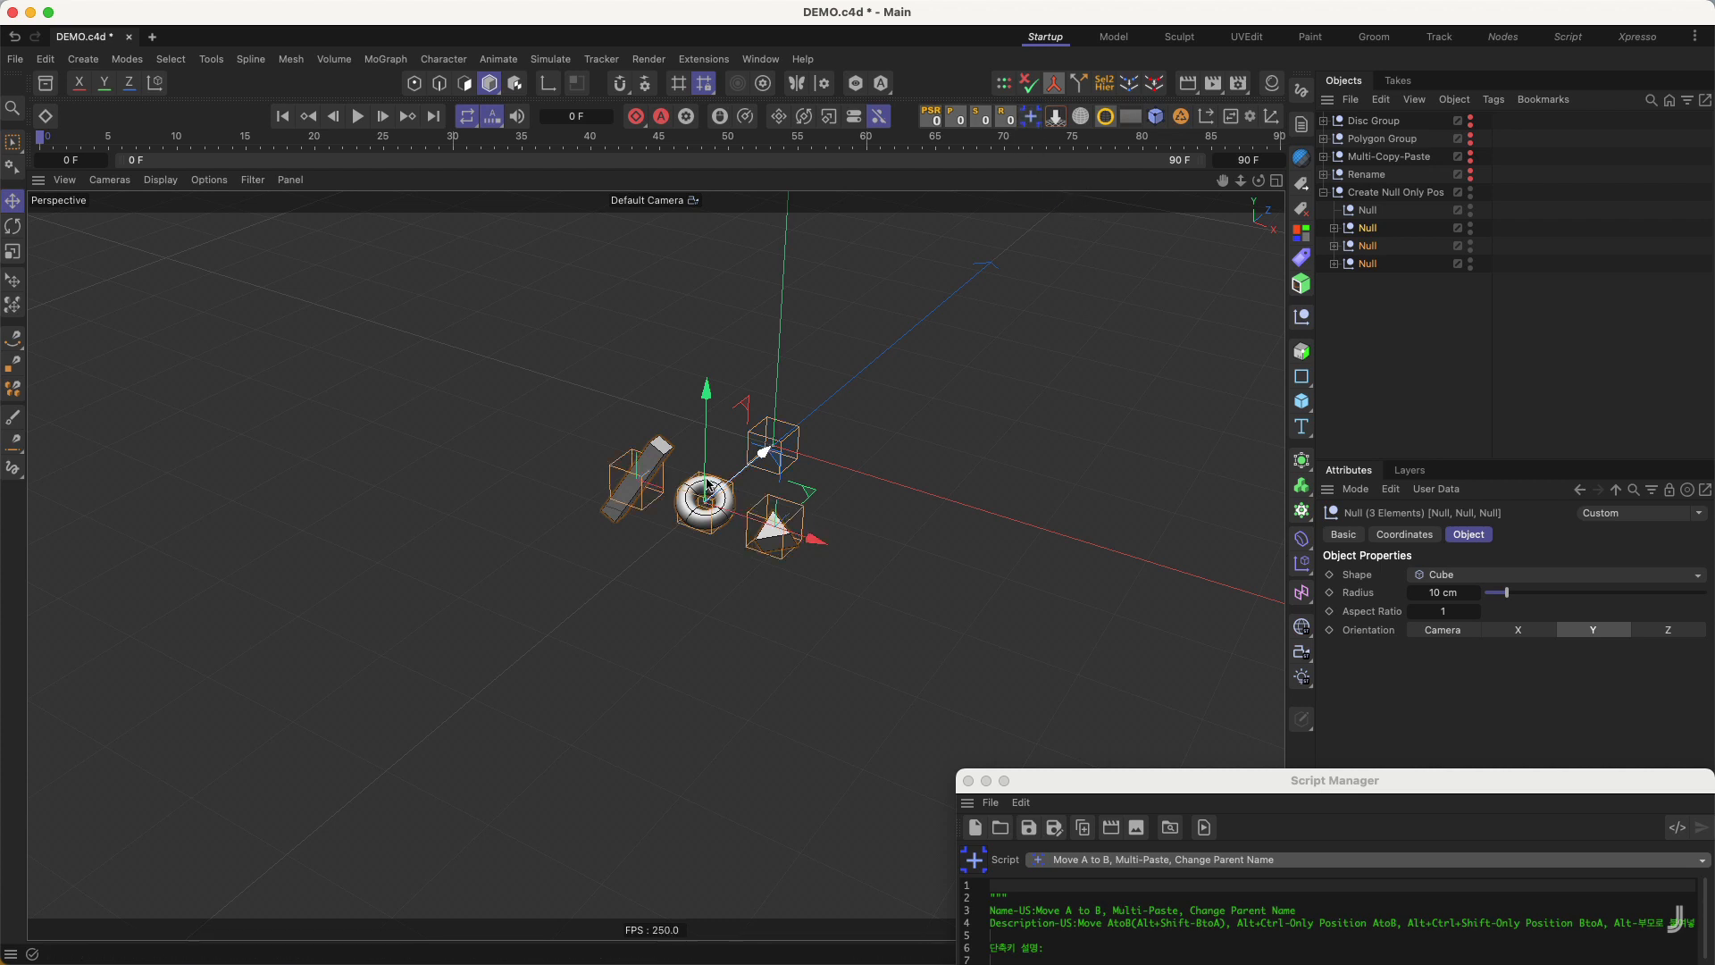
# - Expand the three new parent Nulls and select each in turn to examine its child and axis placement
pyautogui.click(1334, 228)
pyautogui.click(1334, 264)
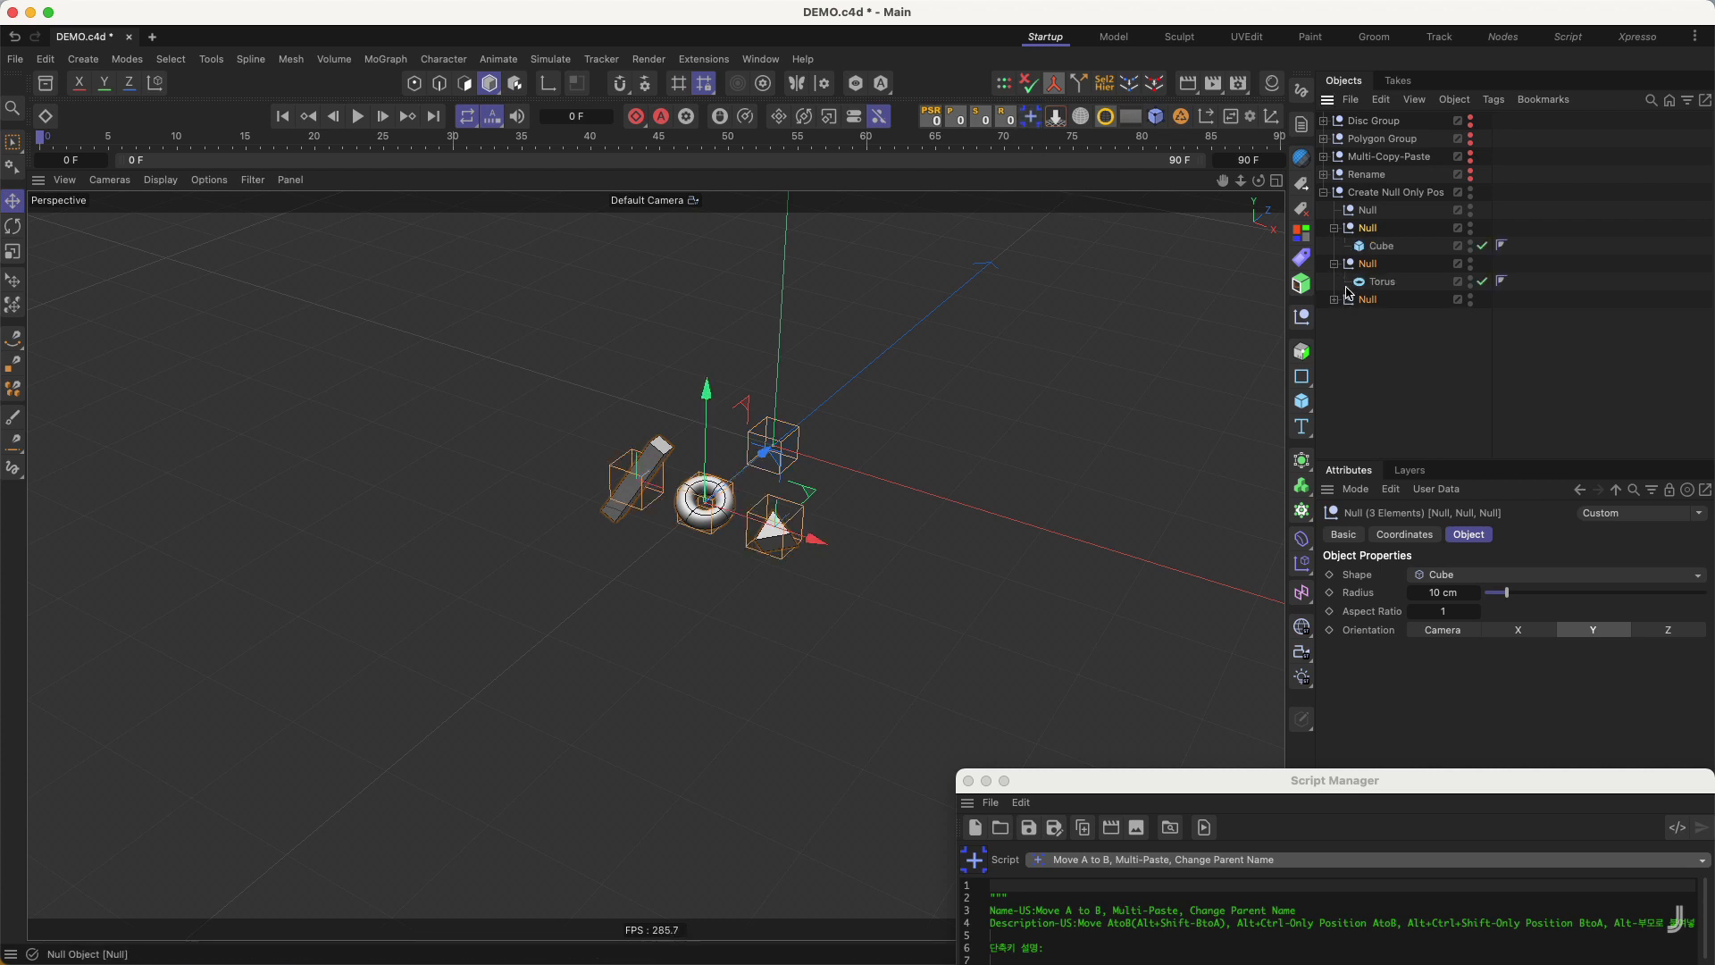
pyautogui.click(1334, 299)
pyautogui.click(1384, 367)
pyautogui.click(1376, 228)
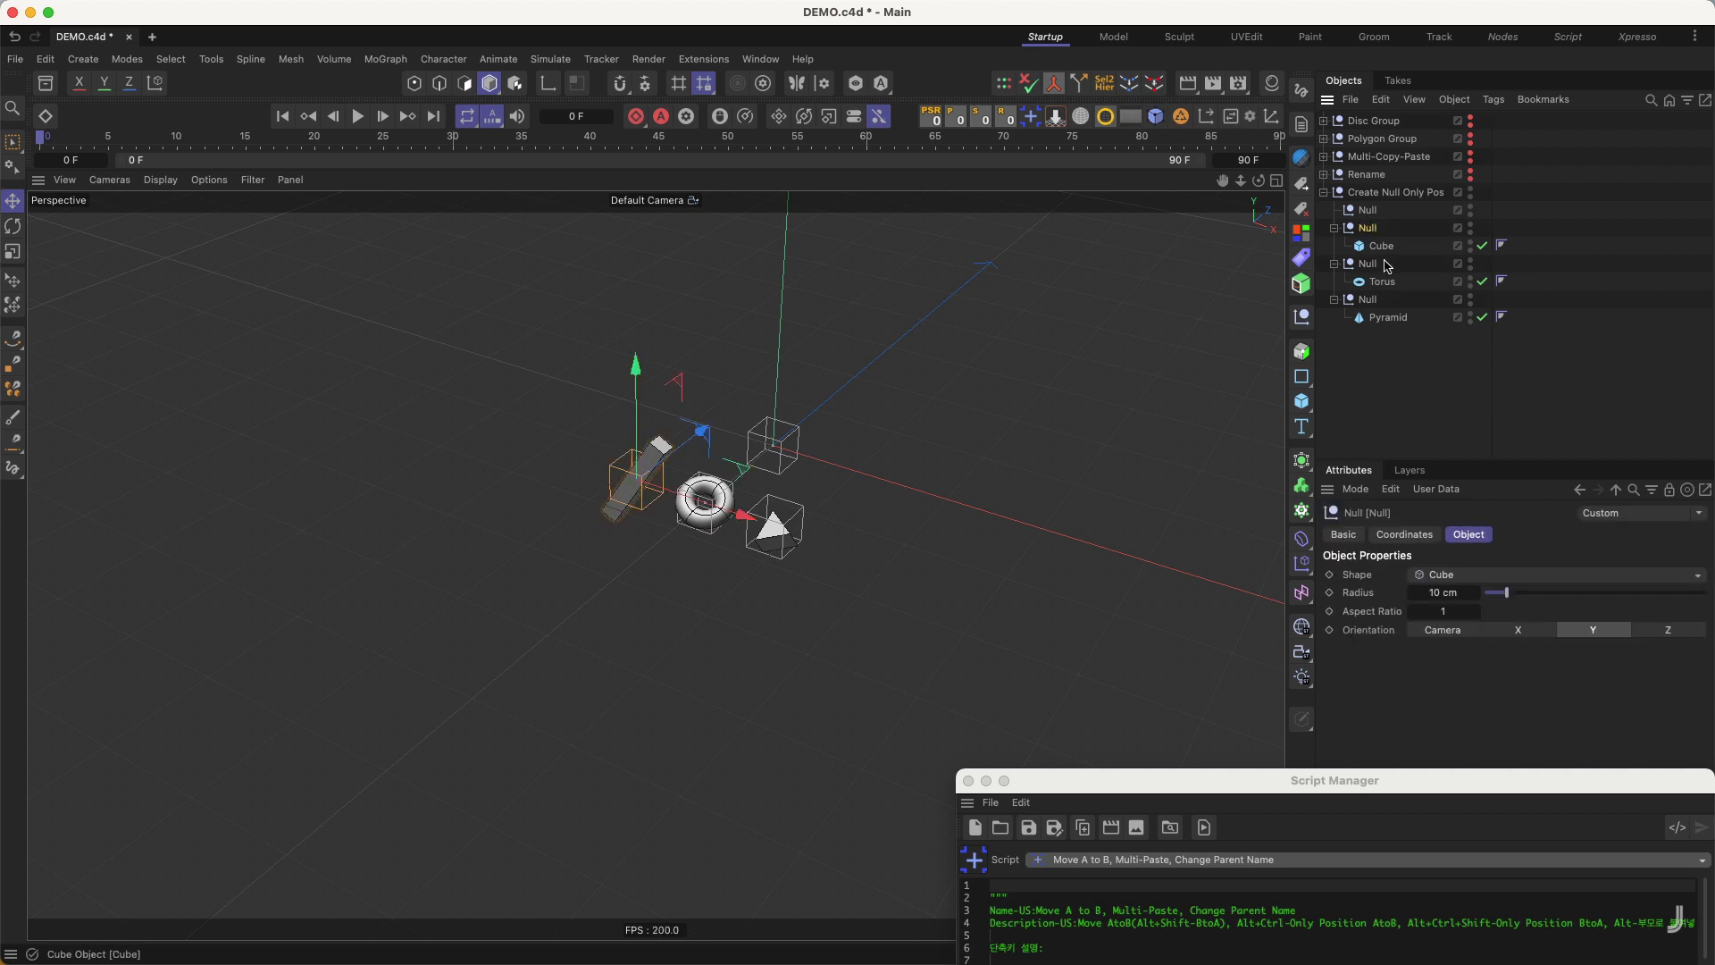
pyautogui.click(1380, 265)
pyautogui.click(1389, 301)
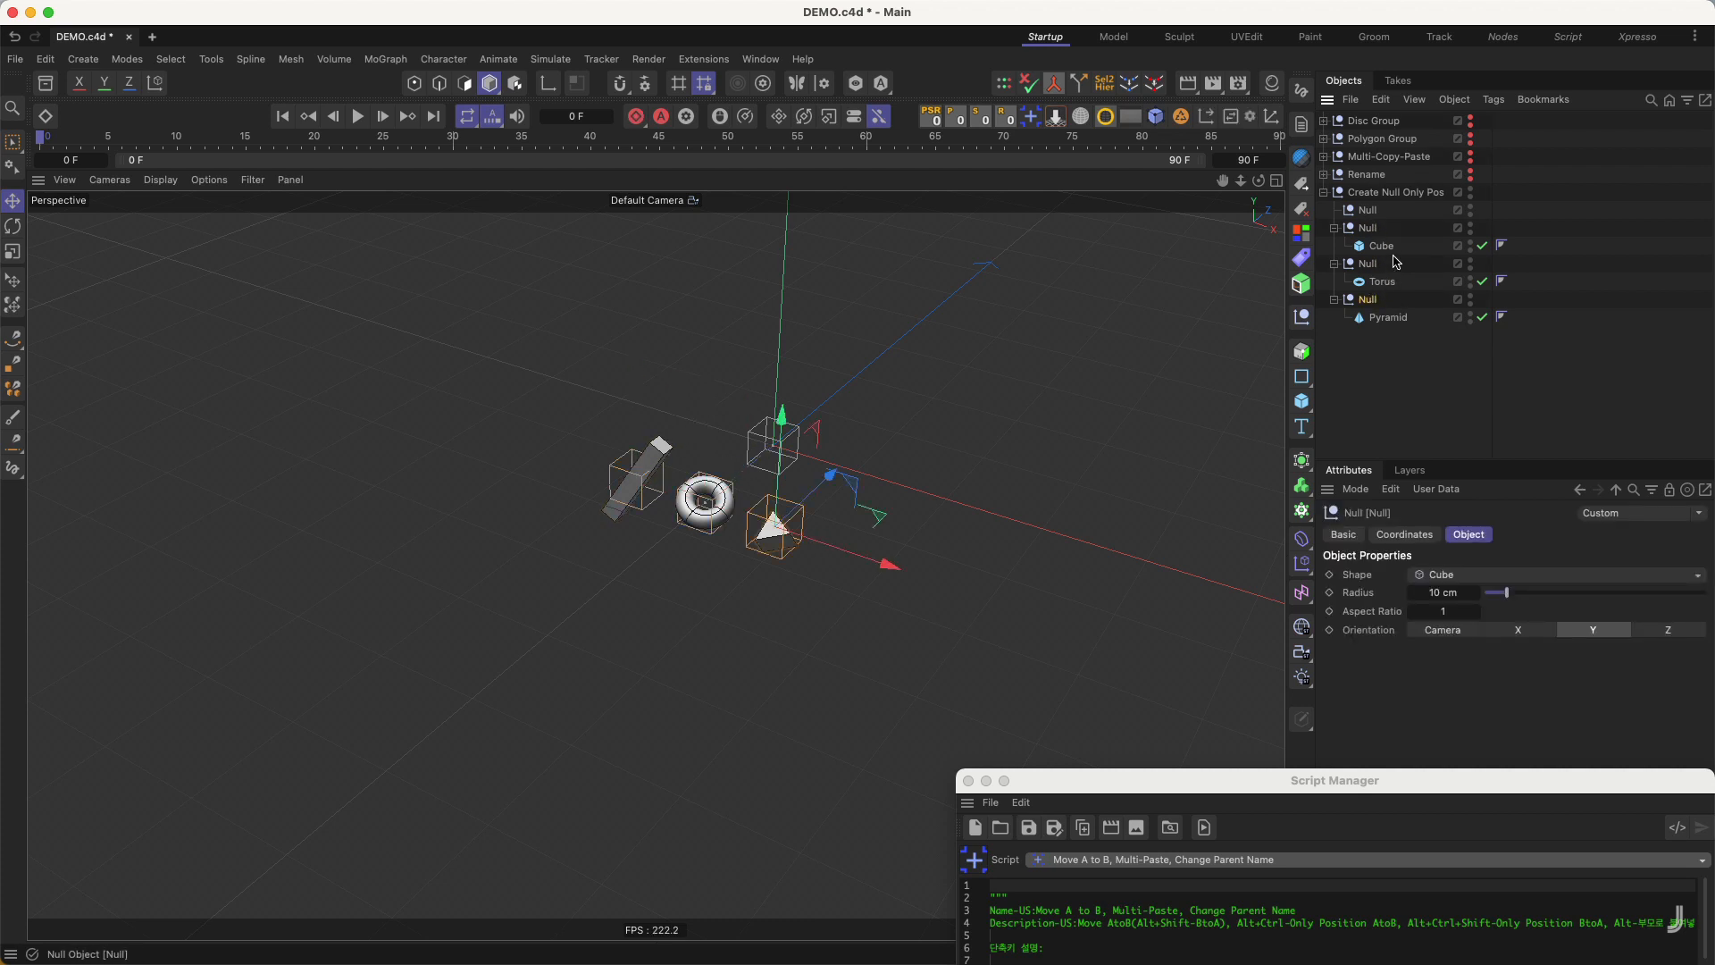
# - Rename the three parent Nulls of the Cube, Torus and Pyramid after their first children with the script
pyautogui.click(1376, 231)
pyautogui.keyDown('shift'); pyautogui.click(1369, 264); pyautogui.keyUp('shift')
pyautogui.keyDown('shift'); pyautogui.click(1369, 300); pyautogui.keyUp('shift')
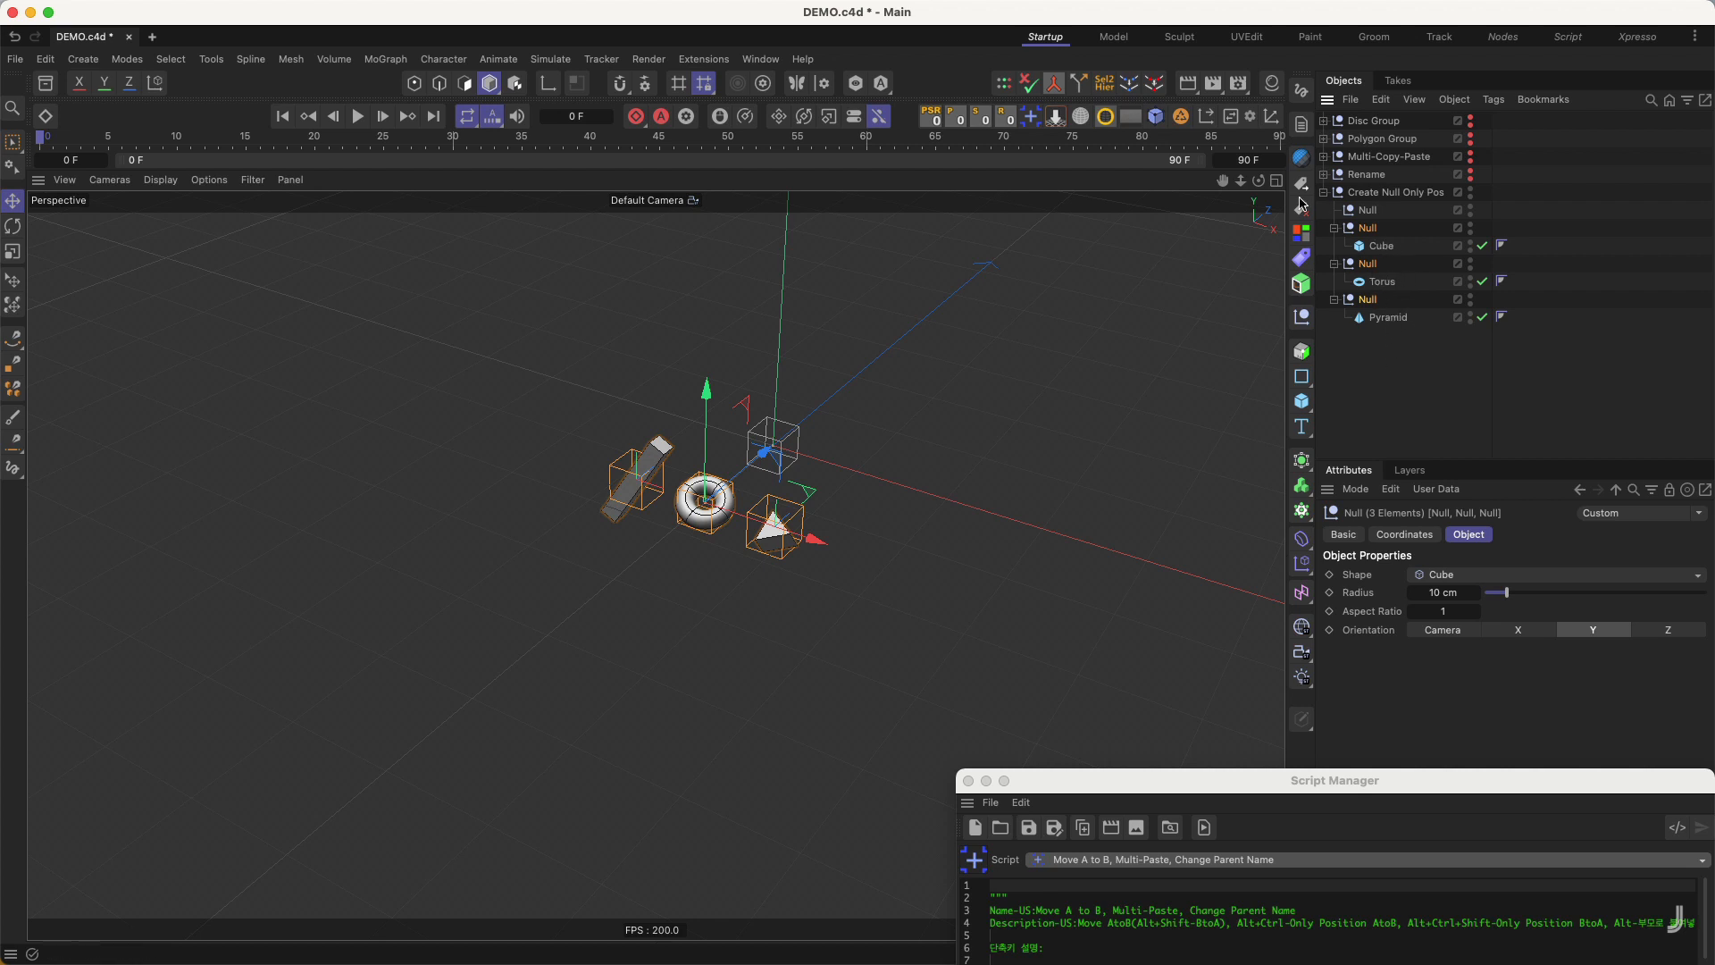
pyautogui.keyDown('alt'); pyautogui.click(1030, 116); pyautogui.keyUp('alt')
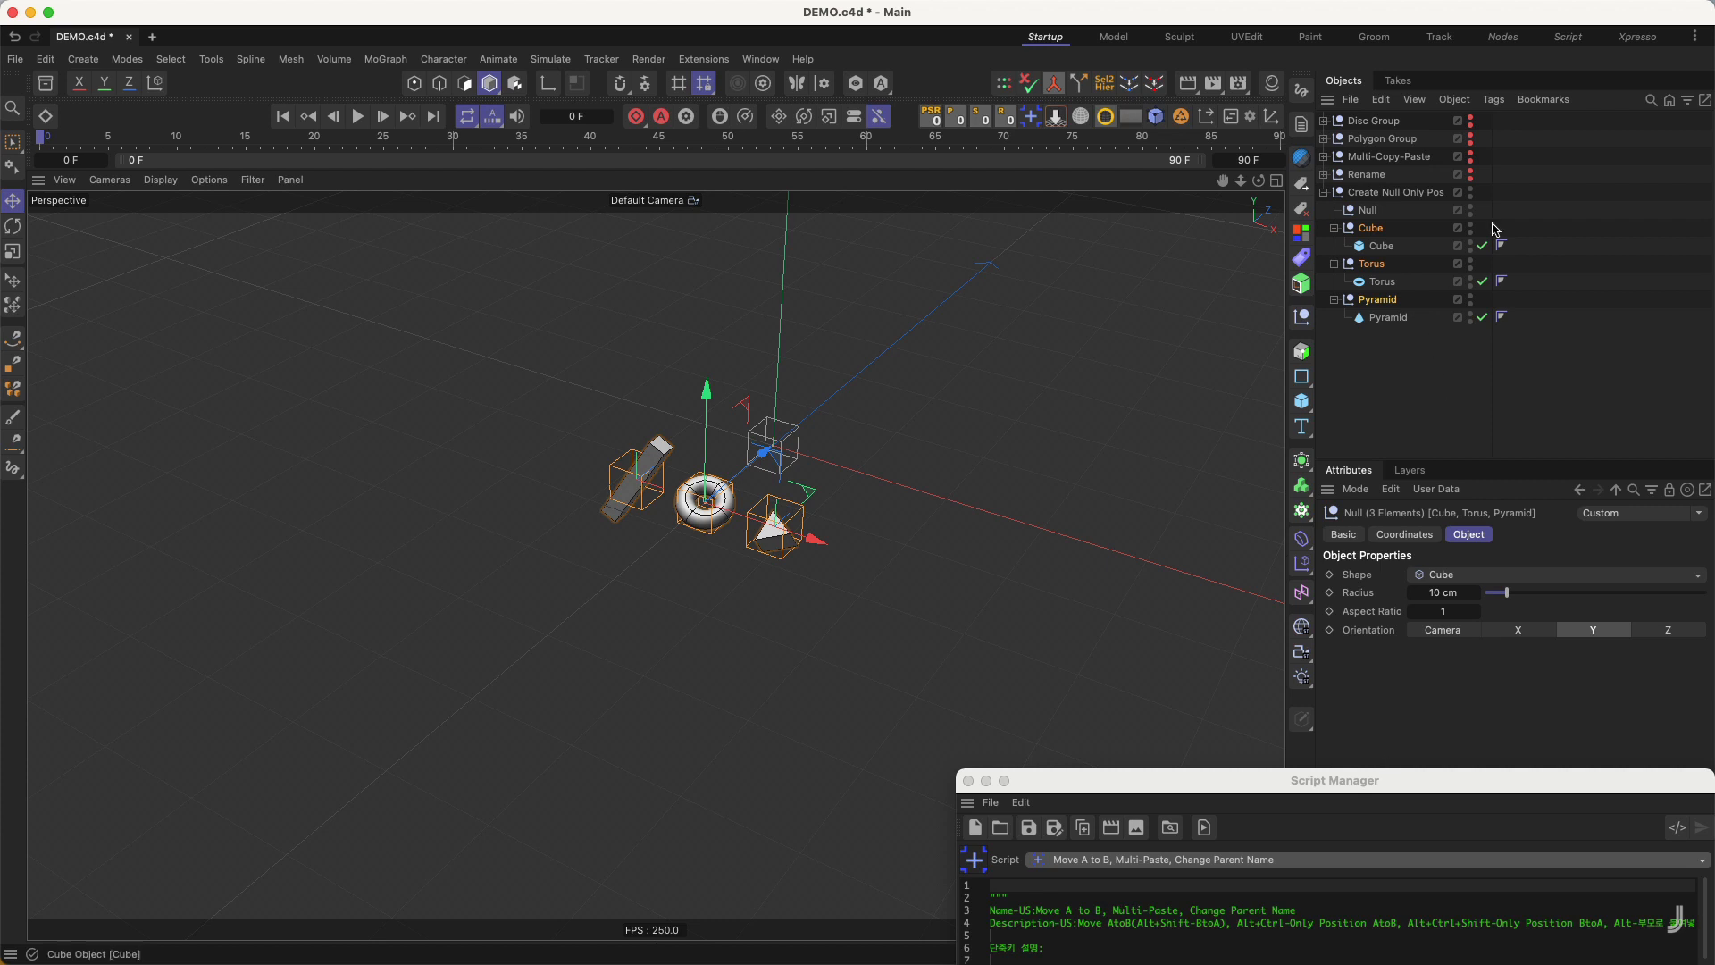
# - Raise the Script Manager window to show the script's modifier key descriptions
pyautogui.moveTo(1387, 779); pyautogui.dragTo(1354, 556)
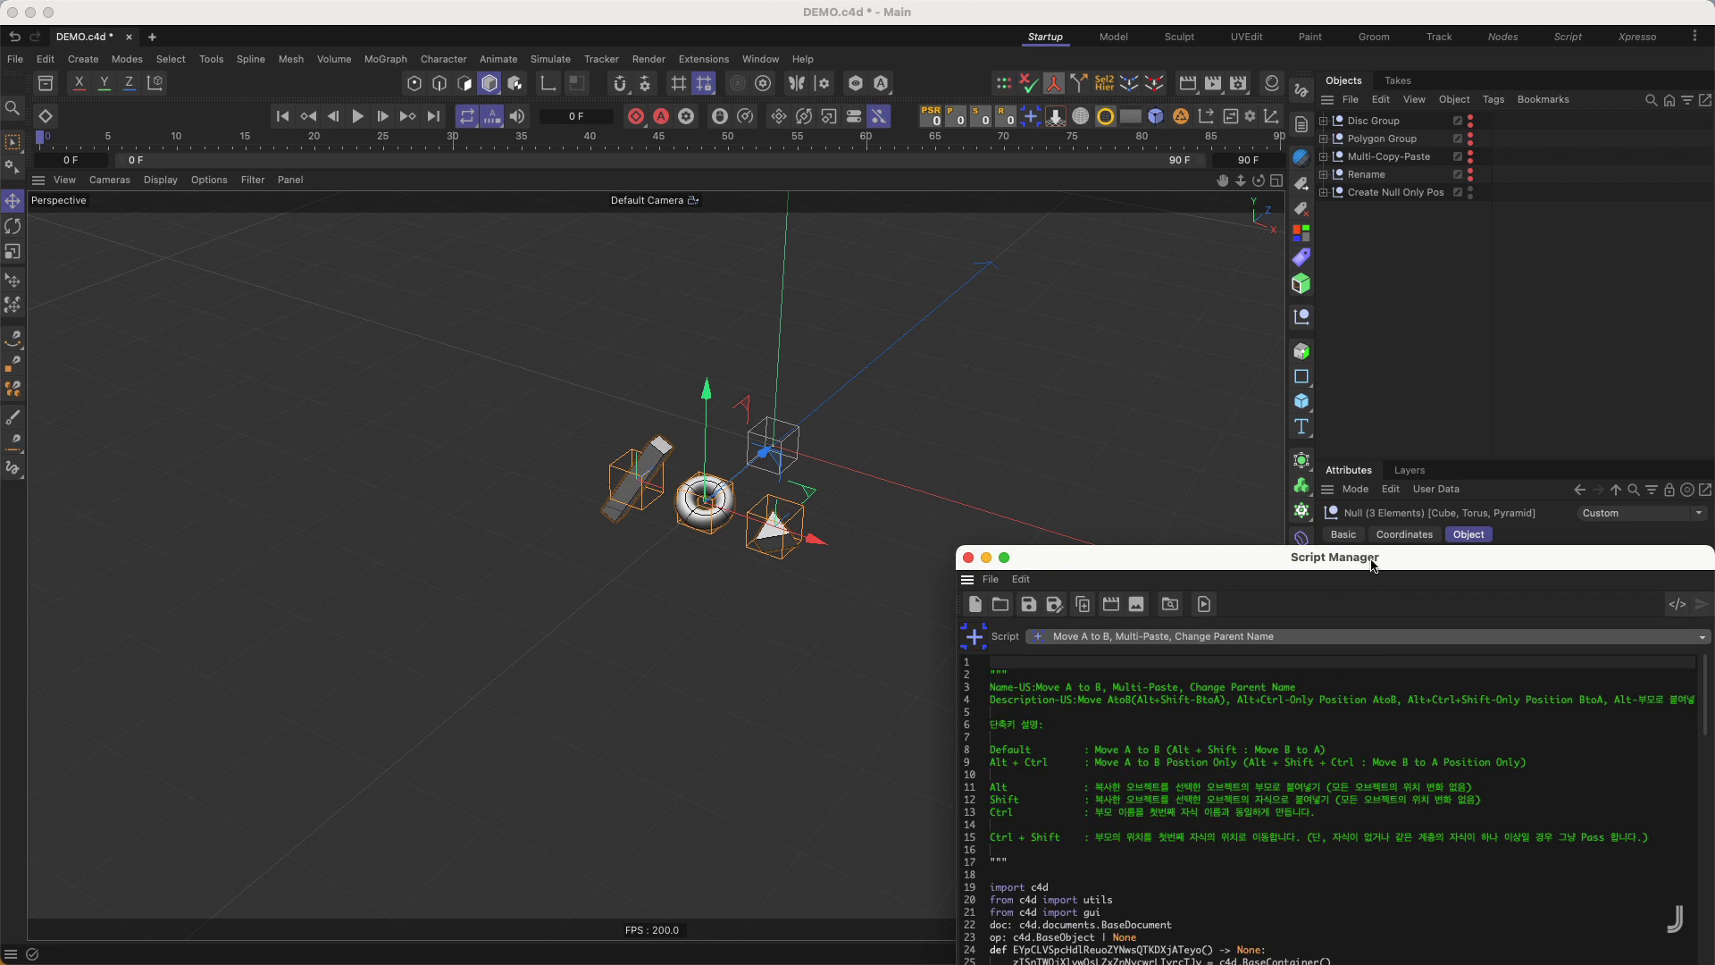
pyautogui.moveTo(1373, 565); pyautogui.dragTo(1363, 555)
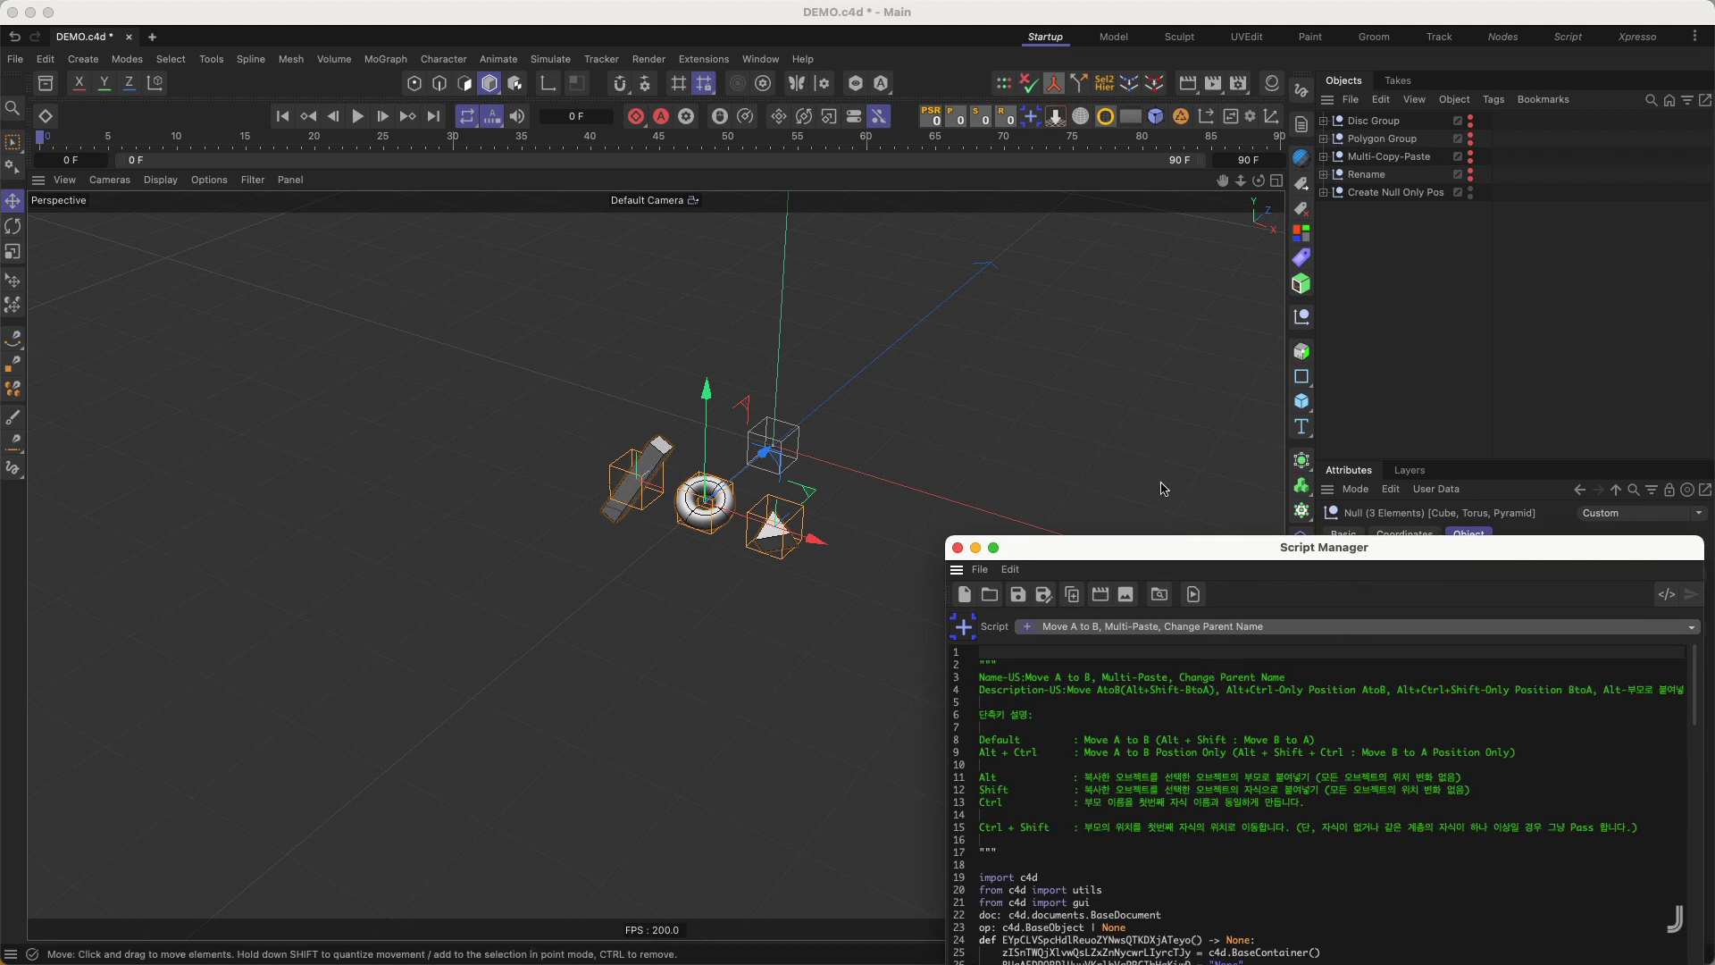